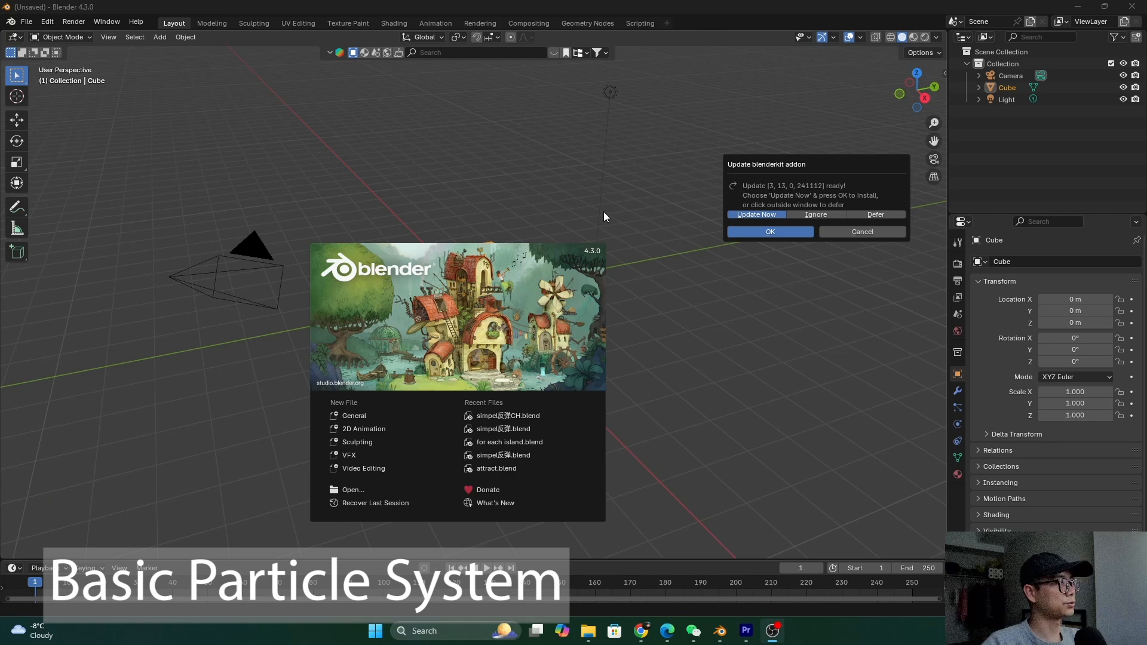
Dismiss the splash screen and delete the default cube
{"action": "left_click", "coordinate": [600, 177]}
{"action": "middle_click_drag", "start_coordinate": [549, 181], "coordinate": [514, 271]}
{"action": "key", "text": "Delete"}
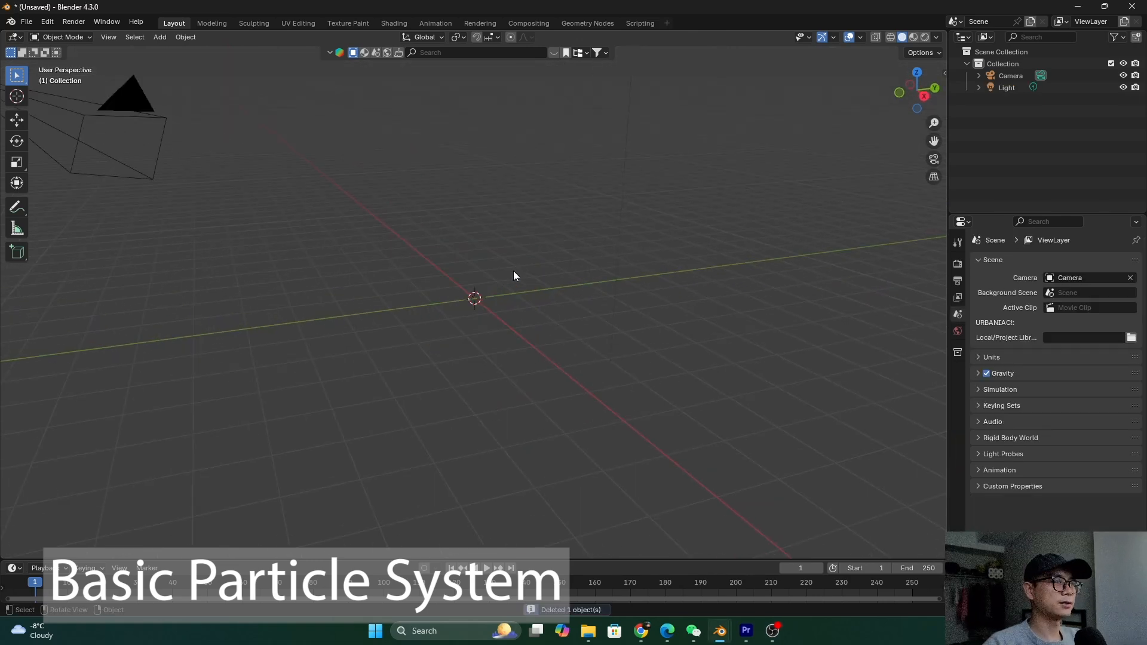
Add a plane and raise it along Z to 3.874 m
{"action": "key", "text": "shift+a"}
{"action": "mouse_move", "coordinate": [516, 285]}
{"action": "left_click", "coordinate": [561, 285]}
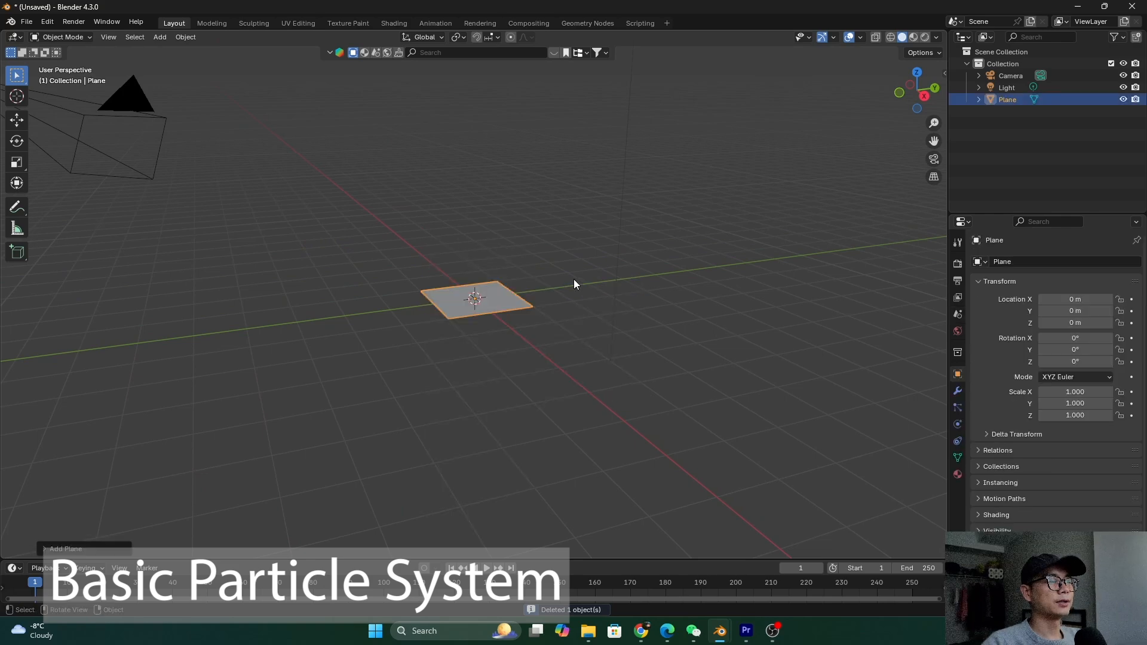
{"action": "key", "text": "g"}
{"action": "key", "text": "z"}
{"action": "left_click", "coordinate": [558, 109]}
{"action": "middle_click_drag", "start_coordinate": [501, 174], "coordinate": [454, 126]}
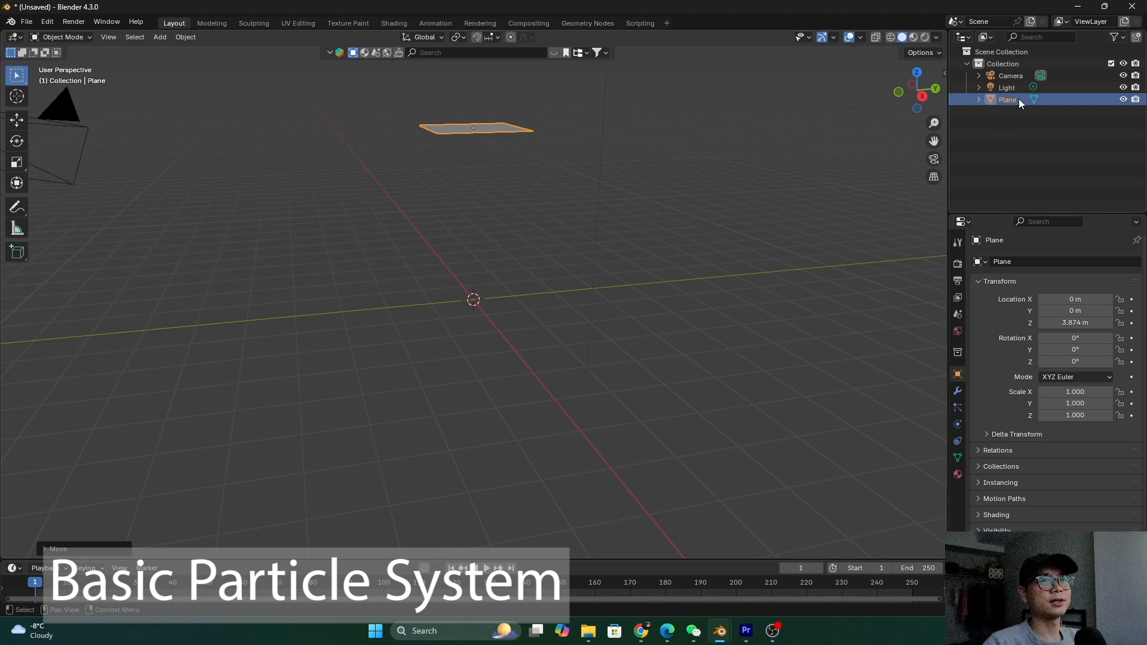
Rename the plane to 'emitter' in the Outliner
{"action": "double_click", "coordinate": [1018, 100]}
{"action": "type", "text": "smitter"}
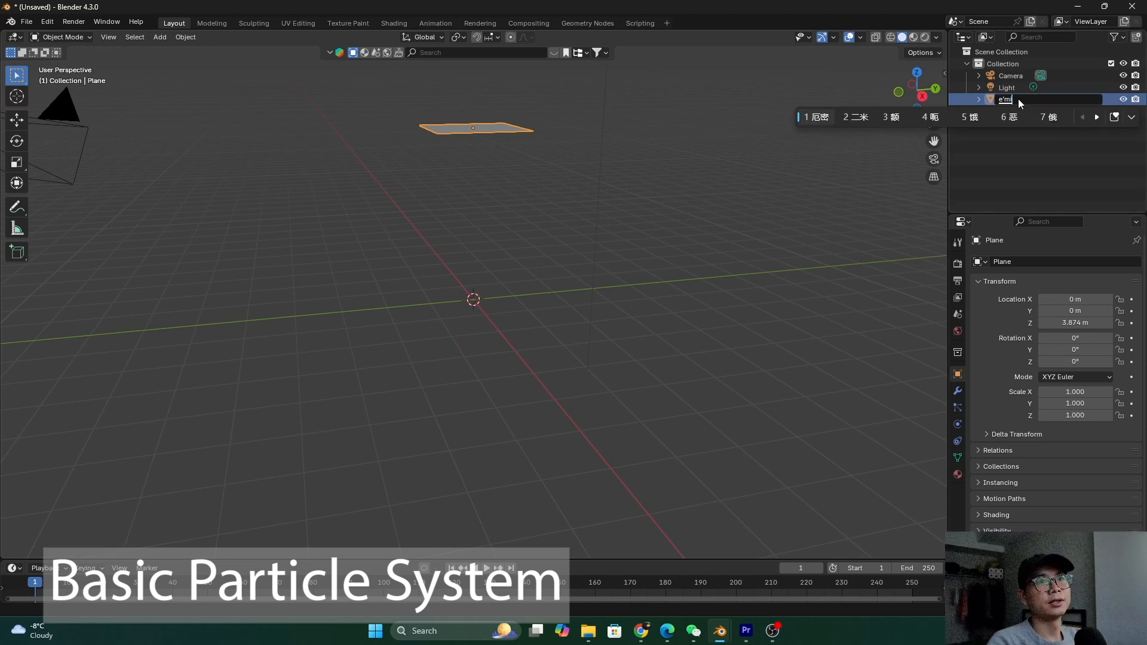
{"action": "key", "text": "Return"}
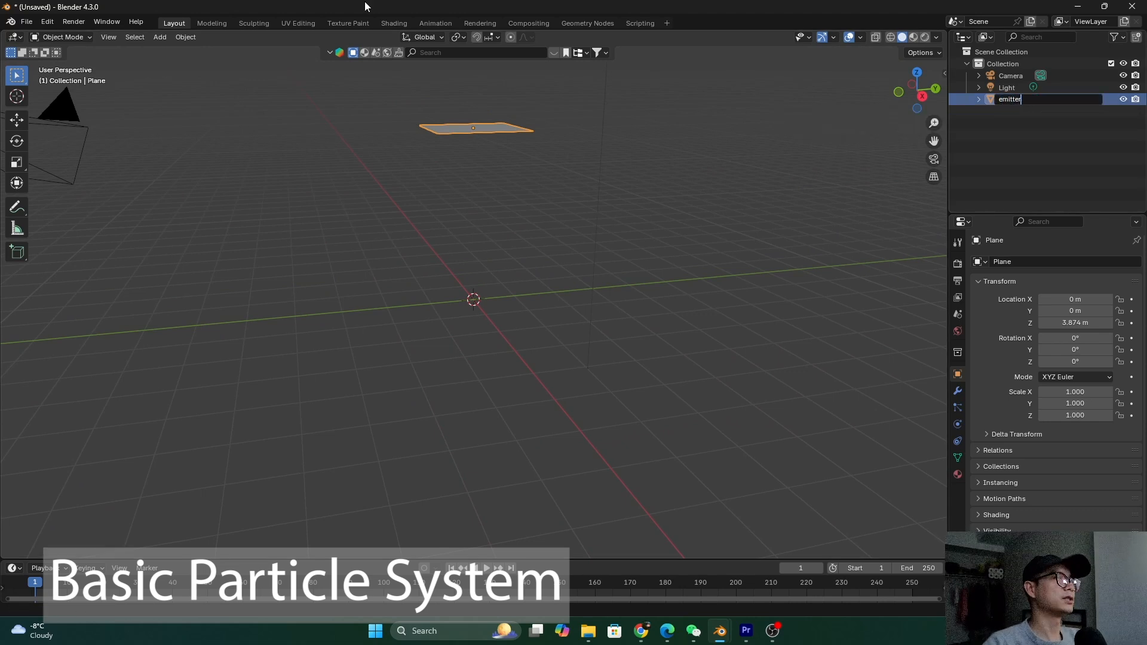
{"action": "key", "text": "Return"}
Save the file as simpel反弹En.blend
{"action": "key", "text": "ctrl+s"}
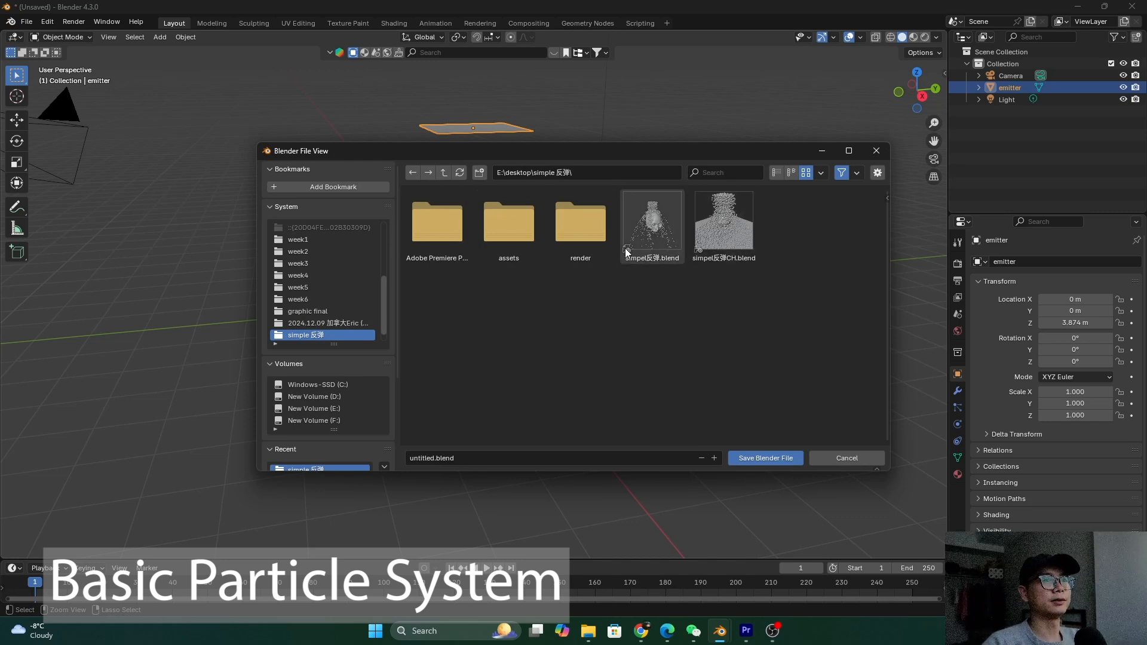
{"action": "left_click", "coordinate": [724, 227]}
{"action": "left_click", "coordinate": [491, 465]}
{"action": "left_click", "coordinate": [454, 457]}
{"action": "key", "text": "BackSpace"}
{"action": "key", "text": "BackSpace"}
{"action": "type", "text": "En"}
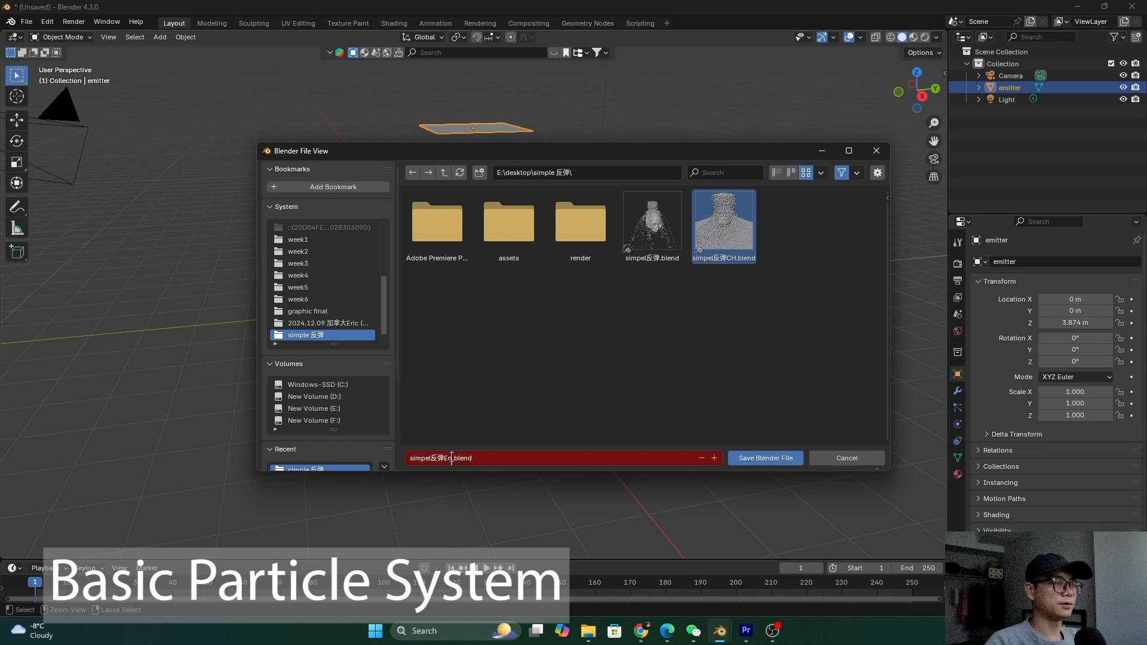
{"action": "key", "text": "Return"}
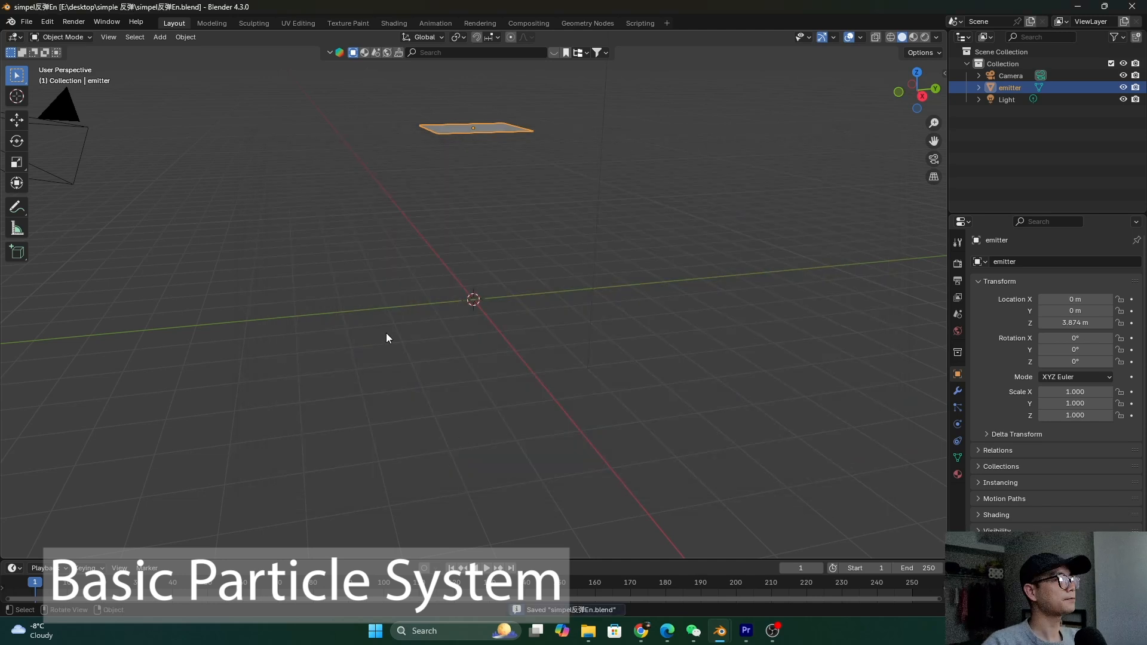
{"action": "middle_click_drag", "start_coordinate": [387, 335], "coordinate": [499, 129]}
Add a UV sphere at the origin beneath the emitter plane and save the file
{"action": "key", "text": "shift+a"}
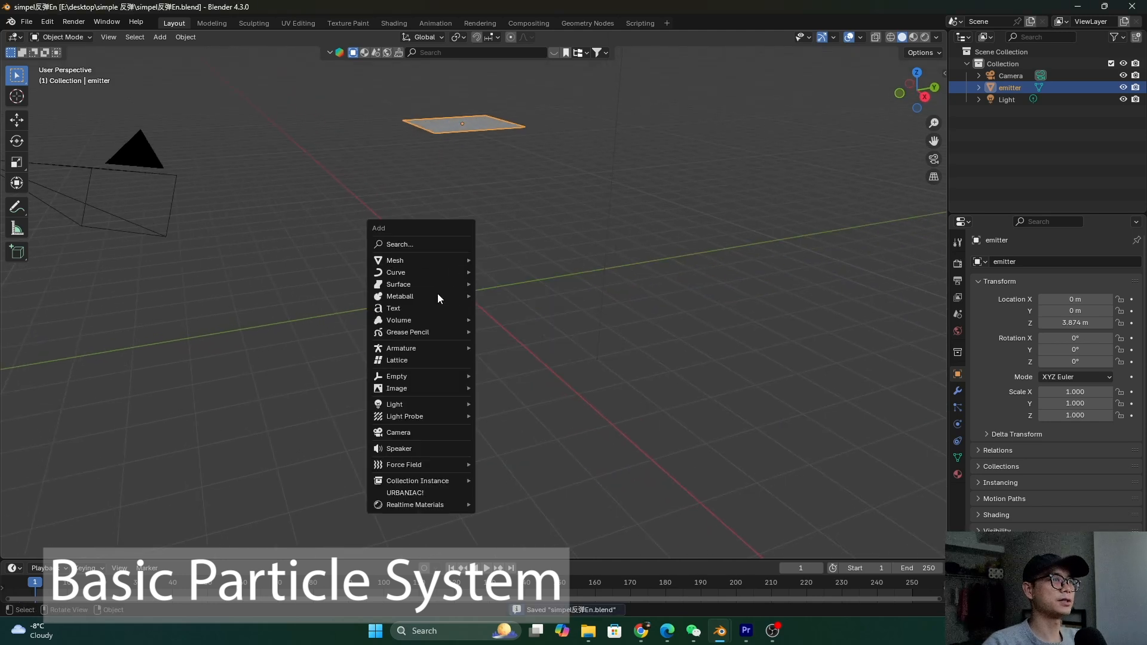
{"action": "mouse_move", "coordinate": [455, 261]}
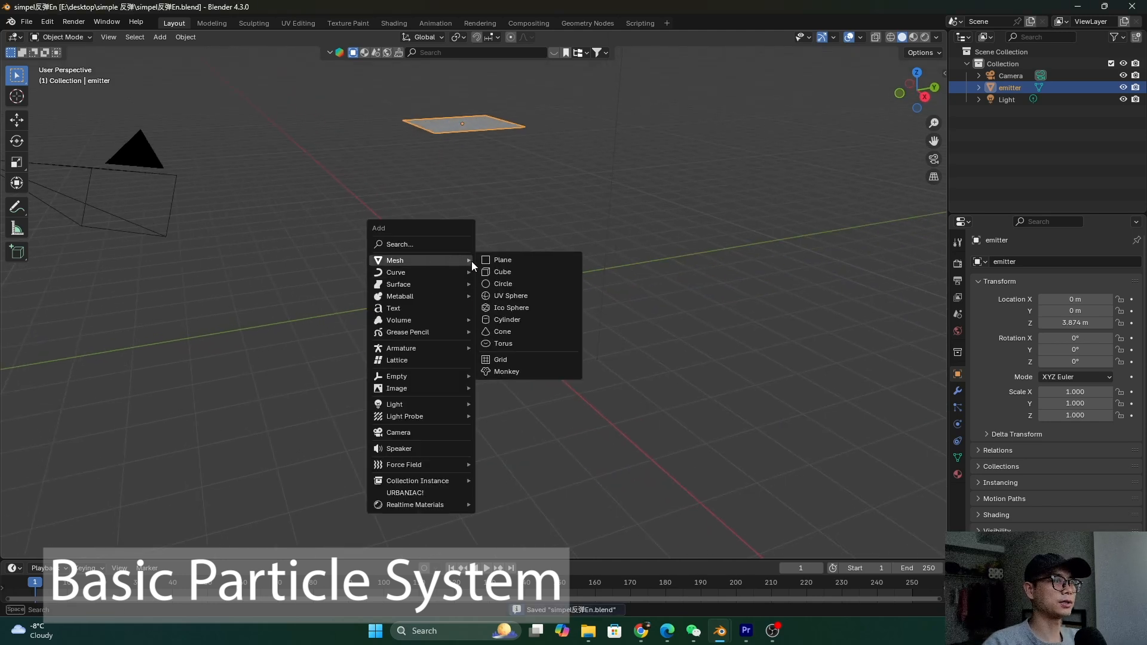
{"action": "left_click", "coordinate": [520, 296]}
{"action": "middle_click_drag", "start_coordinate": [503, 296], "coordinate": [532, 311]}
{"action": "key", "text": "ctrl+s"}
{"action": "middle_click_drag", "start_coordinate": [437, 200], "coordinate": [520, 294]}
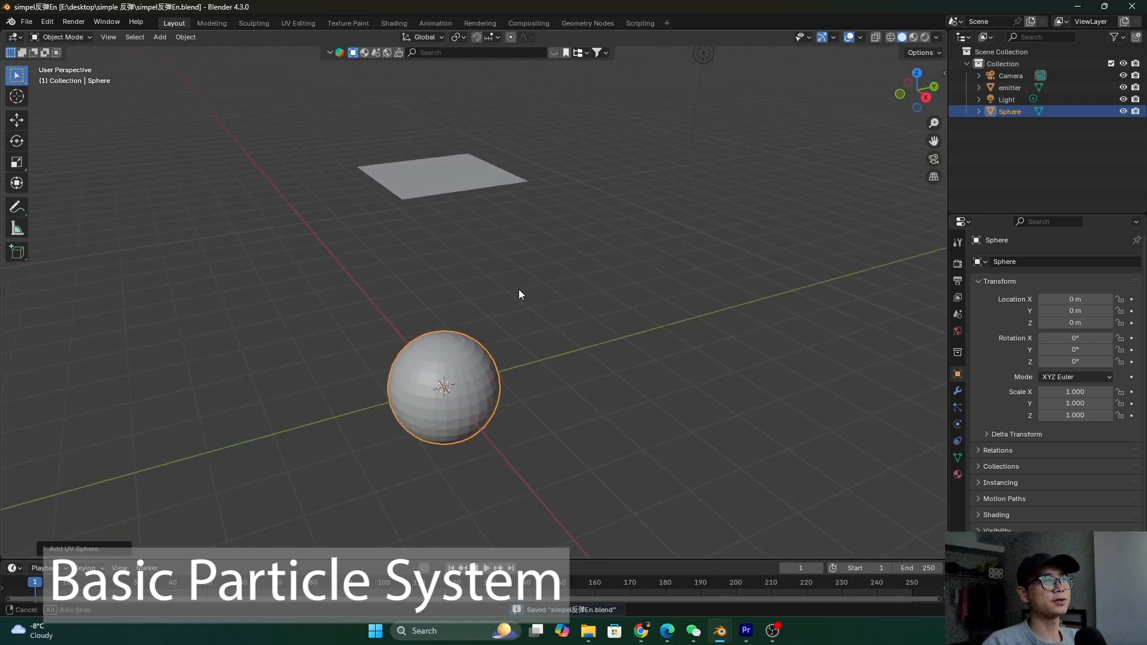
In the Geometry Nodes workspace, select the emitter plane and create a new node tree
{"action": "left_click", "coordinate": [597, 22]}
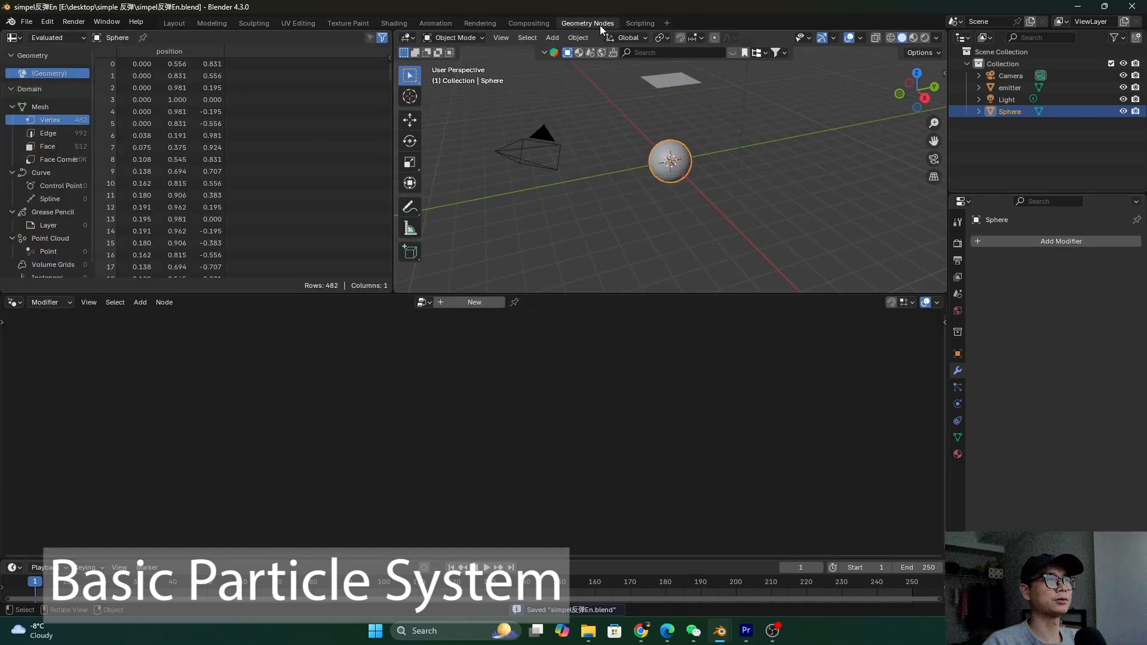
{"action": "left_click", "coordinate": [676, 81]}
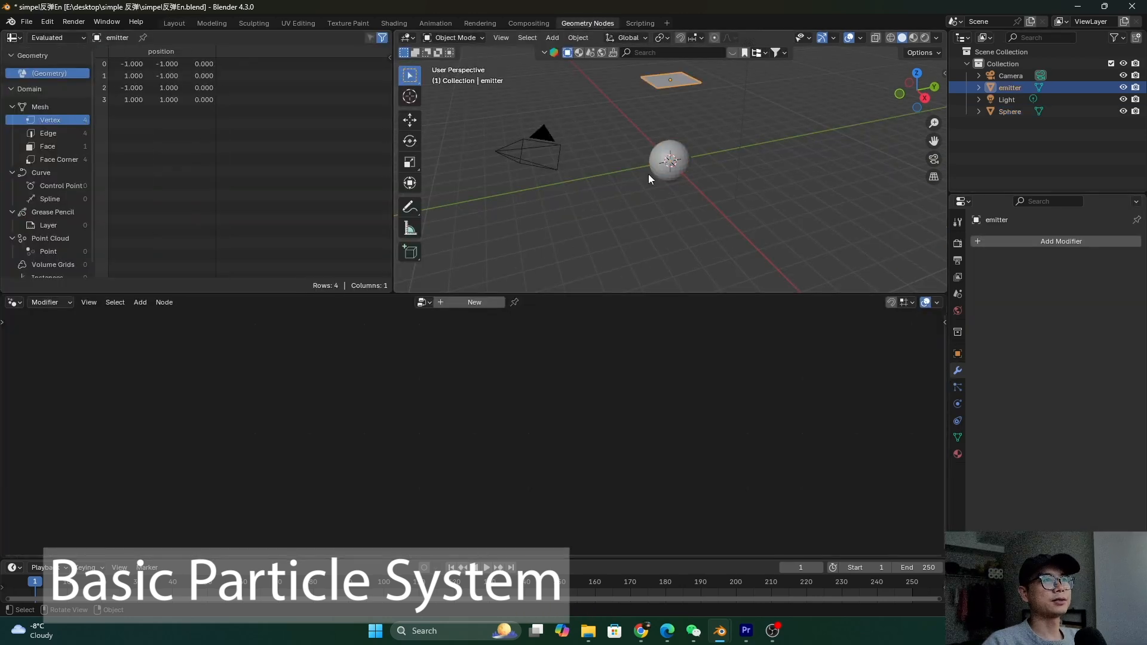
{"action": "left_click_drag", "start_coordinate": [603, 289], "coordinate": [600, 255]}
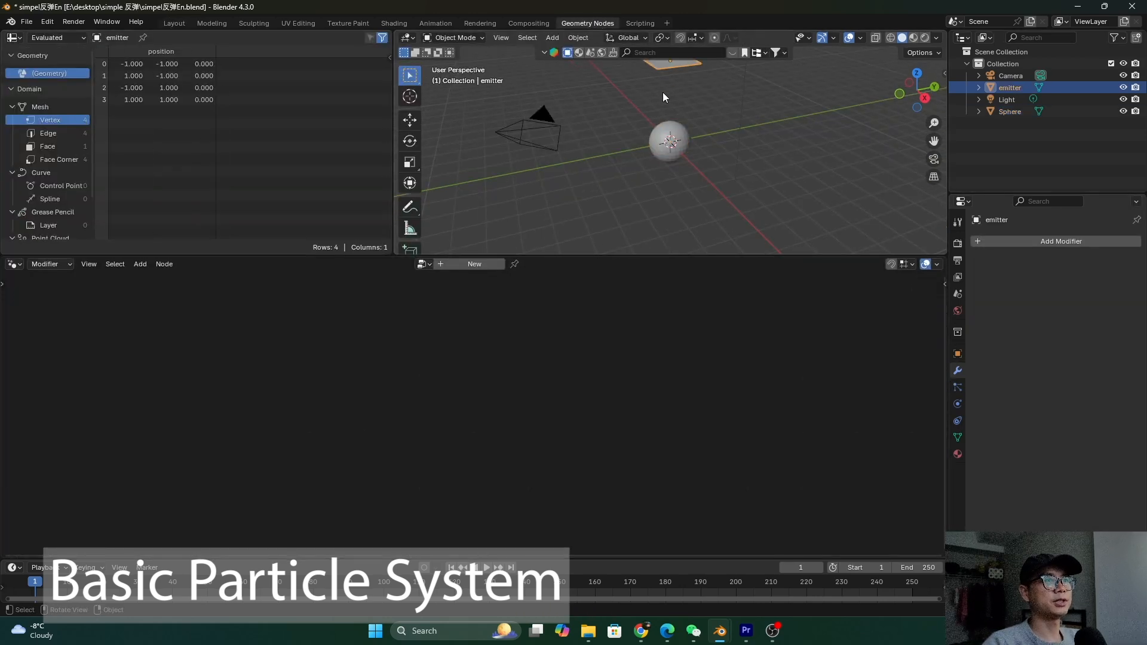
{"action": "middle_click_drag", "start_coordinate": [662, 92], "coordinate": [644, 134]}
{"action": "scroll", "coordinate": [639, 148], "scroll_direction": "up", "scroll_amount": 5}
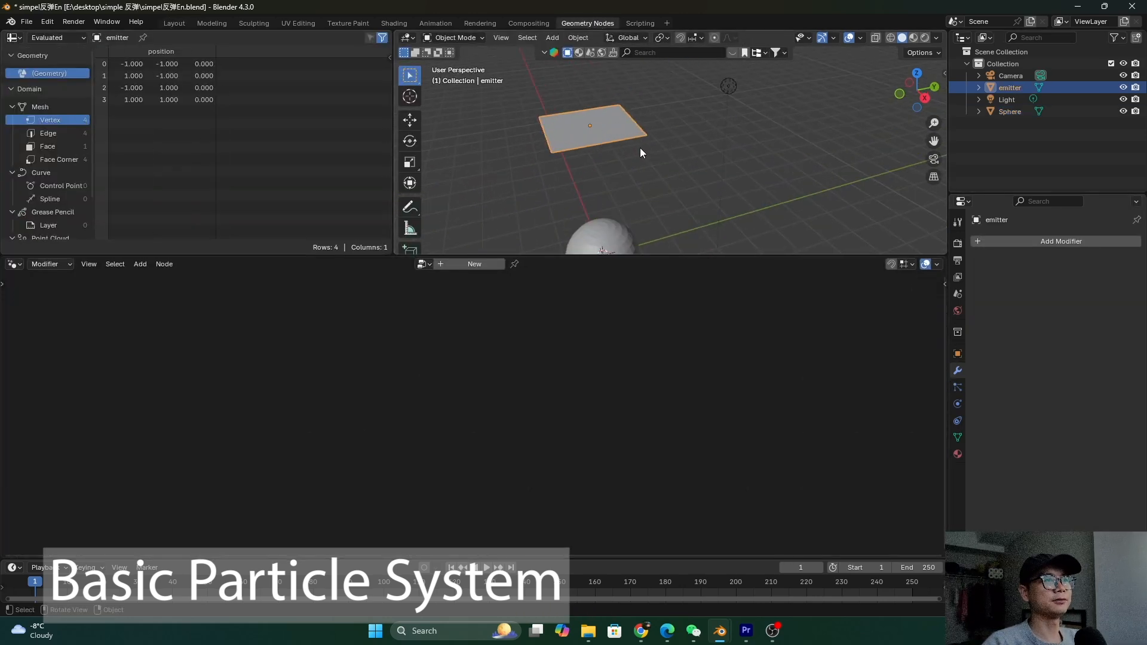
{"action": "left_click", "coordinate": [475, 264]}
{"action": "scroll", "coordinate": [525, 433], "scroll_direction": "down", "scroll_amount": 5, "text": "ctrl"}
{"action": "left_click_drag", "start_coordinate": [486, 425], "coordinate": [743, 425]}
{"action": "left_click_drag", "start_coordinate": [196, 440], "coordinate": [60, 406]}
Insert a Distribute Points on Faces node on the Geometry link to Group Output
{"action": "key", "text": "shift+a"}
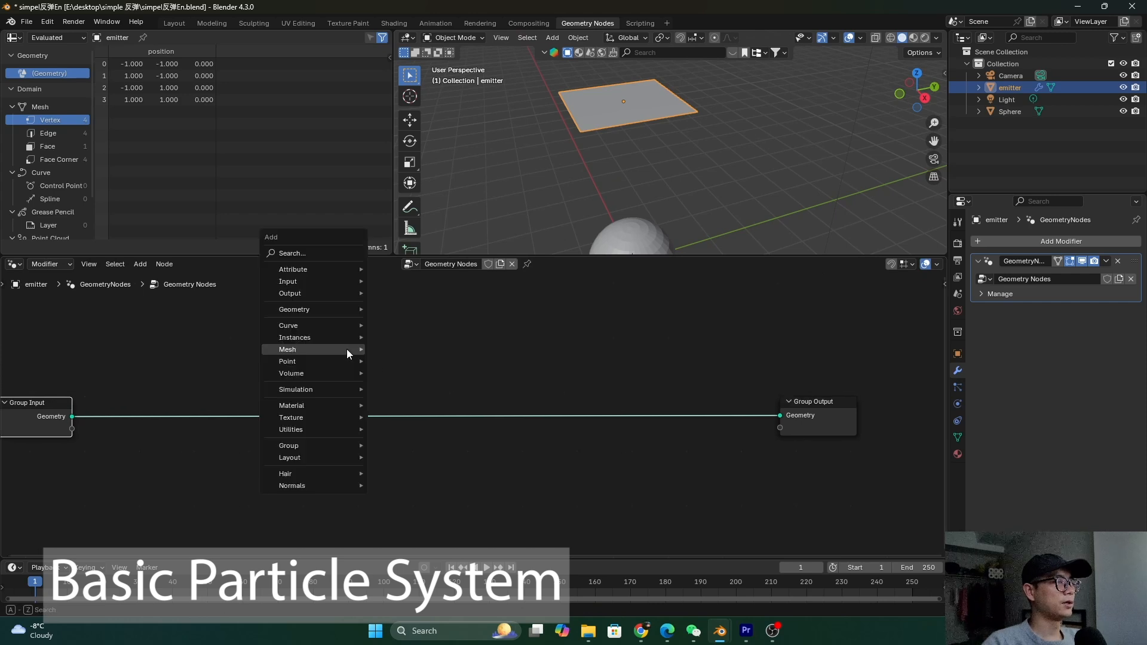
{"action": "left_click", "coordinate": [348, 250]}
{"action": "type", "text": "distrib"}
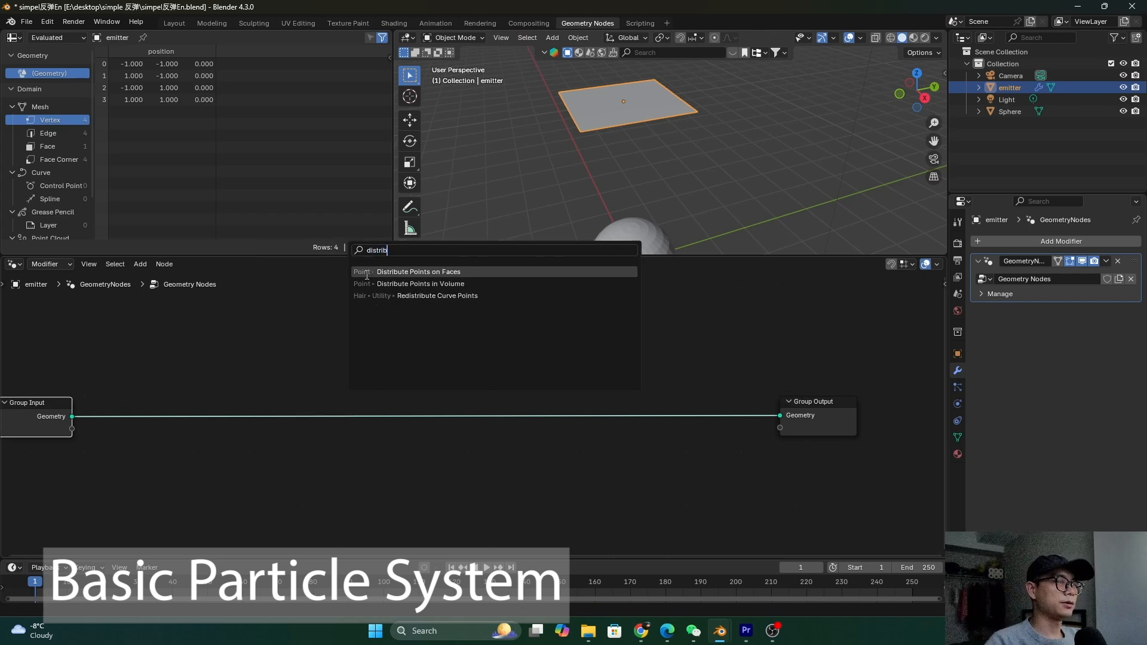
{"action": "key", "text": "Return"}
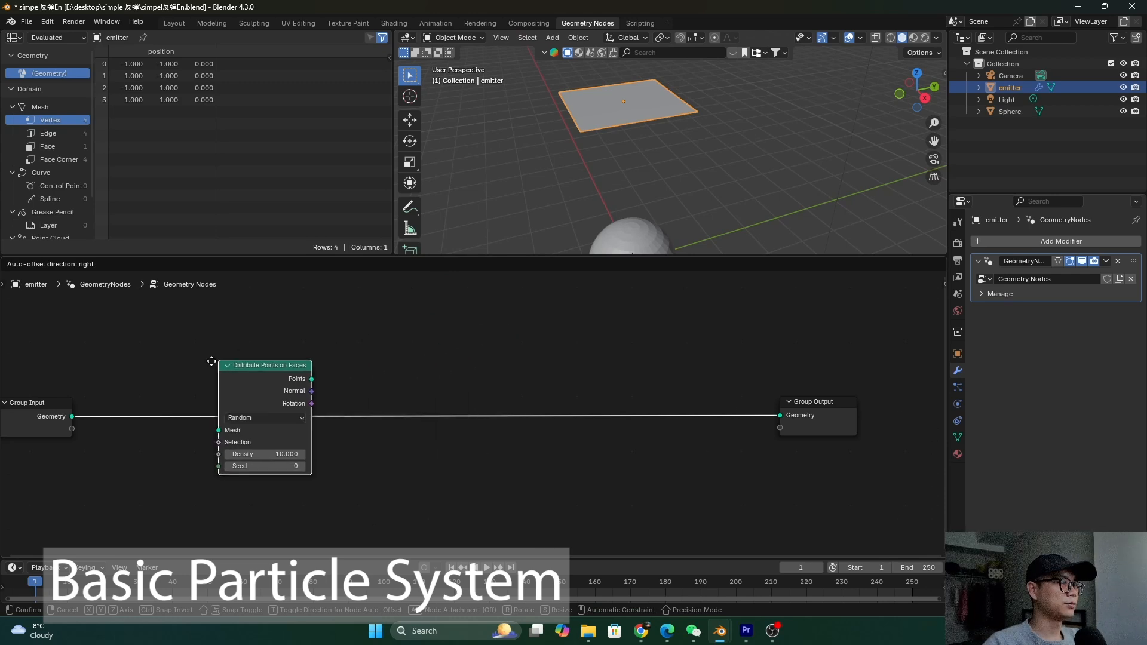
{"action": "left_click", "coordinate": [286, 375]}
{"action": "middle_click_drag", "start_coordinate": [280, 350], "coordinate": [206, 352]}
{"action": "left_click_drag", "start_coordinate": [733, 405], "coordinate": [873, 406]}
{"action": "key", "text": "shift+a"}
{"action": "type", "text": "s"}
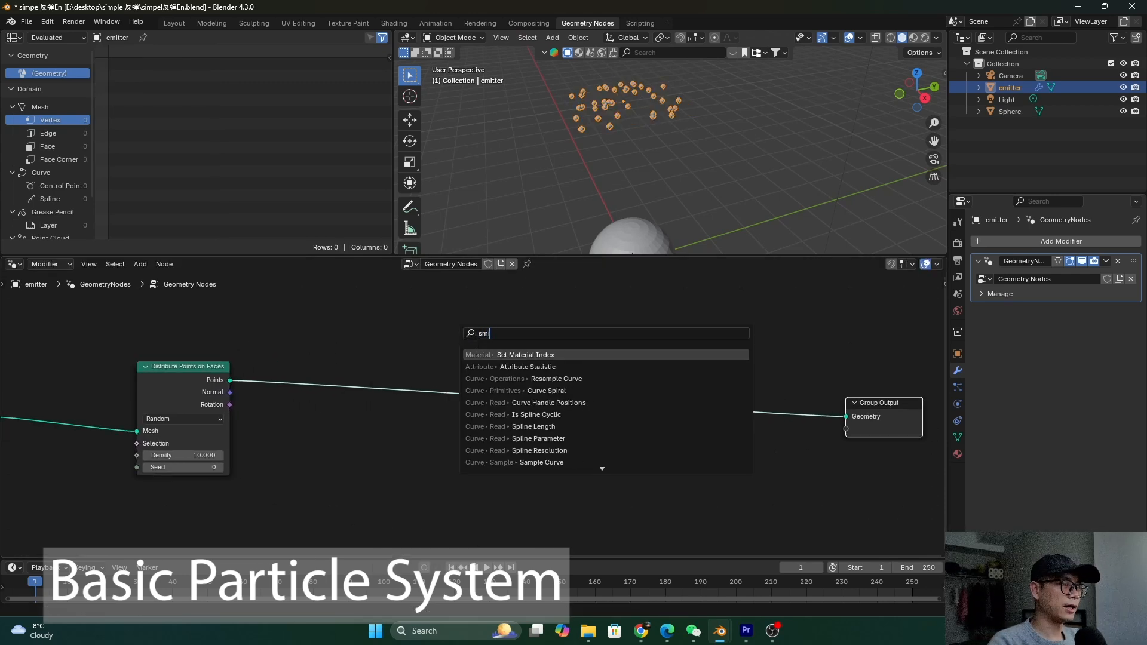
{"action": "type", "text": "i"}
Place a Simulation zone and connect its output to Group Output
{"action": "key", "text": "Return"}
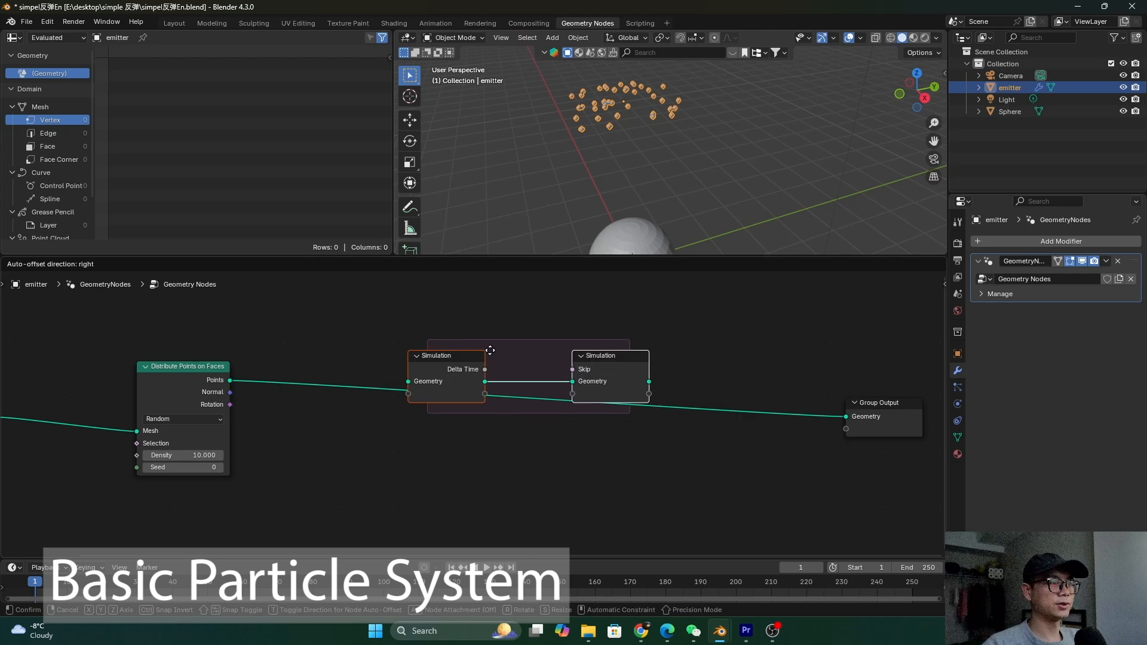
{"action": "left_click", "coordinate": [453, 393]}
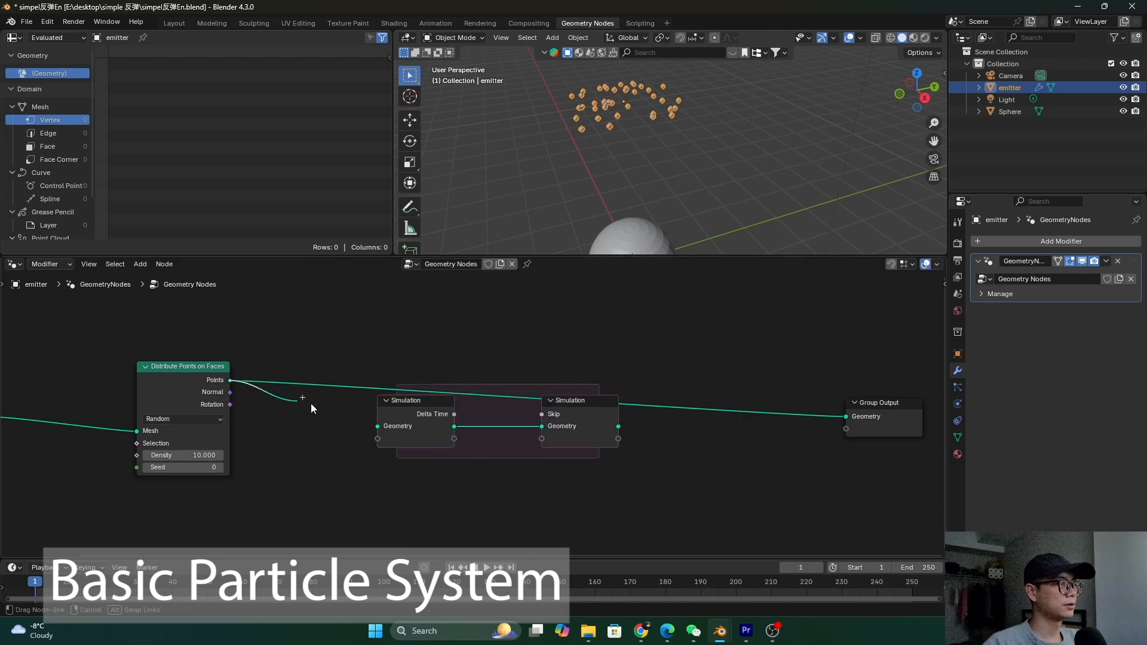
{"action": "left_click", "coordinate": [383, 375]}
{"action": "left_click_drag", "start_coordinate": [619, 427], "coordinate": [847, 416]}
{"action": "key", "text": "g"}
{"action": "left_click", "coordinate": [798, 398]}
Insert Join Geometry in the simulation loop and feed the scattered Points into it
{"action": "key", "text": "shift+a"}
{"action": "type", "text": "join"}
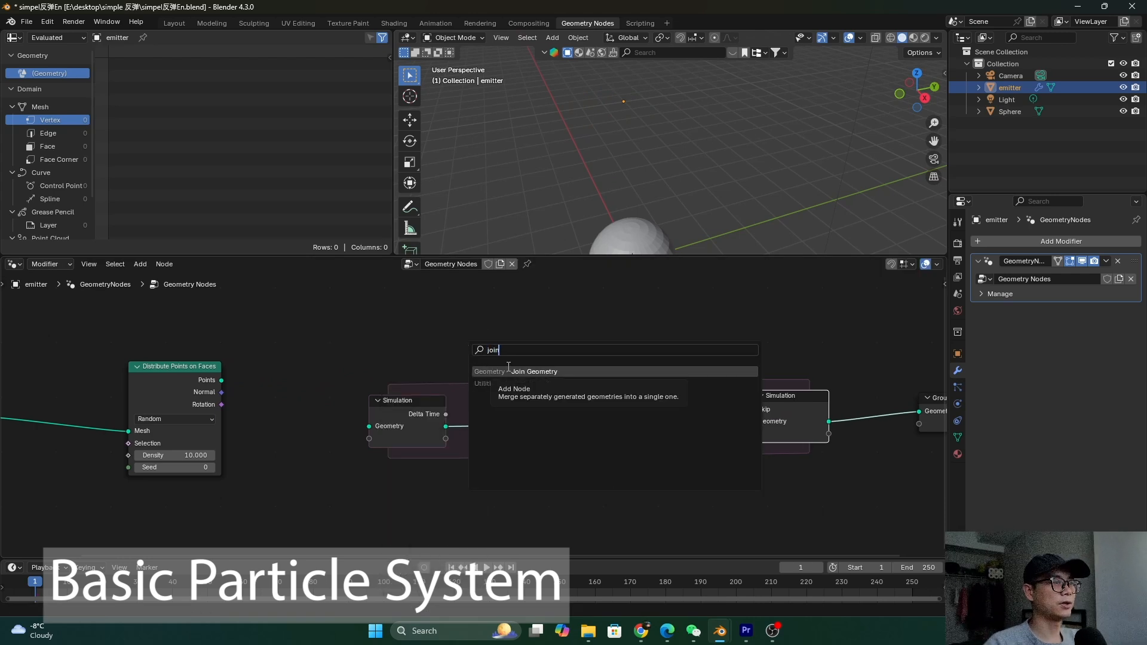
{"action": "left_click", "coordinate": [508, 371]}
{"action": "left_click", "coordinate": [497, 391]}
{"action": "left_click_drag", "start_coordinate": [510, 399], "coordinate": [508, 363]}
{"action": "left_click_drag", "start_coordinate": [221, 380], "coordinate": [493, 388]}
{"action": "left_click_drag", "start_coordinate": [173, 378], "coordinate": [175, 349]}
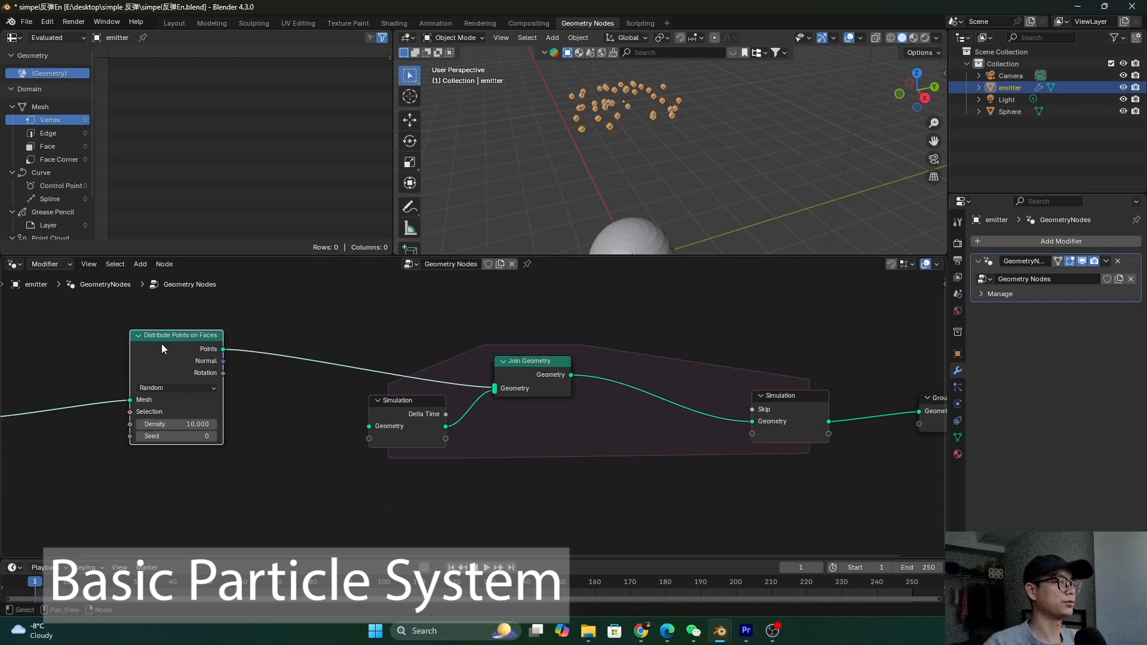
Show the Point Cloud in the spreadsheet and play the simulation, reaching 680 points by frame 17
{"action": "scroll", "coordinate": [162, 360], "scroll_direction": "down", "scroll_amount": 1}
{"action": "scroll", "coordinate": [457, 398], "scroll_direction": "down", "scroll_amount": 1}
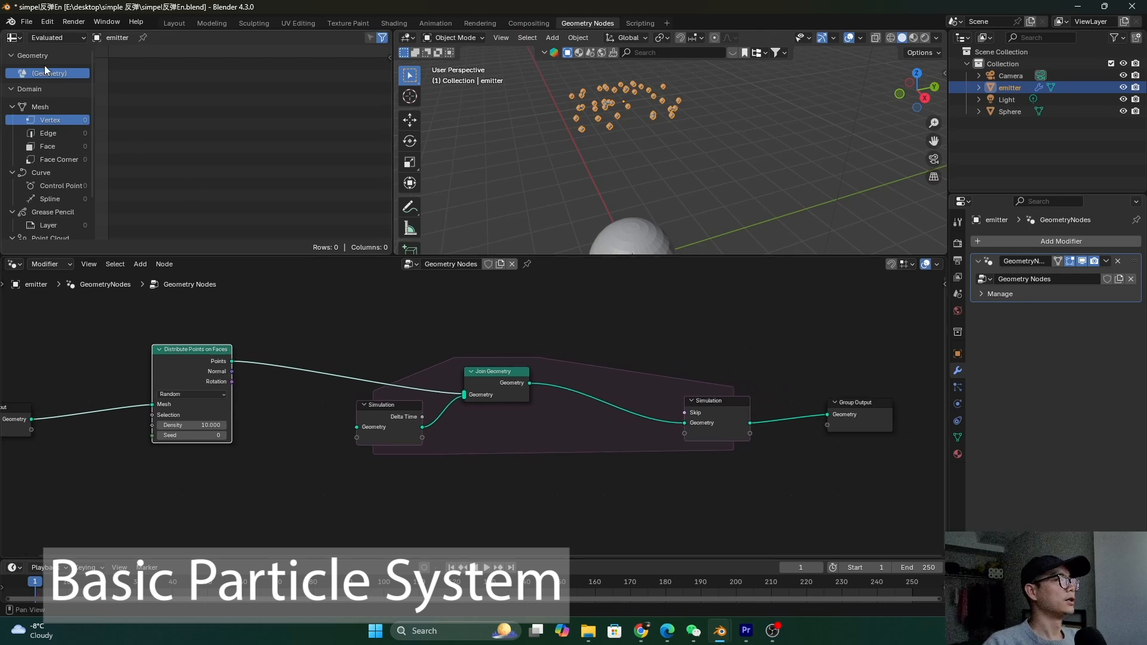
{"action": "scroll", "coordinate": [66, 120], "scroll_direction": "down", "scroll_amount": 2}
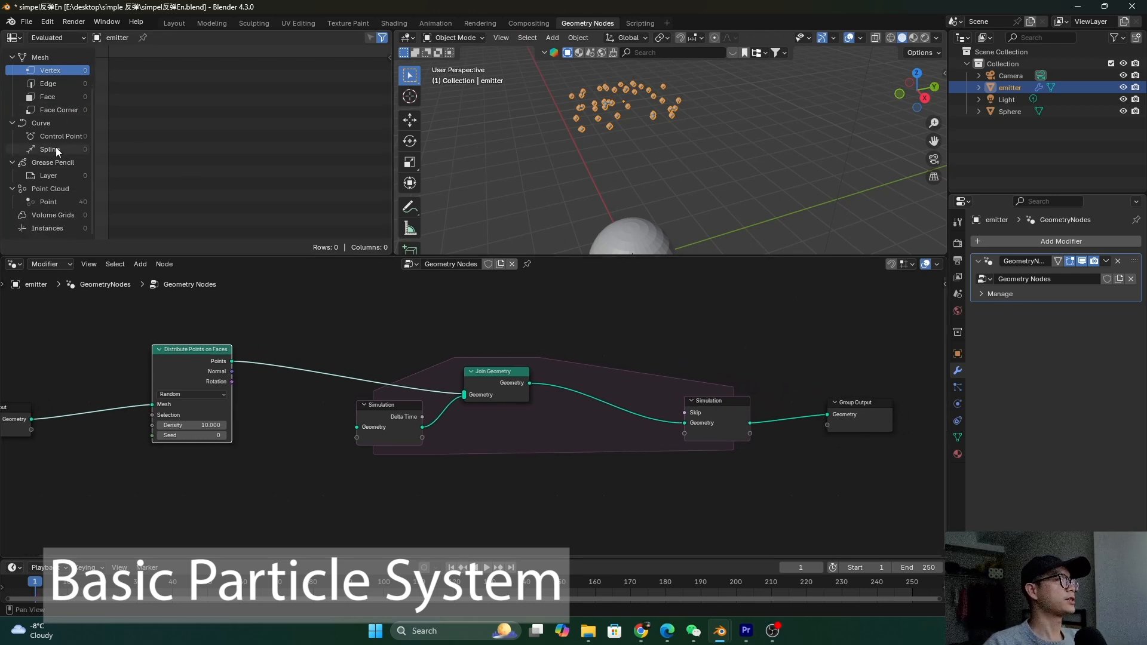
{"action": "left_click", "coordinate": [61, 205]}
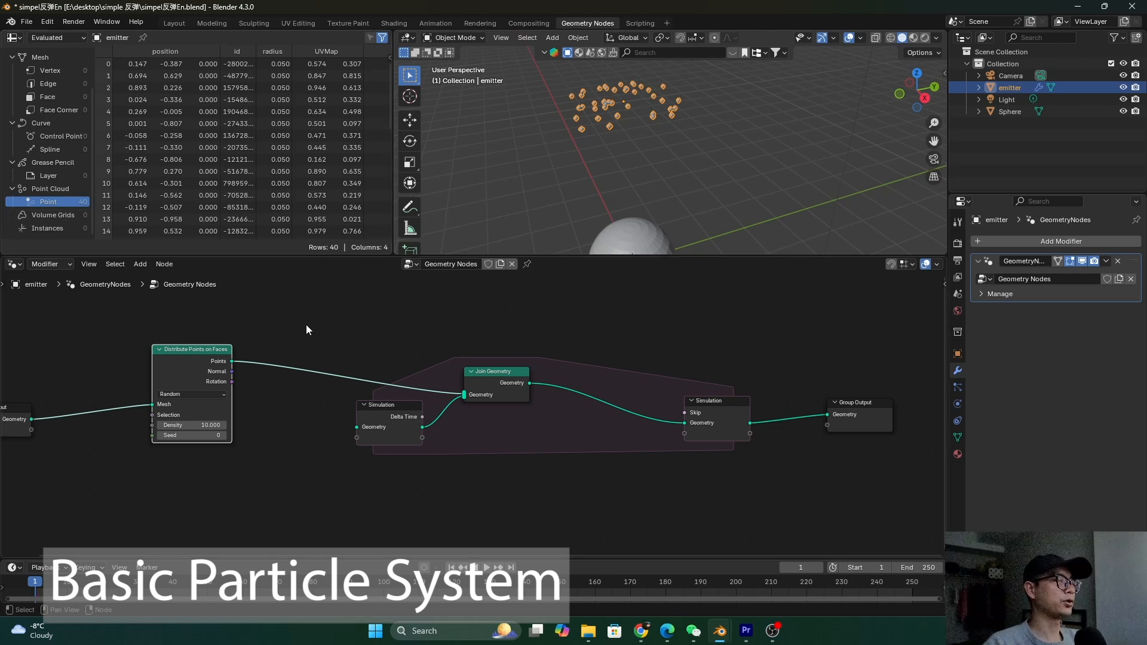
{"action": "key", "text": "space"}
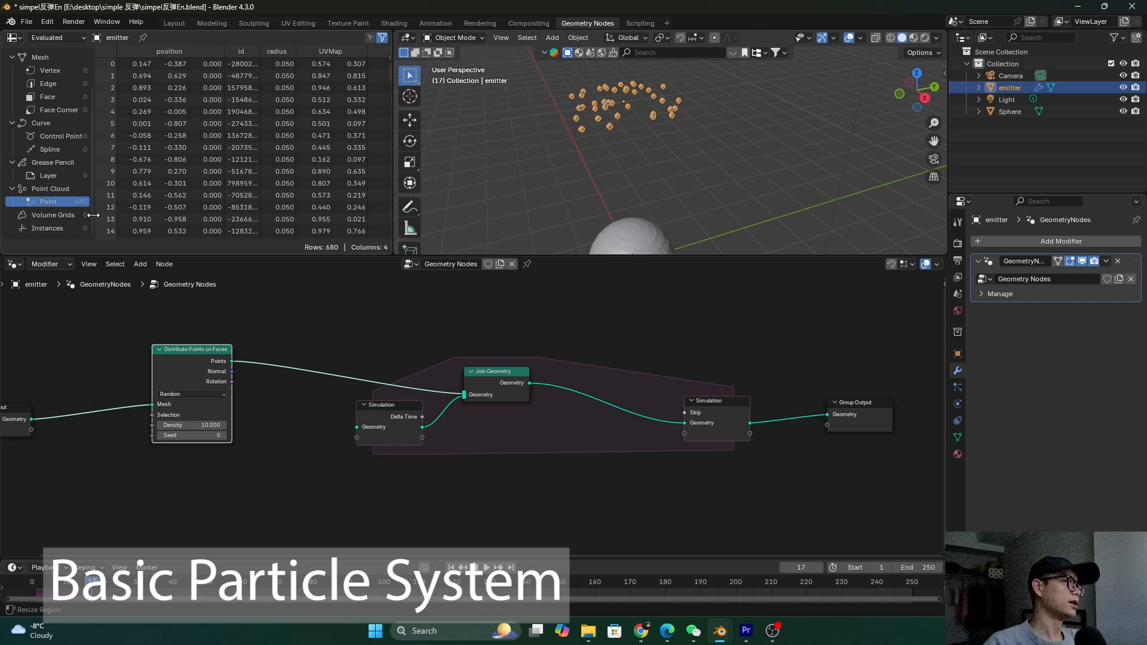
{"action": "left_click", "coordinate": [491, 372]}
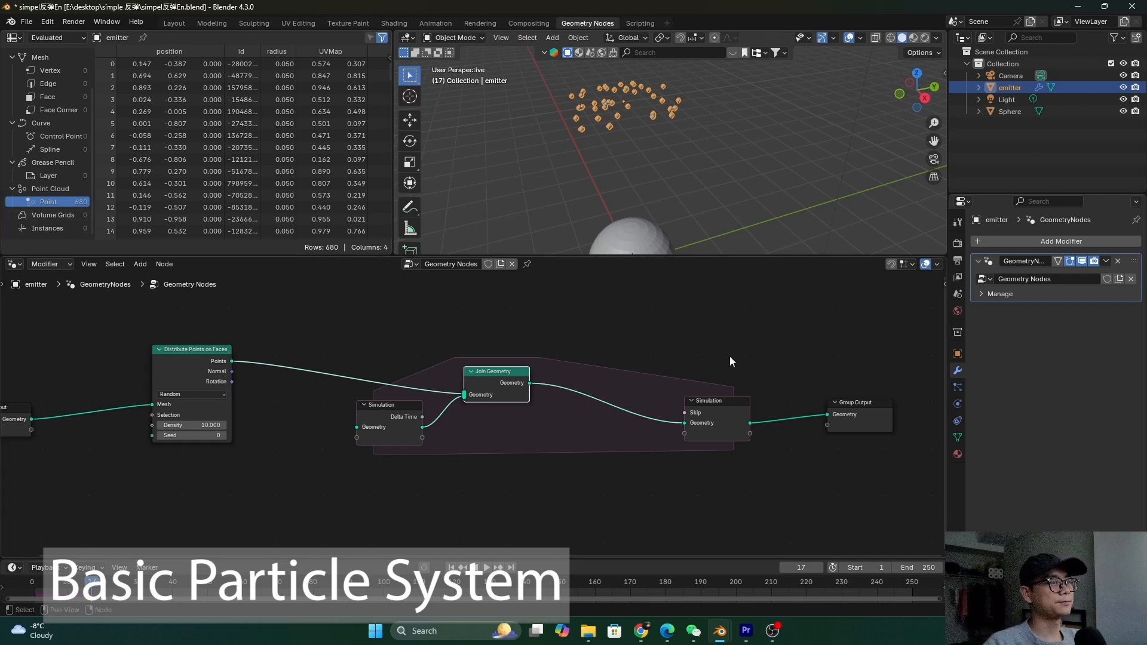
{"action": "left_click", "coordinate": [390, 424]}
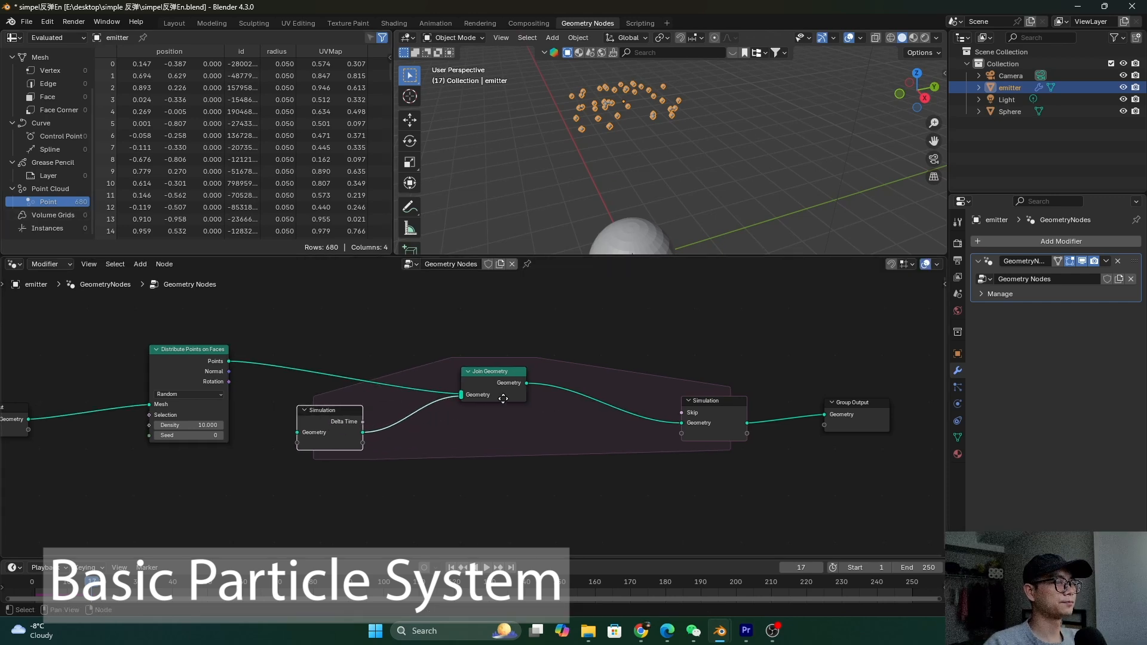
Insert a Set Position node before Simulation Output with Offset X of 0.1
{"action": "middle_click_drag", "start_coordinate": [614, 376], "coordinate": [571, 374]}
{"action": "key", "text": "shift+a"}
{"action": "left_click", "coordinate": [571, 374]}
{"action": "type", "text": "set pos"}
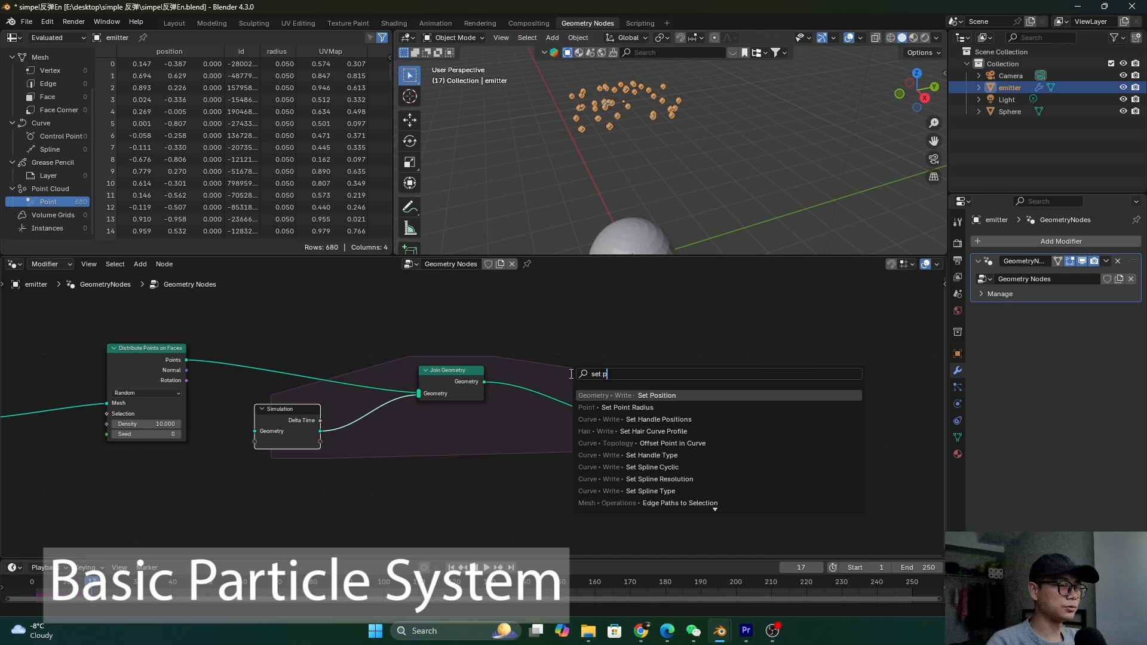
{"action": "key", "text": "Return"}
{"action": "left_click", "coordinate": [572, 377]}
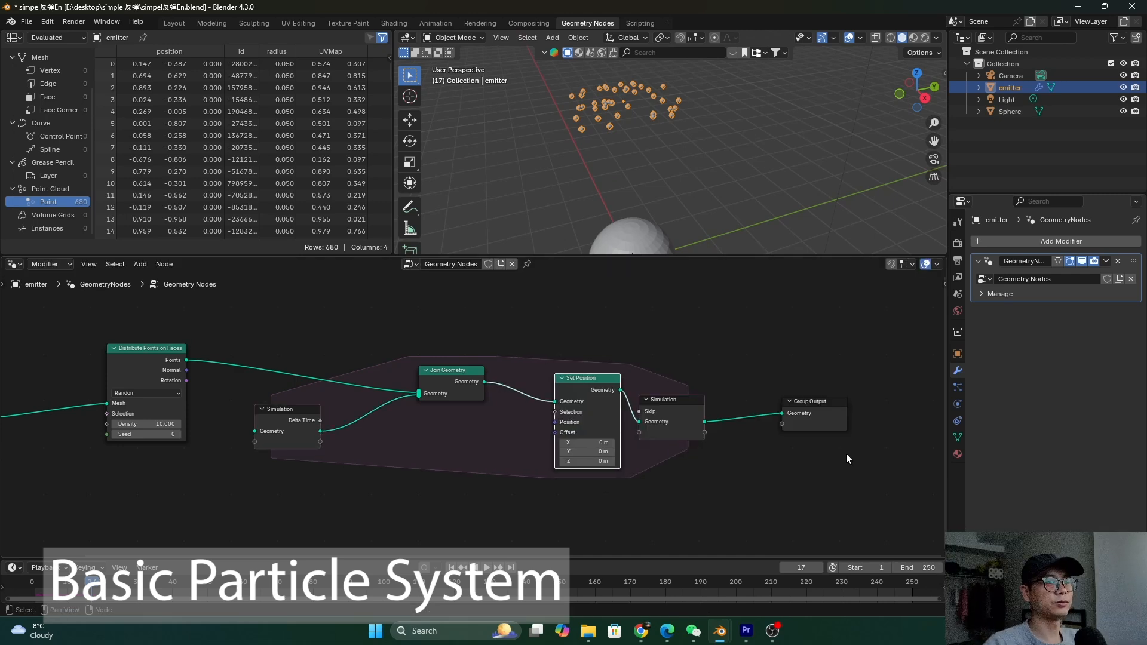
{"action": "left_click_drag", "start_coordinate": [608, 394], "coordinate": [635, 391]}
{"action": "left_click", "coordinate": [614, 440]}
{"action": "type", "text": "0.1"}
{"action": "key", "text": "Return"}
Rewind to frame 0, replay the simulation to frame 24, and frame all nodes
{"action": "left_click_drag", "start_coordinate": [91, 574], "coordinate": [23, 576]}
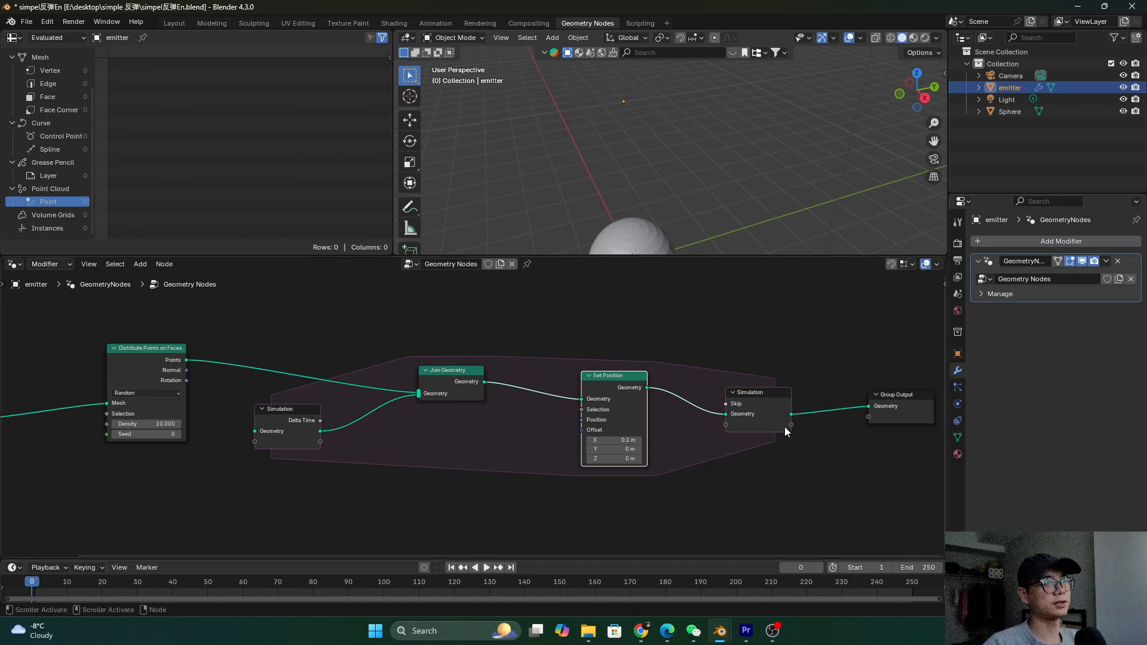
{"action": "key", "text": "space"}
{"action": "key", "text": "Home"}
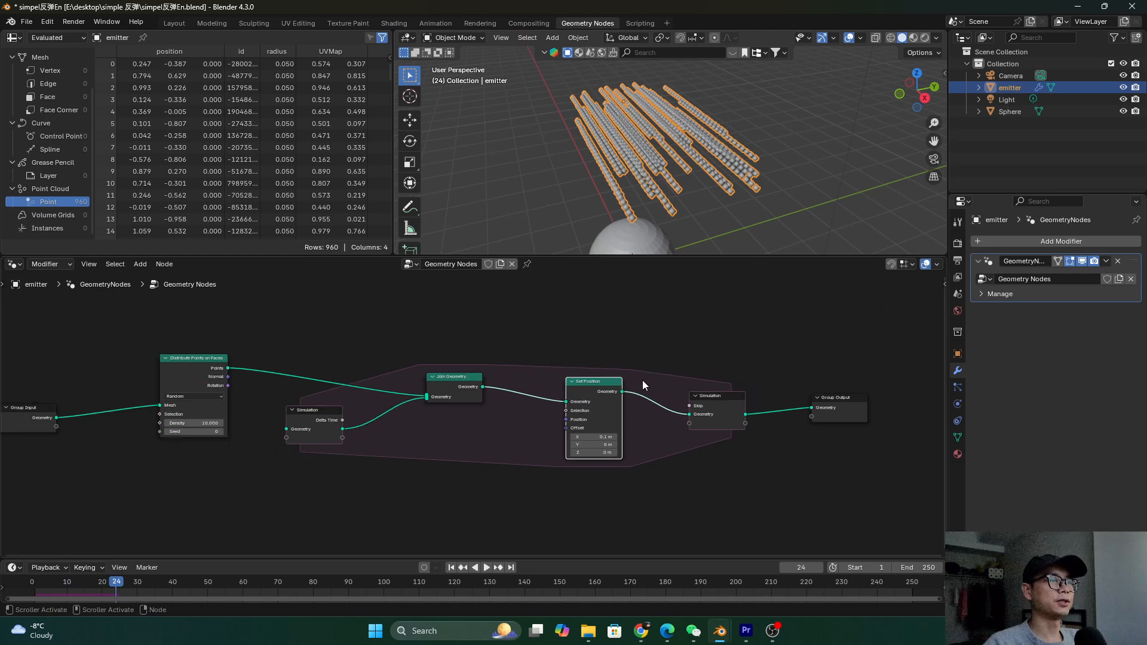
{"action": "middle_click_drag", "start_coordinate": [71, 433], "coordinate": [130, 433]}
Spread the tree: Group Input far left; Set Position, Simulation Output and Group Output right
{"action": "left_click_drag", "start_coordinate": [120, 418], "coordinate": [117, 394]}
{"action": "middle_click_drag", "start_coordinate": [432, 428], "coordinate": [448, 427]}
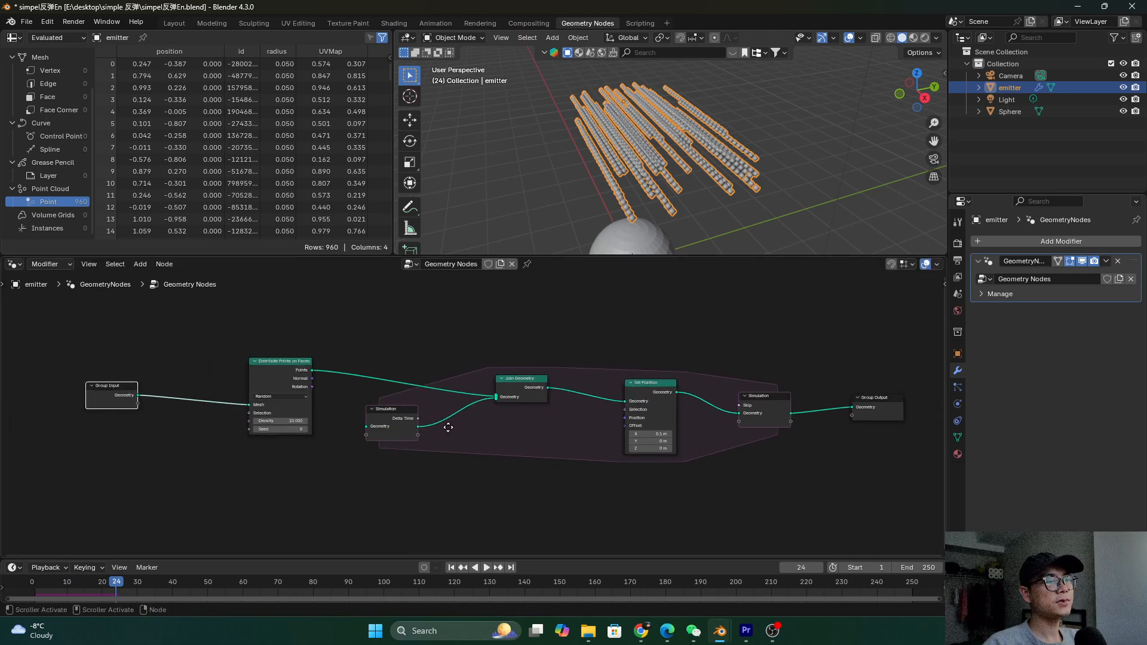
{"action": "scroll", "coordinate": [741, 420], "scroll_direction": "down", "scroll_amount": 4, "text": "ctrl"}
{"action": "scroll", "coordinate": [755, 417], "scroll_direction": "down", "scroll_amount": 2}
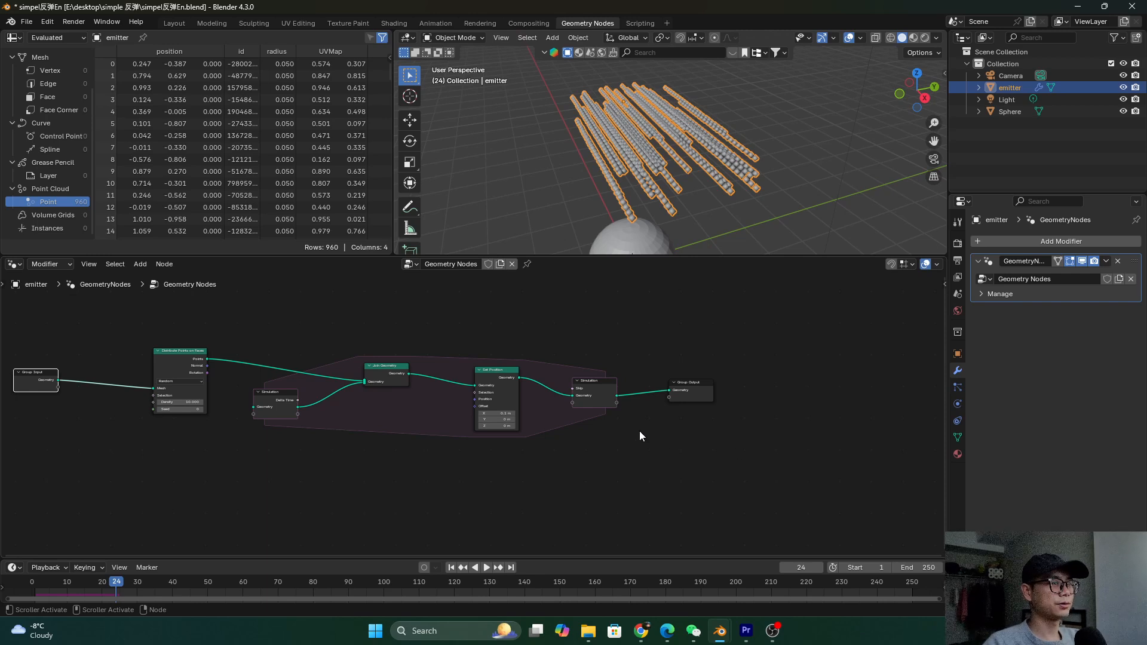
{"action": "left_click_drag", "start_coordinate": [719, 440], "coordinate": [587, 335]}
{"action": "scroll", "coordinate": [615, 397], "scroll_direction": "down", "scroll_amount": 2}
{"action": "left_click_drag", "start_coordinate": [571, 395], "coordinate": [855, 393]}
{"action": "left_click_drag", "start_coordinate": [492, 392], "coordinate": [561, 387]}
{"action": "scroll", "coordinate": [269, 391], "scroll_direction": "up", "scroll_amount": 2}
{"action": "left_click_drag", "start_coordinate": [215, 387], "coordinate": [78, 386]}
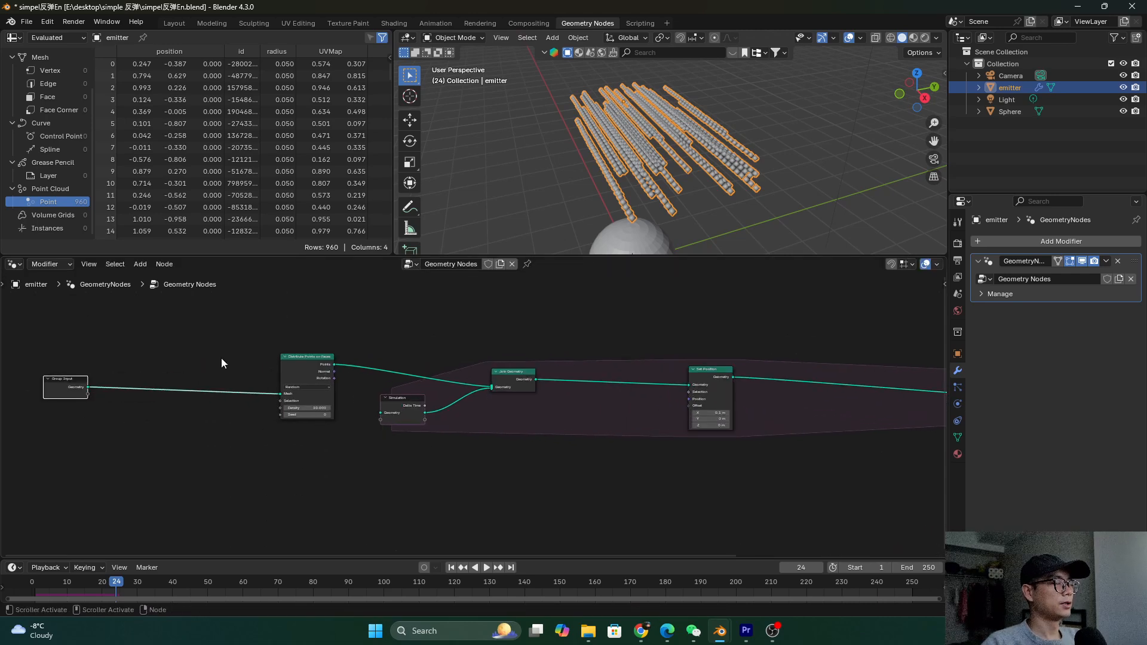
{"action": "scroll", "coordinate": [214, 374], "scroll_direction": "left", "scroll_amount": 3, "text": "ctrl"}
{"action": "scroll", "coordinate": [244, 383], "scroll_direction": "up", "scroll_amount": 2}
Insert a Store Named Attribute node on the Group Input link with Vector data type
{"action": "key", "text": "shift+a"}
{"action": "type", "text": "stor"}
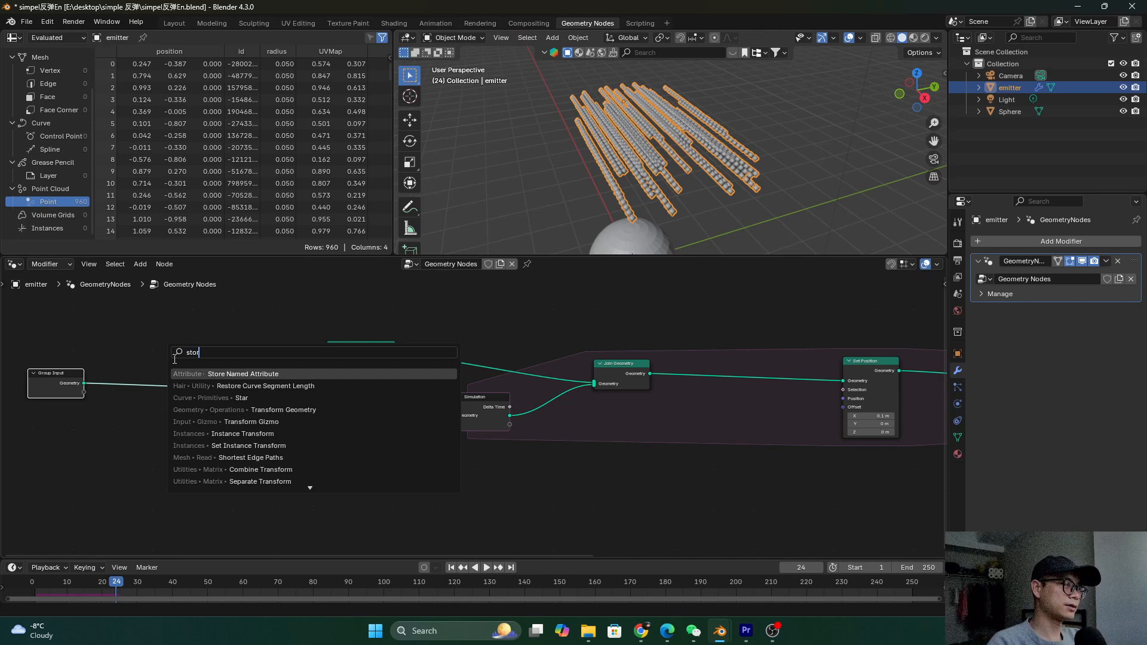
{"action": "left_click", "coordinate": [252, 377]}
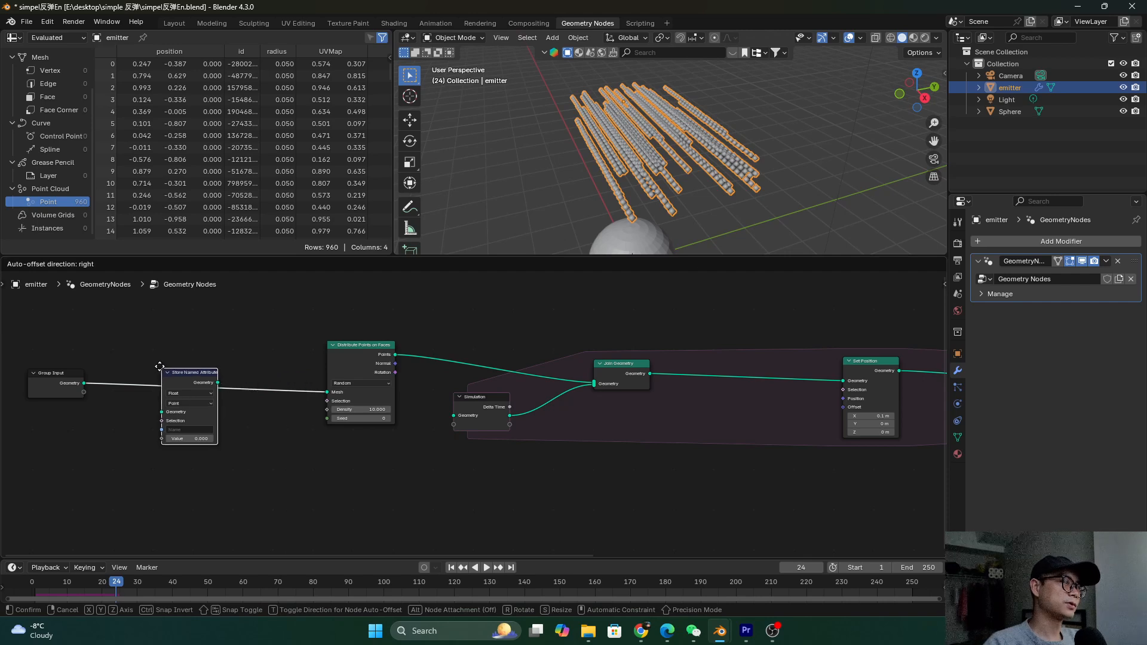
{"action": "left_click", "coordinate": [220, 402]}
{"action": "scroll", "coordinate": [219, 402], "scroll_direction": "up", "scroll_amount": 1}
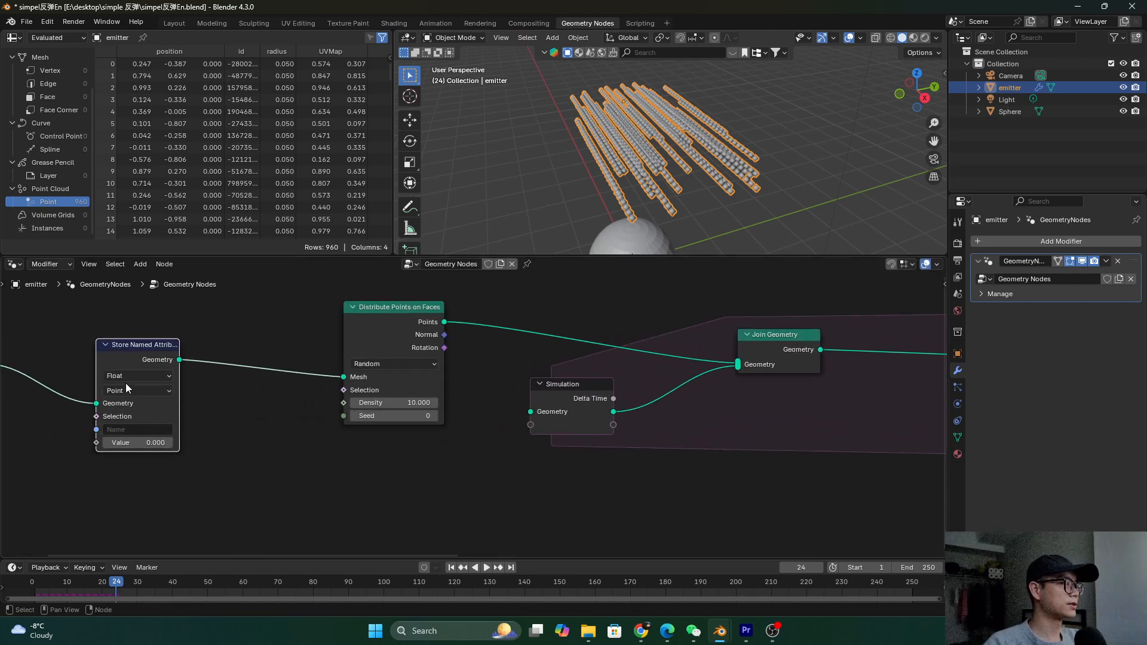
{"action": "left_click", "coordinate": [128, 376]}
{"action": "left_click", "coordinate": [132, 431]}
Feed a Normal node into the stored attribute's Value input
{"action": "left_click_drag", "start_coordinate": [96, 443], "coordinate": [67, 489]}
{"action": "type", "text": "norm"}
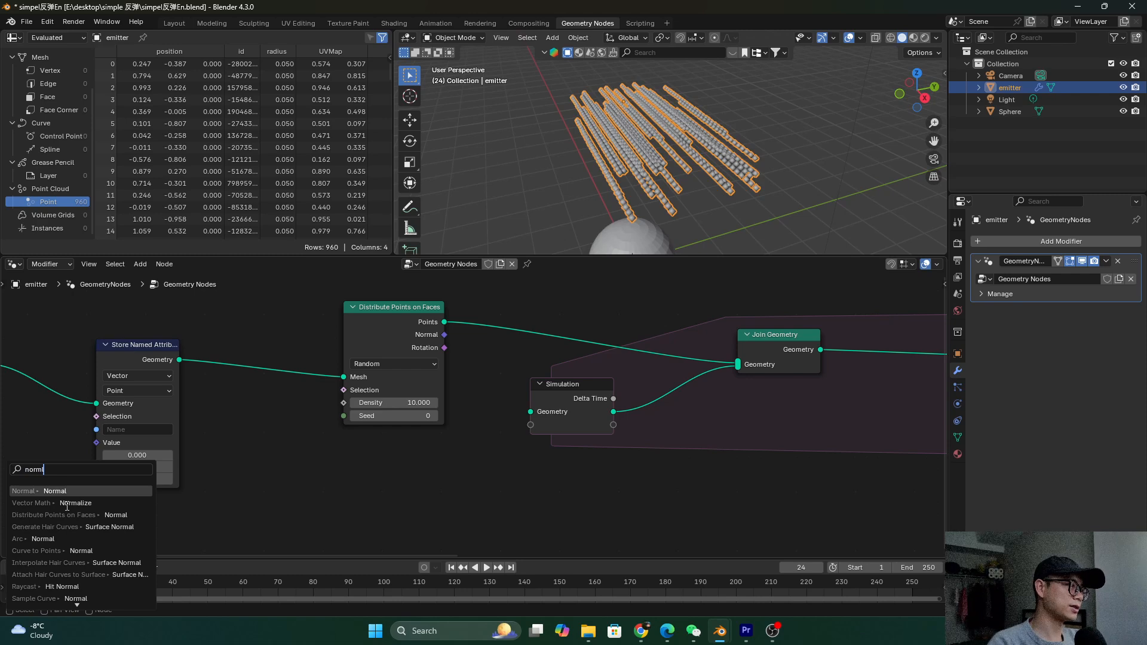
{"action": "left_click", "coordinate": [87, 491]}
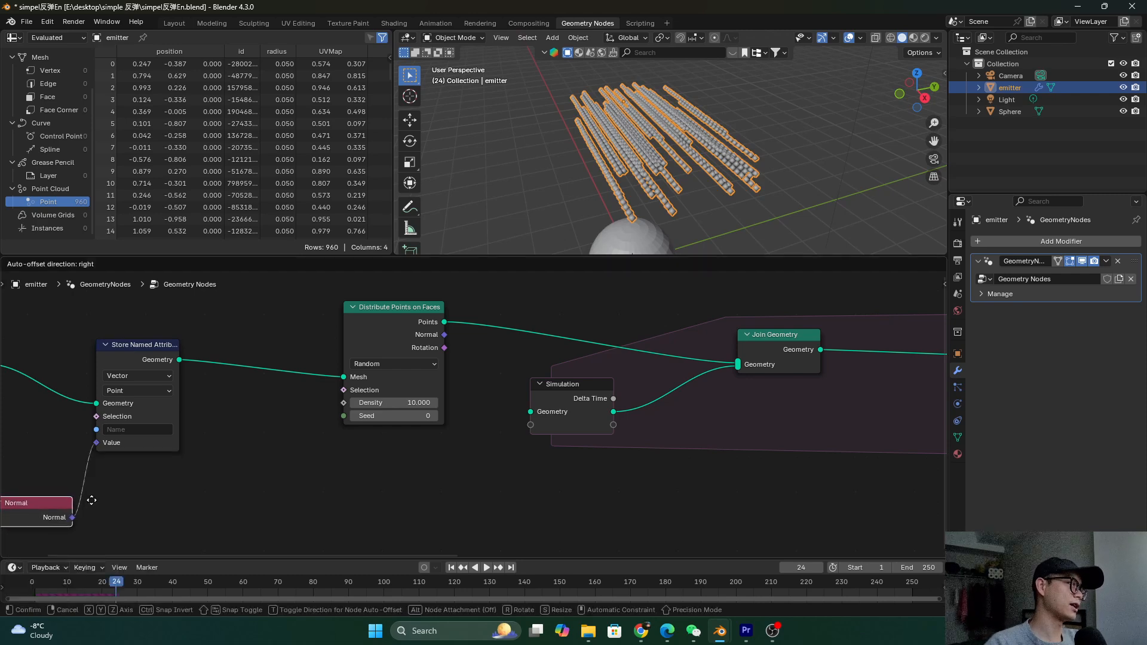
{"action": "scroll", "coordinate": [221, 493], "scroll_direction": "down", "scroll_amount": 2}
{"action": "left_click", "coordinate": [3, 537]}
Insert a Vector Math node set to Scale between Normal and Value
{"action": "key", "text": "shift+a"}
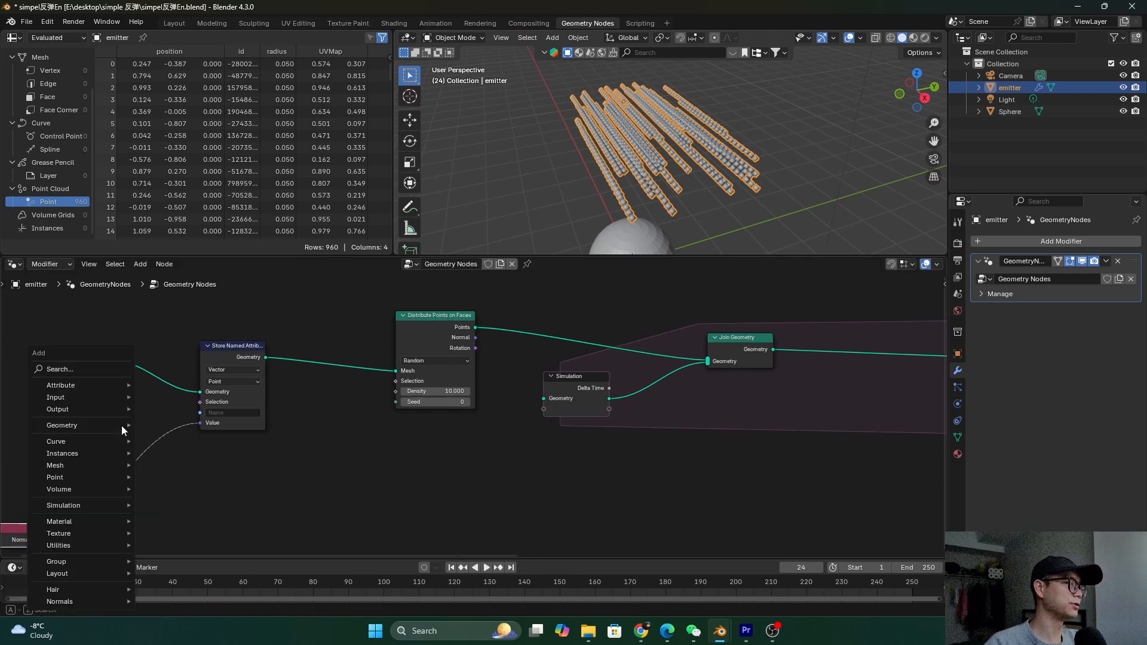
{"action": "left_click", "coordinate": [105, 366]}
{"action": "type", "text": "meth"}
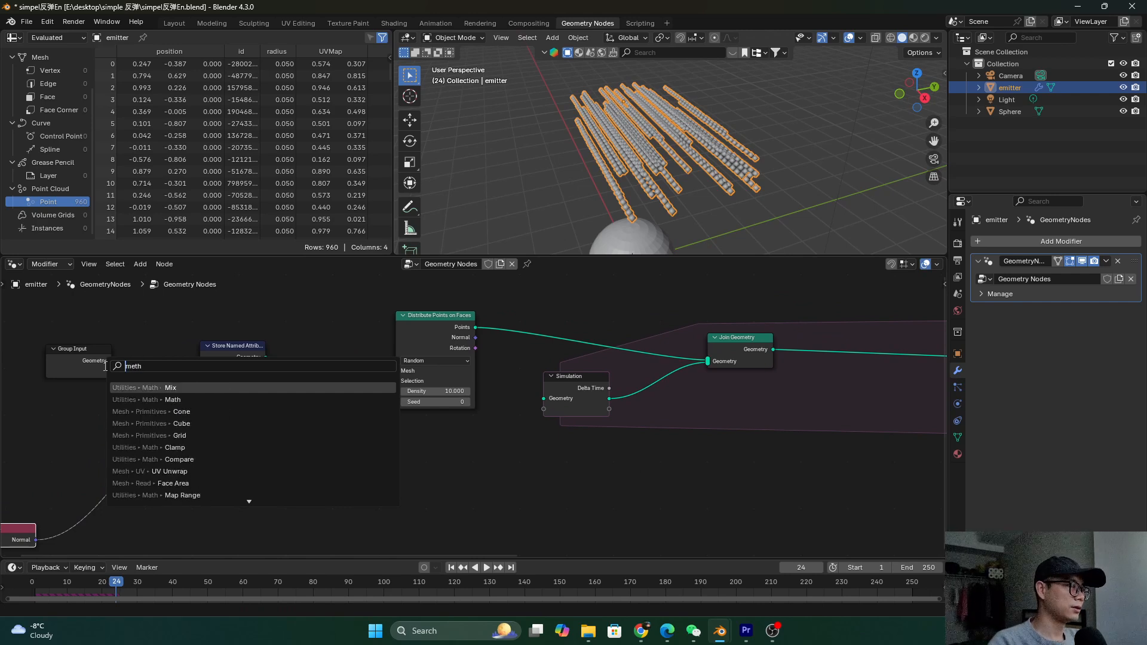
{"action": "key", "text": "Escape"}
{"action": "key", "text": "shift+a"}
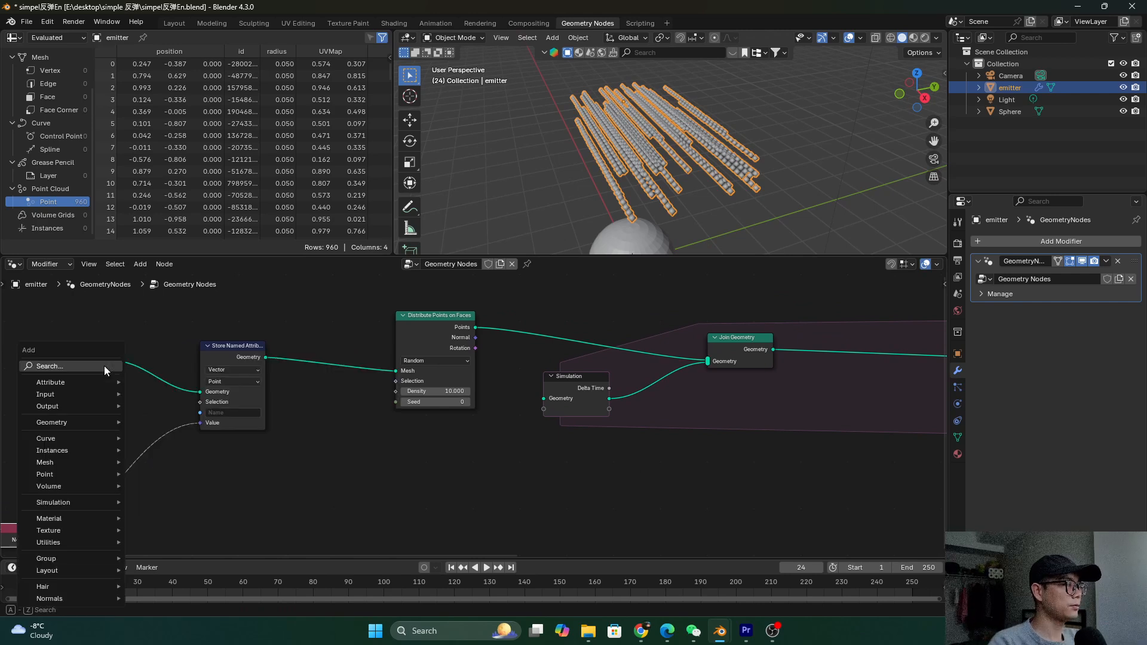
{"action": "left_click", "coordinate": [104, 365]}
{"action": "type", "text": "math"}
{"action": "left_click", "coordinate": [113, 399]}
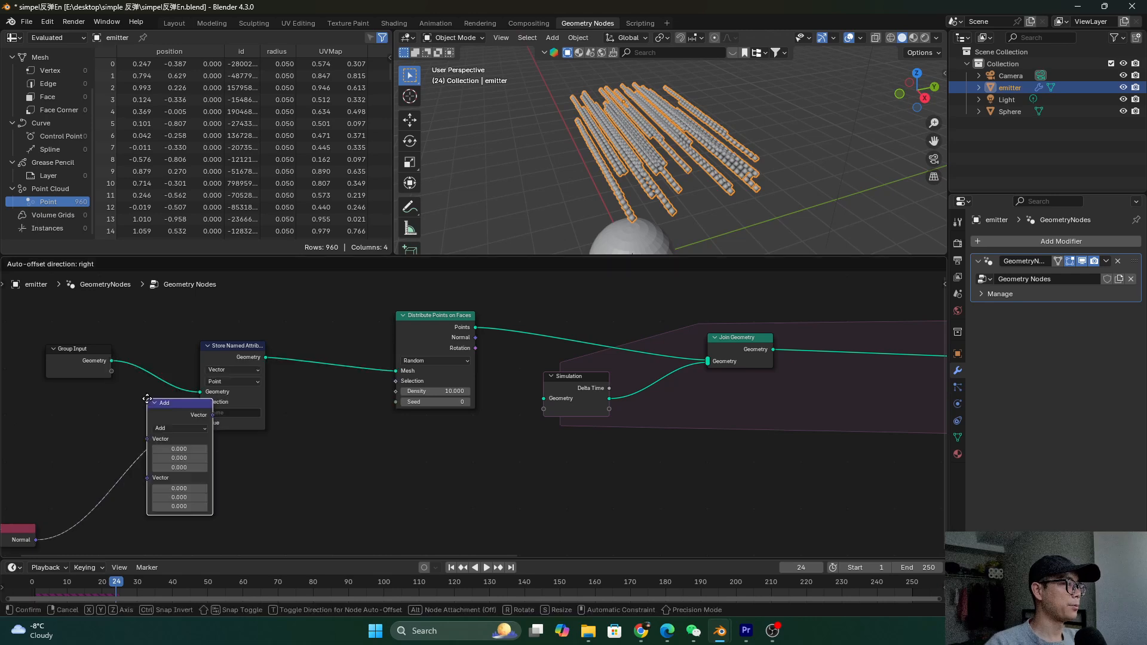
{"action": "left_click", "coordinate": [103, 442]}
{"action": "left_click", "coordinate": [128, 468]}
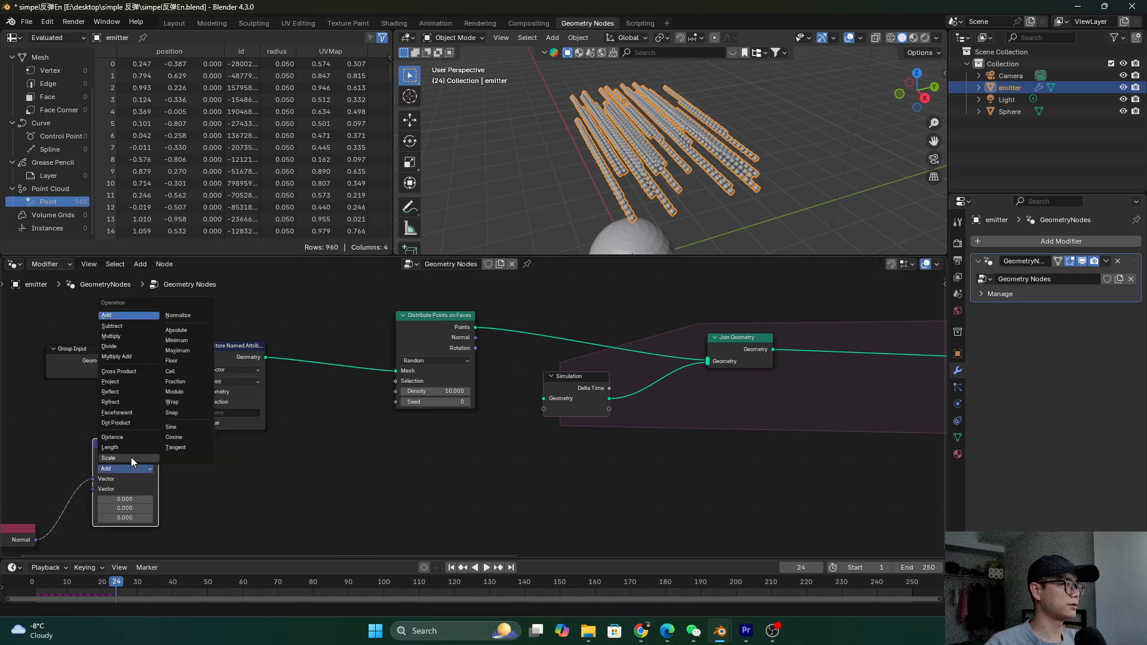
{"action": "left_click", "coordinate": [131, 457]}
Arrange the Normal and Scale nodes and set the Scale factor to 0.1
{"action": "left_click_drag", "start_coordinate": [107, 451], "coordinate": [161, 441]}
{"action": "left_click_drag", "start_coordinate": [54, 524], "coordinate": [221, 502]}
{"action": "double_click", "coordinate": [185, 482]}
{"action": "type", "text": "0.1"}
{"action": "key", "text": "Return"}
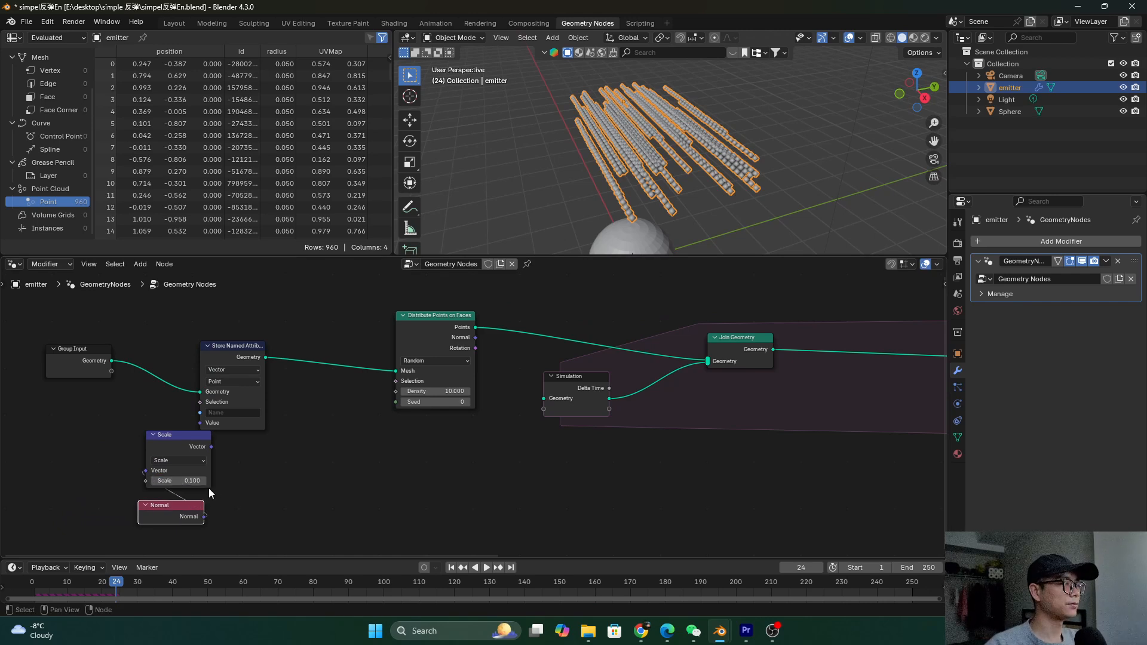
Name the stored attribute 'V'
{"action": "key", "text": "g"}
{"action": "left_click", "coordinate": [206, 356]}
{"action": "left_click", "coordinate": [212, 393]}
{"action": "type", "text": "V"}
{"action": "left_click", "coordinate": [361, 409]}
Pan the node view back to the Set Position node area
{"action": "scroll", "coordinate": [352, 392], "scroll_direction": "down", "scroll_amount": 3}
{"action": "middle_click_drag", "start_coordinate": [356, 375], "coordinate": [86, 369]}
{"action": "middle_click_drag", "start_coordinate": [683, 397], "coordinate": [626, 392]}
{"action": "scroll", "coordinate": [625, 392], "scroll_direction": "up", "scroll_amount": 2}
{"action": "key", "text": "shift+a"}
{"action": "key", "text": "Escape"}
{"action": "middle_click_drag", "start_coordinate": [535, 380], "coordinate": [485, 375]}
Add a Named Attribute node reading V as a Vector and link it to Set Position's Offset
{"action": "key", "text": "shift+a"}
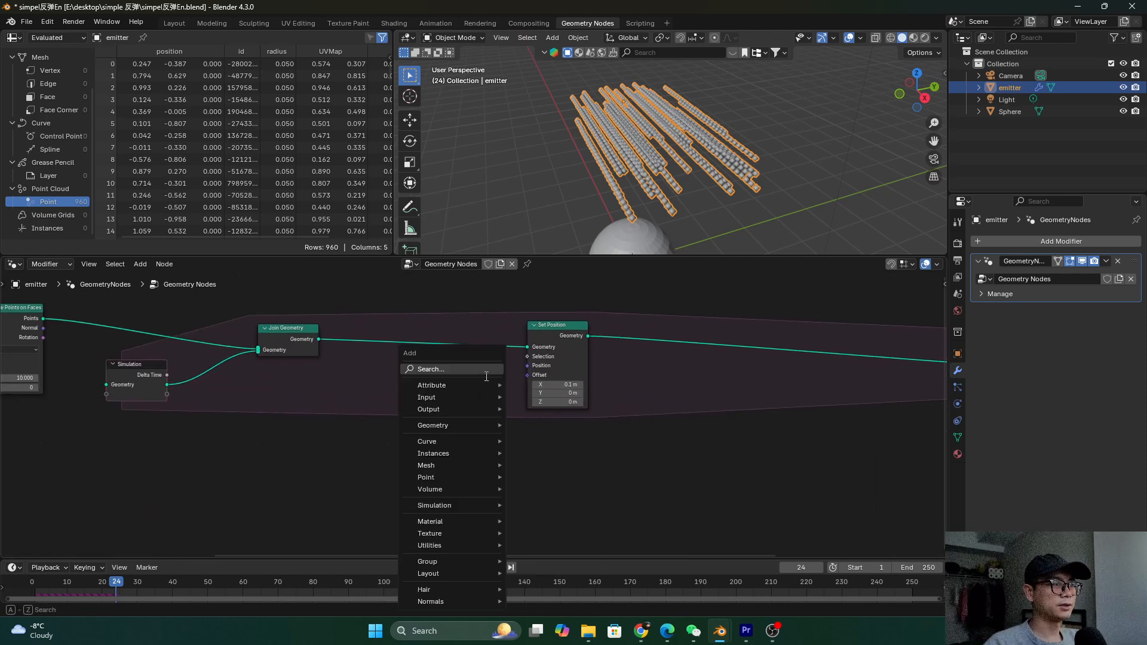
{"action": "type", "text": "named"}
{"action": "key", "text": "Return"}
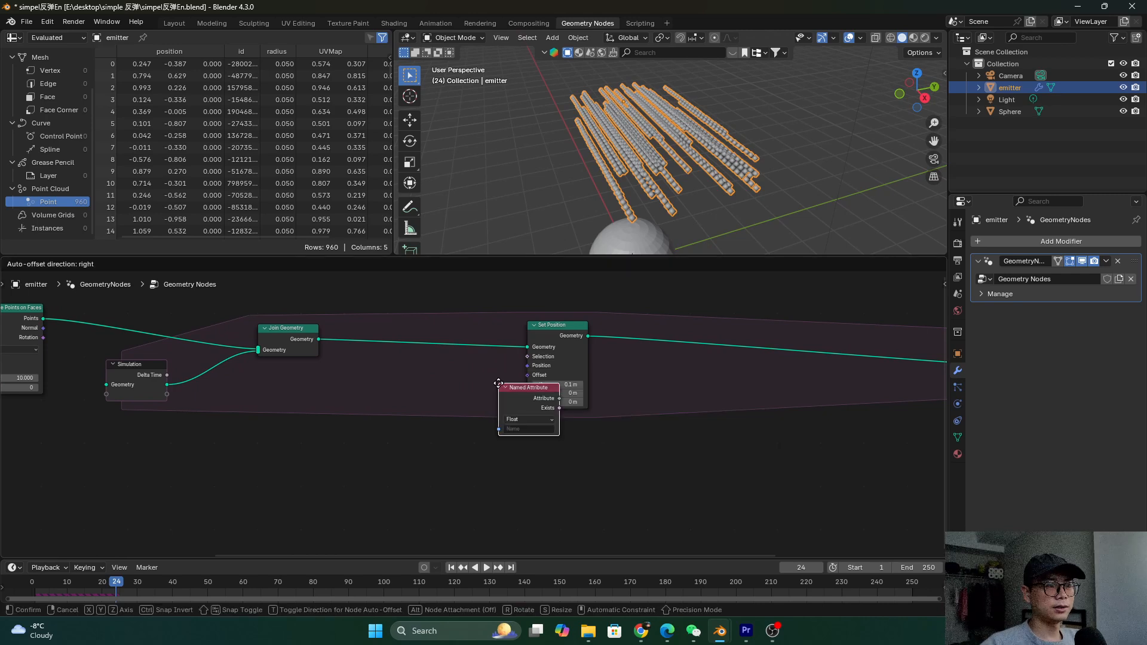
{"action": "left_click", "coordinate": [382, 419]}
{"action": "scroll", "coordinate": [425, 450], "scroll_direction": "up", "scroll_amount": 1}
{"action": "left_click", "coordinate": [403, 472]}
{"action": "left_click", "coordinate": [422, 488]}
{"action": "left_click_drag", "start_coordinate": [439, 438], "coordinate": [535, 369]}
Save and replay the simulation from the start to watch the points
{"action": "key", "text": "ctrl+s"}
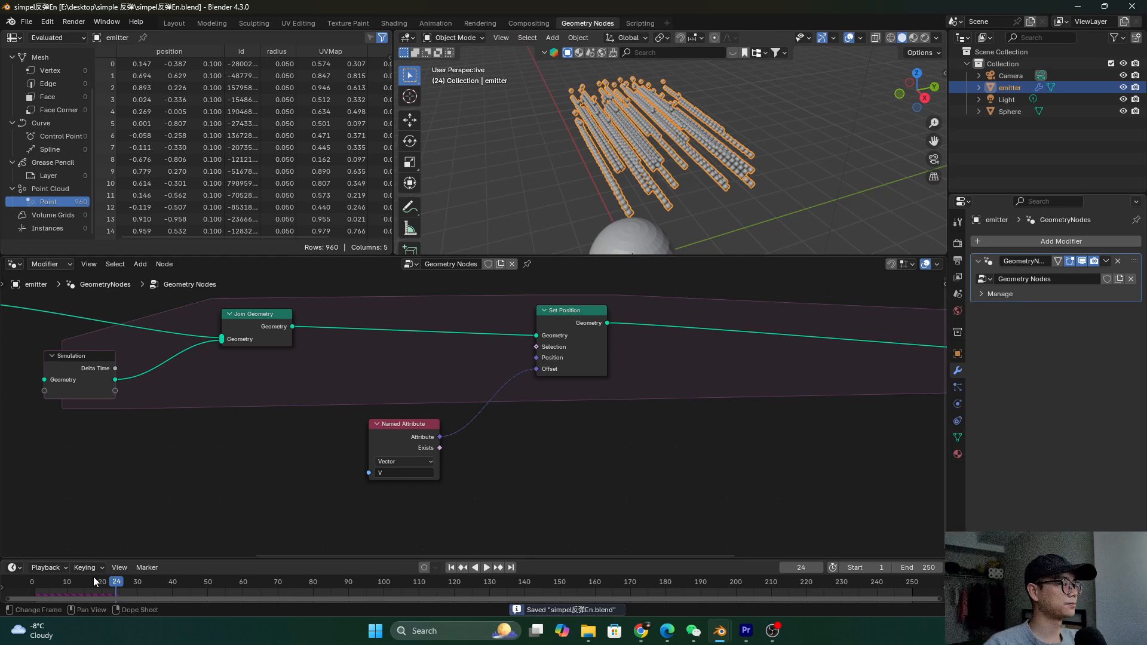
{"action": "left_click_drag", "start_coordinate": [93, 577], "coordinate": [37, 570]}
{"action": "key", "text": "space"}
{"action": "middle_click_drag", "start_coordinate": [631, 122], "coordinate": [626, 137]}
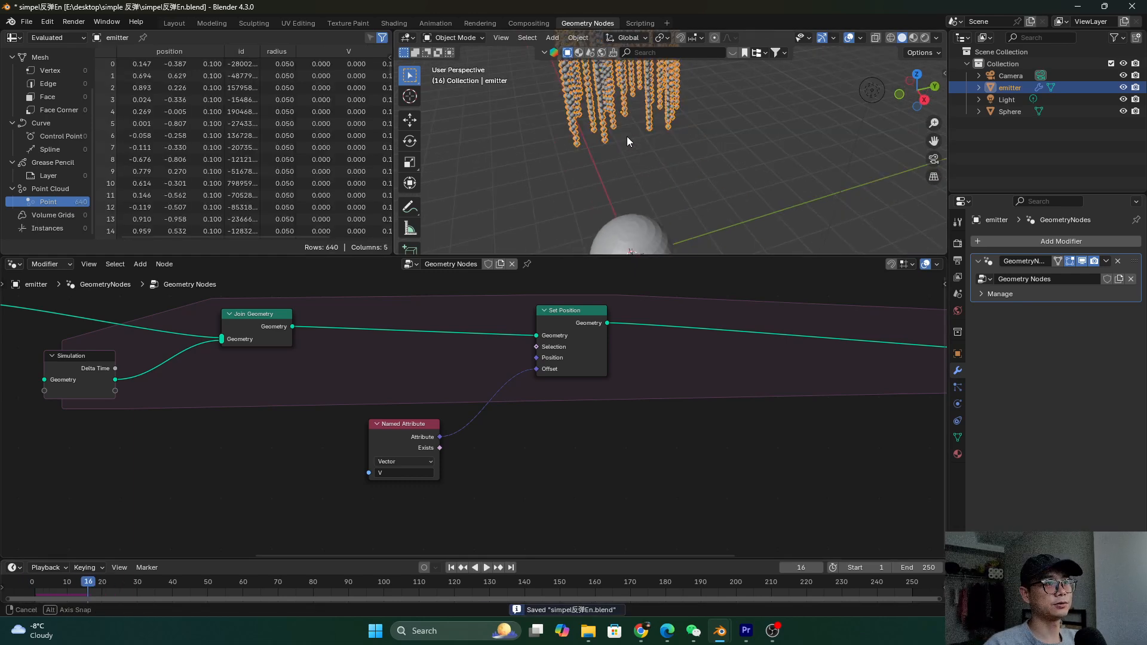
{"action": "scroll", "coordinate": [282, 425], "scroll_direction": "down", "scroll_amount": 6}
Flip the Scale node's factor to -0.100 and save the file
{"action": "middle_click_drag", "start_coordinate": [282, 425], "coordinate": [660, 404]}
{"action": "scroll", "coordinate": [352, 409], "scroll_direction": "up", "scroll_amount": 7}
{"action": "left_click", "coordinate": [211, 428]}
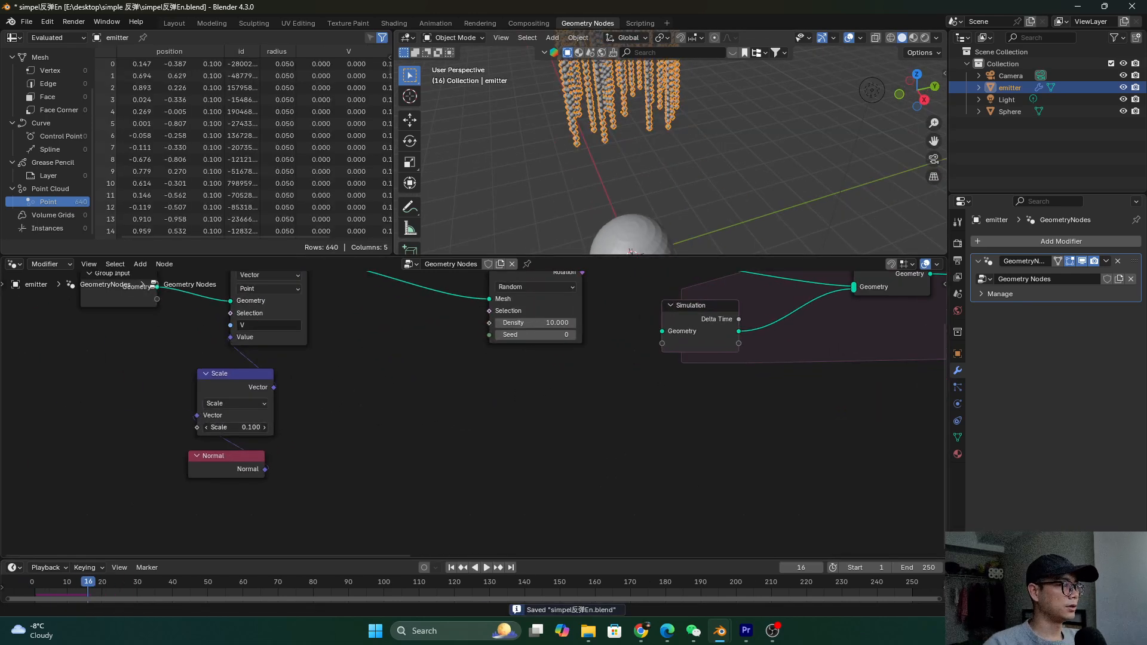
{"action": "left_click", "coordinate": [205, 434]}
{"action": "left_click", "coordinate": [236, 427]}
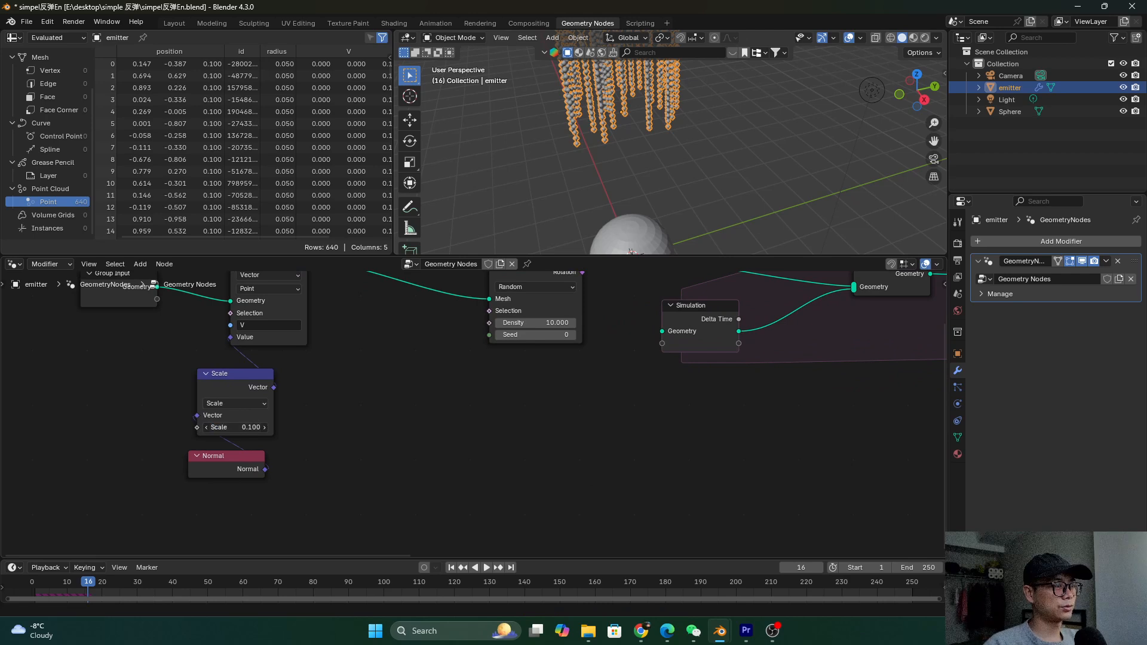
{"action": "type", "text": "-"}
{"action": "key", "text": "Return"}
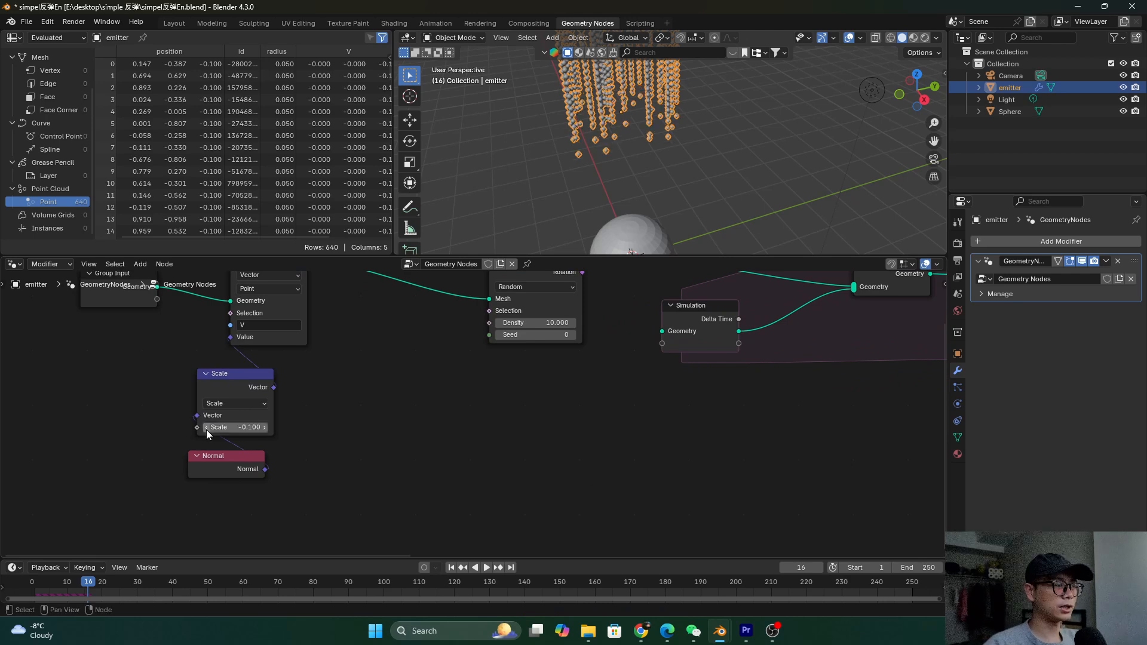
{"action": "key", "text": "ctrl+s"}
Replay from the first frame, stop at frame 29, and reposition the Named Attribute node
{"action": "scroll", "coordinate": [388, 427], "scroll_direction": "down", "scroll_amount": 5}
{"action": "middle_click_drag", "start_coordinate": [388, 426], "coordinate": [0, 443]}
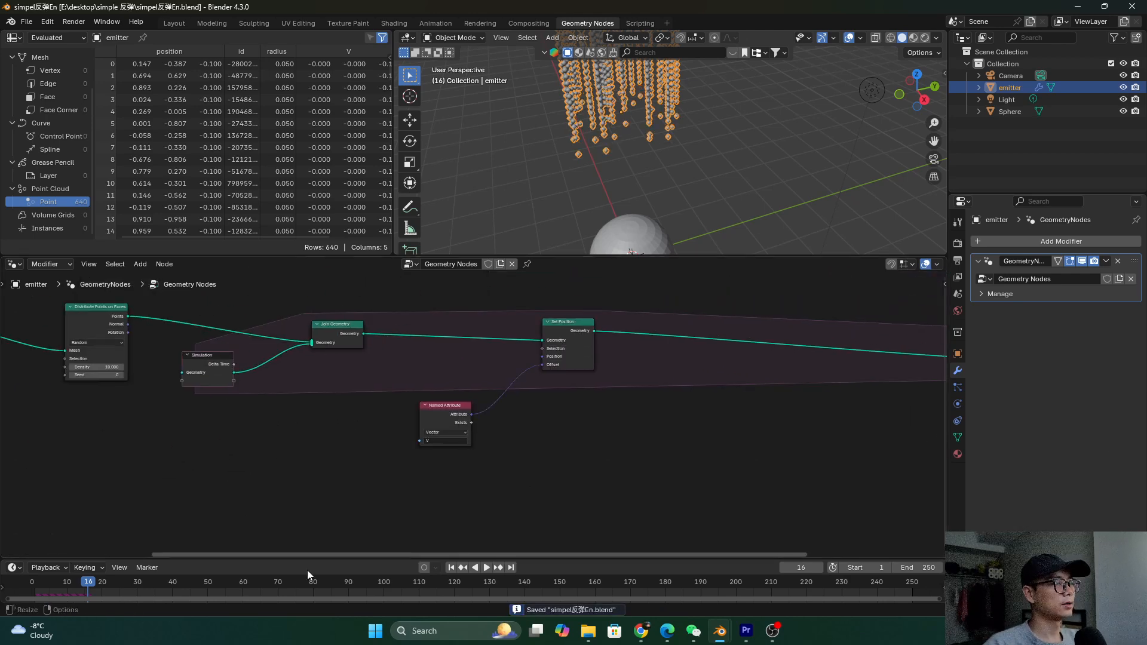
{"action": "key", "text": "shift+Left"}
{"action": "key", "text": "space"}
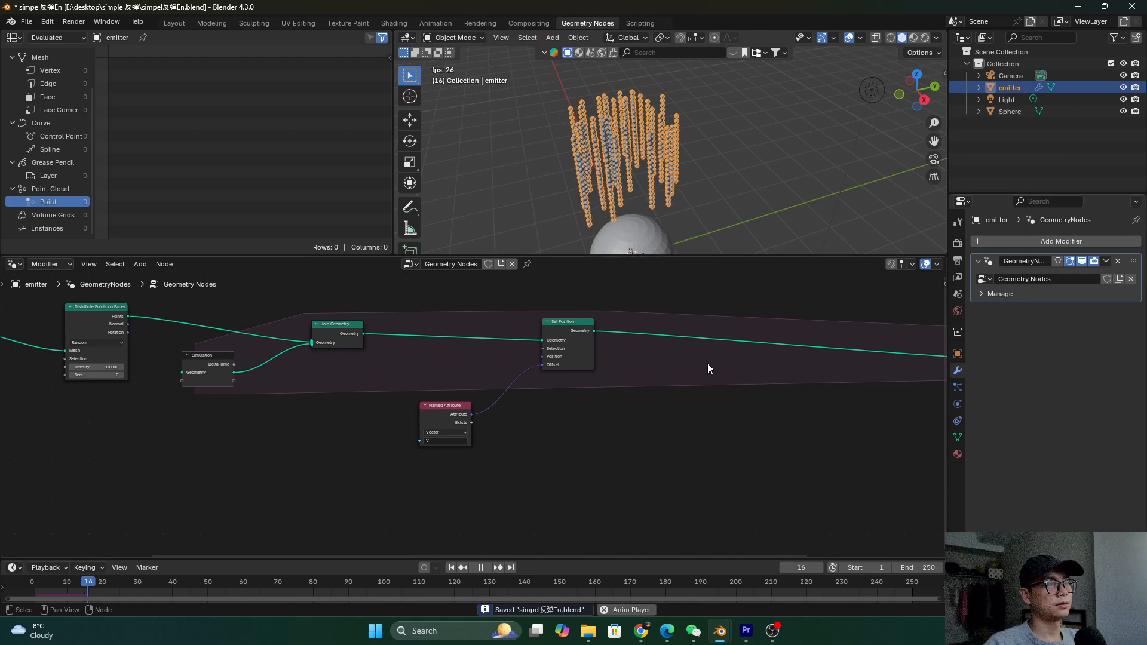
{"action": "key", "text": "space"}
{"action": "middle_click_drag", "start_coordinate": [694, 198], "coordinate": [647, 136]}
{"action": "left_click_drag", "start_coordinate": [424, 409], "coordinate": [278, 445]}
{"action": "middle_click_drag", "start_coordinate": [298, 455], "coordinate": [315, 439]}
Insert a Vector Math Add node between Named Attribute and Set Position's Offset, then save
{"action": "left_click_drag", "start_coordinate": [316, 439], "coordinate": [303, 463]}
{"action": "key", "text": "shift+a"}
{"action": "left_click", "coordinate": [451, 311]}
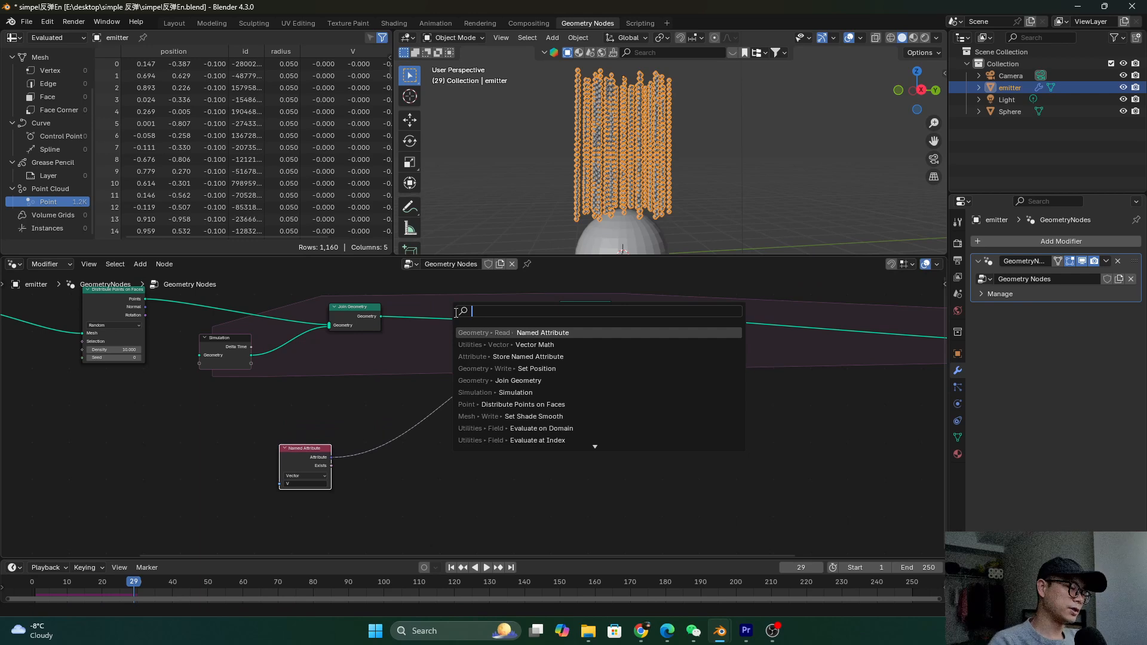
{"action": "type", "text": "mat"}
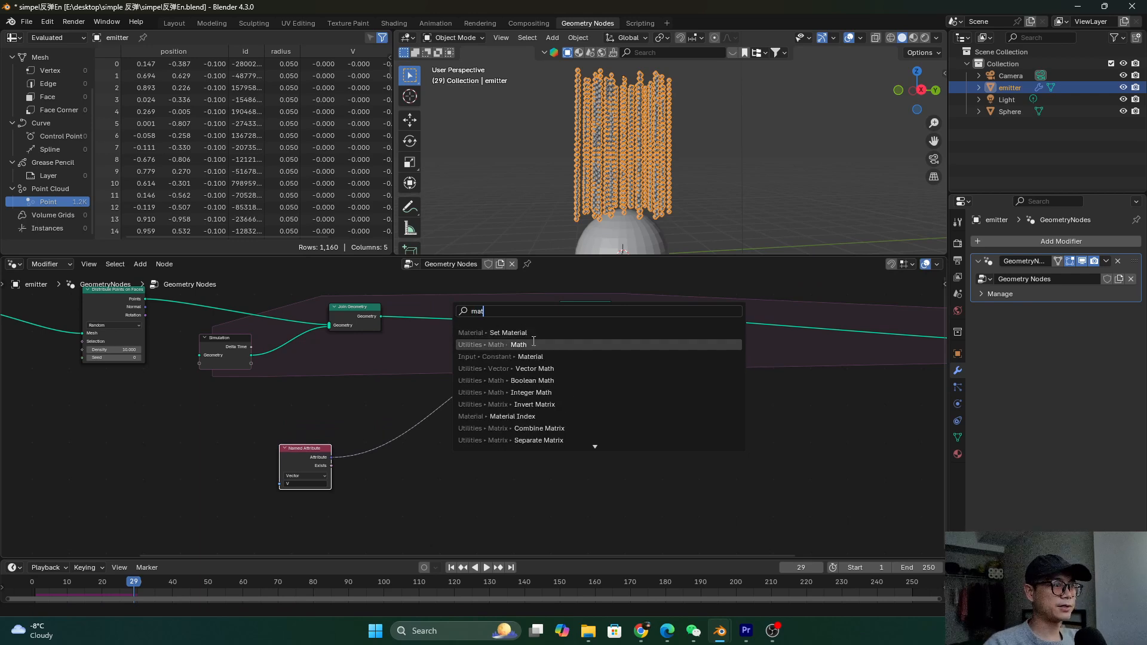
{"action": "left_click", "coordinate": [536, 368]}
{"action": "left_click", "coordinate": [487, 427]}
{"action": "scroll", "coordinate": [489, 428], "scroll_direction": "up", "scroll_amount": 1}
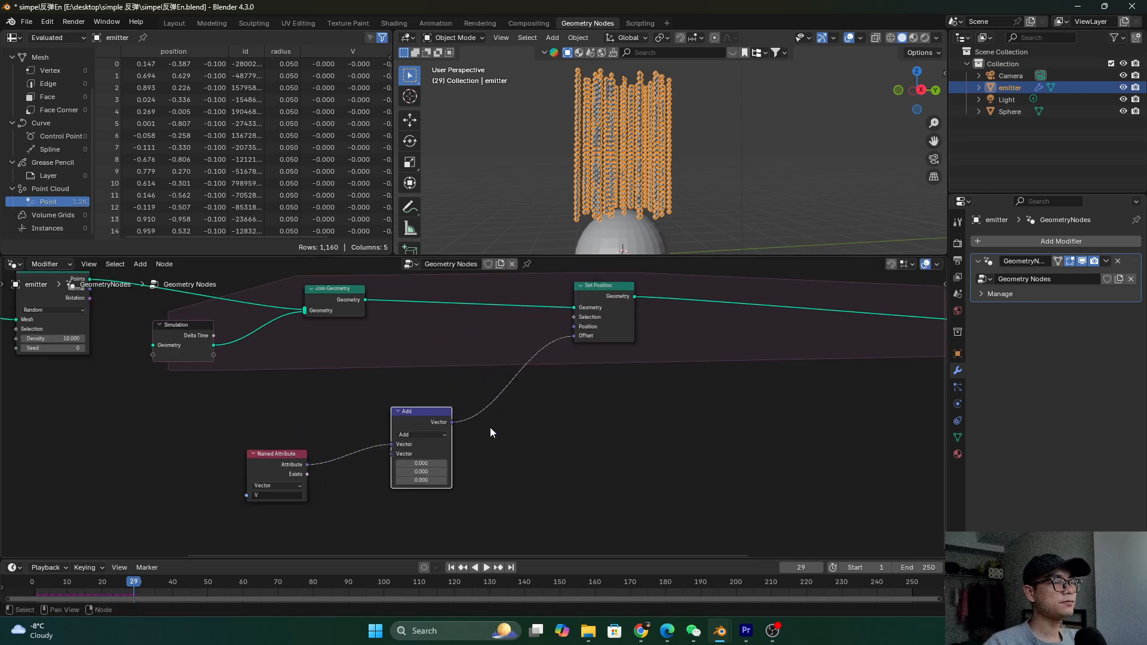
{"action": "key", "text": "ctrl+s"}
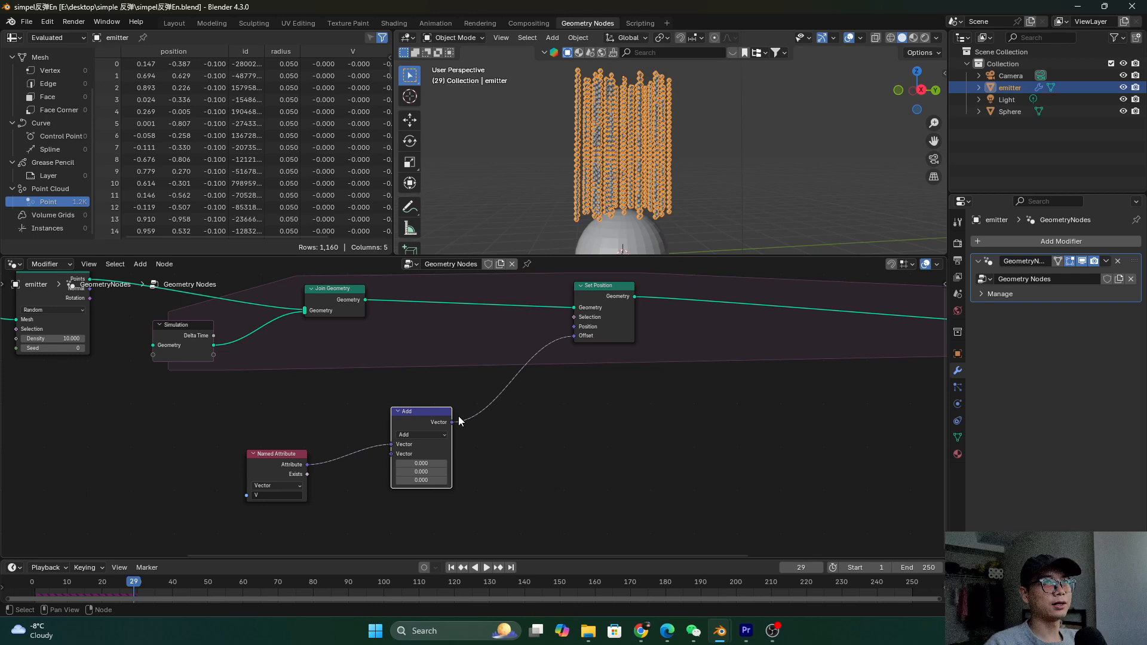
Set the Add node's second vector Z to -0.100 and save
{"action": "left_click_drag", "start_coordinate": [297, 460], "coordinate": [357, 441]}
{"action": "scroll", "coordinate": [452, 465], "scroll_direction": "up", "scroll_amount": 1}
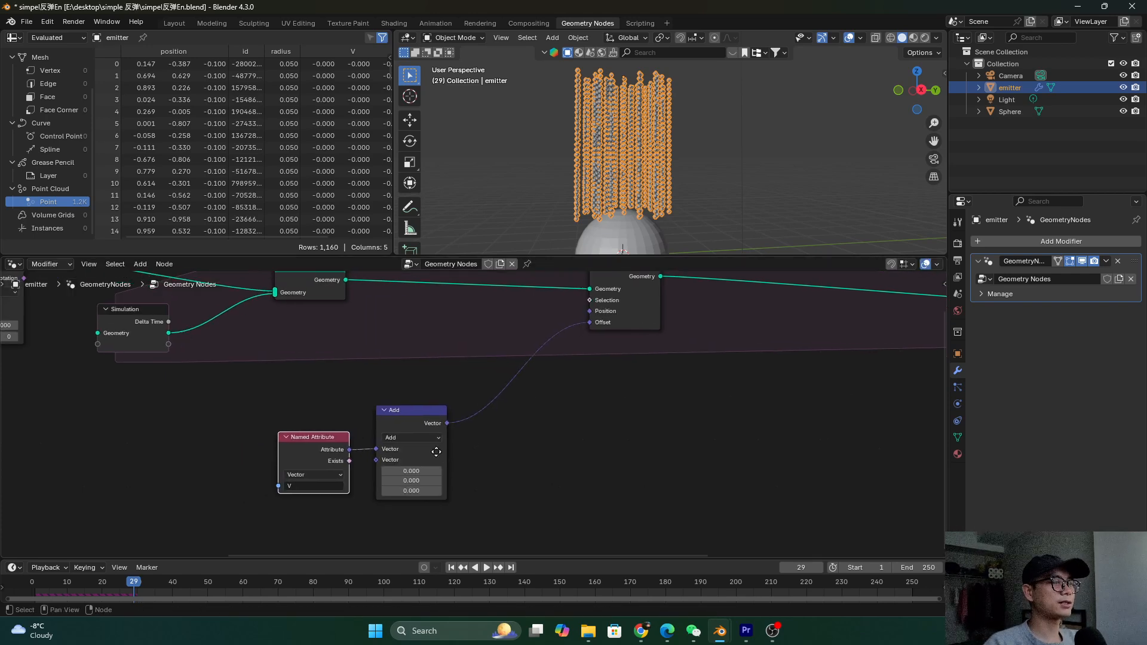
{"action": "middle_click_drag", "start_coordinate": [436, 452], "coordinate": [434, 436]}
{"action": "left_click_drag", "start_coordinate": [406, 413], "coordinate": [403, 419]}
{"action": "scroll", "coordinate": [452, 462], "scroll_direction": "up", "scroll_amount": 1}
{"action": "middle_click_drag", "start_coordinate": [452, 461], "coordinate": [443, 455]}
{"action": "left_click", "coordinate": [408, 481]}
{"action": "type", "text": "-0."}
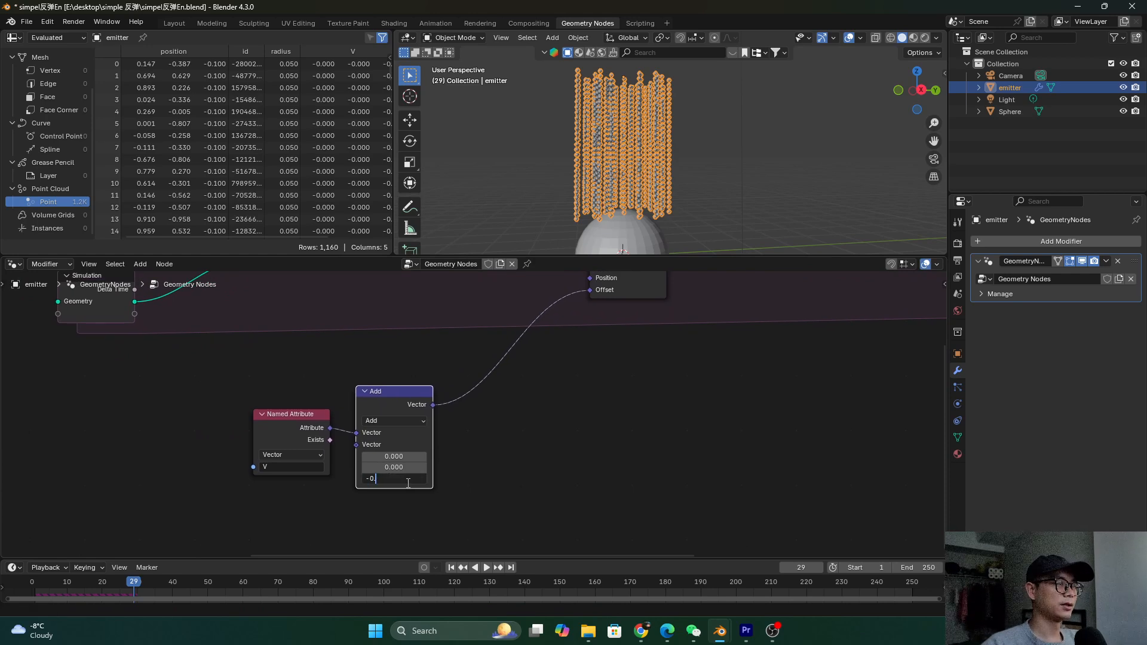
{"action": "type", "text": "1"}
{"action": "key", "text": "Return"}
{"action": "key", "text": "ctrl+s"}
Replay the simulation from frame 0 and shift the Set Position node right
{"action": "left_click_drag", "start_coordinate": [104, 582], "coordinate": [31, 583]}
{"action": "scroll", "coordinate": [585, 190], "scroll_direction": "down", "scroll_amount": 6}
{"action": "key", "text": "space"}
{"action": "middle_click_drag", "start_coordinate": [635, 177], "coordinate": [690, 160]}
{"action": "scroll", "coordinate": [691, 161], "scroll_direction": "up", "scroll_amount": 5}
{"action": "middle_click_drag", "start_coordinate": [469, 392], "coordinate": [432, 456]}
{"action": "scroll", "coordinate": [485, 426], "scroll_direction": "down", "scroll_amount": 3}
{"action": "left_click_drag", "start_coordinate": [524, 328], "coordinate": [654, 329]}
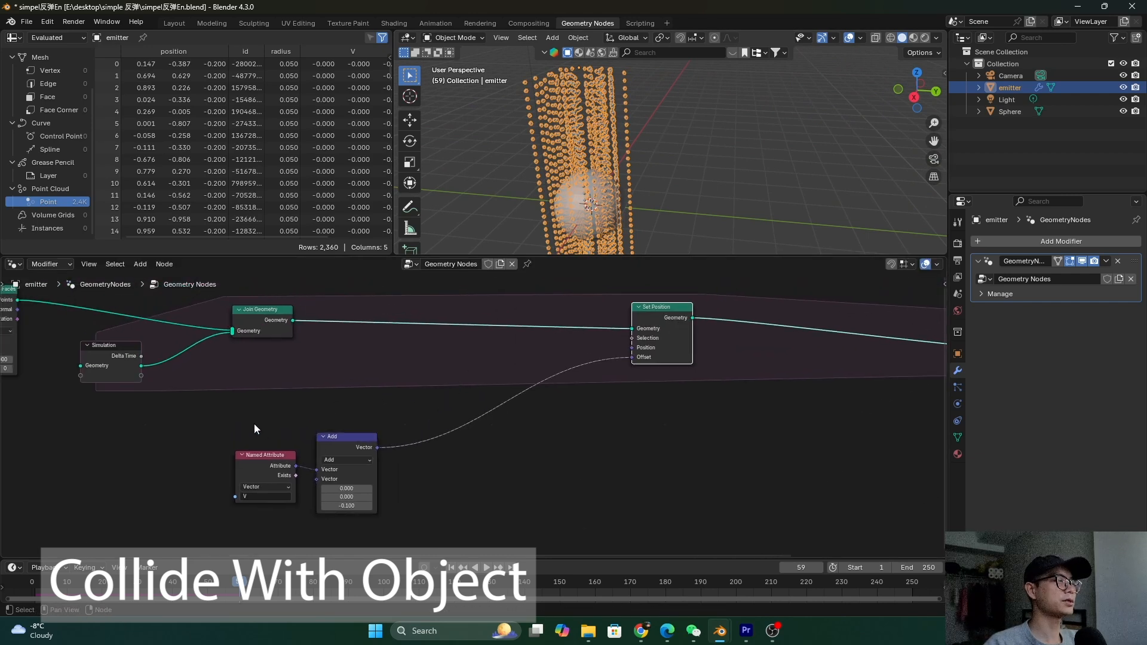
Select the Named Attribute and Add nodes, save, and tidy the node layout
{"action": "left_click_drag", "start_coordinate": [297, 432], "coordinate": [340, 491]}
{"action": "left_click_drag", "start_coordinate": [251, 427], "coordinate": [372, 536]}
{"action": "scroll", "coordinate": [371, 439], "scroll_direction": "down", "scroll_amount": 3}
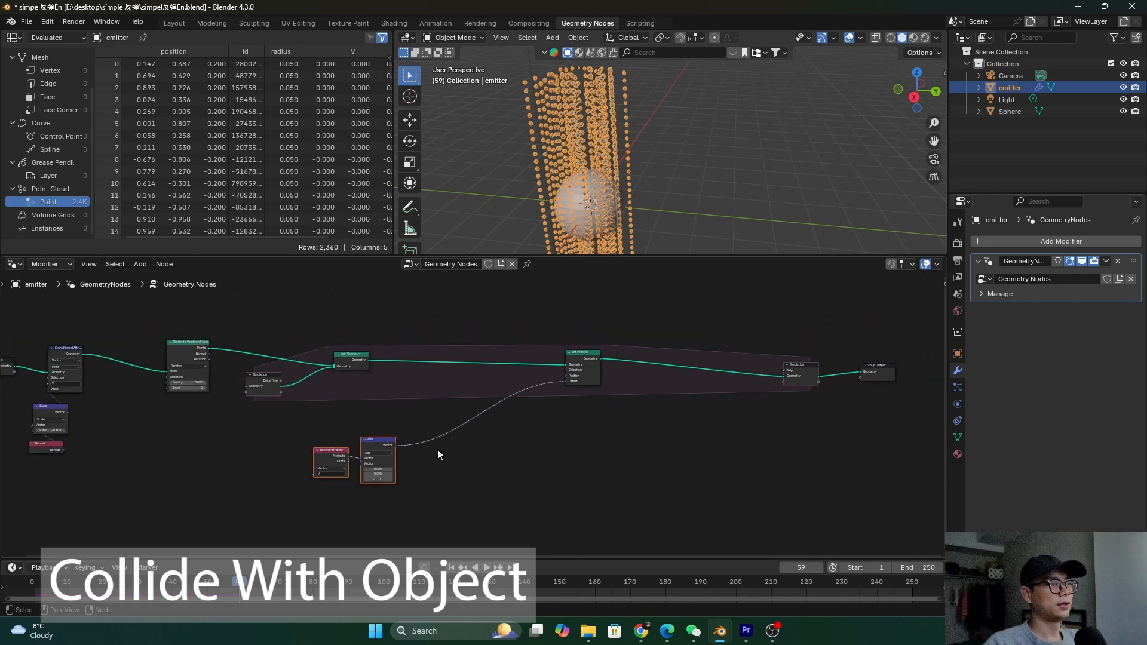
{"action": "key", "text": "ctrl+s"}
{"action": "middle_click_drag", "start_coordinate": [551, 391], "coordinate": [525, 392]}
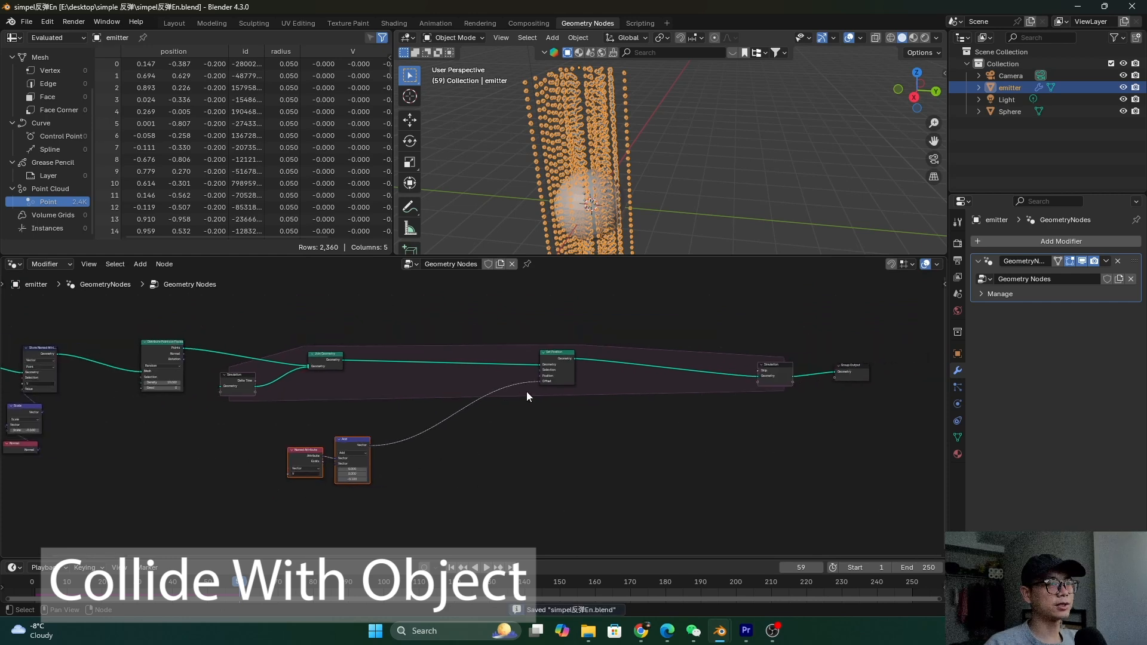
{"action": "left_click_drag", "start_coordinate": [553, 363], "coordinate": [561, 363]}
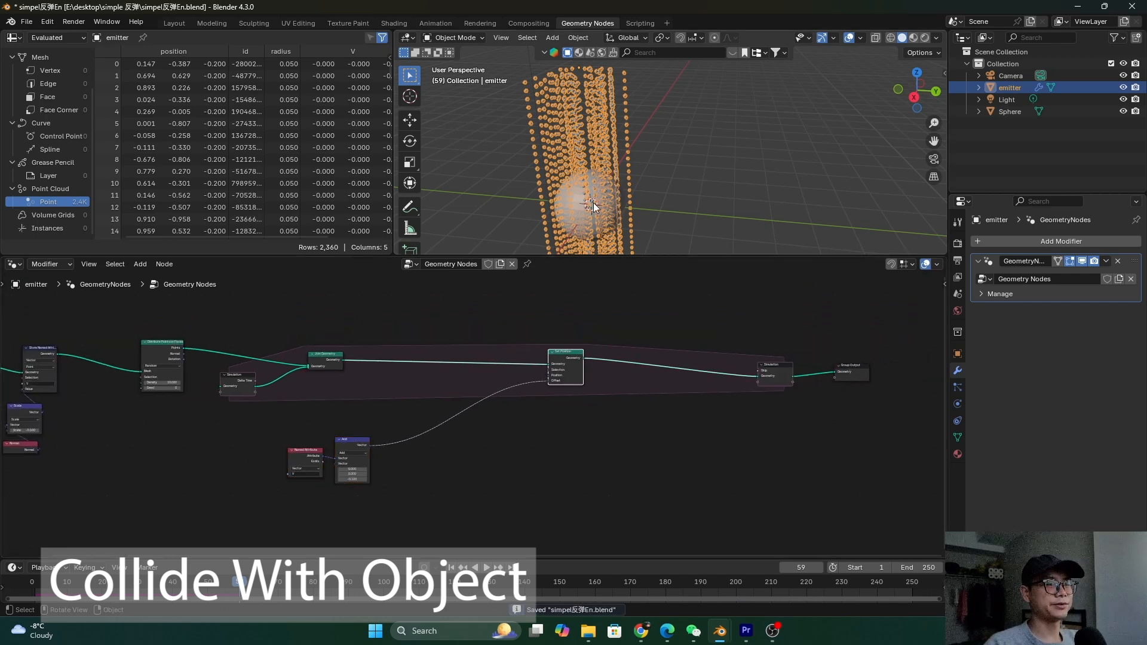
{"action": "middle_click_drag", "start_coordinate": [593, 203], "coordinate": [571, 198]}
{"action": "scroll", "coordinate": [394, 403], "scroll_direction": "down", "scroll_amount": 2}
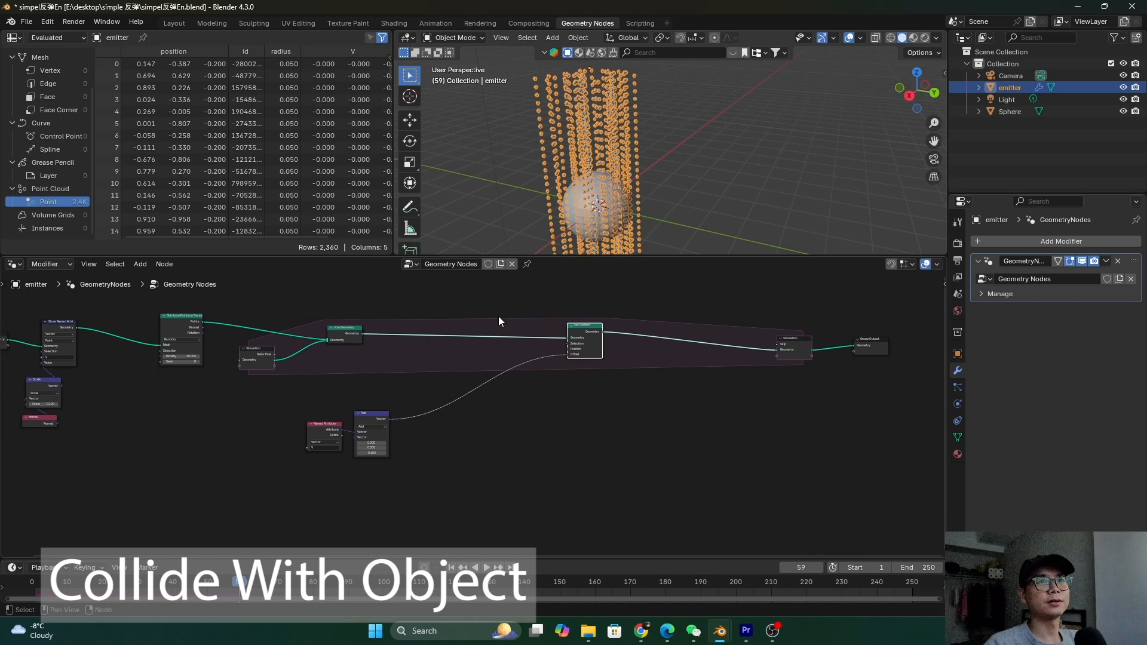
Drag the Sphere from the Outliner into the node tree as an Object Info node
{"action": "left_click_drag", "start_coordinate": [1008, 116], "coordinate": [394, 482]}
{"action": "scroll", "coordinate": [426, 485], "scroll_direction": "up", "scroll_amount": 3}
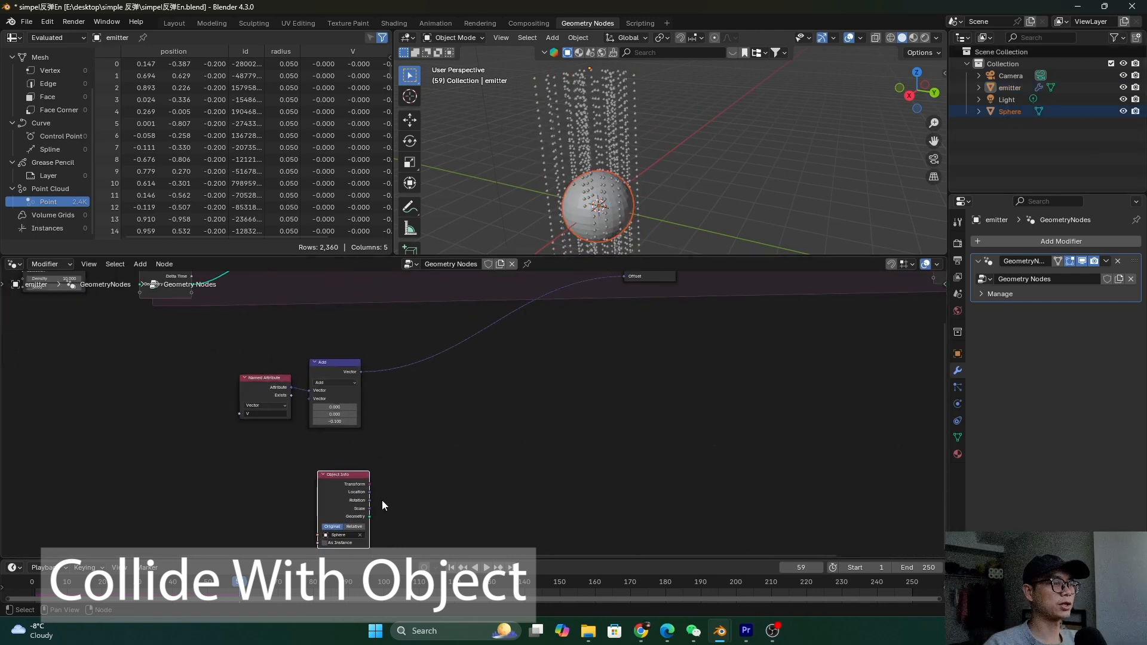
{"action": "scroll", "coordinate": [359, 498], "scroll_direction": "right", "scroll_amount": 1}
{"action": "scroll", "coordinate": [333, 533], "scroll_direction": "down", "scroll_amount": 2}
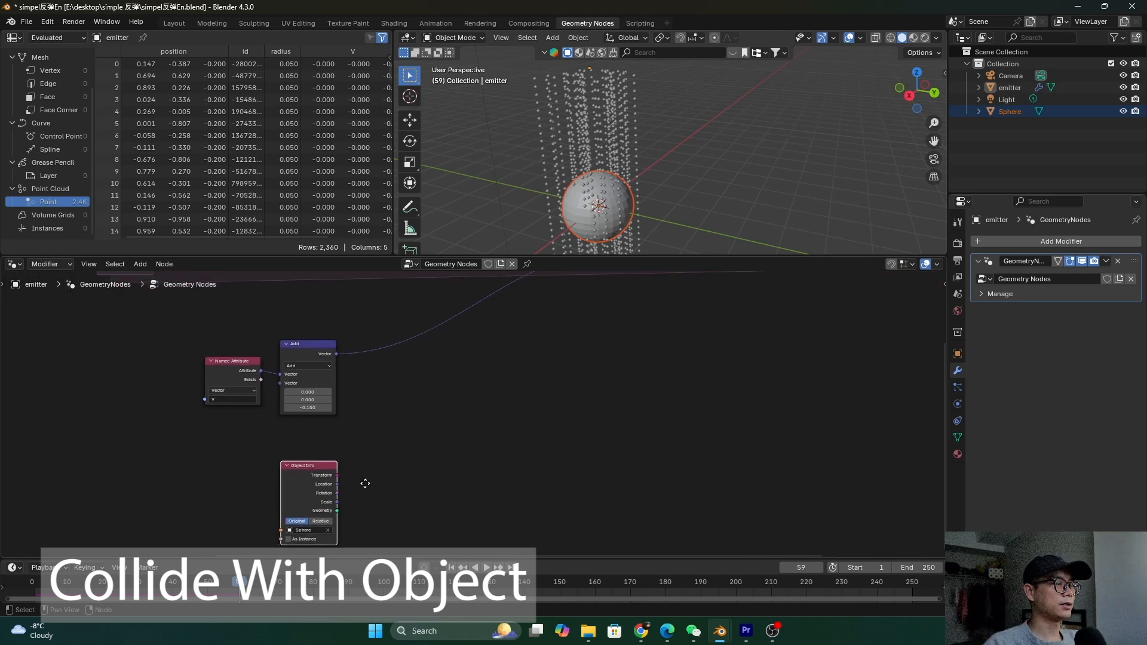
{"action": "middle_click_drag", "start_coordinate": [367, 493], "coordinate": [367, 506]}
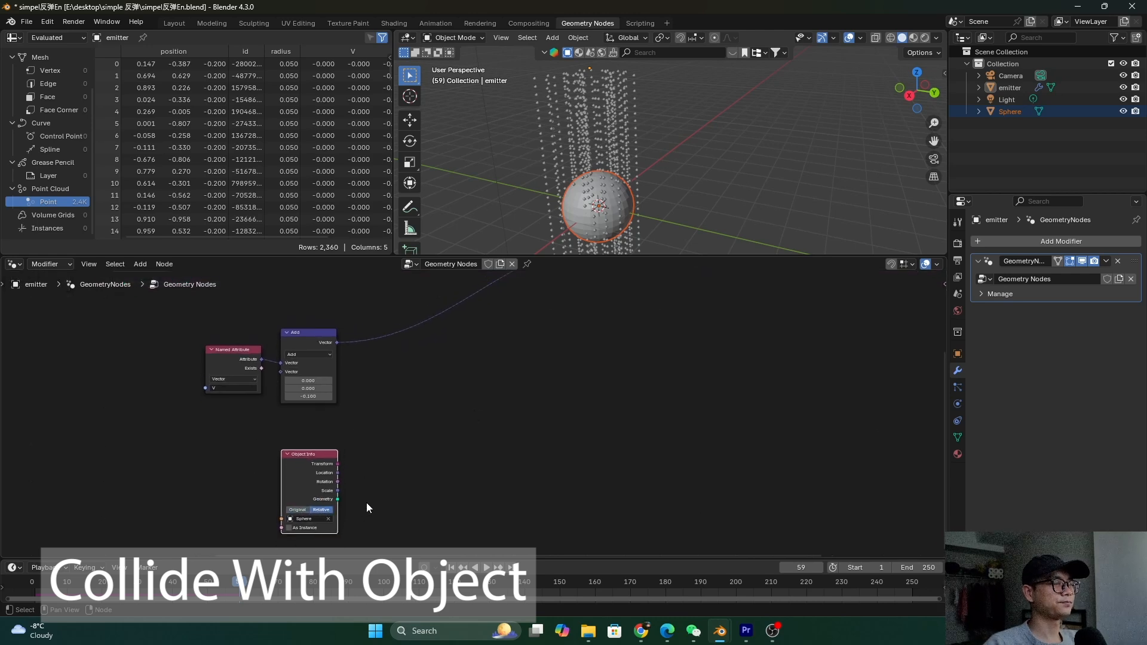
{"action": "middle_click_drag", "start_coordinate": [654, 225], "coordinate": [589, 218]}
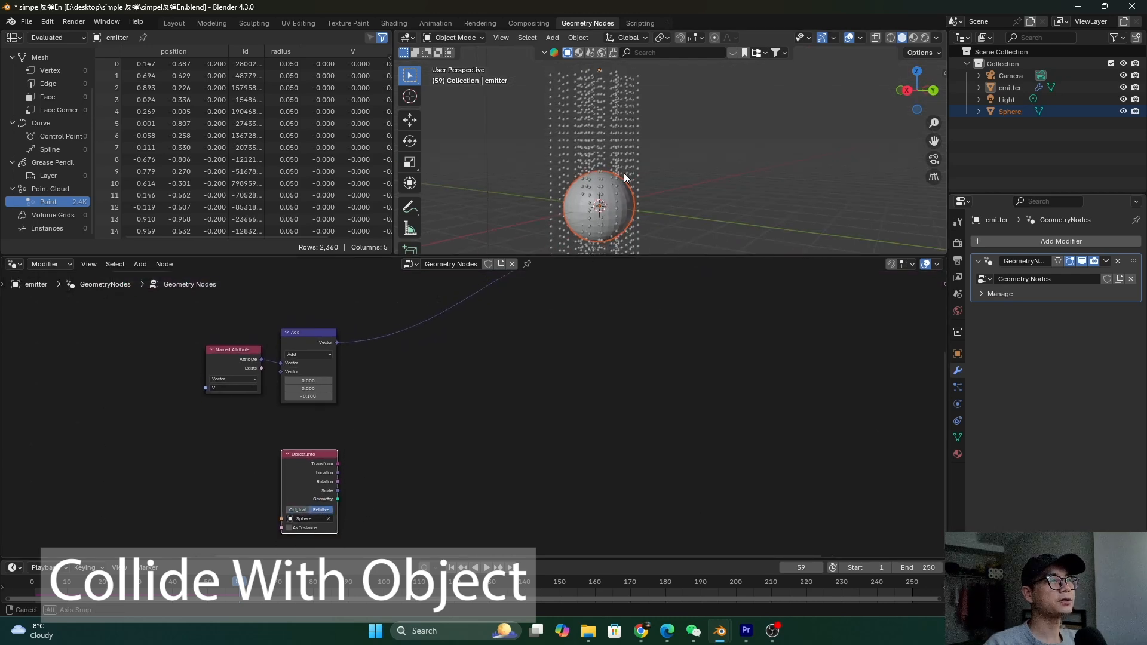
Apply all transforms to the Sphere, then make the emitter active again
{"action": "left_click", "coordinate": [583, 215]}
{"action": "key", "text": "ctrl+a"}
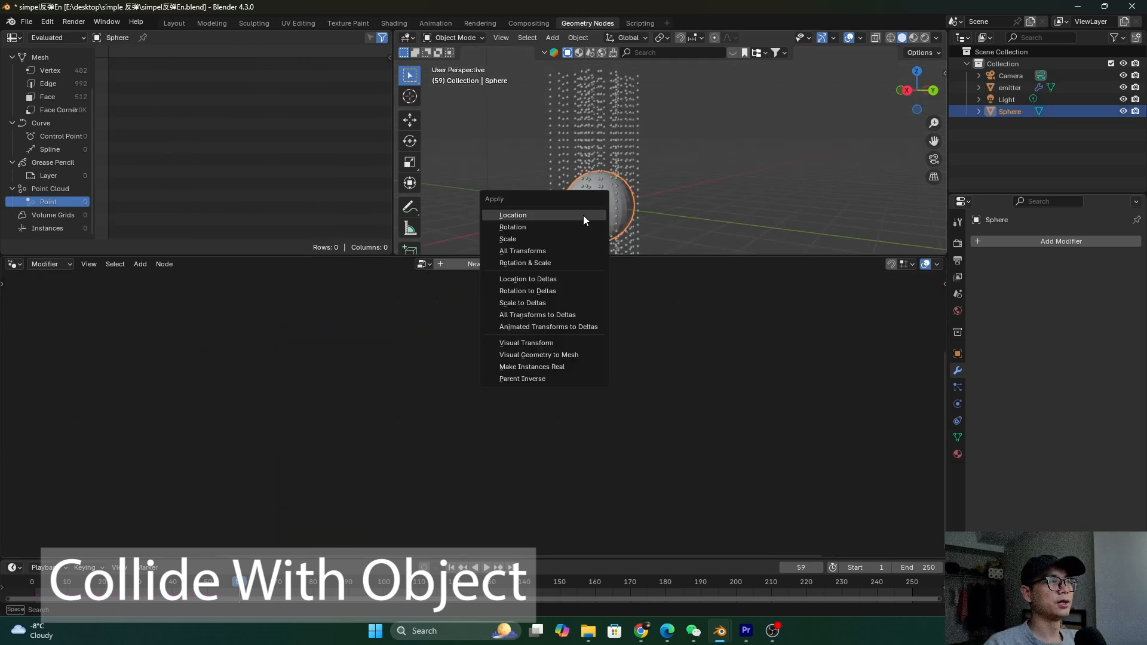
{"action": "left_click", "coordinate": [549, 252]}
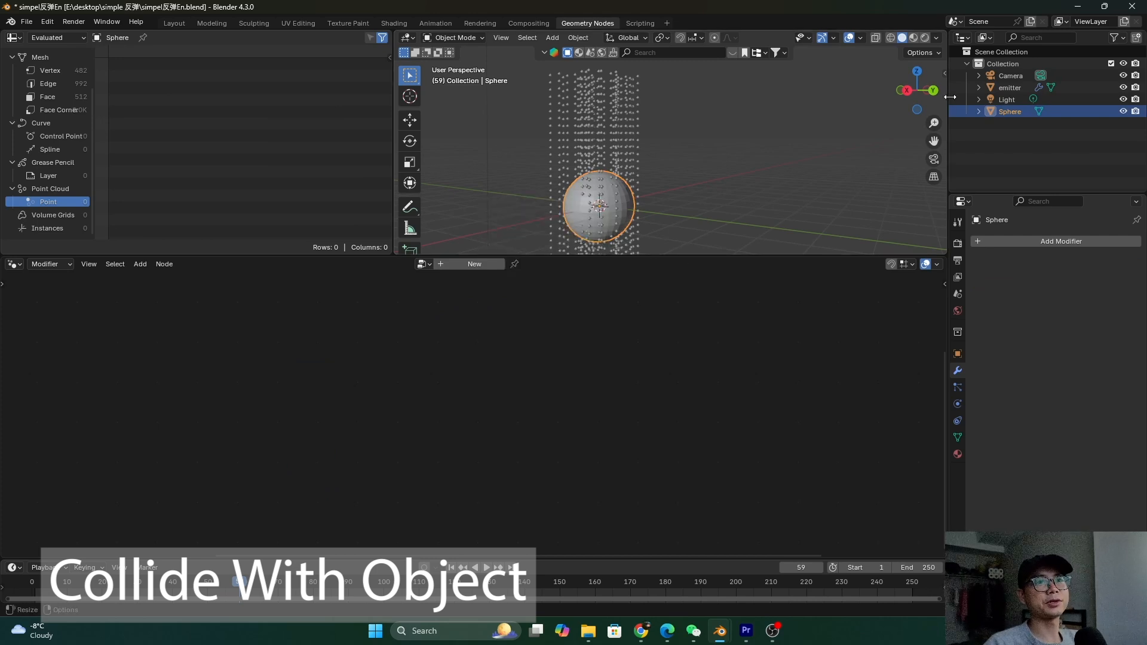
{"action": "left_click", "coordinate": [1009, 87]}
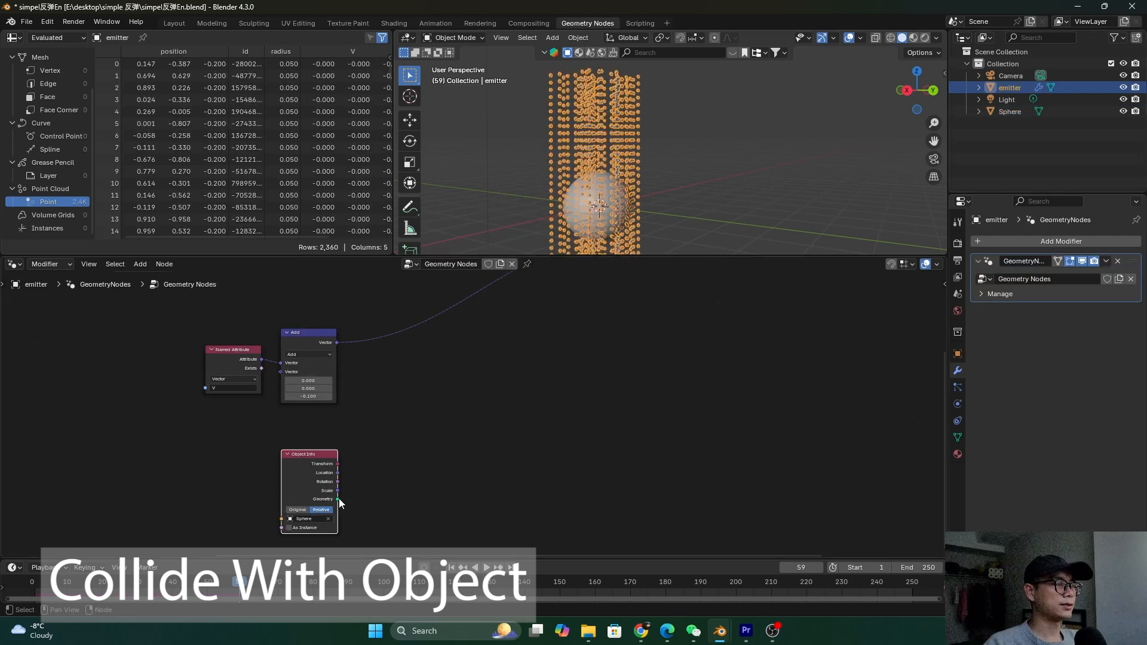
Add a Raycast node to the emitter tree via the 'ray' search
{"action": "key", "text": "r"}
{"action": "key", "text": "Escape"}
{"action": "key", "text": "shift+a"}
{"action": "type", "text": "ray"}
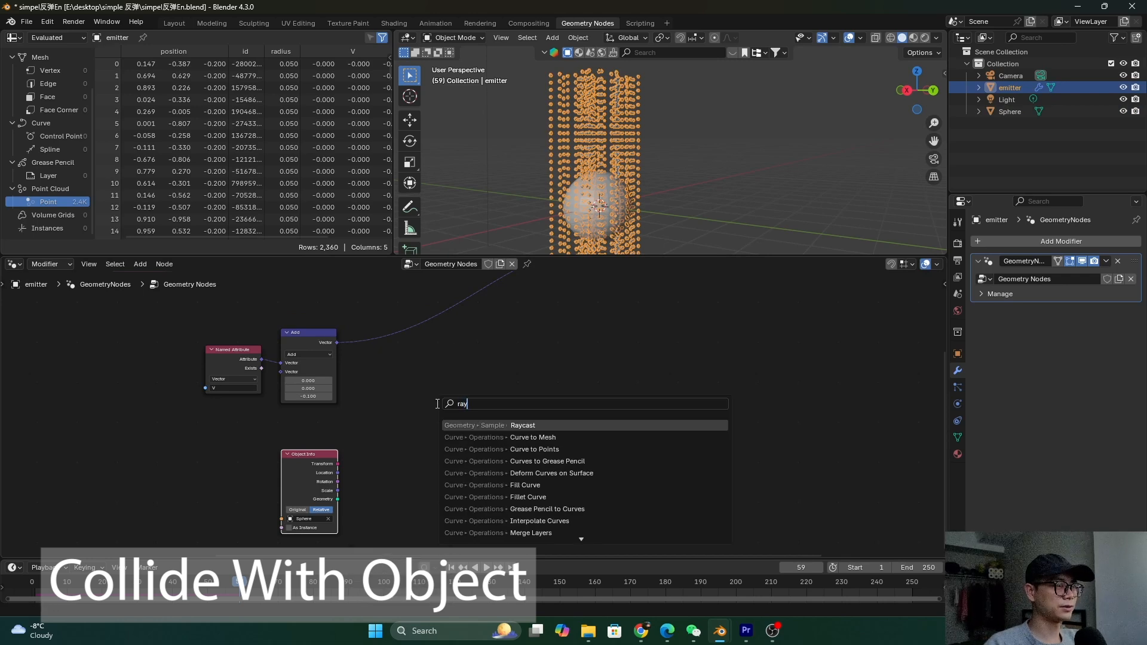
{"action": "key", "text": "Return"}
{"action": "left_click", "coordinate": [451, 409]}
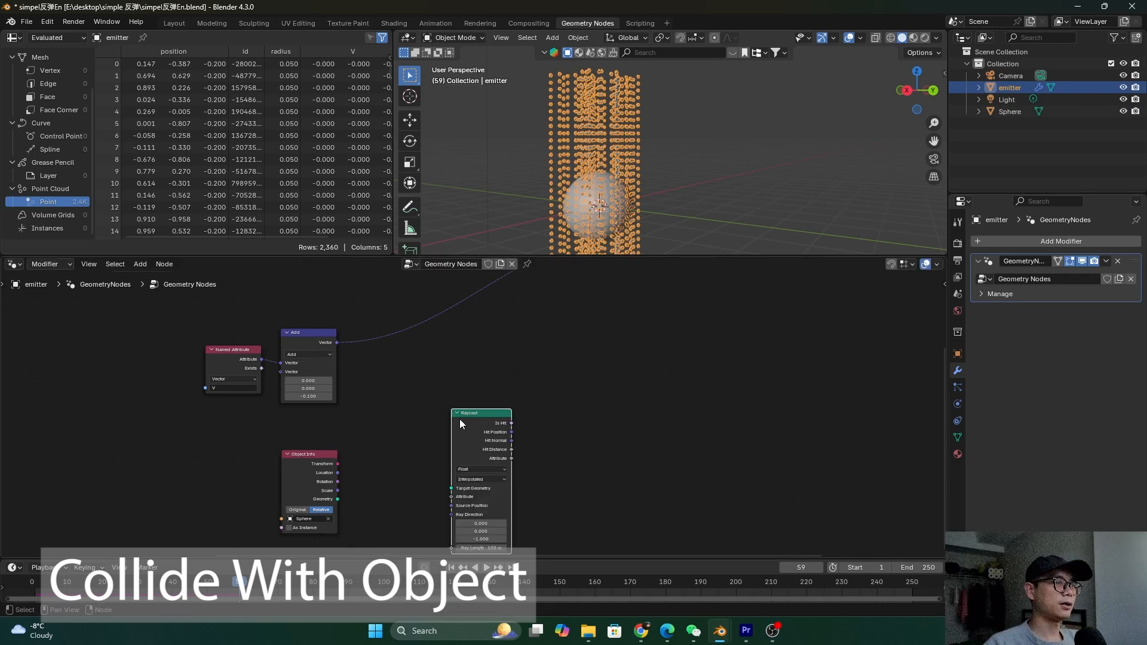
Position the Raycast node and link Object Info's Geometry to its Target Geometry
{"action": "middle_click_drag", "start_coordinate": [463, 420], "coordinate": [500, 403]}
{"action": "scroll", "coordinate": [510, 397], "scroll_direction": "up", "scroll_amount": 1}
{"action": "left_click_drag", "start_coordinate": [520, 412], "coordinate": [487, 416]}
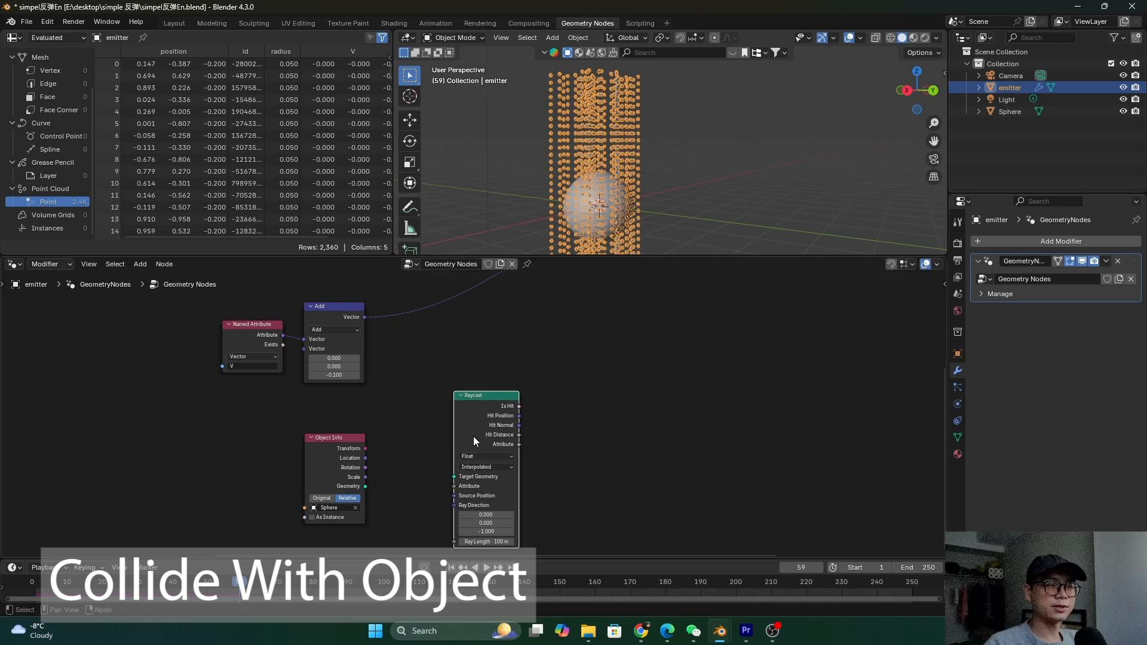
{"action": "scroll", "coordinate": [473, 436], "scroll_direction": "up", "scroll_amount": 1}
{"action": "middle_click_drag", "start_coordinate": [473, 436], "coordinate": [471, 429]}
{"action": "left_click_drag", "start_coordinate": [469, 418], "coordinate": [451, 423]}
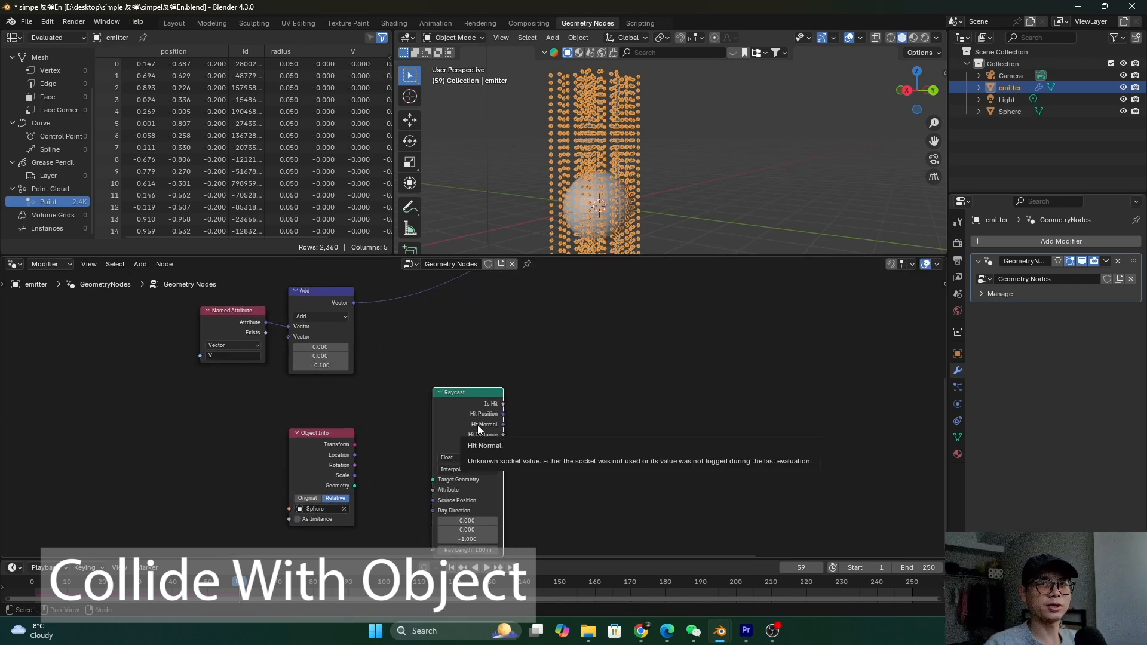
{"action": "scroll", "coordinate": [362, 485], "scroll_direction": "up", "scroll_amount": 1}
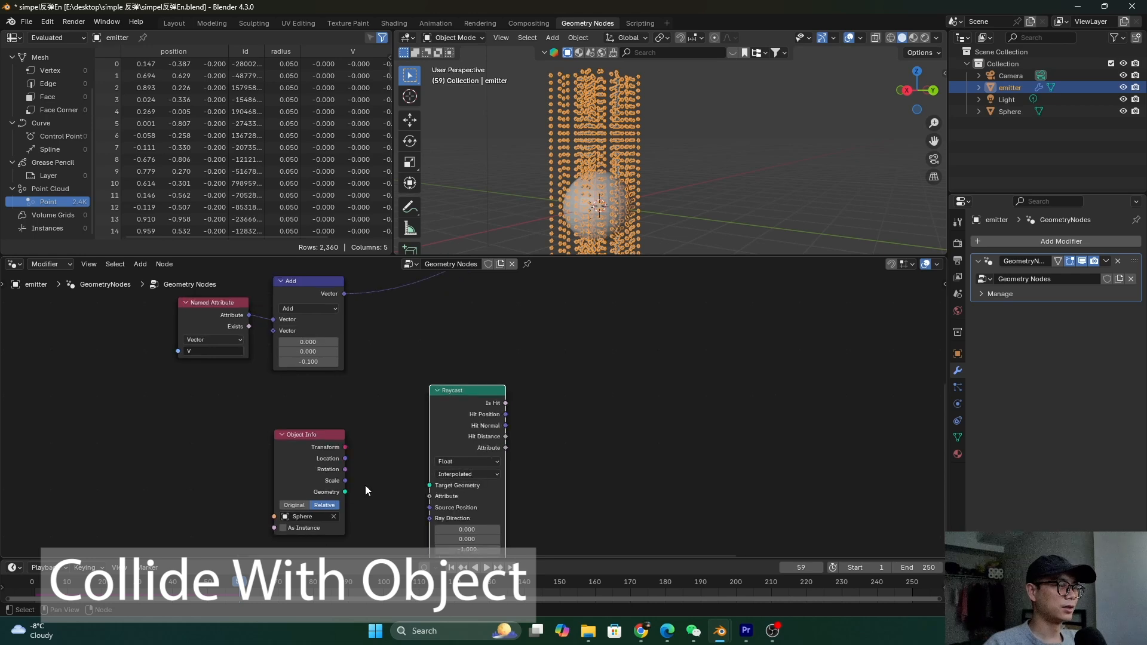
{"action": "left_click_drag", "start_coordinate": [346, 492], "coordinate": [434, 486]}
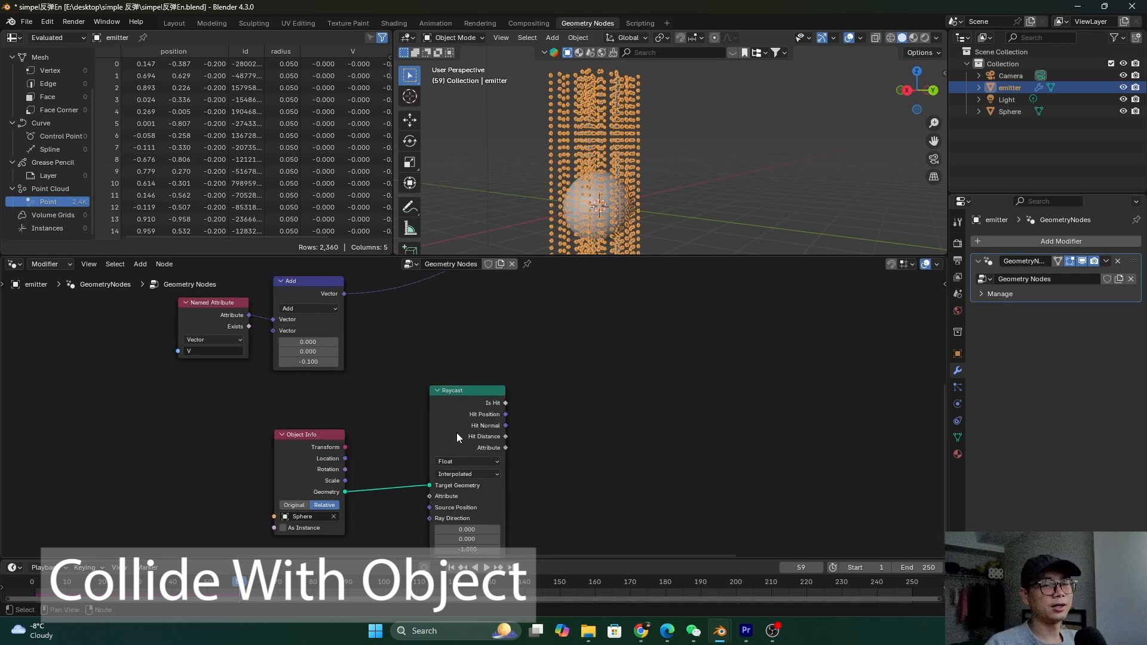
Settle the Raycast node's position and reframe the node view around all nodes
{"action": "left_click_drag", "start_coordinate": [451, 436], "coordinate": [453, 373]}
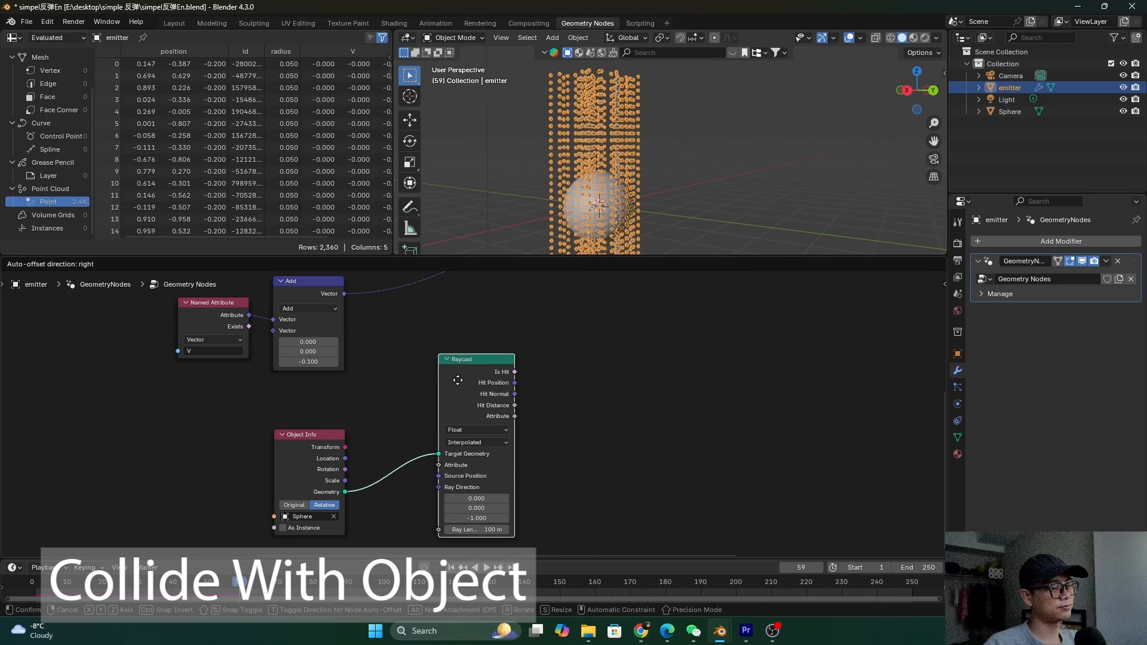
{"action": "left_click", "coordinate": [314, 300]}
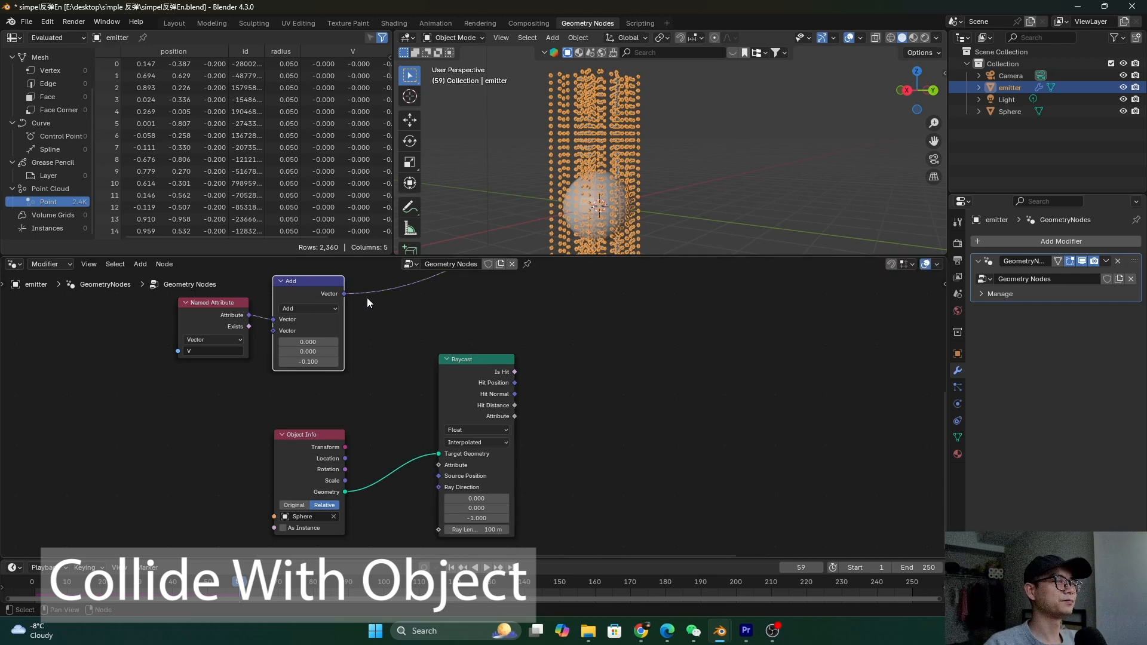
{"action": "scroll", "coordinate": [399, 401], "scroll_direction": "down", "scroll_amount": 2}
{"action": "left_click_drag", "start_coordinate": [451, 420], "coordinate": [449, 437]}
{"action": "left_click_drag", "start_coordinate": [326, 450], "coordinate": [330, 442]}
{"action": "scroll", "coordinate": [453, 475], "scroll_direction": "up", "scroll_amount": 2}
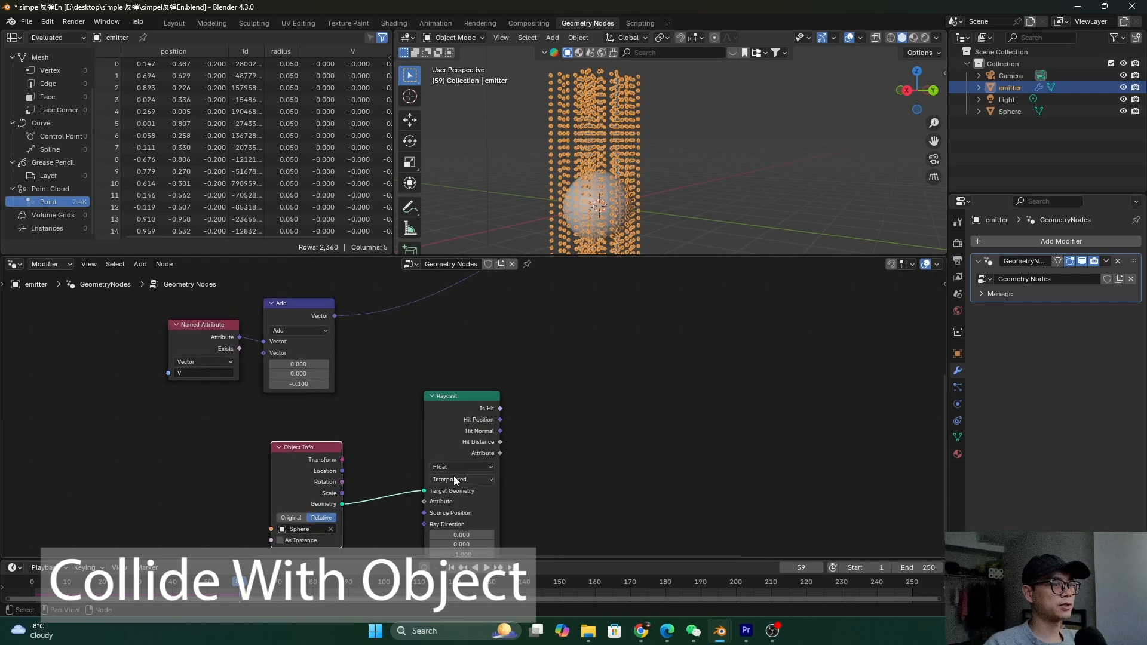
{"action": "scroll", "coordinate": [454, 427], "scroll_direction": "down", "scroll_amount": 4}
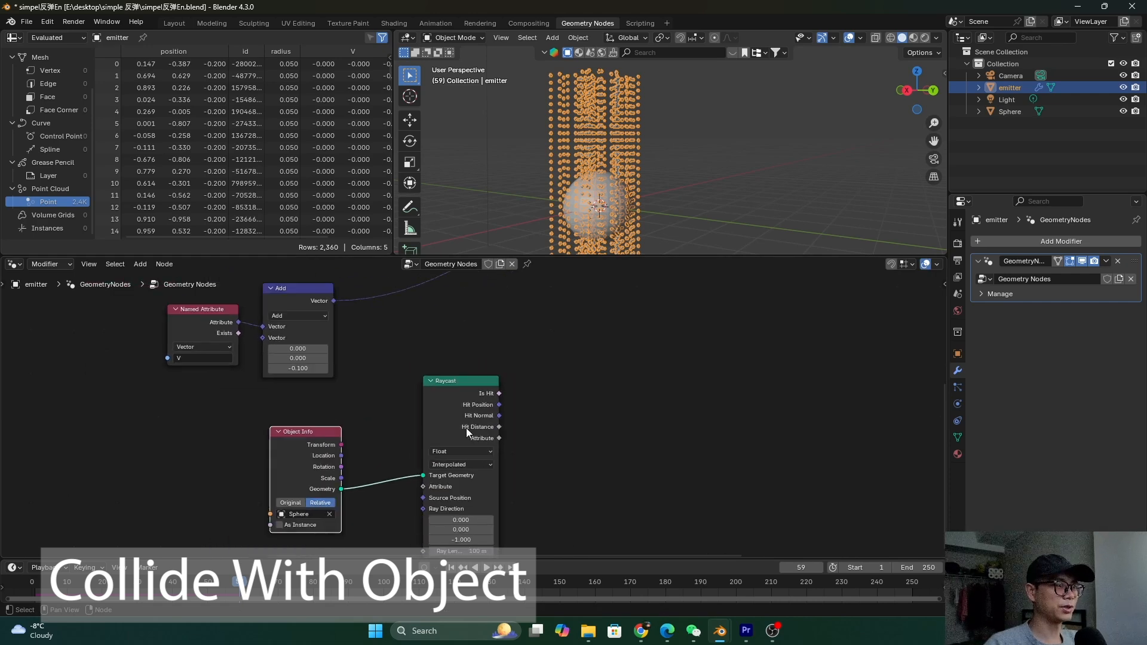
{"action": "middle_click_drag", "start_coordinate": [449, 426], "coordinate": [425, 443]}
{"action": "scroll", "coordinate": [463, 484], "scroll_direction": "up", "scroll_amount": 2}
{"action": "scroll", "coordinate": [463, 483], "scroll_direction": "down", "scroll_amount": 1}
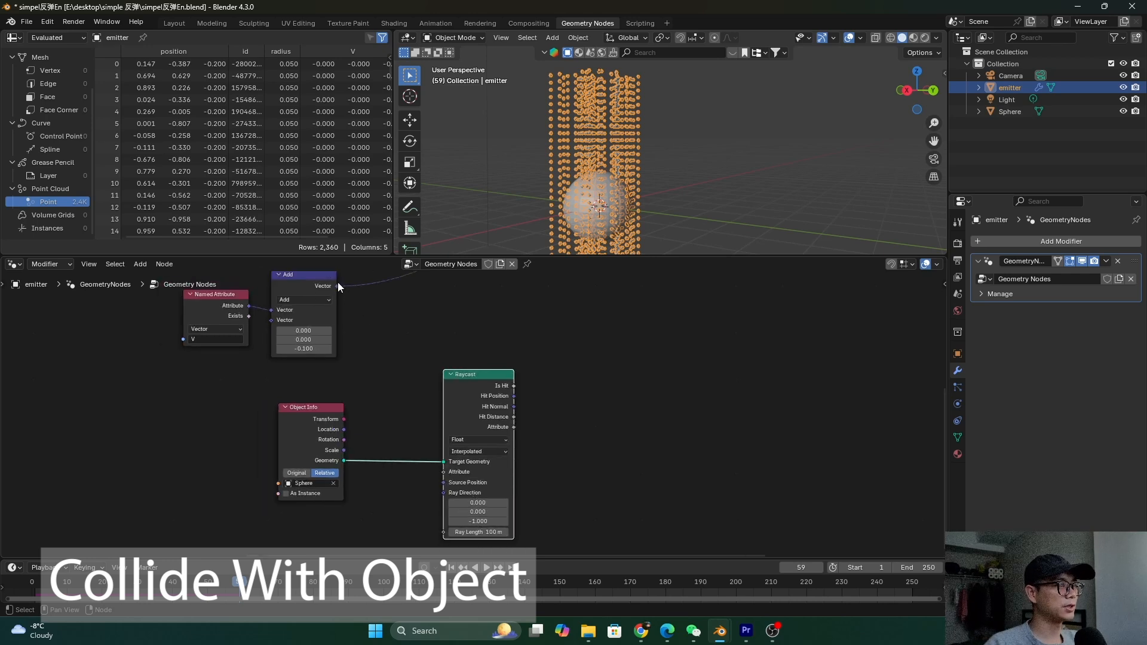
{"action": "middle_click_drag", "start_coordinate": [340, 302], "coordinate": [307, 311]}
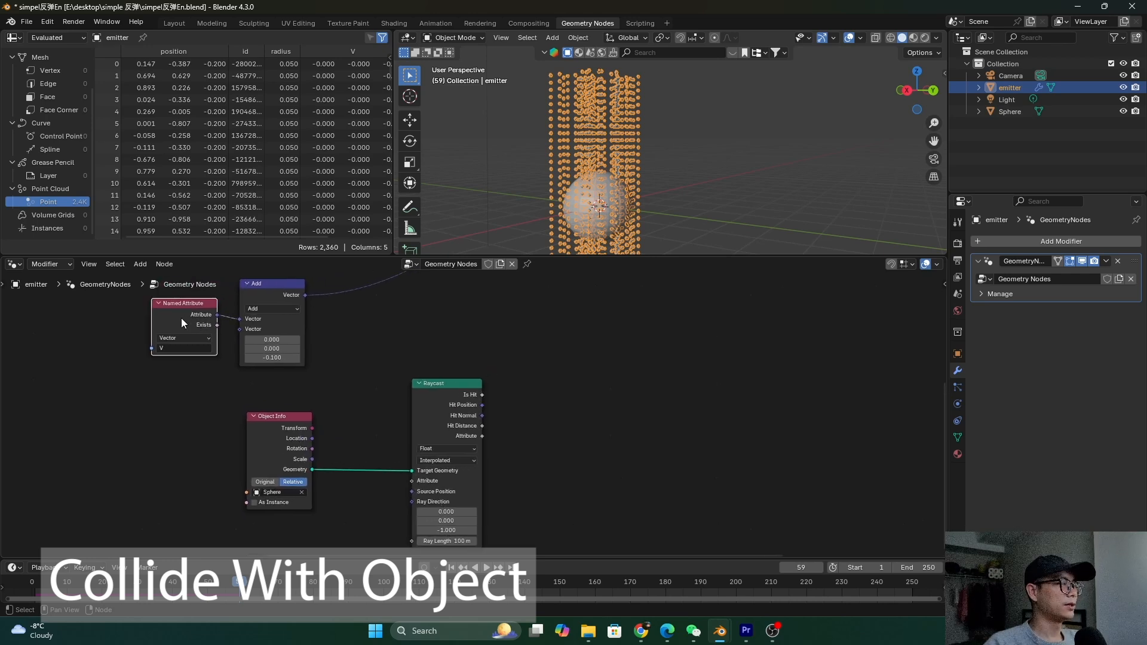
Link the Add vector to Raycast's Ray Direction and add another Vector Math node below
{"action": "left_click", "coordinate": [277, 281]}
{"action": "left_click_drag", "start_coordinate": [305, 295], "coordinate": [411, 502]}
{"action": "scroll", "coordinate": [370, 396], "scroll_direction": "up", "scroll_amount": 2}
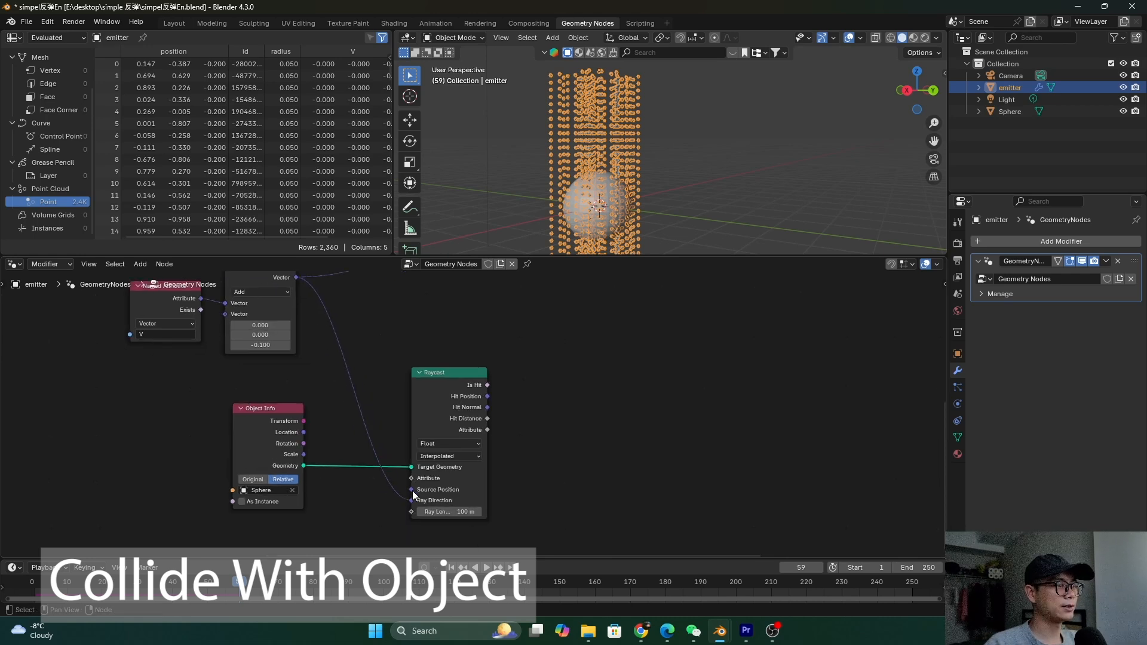
{"action": "key", "text": "shift+a"}
{"action": "left_click", "coordinate": [353, 369]}
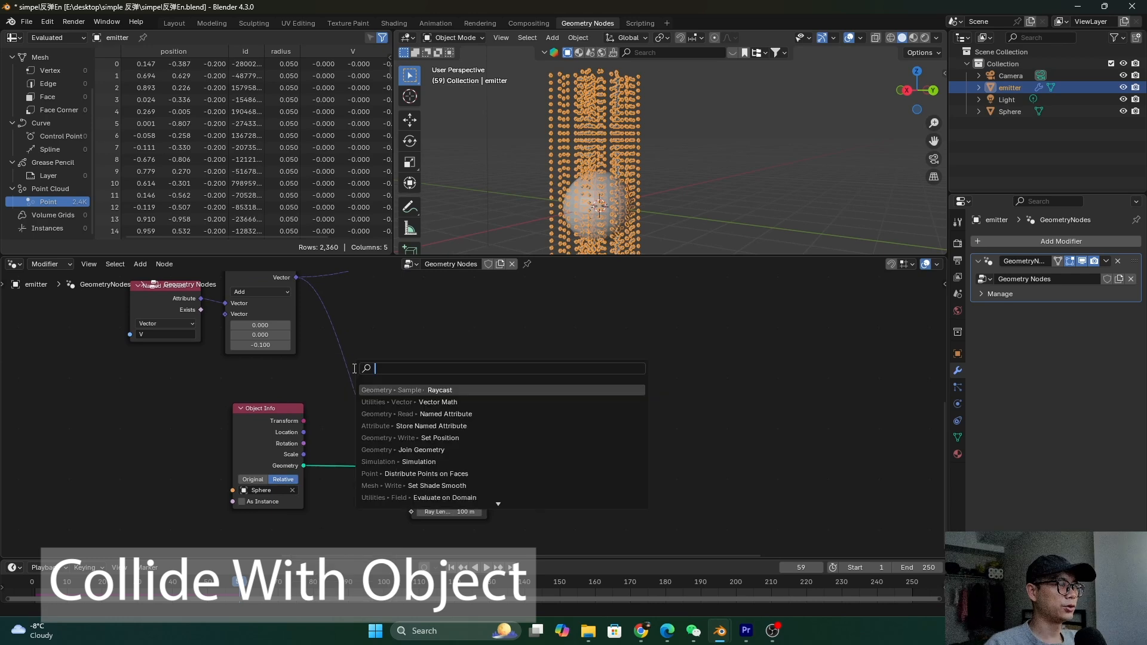
{"action": "type", "text": "r"}
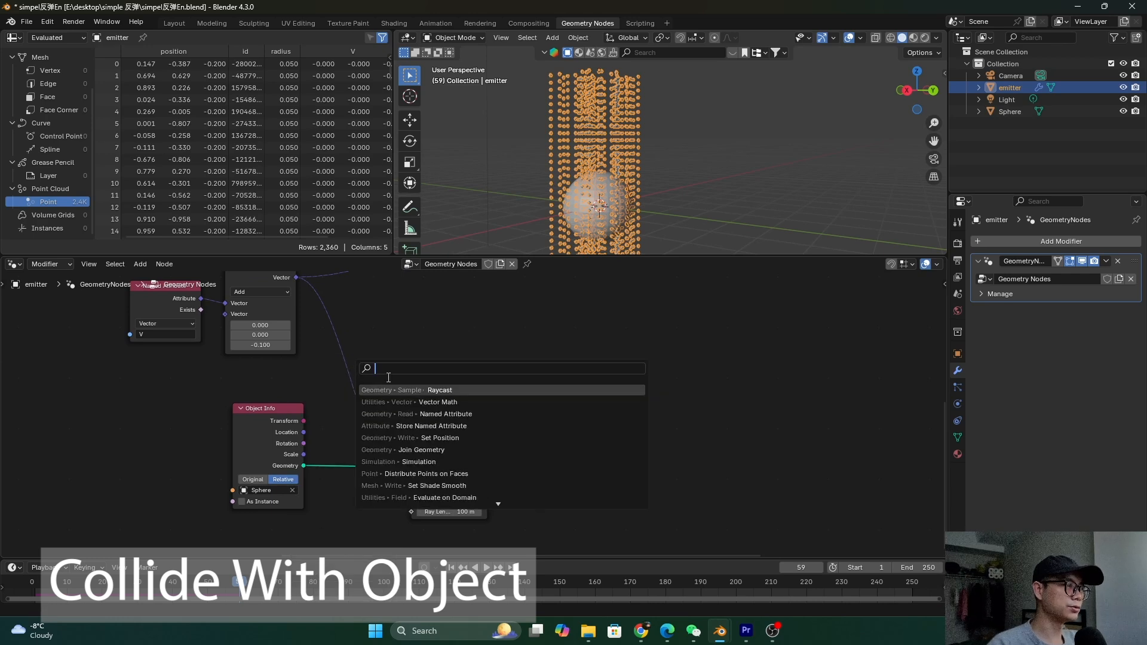
{"action": "key", "text": "Return"}
{"action": "left_click_drag", "start_coordinate": [279, 302], "coordinate": [356, 550]}
{"action": "middle_click_drag", "start_coordinate": [356, 551], "coordinate": [351, 485]}
Set the new node to Length, feed it the Add vector, and drive Ray Length with it
{"action": "left_click", "coordinate": [350, 489]}
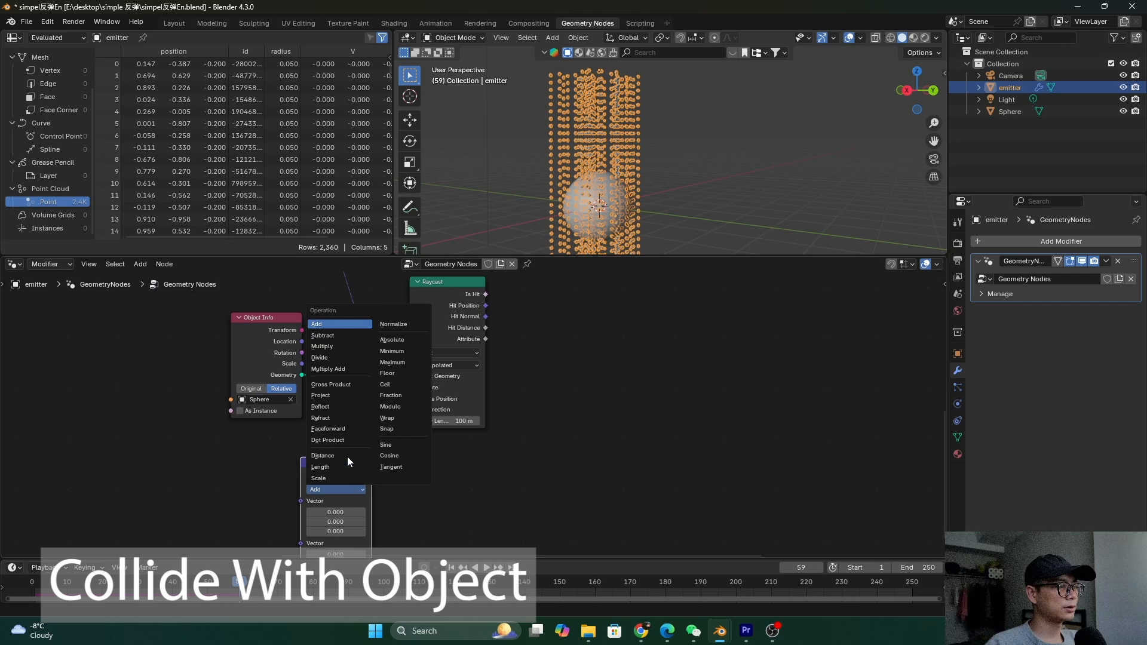
{"action": "left_click", "coordinate": [347, 456]}
{"action": "left_click", "coordinate": [344, 489]}
{"action": "left_click", "coordinate": [340, 463]}
{"action": "left_click_drag", "start_coordinate": [339, 516], "coordinate": [347, 458]}
{"action": "middle_click_drag", "start_coordinate": [347, 458], "coordinate": [347, 515]}
{"action": "scroll", "coordinate": [321, 329], "scroll_direction": "down", "scroll_amount": 1}
{"action": "left_click_drag", "start_coordinate": [322, 300], "coordinate": [334, 521]}
{"action": "mouse_move", "coordinate": [395, 501]}
{"action": "left_mouse_down"}
{"action": "mouse_move", "coordinate": [425, 503]}
{"action": "mouse_move", "coordinate": [387, 488]}
{"action": "left_mouse_up"}
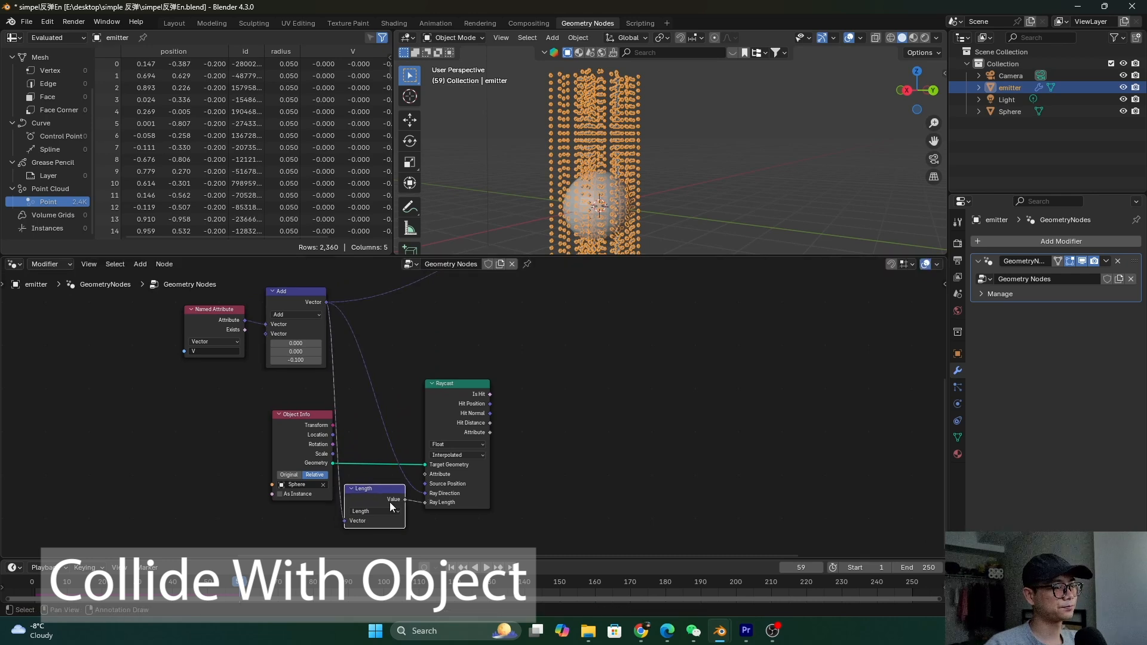
Tidy the Object Info and Length nodes and save the file
{"action": "middle_click_drag", "start_coordinate": [321, 488], "coordinate": [279, 505]}
{"action": "left_click_drag", "start_coordinate": [278, 504], "coordinate": [278, 509]}
{"action": "middle_click_drag", "start_coordinate": [458, 426], "coordinate": [422, 463]}
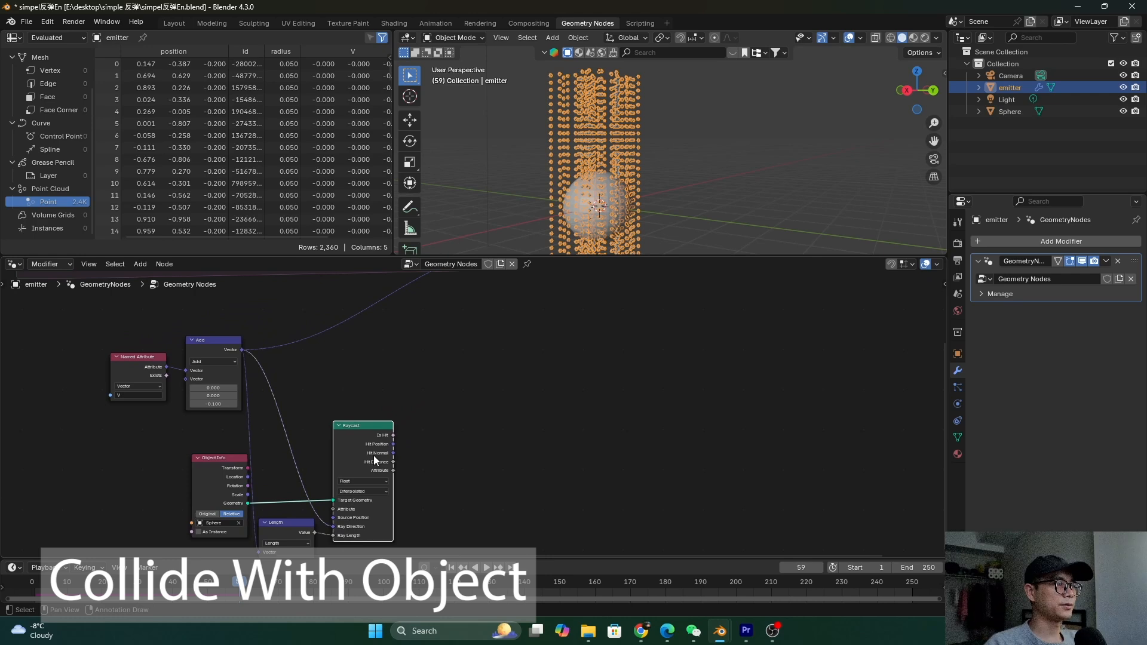
{"action": "scroll", "coordinate": [377, 449], "scroll_direction": "up", "scroll_amount": 1}
{"action": "key", "text": "ctrl+s"}
{"action": "scroll", "coordinate": [349, 466], "scroll_direction": "up", "scroll_amount": 2}
{"action": "middle_click_drag", "start_coordinate": [349, 466], "coordinate": [329, 421]}
{"action": "scroll", "coordinate": [328, 421], "scroll_direction": "down", "scroll_amount": 1}
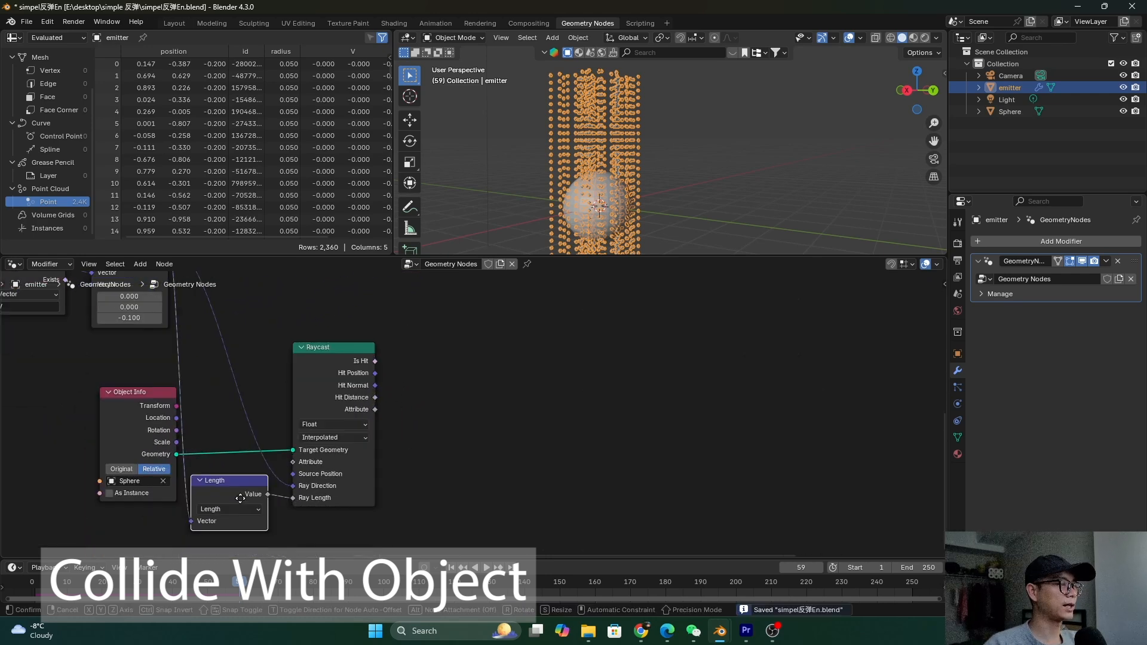
{"action": "left_click_drag", "start_coordinate": [249, 495], "coordinate": [257, 499]}
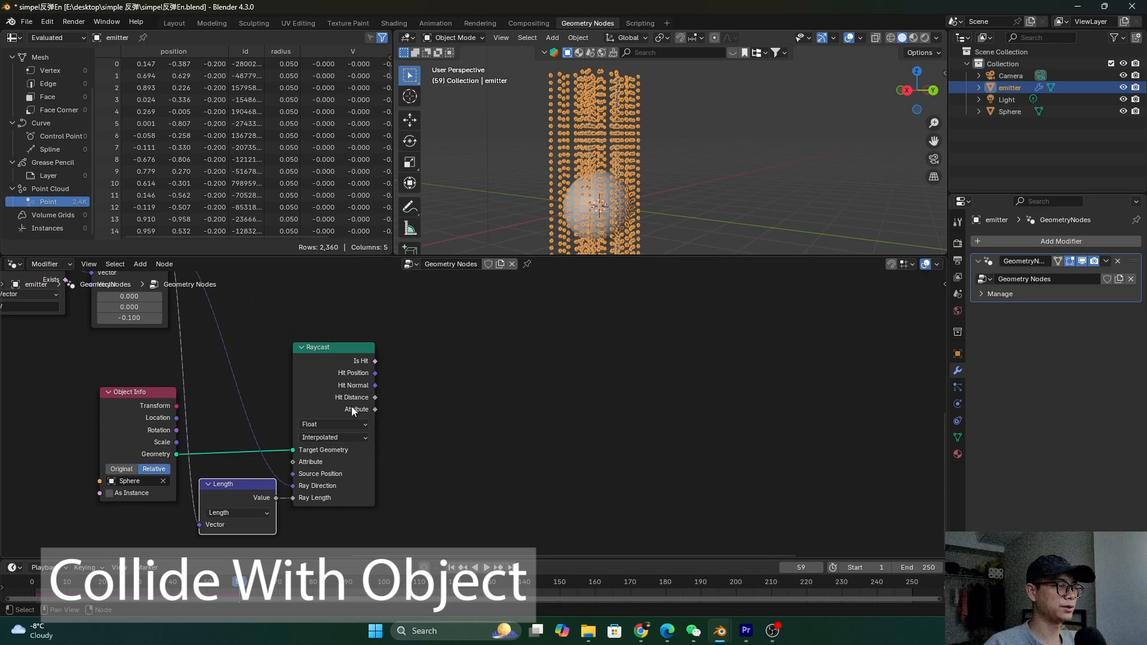
{"action": "scroll", "coordinate": [358, 400], "scroll_direction": "down", "scroll_amount": 1}
{"action": "middle_click_drag", "start_coordinate": [375, 391], "coordinate": [273, 448]}
{"action": "scroll", "coordinate": [273, 448], "scroll_direction": "up", "scroll_amount": 1}
Inspect the points and sphere, then pull a new link out of Raycast's Is Hit
{"action": "middle_click_drag", "start_coordinate": [593, 221], "coordinate": [664, 134]}
{"action": "mouse_move", "coordinate": [603, 181]}
{"action": "middle_mouse_down"}
{"action": "mouse_move", "coordinate": [615, 150]}
{"action": "mouse_move", "coordinate": [633, 170]}
{"action": "mouse_move", "coordinate": [621, 180]}
{"action": "middle_mouse_up"}
{"action": "middle_click_drag", "start_coordinate": [243, 497], "coordinate": [288, 482]}
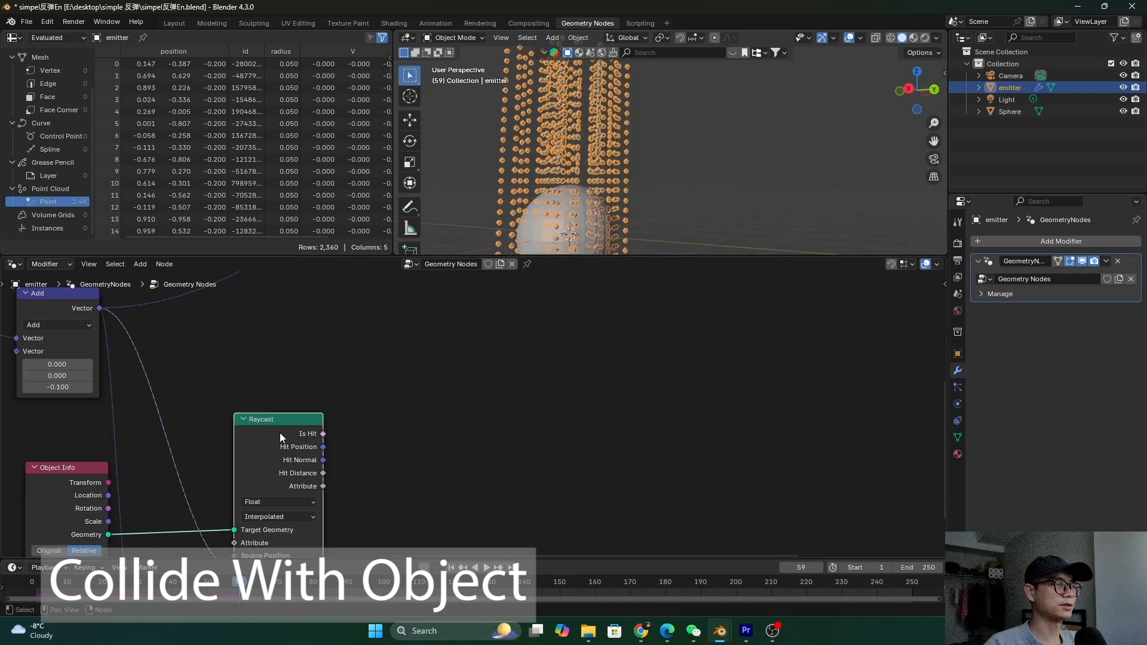
{"action": "scroll", "coordinate": [355, 413], "scroll_direction": "down", "scroll_amount": 1}
{"action": "scroll", "coordinate": [317, 443], "scroll_direction": "up", "scroll_amount": 1}
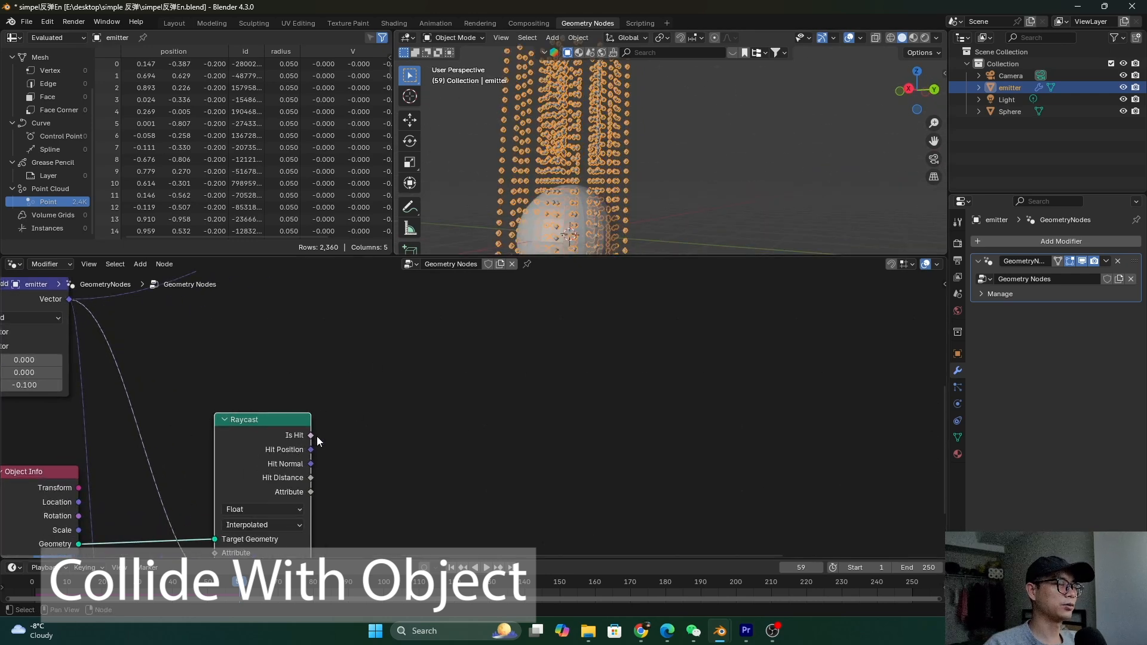
{"action": "scroll", "coordinate": [382, 451], "scroll_direction": "down", "scroll_amount": 2}
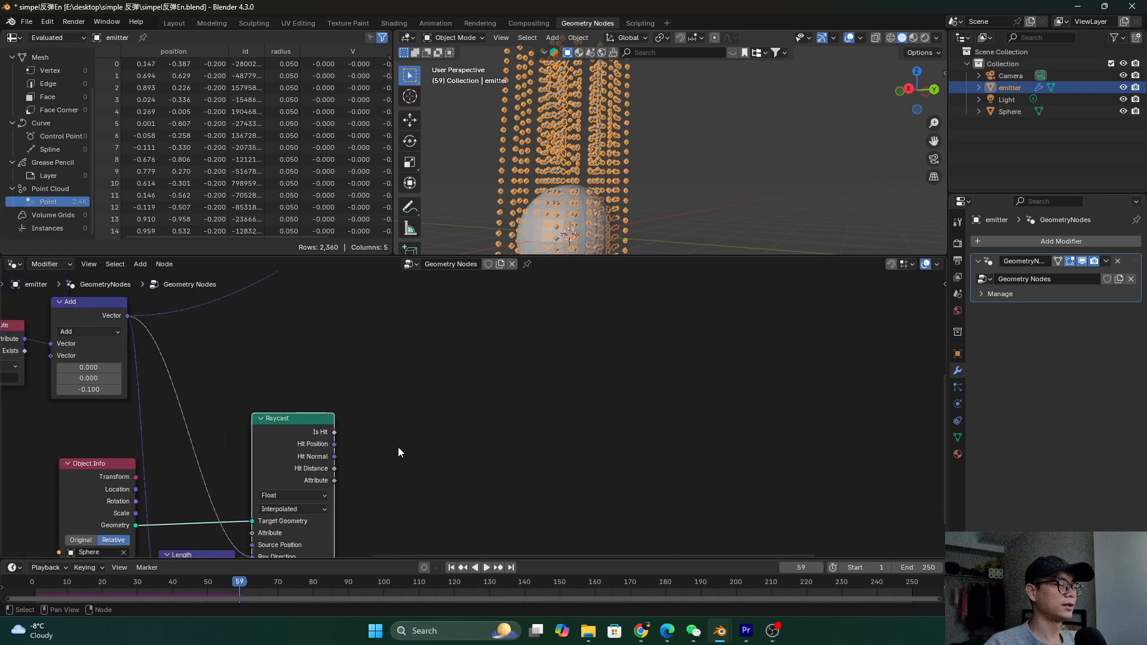
{"action": "middle_click_drag", "start_coordinate": [374, 461], "coordinate": [314, 443]}
{"action": "left_click_drag", "start_coordinate": [305, 438], "coordinate": [511, 423]}
Add a Switch node set to the Vector data type and position it
{"action": "type", "text": "swt"}
{"action": "key", "text": "Return"}
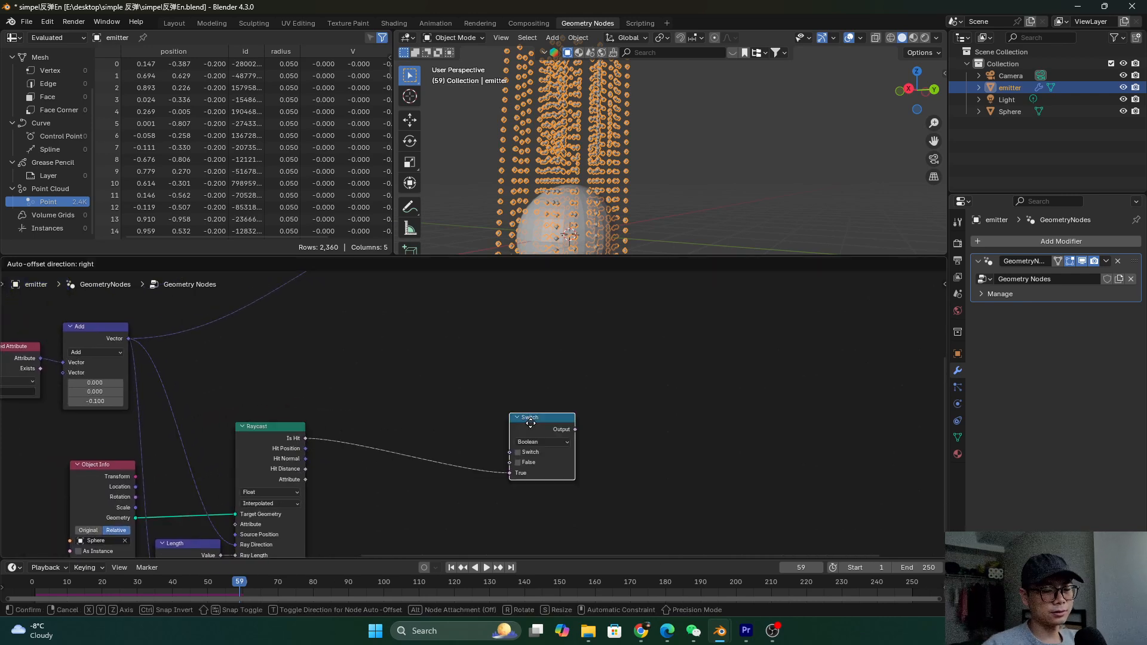
{"action": "left_click", "coordinate": [531, 423]}
{"action": "left_click", "coordinate": [535, 442]}
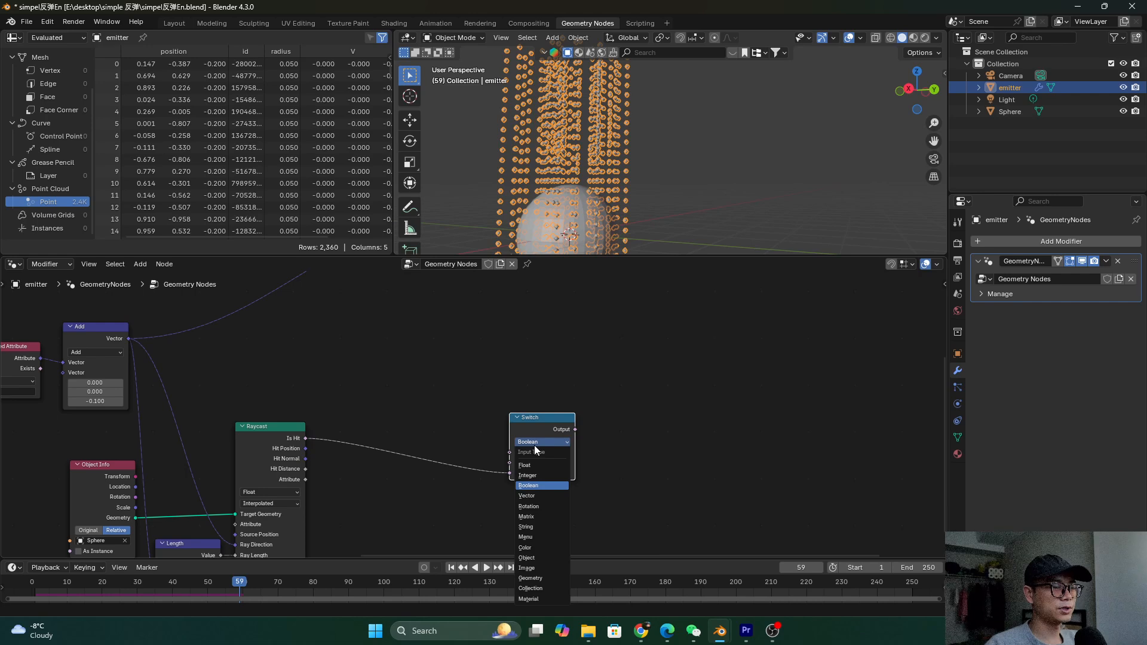
{"action": "left_click", "coordinate": [540, 497]}
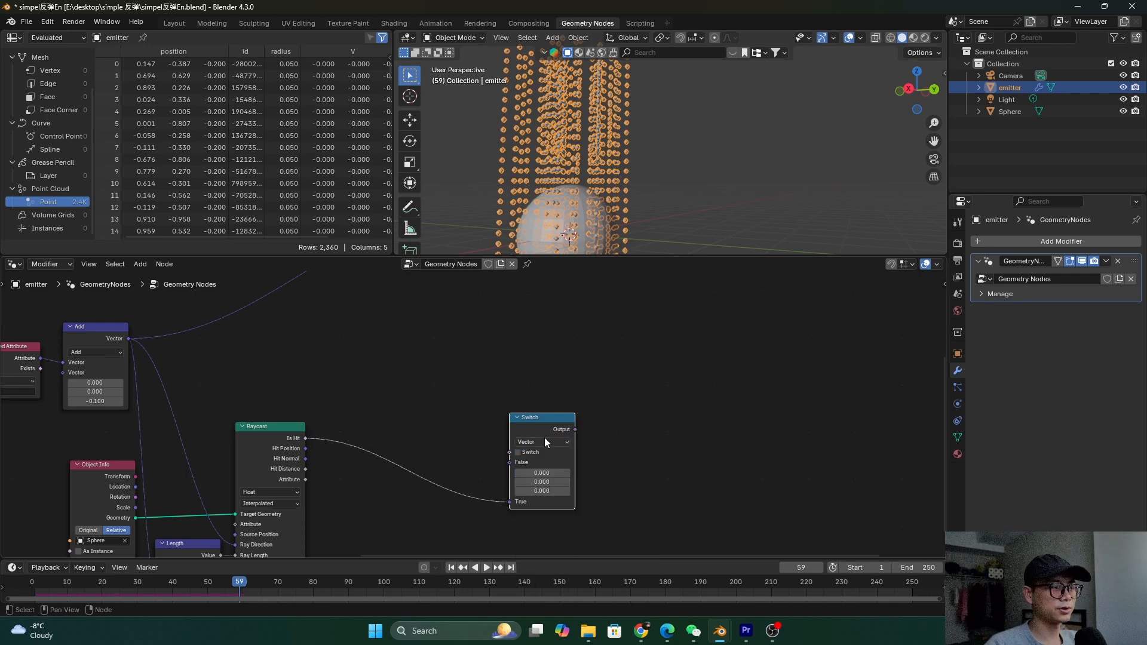
{"action": "scroll", "coordinate": [543, 437], "scroll_direction": "up", "scroll_amount": 1}
{"action": "key", "text": "g"}
{"action": "left_click", "coordinate": [557, 351]}
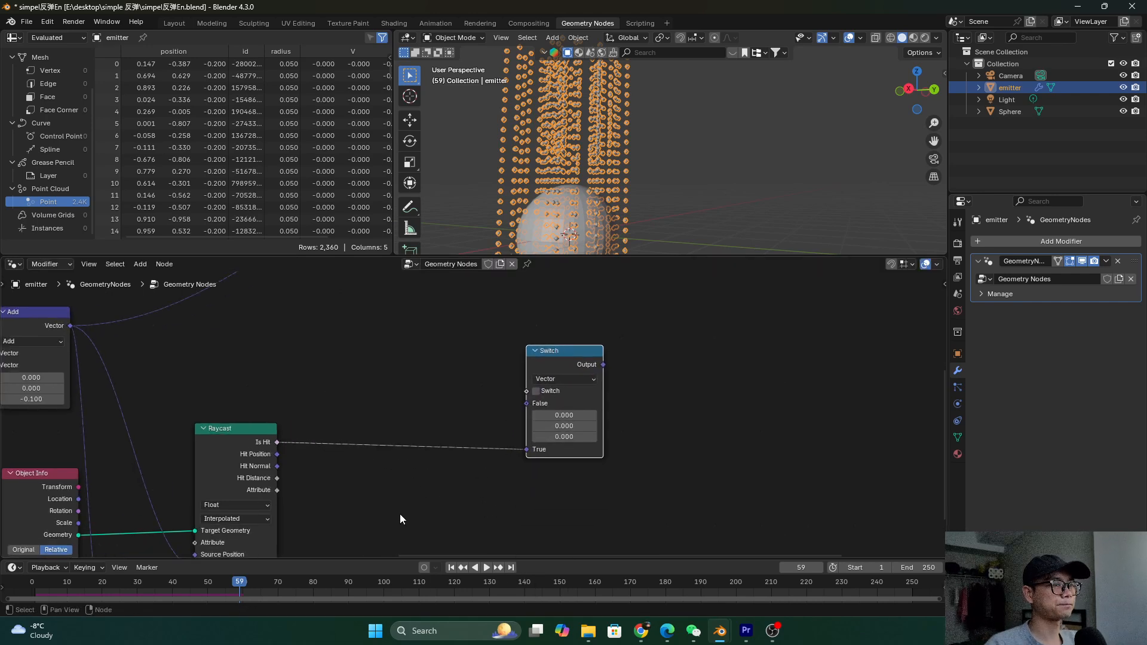
{"action": "left_click", "coordinate": [497, 461]}
Connect the Raycast's Is Hit output to the Switch node's switch input
{"action": "right_click", "coordinate": [418, 413]}
{"action": "key", "text": "Escape"}
{"action": "right_click_drag", "start_coordinate": [345, 468], "coordinate": [302, 436], "text": "ctrl"}
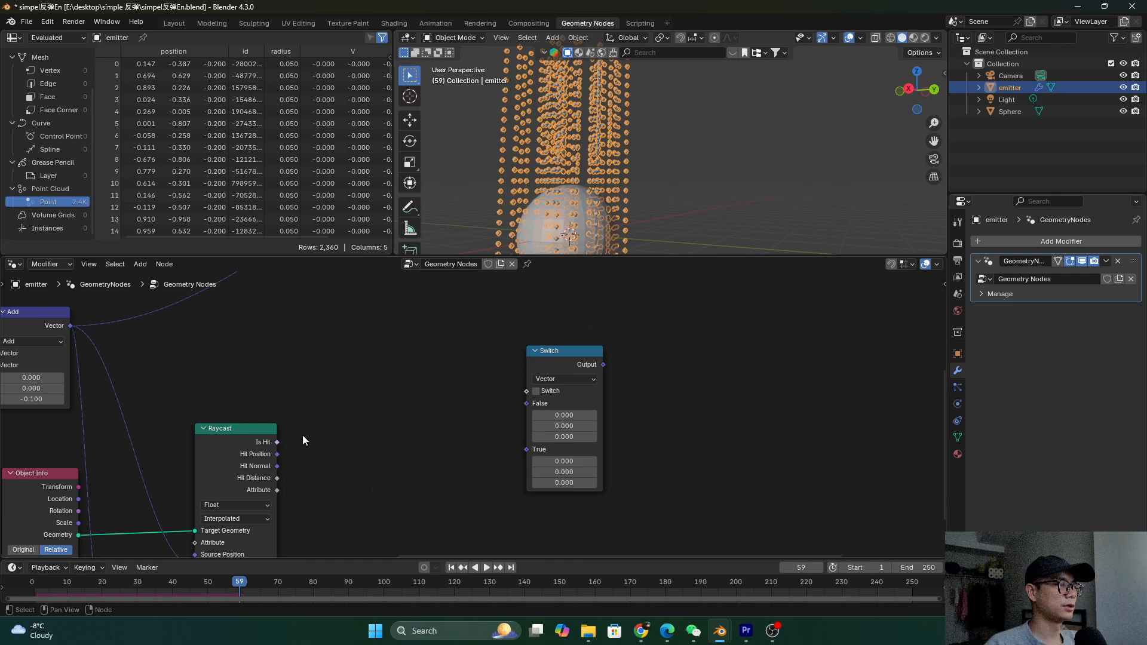
{"action": "left_click_drag", "start_coordinate": [277, 442], "coordinate": [572, 392]}
{"action": "scroll", "coordinate": [553, 393], "scroll_direction": "down", "scroll_amount": 2}
{"action": "scroll", "coordinate": [558, 388], "scroll_direction": "down", "scroll_amount": 2}
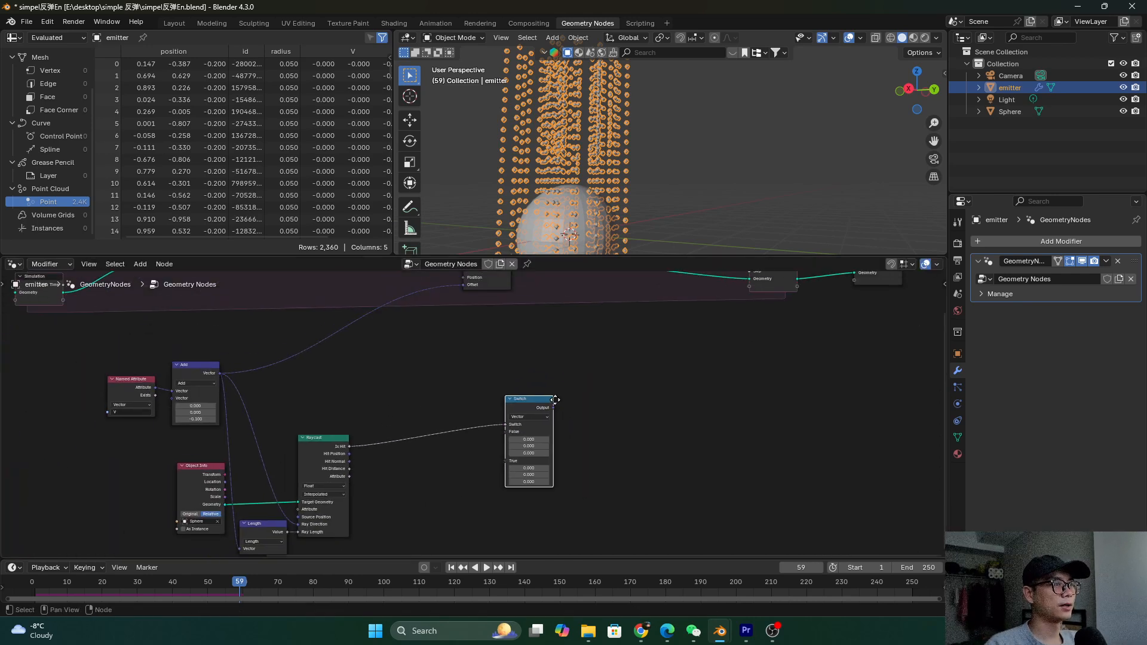
{"action": "scroll", "coordinate": [513, 318], "scroll_direction": "down", "scroll_amount": 1}
Nudge the Set Position, Switch and Raycast nodes to tidy the layout
{"action": "left_click_drag", "start_coordinate": [499, 298], "coordinate": [586, 296]}
{"action": "left_click_drag", "start_coordinate": [532, 423], "coordinate": [552, 420]}
{"action": "scroll", "coordinate": [506, 438], "scroll_direction": "up", "scroll_amount": 3}
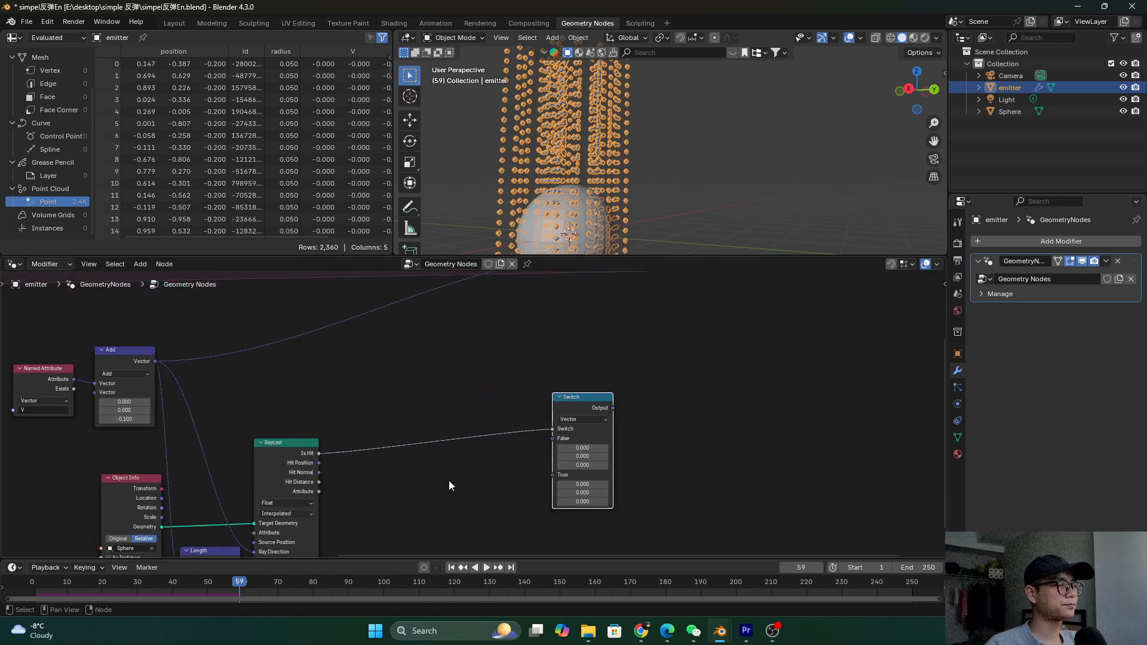
{"action": "scroll", "coordinate": [452, 458], "scroll_direction": "up", "scroll_amount": 2}
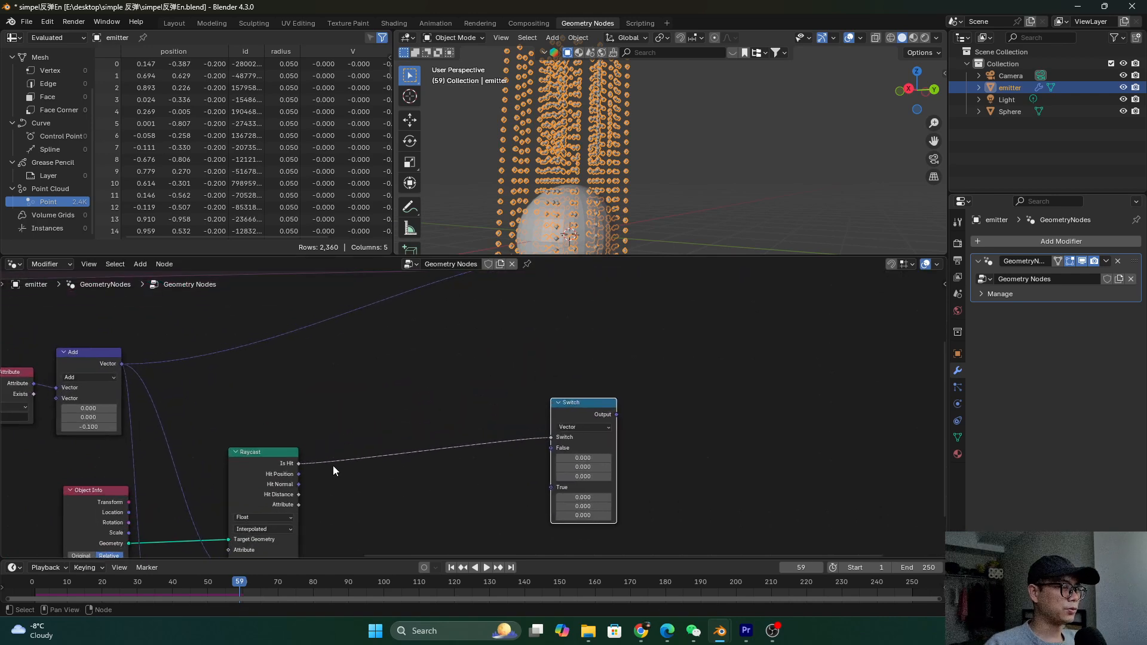
{"action": "middle_click_drag", "start_coordinate": [444, 468], "coordinate": [430, 466]}
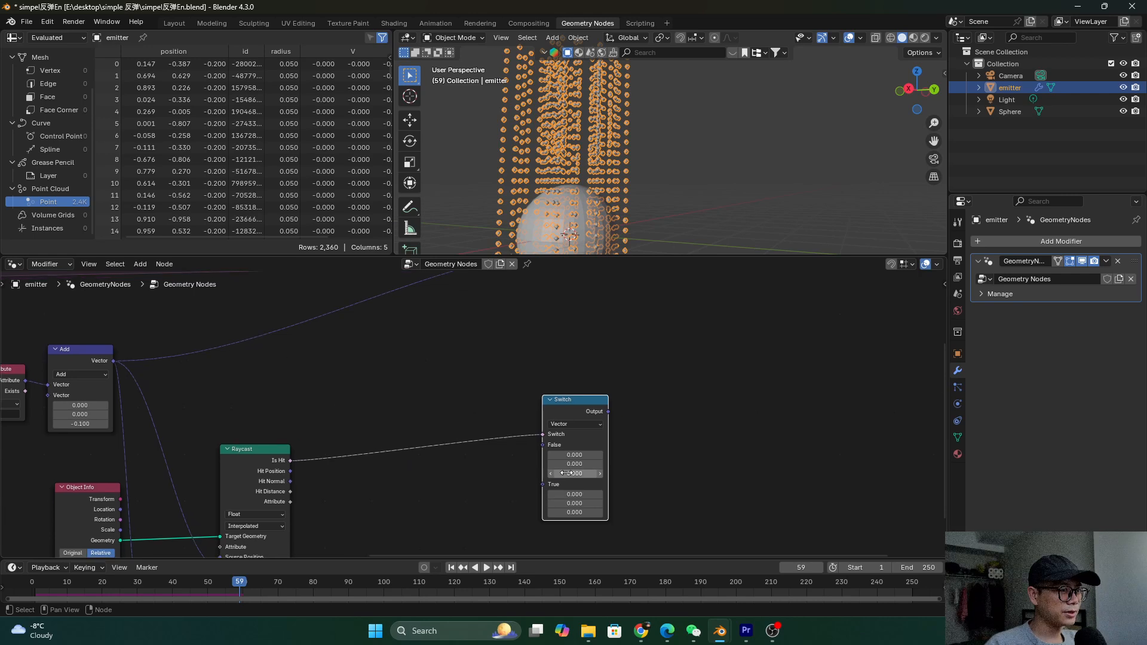
{"action": "left_click_drag", "start_coordinate": [247, 462], "coordinate": [247, 452]}
Connect the Add node's vector to the Switch's False input
{"action": "left_click", "coordinate": [576, 445]}
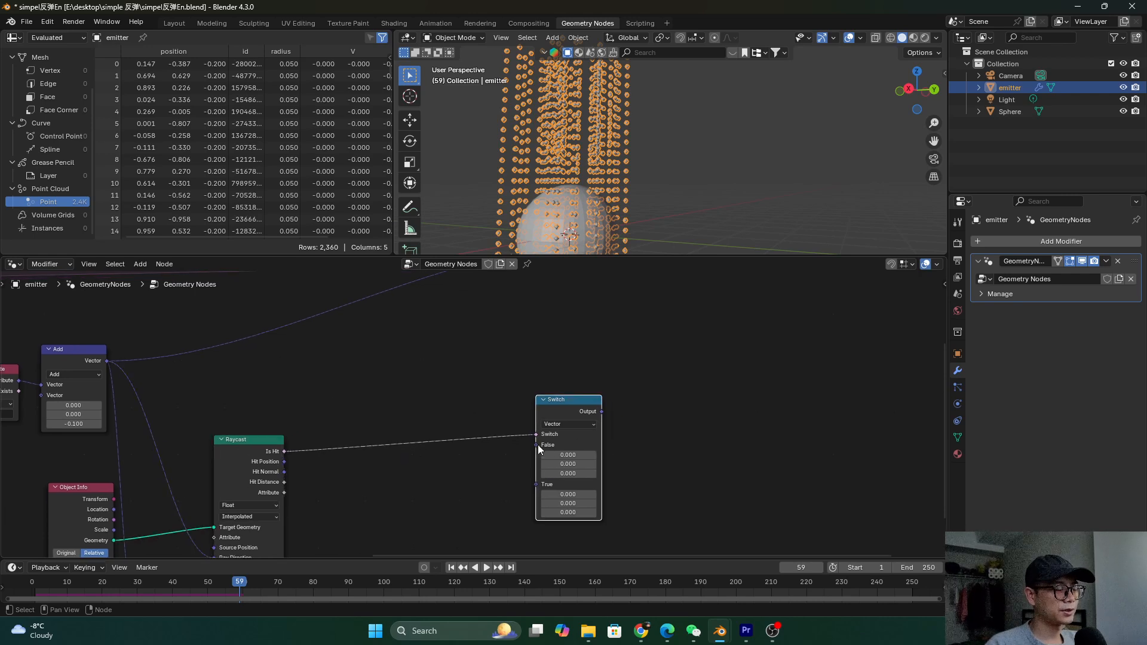
{"action": "left_click_drag", "start_coordinate": [108, 361], "coordinate": [536, 445]}
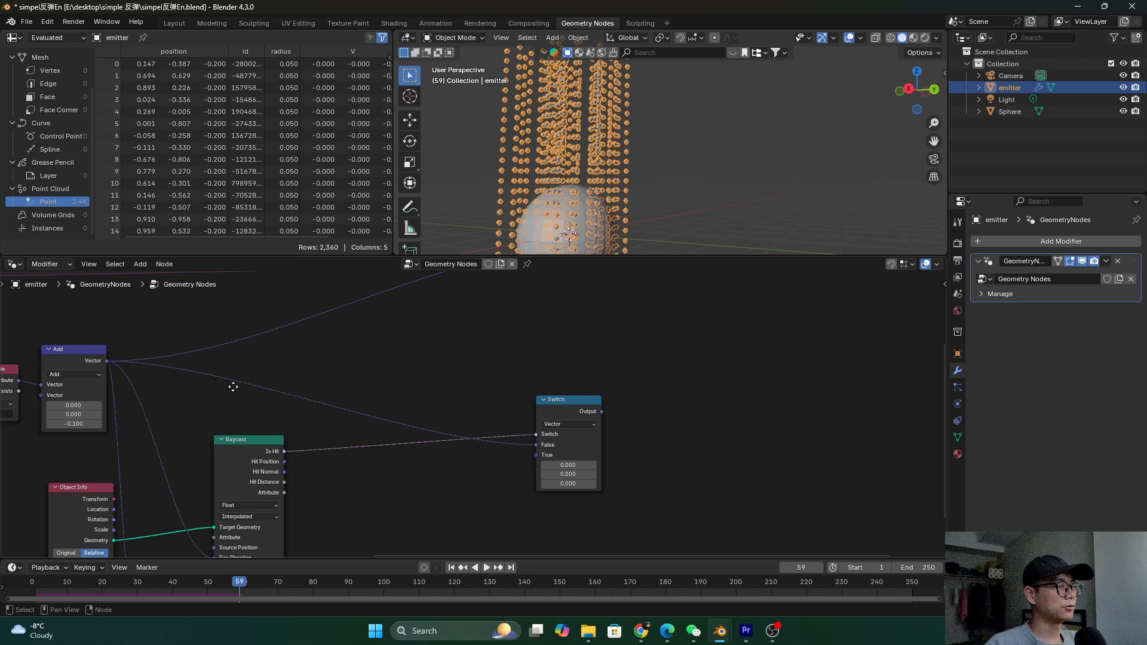
{"action": "middle_click_drag", "start_coordinate": [233, 387], "coordinate": [242, 384]}
{"action": "scroll", "coordinate": [491, 461], "scroll_direction": "up", "scroll_amount": 1}
{"action": "middle_click_drag", "start_coordinate": [480, 460], "coordinate": [447, 470]}
{"action": "scroll", "coordinate": [447, 470], "scroll_direction": "up", "scroll_amount": 1}
{"action": "middle_click_drag", "start_coordinate": [325, 471], "coordinate": [312, 469]}
{"action": "left_click", "coordinate": [176, 466]}
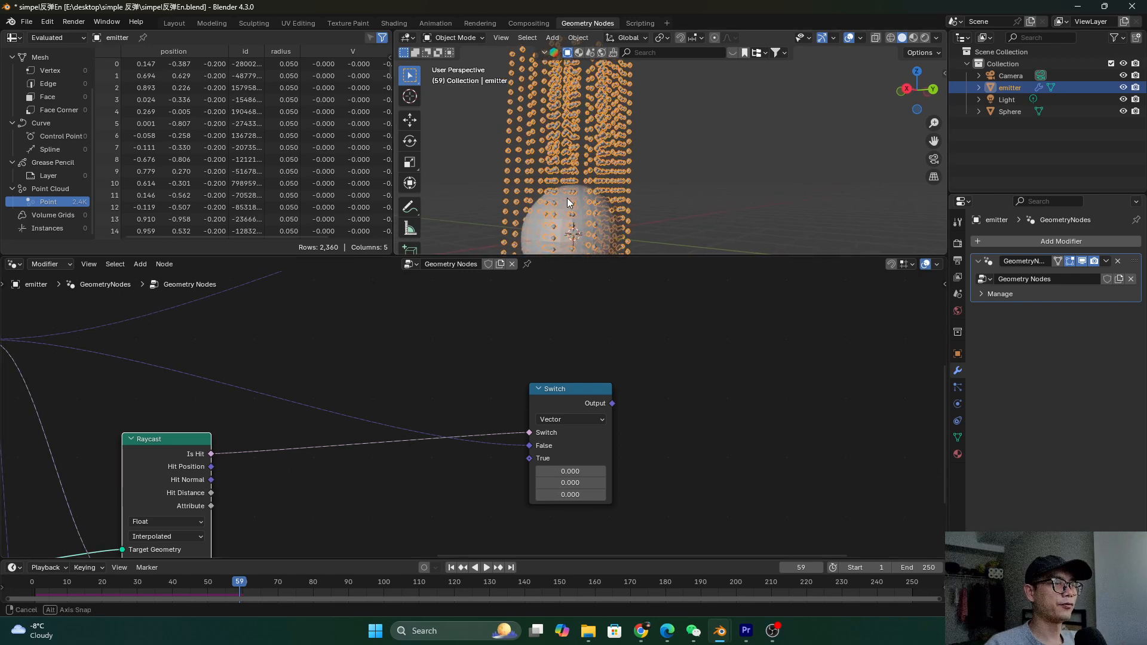
Duplicate the Length node with Shift+D and set the copy's operation to Reflect
{"action": "middle_click_drag", "start_coordinate": [446, 371], "coordinate": [439, 360]}
{"action": "key", "text": "shift+a"}
{"action": "left_click", "coordinate": [439, 360]}
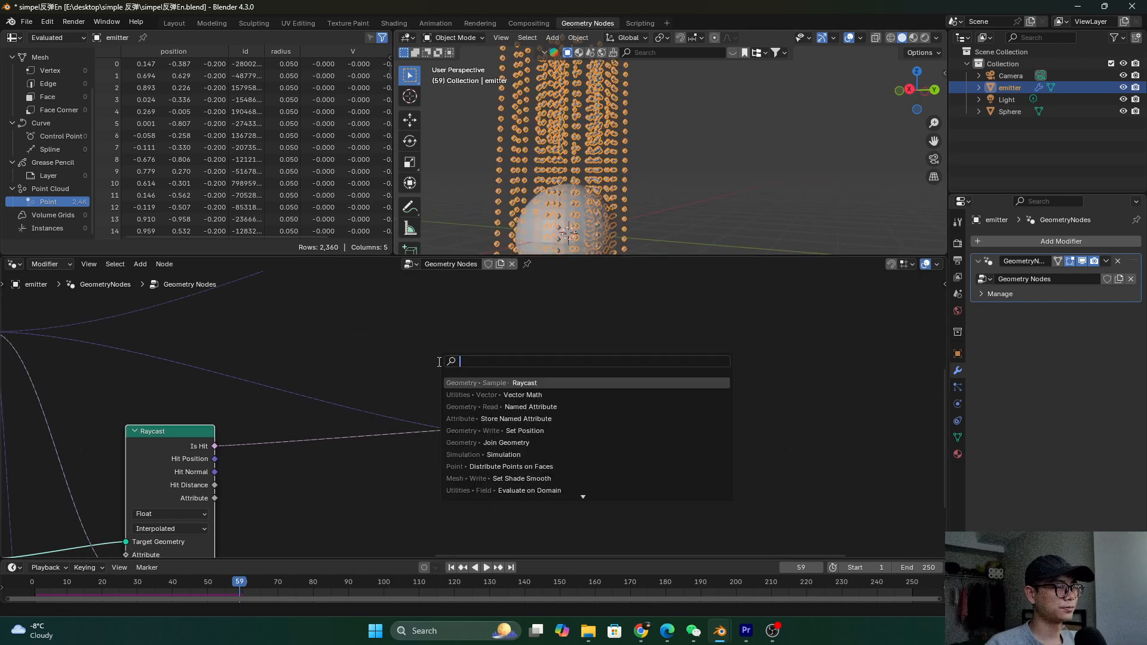
{"action": "left_click", "coordinate": [380, 326]}
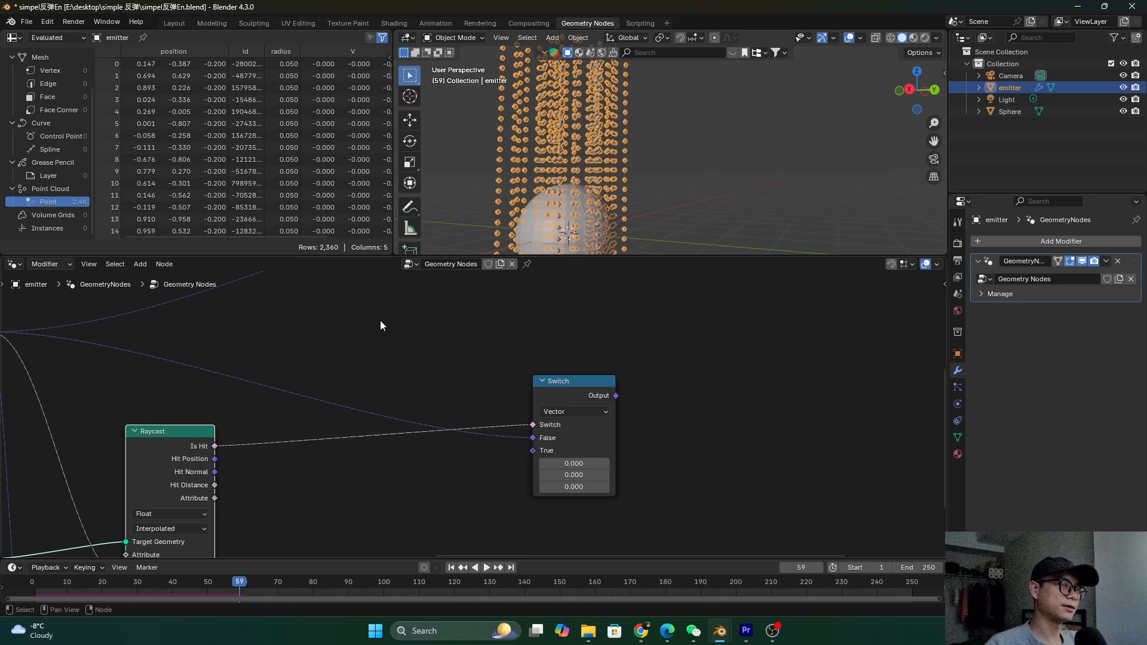
{"action": "scroll", "coordinate": [512, 395], "scroll_direction": "down", "scroll_amount": 3}
{"action": "middle_click_drag", "start_coordinate": [113, 463], "coordinate": [90, 436]}
{"action": "left_click", "coordinate": [123, 535]}
{"action": "key", "text": "shift+d"}
{"action": "left_click", "coordinate": [341, 442]}
{"action": "scroll", "coordinate": [338, 441], "scroll_direction": "up", "scroll_amount": 2}
{"action": "left_click", "coordinate": [338, 461]}
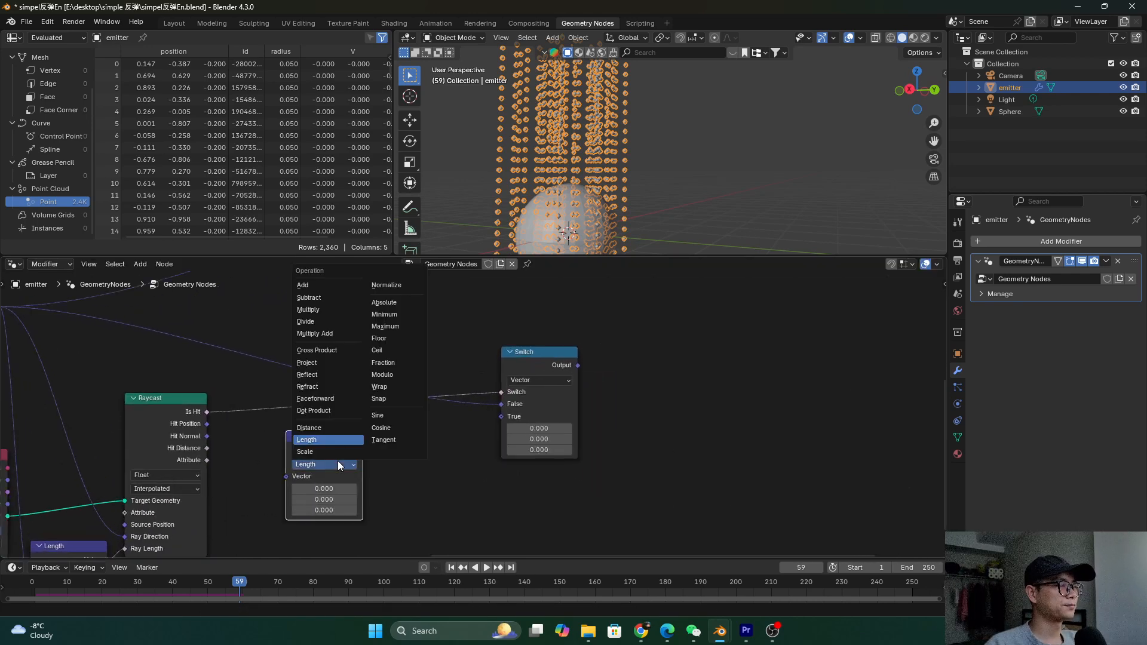
{"action": "left_click", "coordinate": [332, 374]}
Route the Add vector through a reroute into Reflect's first Vector input
{"action": "middle_click_drag", "start_coordinate": [304, 458], "coordinate": [351, 412]}
{"action": "left_click_drag", "start_coordinate": [360, 396], "coordinate": [382, 379]}
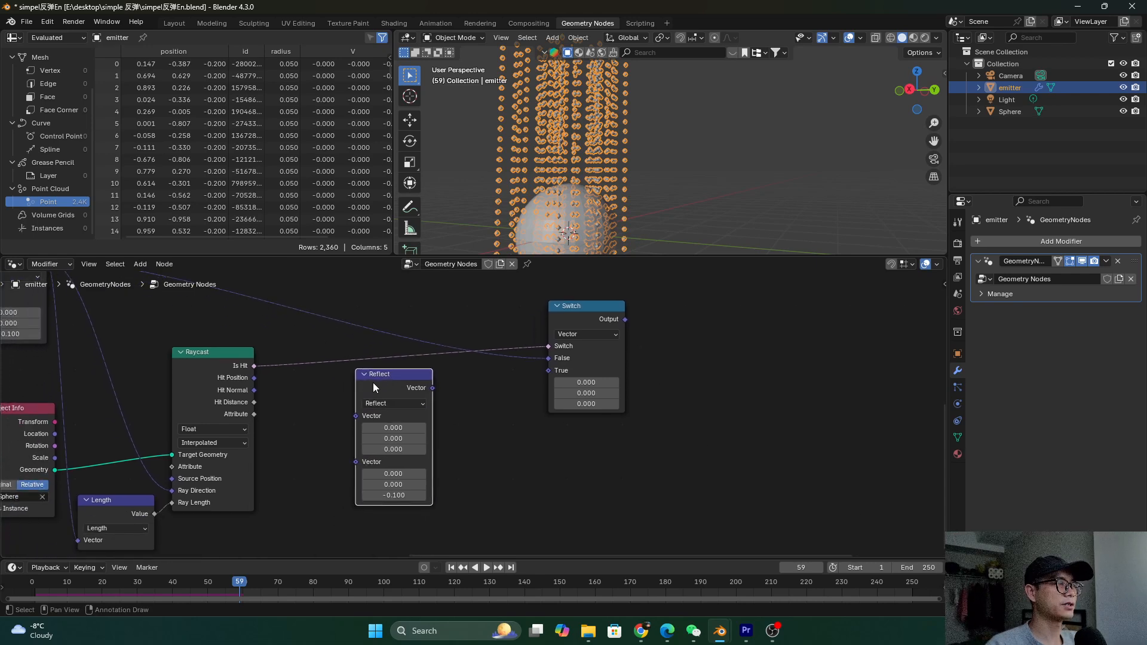
{"action": "scroll", "coordinate": [373, 386], "scroll_direction": "up", "scroll_amount": 2}
{"action": "middle_click_drag", "start_coordinate": [375, 392], "coordinate": [373, 439]}
{"action": "scroll", "coordinate": [376, 423], "scroll_direction": "down", "scroll_amount": 3}
{"action": "scroll", "coordinate": [362, 411], "scroll_direction": "up", "scroll_amount": 1}
{"action": "right_click_drag", "start_coordinate": [278, 361], "coordinate": [283, 334], "text": "shift"}
{"action": "left_click_drag", "start_coordinate": [280, 346], "coordinate": [299, 394]}
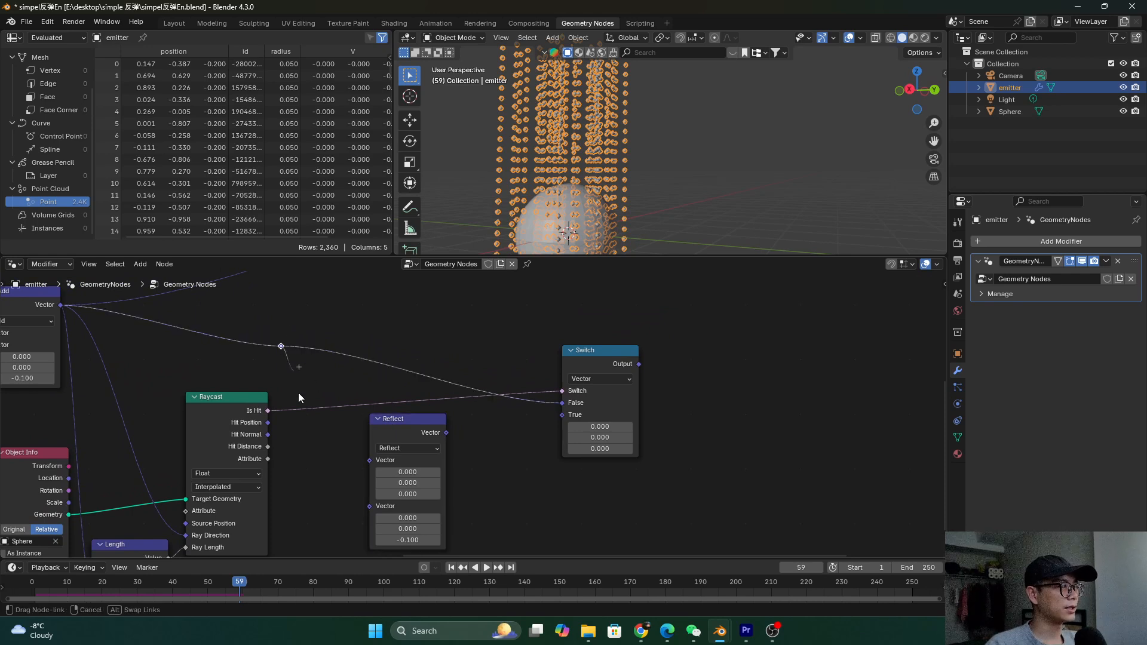
{"action": "left_click_drag", "start_coordinate": [363, 465], "coordinate": [365, 461]}
{"action": "scroll", "coordinate": [370, 429], "scroll_direction": "up", "scroll_amount": 1}
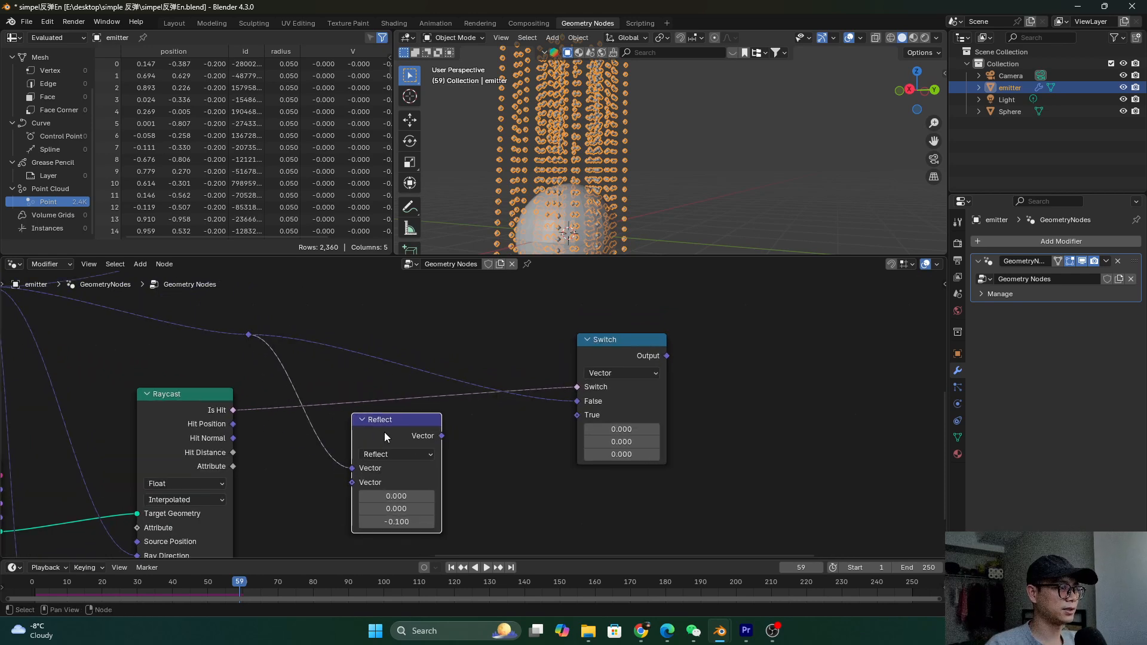
{"action": "scroll", "coordinate": [310, 371], "scroll_direction": "down", "scroll_amount": 2}
Connect the Raycast's Hit Normal to Reflect's second Vector input
{"action": "middle_click_drag", "start_coordinate": [384, 389], "coordinate": [479, 416]}
{"action": "left_click_drag", "start_coordinate": [33, 315], "coordinate": [115, 385]}
{"action": "middle_click_drag", "start_coordinate": [509, 477], "coordinate": [463, 453]}
{"action": "scroll", "coordinate": [462, 453], "scroll_direction": "up", "scroll_amount": 2}
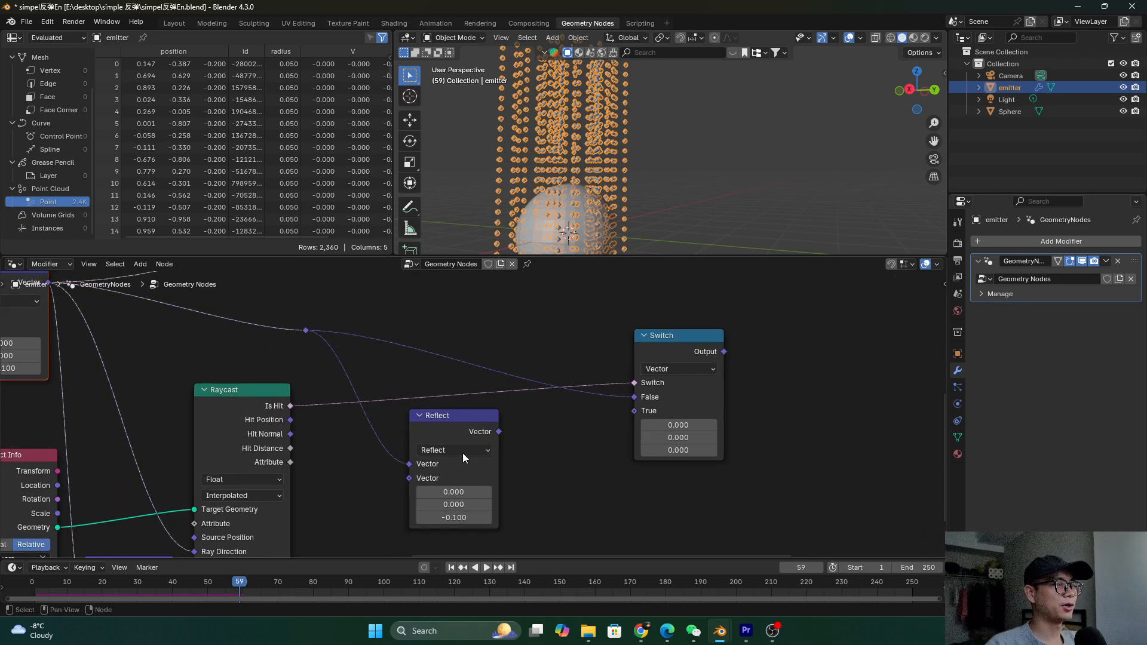
{"action": "left_click_drag", "start_coordinate": [426, 429], "coordinate": [424, 424]}
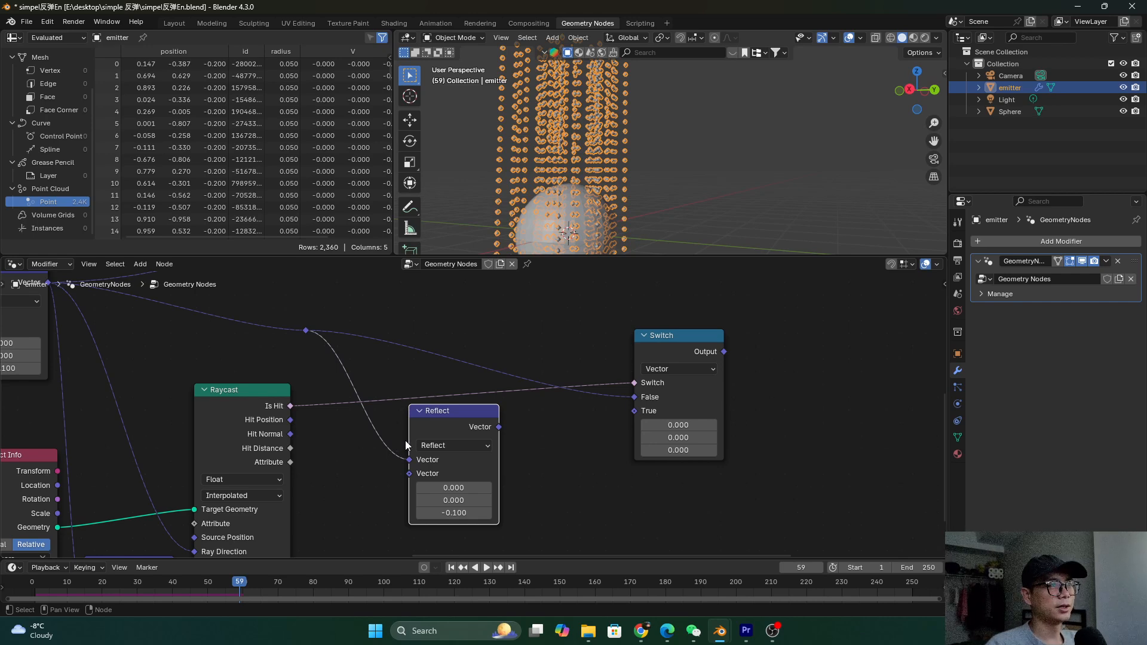
{"action": "left_click_drag", "start_coordinate": [291, 434], "coordinate": [302, 433]}
{"action": "left_click_drag", "start_coordinate": [382, 474], "coordinate": [408, 473]}
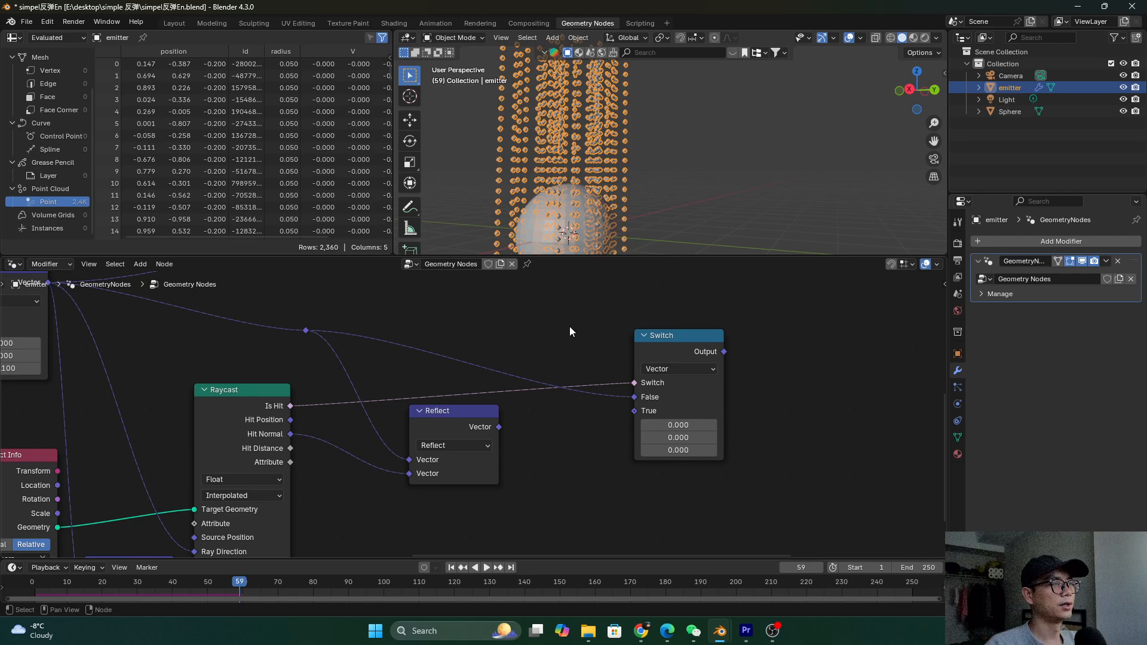
{"action": "scroll", "coordinate": [617, 215], "scroll_direction": "up", "scroll_amount": 4}
{"action": "scroll", "coordinate": [615, 203], "scroll_direction": "up", "scroll_amount": 5}
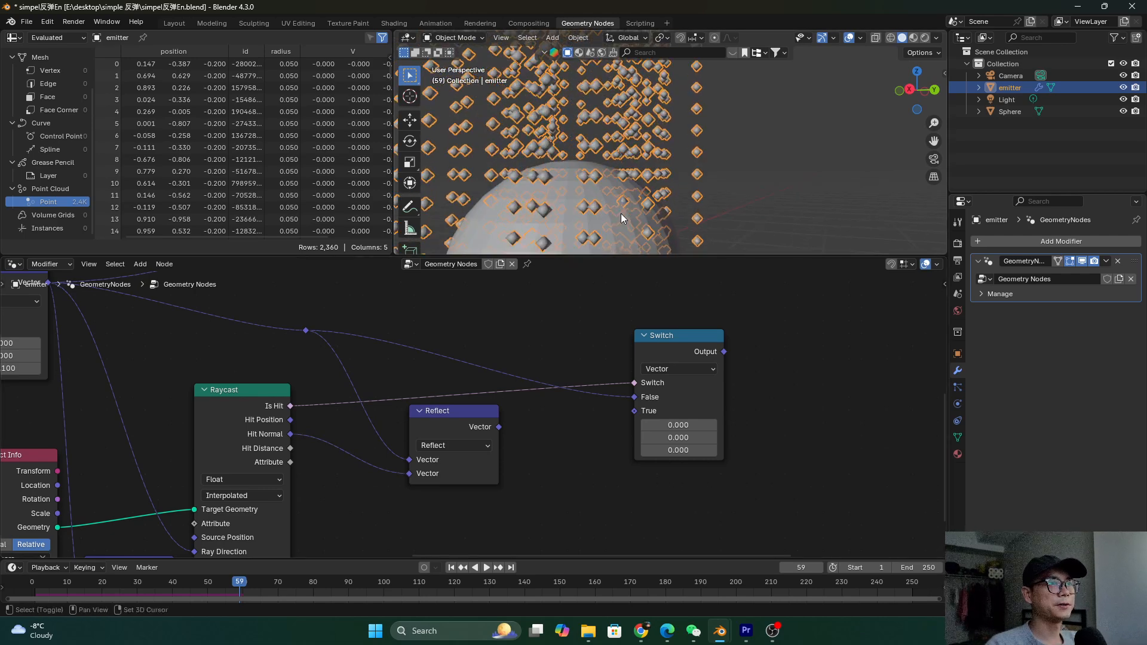
Orbit the viewport and inspect the Raycast and Reflect nodes
{"action": "scroll", "coordinate": [633, 203], "scroll_direction": "up", "scroll_amount": 4}
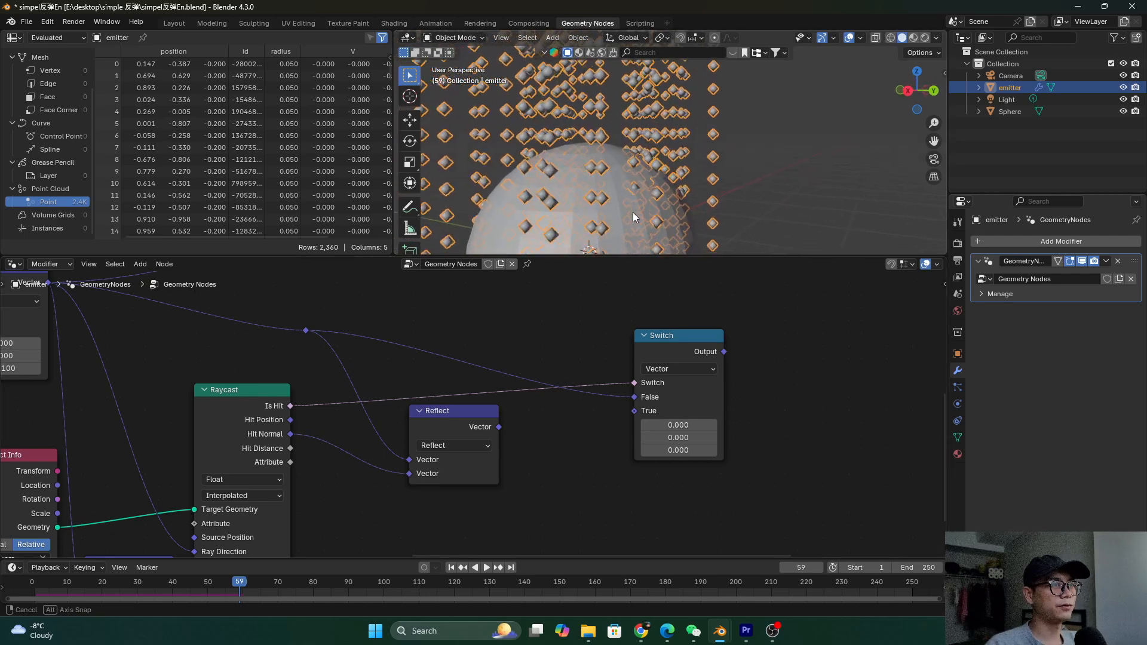
{"action": "scroll", "coordinate": [610, 220], "scroll_direction": "up", "scroll_amount": 2}
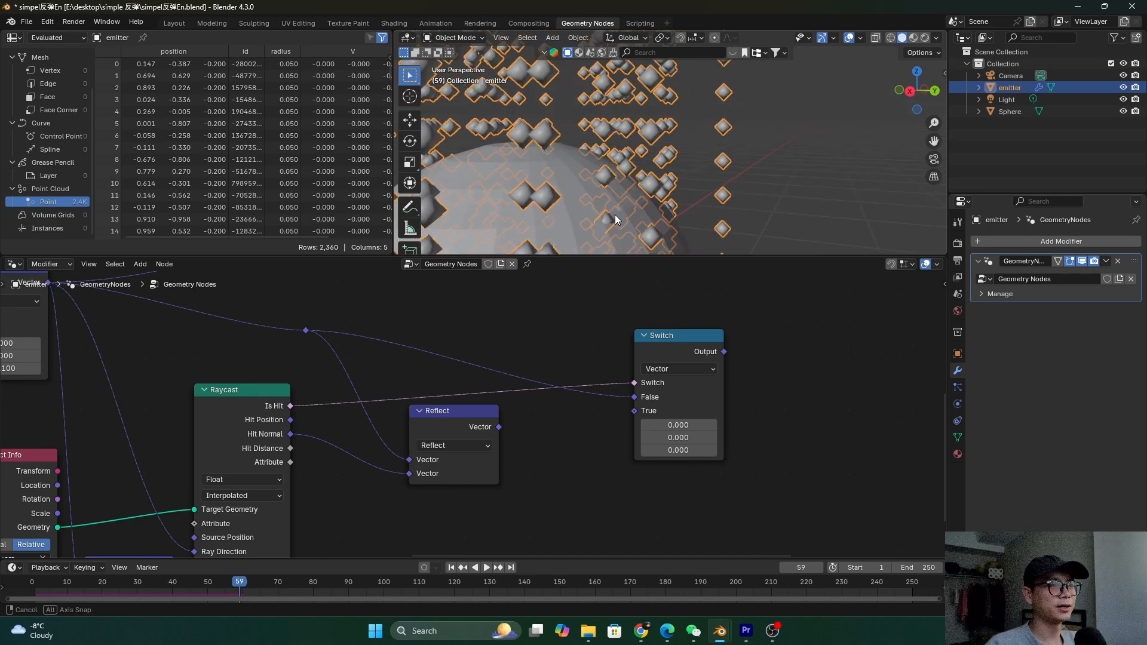
{"action": "mouse_move", "coordinate": [608, 218]}
{"action": "middle_mouse_down"}
{"action": "mouse_move", "coordinate": [612, 202]}
{"action": "mouse_move", "coordinate": [612, 221]}
{"action": "middle_mouse_up"}
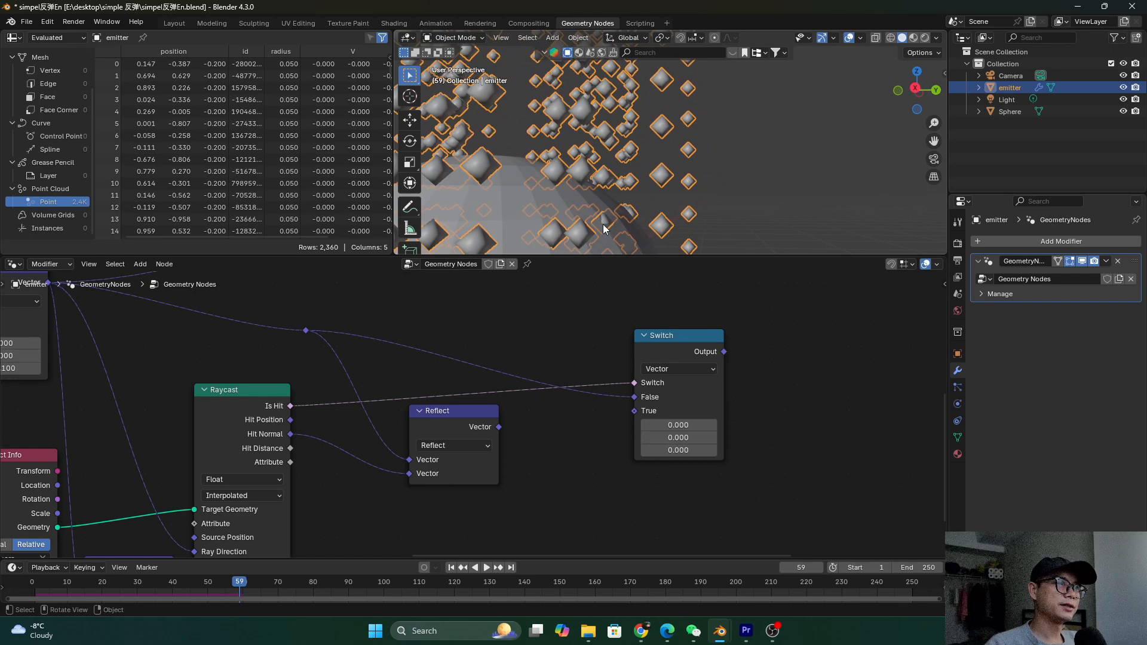
{"action": "left_click", "coordinate": [281, 424]}
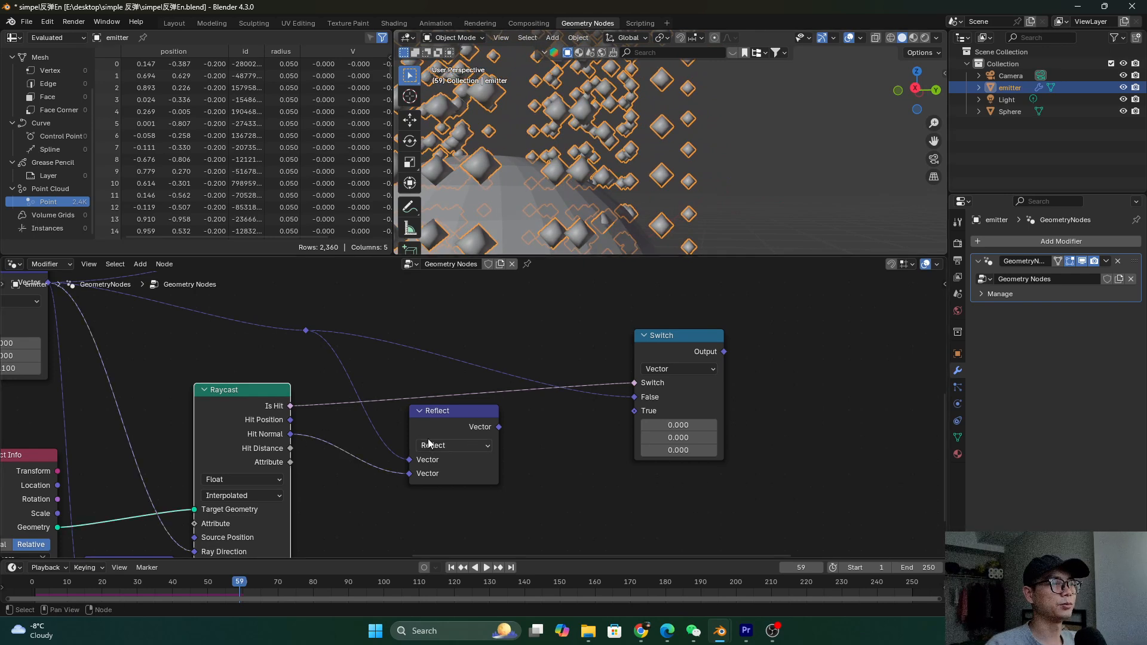
{"action": "left_click", "coordinate": [442, 425]}
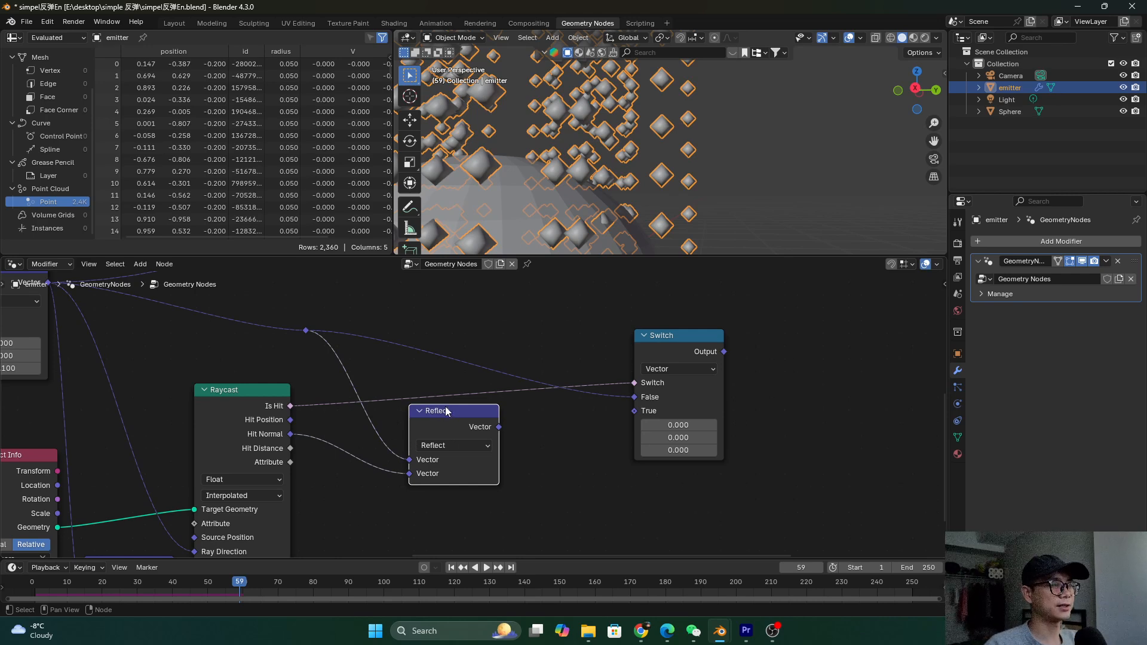
{"action": "left_click", "coordinate": [281, 436]}
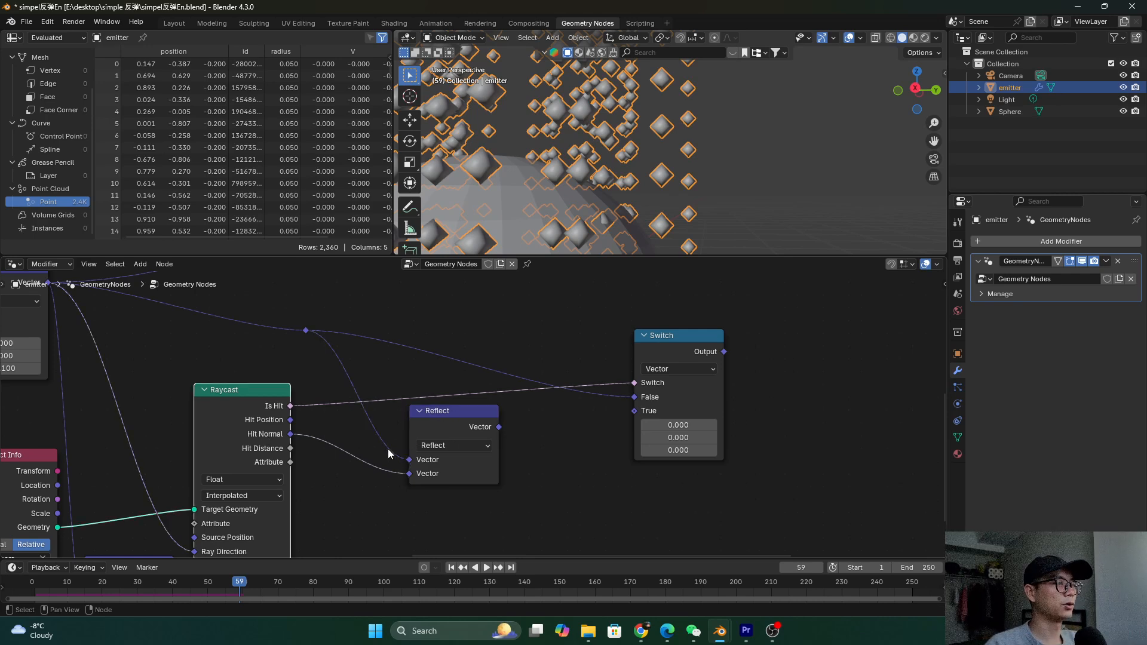
Sketch a bounce diagram over the scene with annotations, then erase it
{"action": "left_click", "coordinate": [410, 207]}
{"action": "left_click_drag", "start_coordinate": [736, 193], "coordinate": [777, 157]}
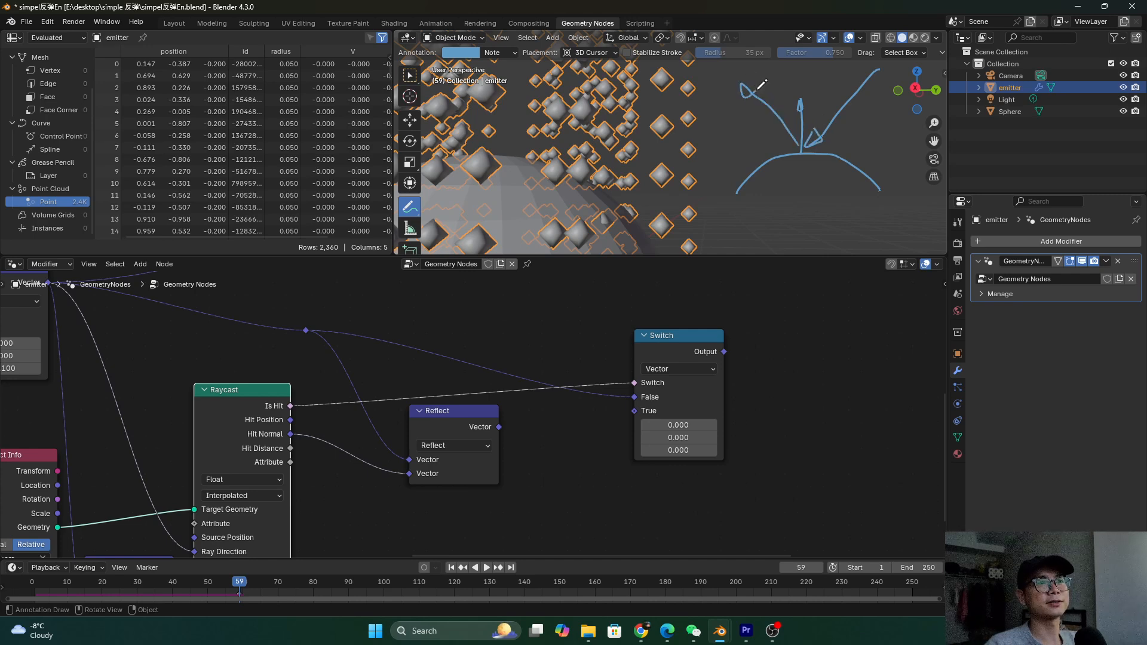
{"action": "scroll", "coordinate": [410, 204], "scroll_direction": "down", "scroll_amount": 1}
{"action": "left_click", "coordinate": [410, 197]}
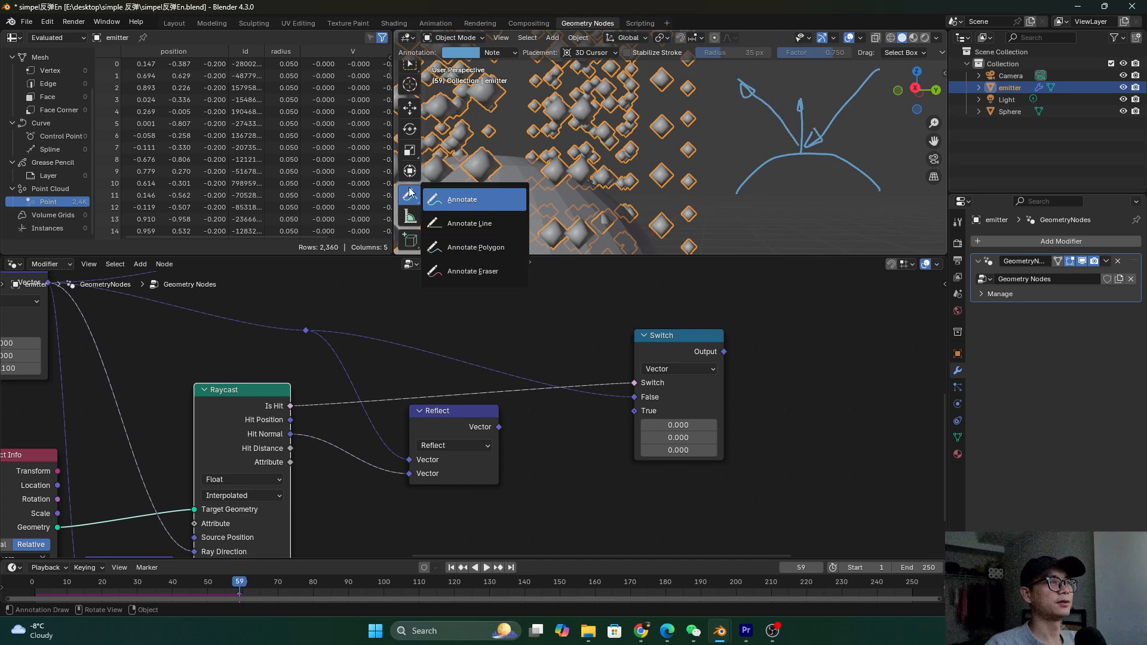
{"action": "left_click", "coordinate": [472, 271]}
{"action": "mouse_move", "coordinate": [736, 136]}
{"action": "left_mouse_down"}
{"action": "mouse_move", "coordinate": [740, 161]}
{"action": "mouse_move", "coordinate": [777, 113]}
{"action": "left_mouse_up"}
{"action": "left_click_drag", "start_coordinate": [742, 77], "coordinate": [832, 187]}
{"action": "scroll", "coordinate": [604, 411], "scroll_direction": "down", "scroll_amount": 3}
{"action": "scroll", "coordinate": [552, 448], "scroll_direction": "up", "scroll_amount": 2}
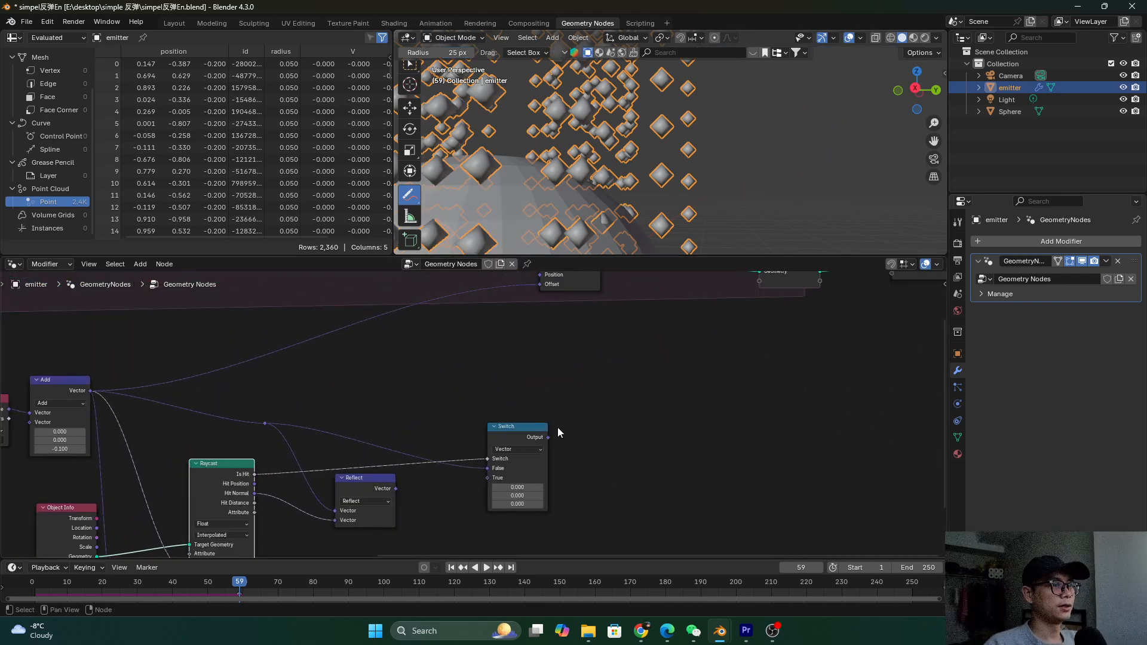
{"action": "scroll", "coordinate": [408, 87], "scroll_direction": "up", "scroll_amount": 1}
Wire Reflect into the Switch's True input and the Switch into Set Position's Offset, then save
{"action": "left_click", "coordinate": [411, 79]}
{"action": "scroll", "coordinate": [559, 416], "scroll_direction": "up", "scroll_amount": 1}
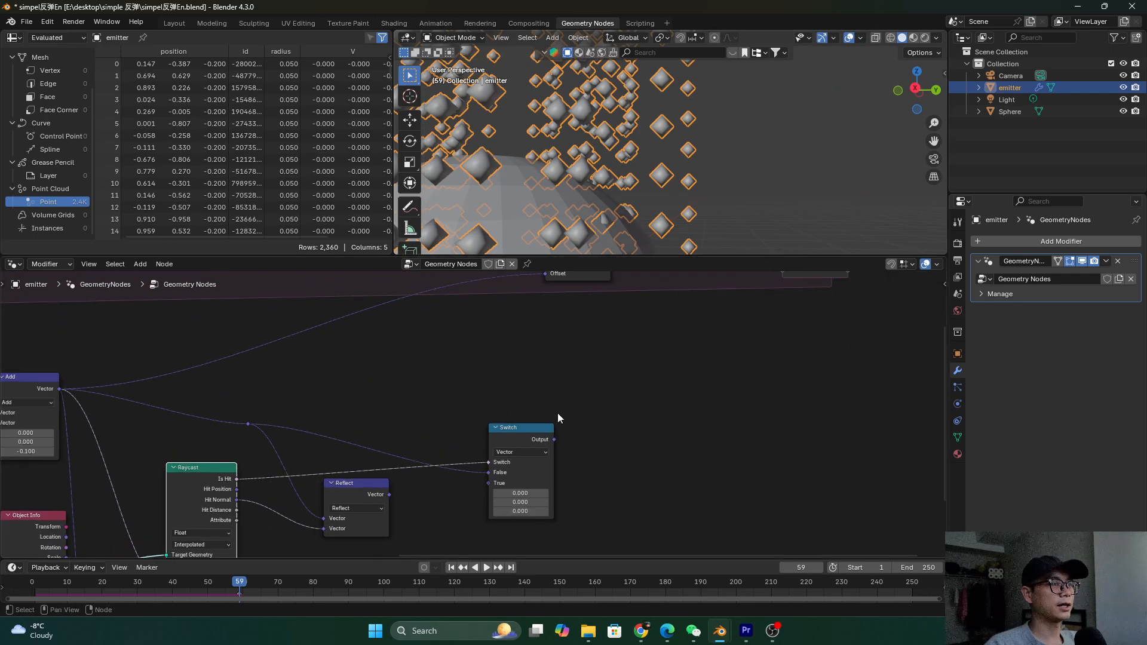
{"action": "left_click_drag", "start_coordinate": [511, 434], "coordinate": [461, 426]}
{"action": "left_click_drag", "start_coordinate": [387, 495], "coordinate": [438, 475]}
{"action": "scroll", "coordinate": [496, 457], "scroll_direction": "down", "scroll_amount": 2}
{"action": "left_click_drag", "start_coordinate": [503, 460], "coordinate": [604, 306]}
{"action": "middle_click_drag", "start_coordinate": [527, 435], "coordinate": [609, 376]}
{"action": "scroll", "coordinate": [609, 376], "scroll_direction": "up", "scroll_amount": 1}
{"action": "left_click_drag", "start_coordinate": [602, 391], "coordinate": [637, 385]}
{"action": "key", "text": "ctrl+s"}
Replay the simulation from the first frame and inspect the points on the sphere
{"action": "scroll", "coordinate": [590, 217], "scroll_direction": "down", "scroll_amount": 4}
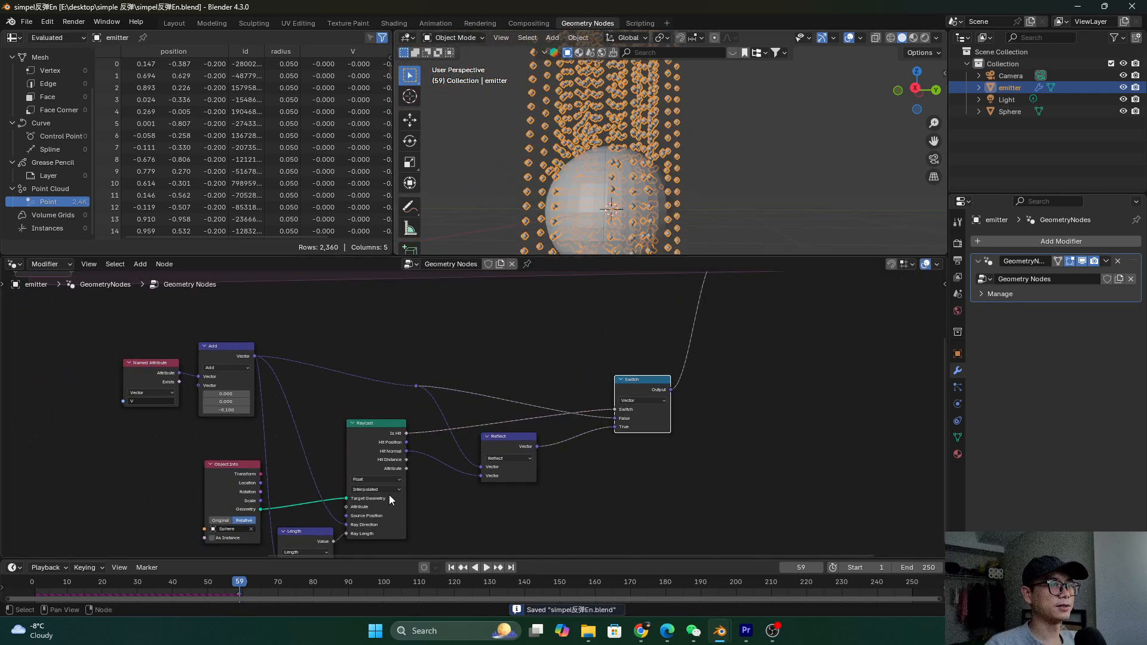
{"action": "scroll", "coordinate": [390, 500], "scroll_direction": "down", "scroll_amount": 1}
{"action": "scroll", "coordinate": [688, 159], "scroll_direction": "down", "scroll_amount": 3}
{"action": "middle_click_drag", "start_coordinate": [689, 159], "coordinate": [600, 192], "text": "shift"}
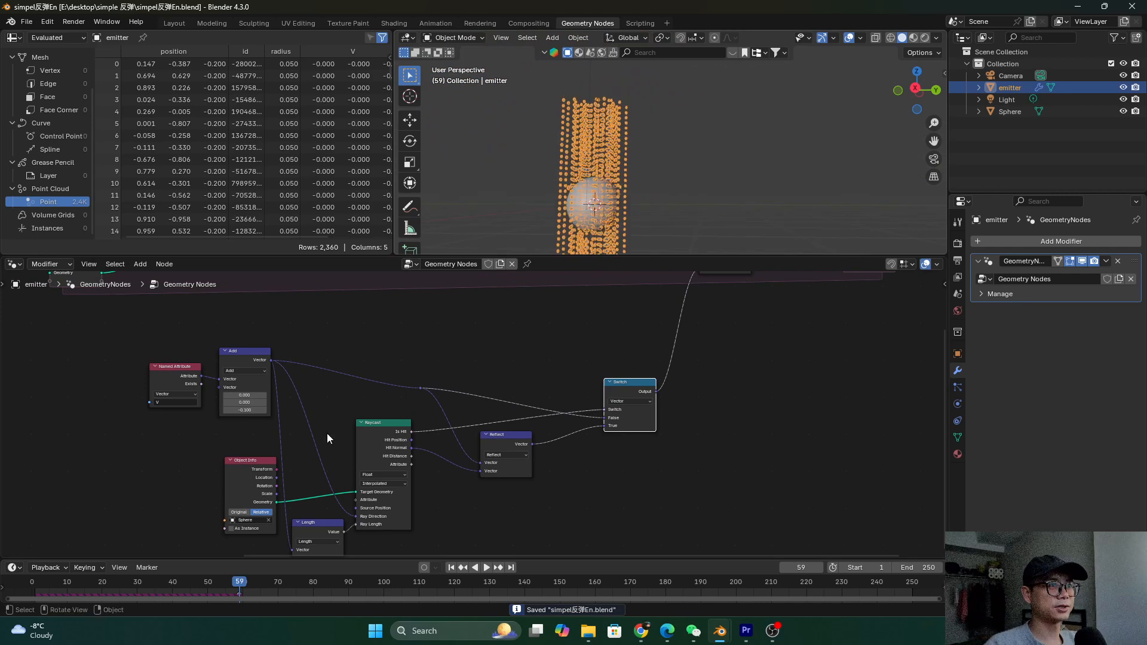
{"action": "key", "text": "shift+Left"}
{"action": "key", "text": "space"}
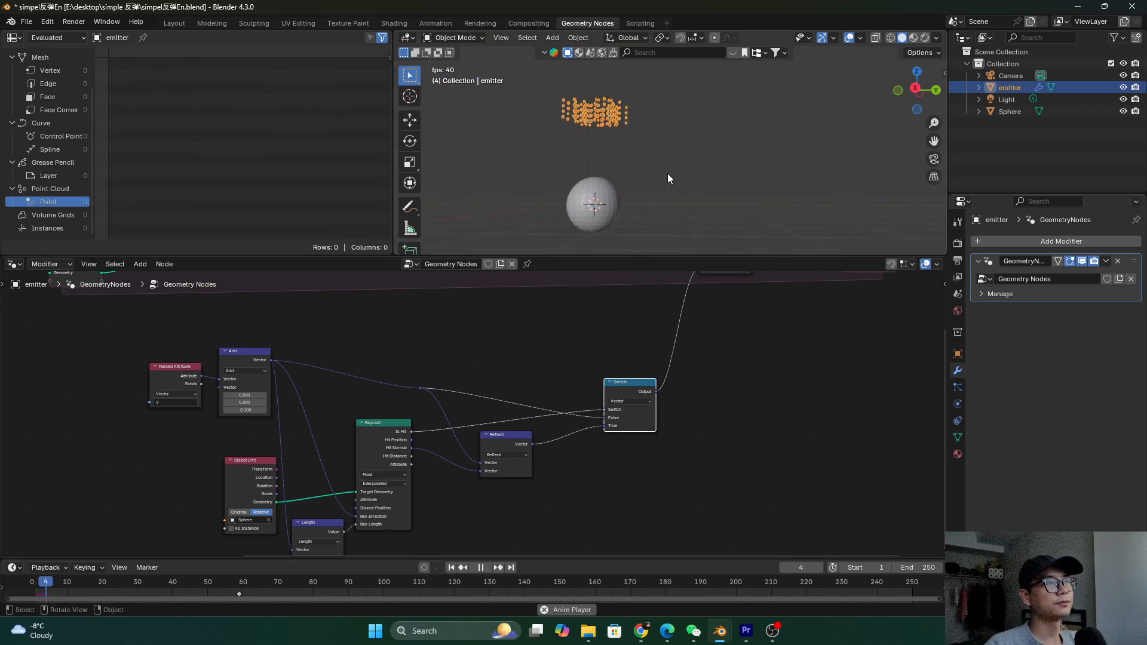
{"action": "scroll", "coordinate": [597, 200], "scroll_direction": "up", "scroll_amount": 2}
{"action": "key", "text": "space"}
{"action": "middle_click_drag", "start_coordinate": [570, 205], "coordinate": [622, 159], "text": "shift"}
{"action": "scroll", "coordinate": [609, 161], "scroll_direction": "up", "scroll_amount": 3}
{"action": "middle_click_drag", "start_coordinate": [544, 164], "coordinate": [621, 197], "text": "shift"}
Set the Add node's Z value to -0.2 and save the file
{"action": "scroll", "coordinate": [545, 464], "scroll_direction": "up", "scroll_amount": 3}
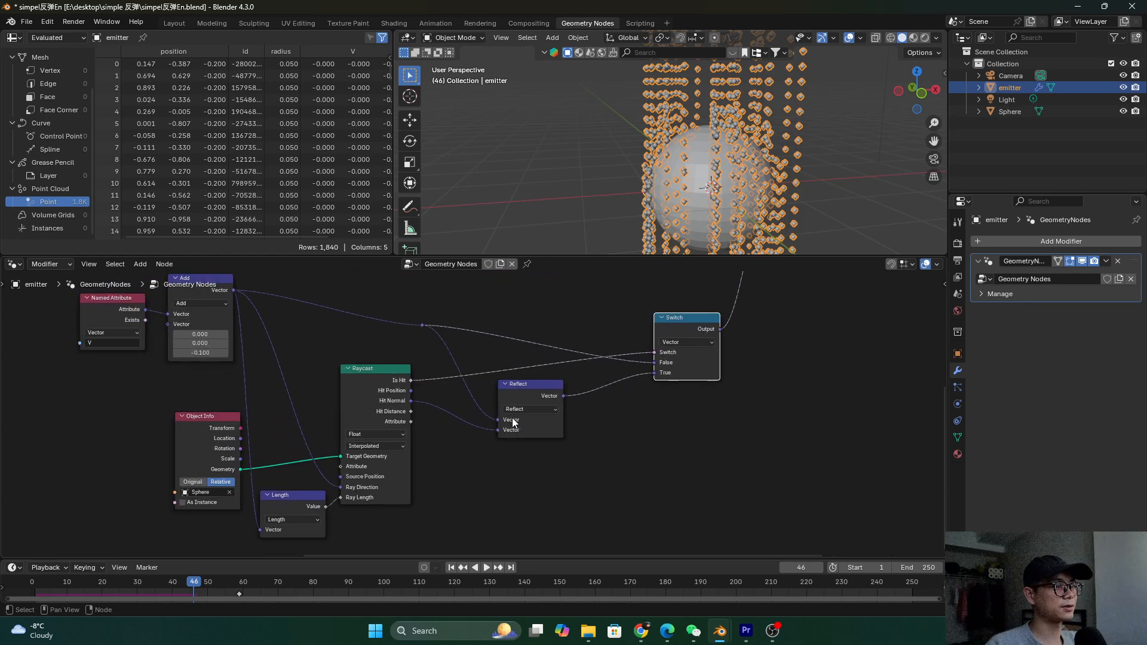
{"action": "scroll", "coordinate": [513, 423], "scroll_direction": "up", "scroll_amount": 1}
{"action": "key", "text": "ctrl+s"}
{"action": "scroll", "coordinate": [513, 423], "scroll_direction": "down", "scroll_amount": 2}
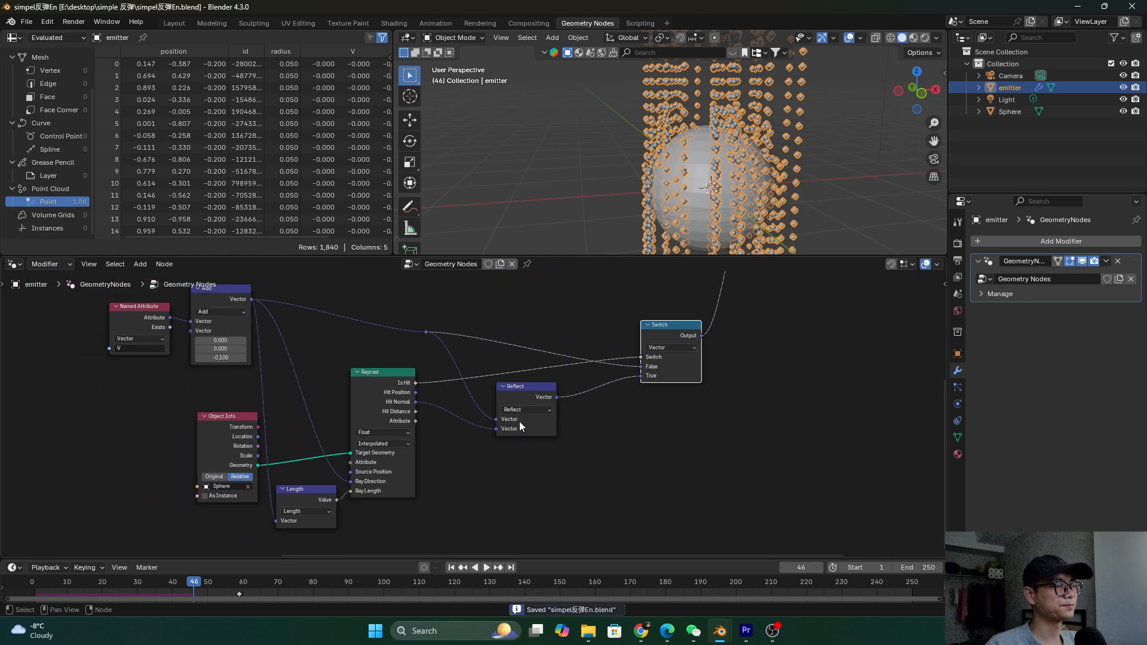
{"action": "scroll", "coordinate": [293, 421], "scroll_direction": "up", "scroll_amount": 1}
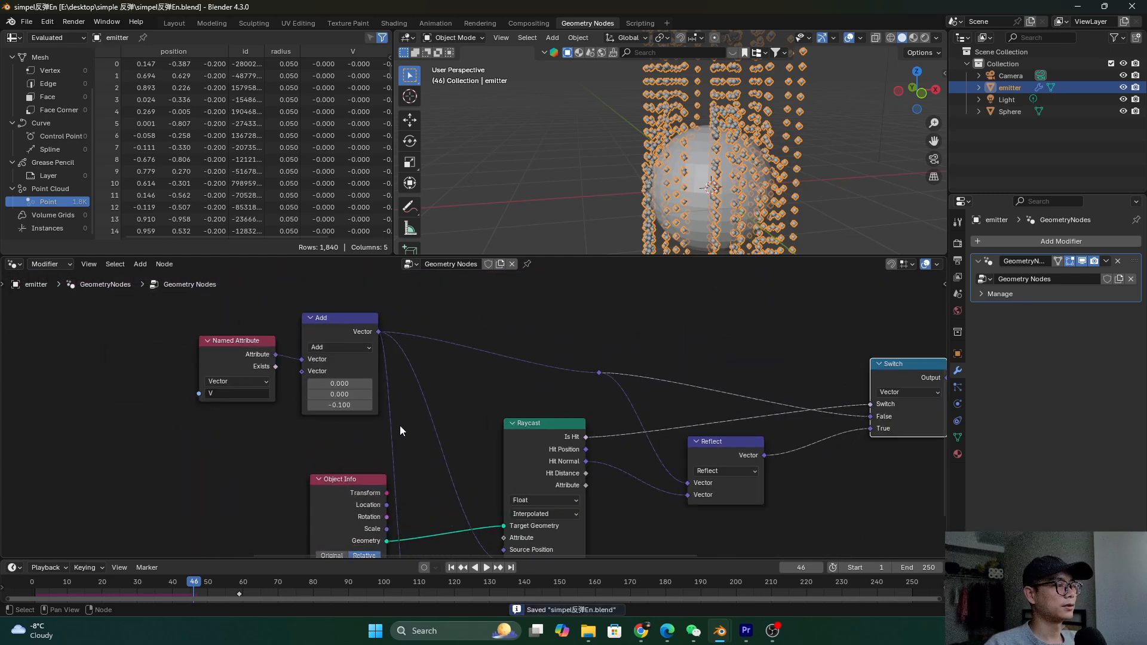
{"action": "left_click", "coordinate": [335, 406]}
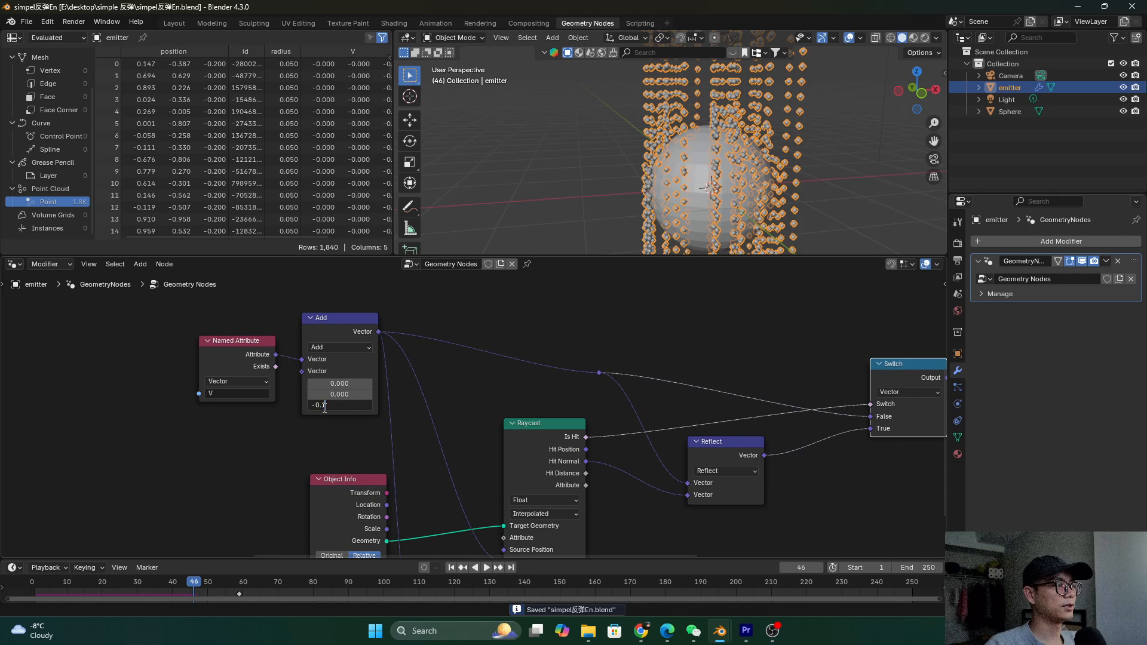
{"action": "type", "text": "-0.2"}
{"action": "key", "text": "Return"}
{"action": "scroll", "coordinate": [430, 417], "scroll_direction": "down", "scroll_amount": 3}
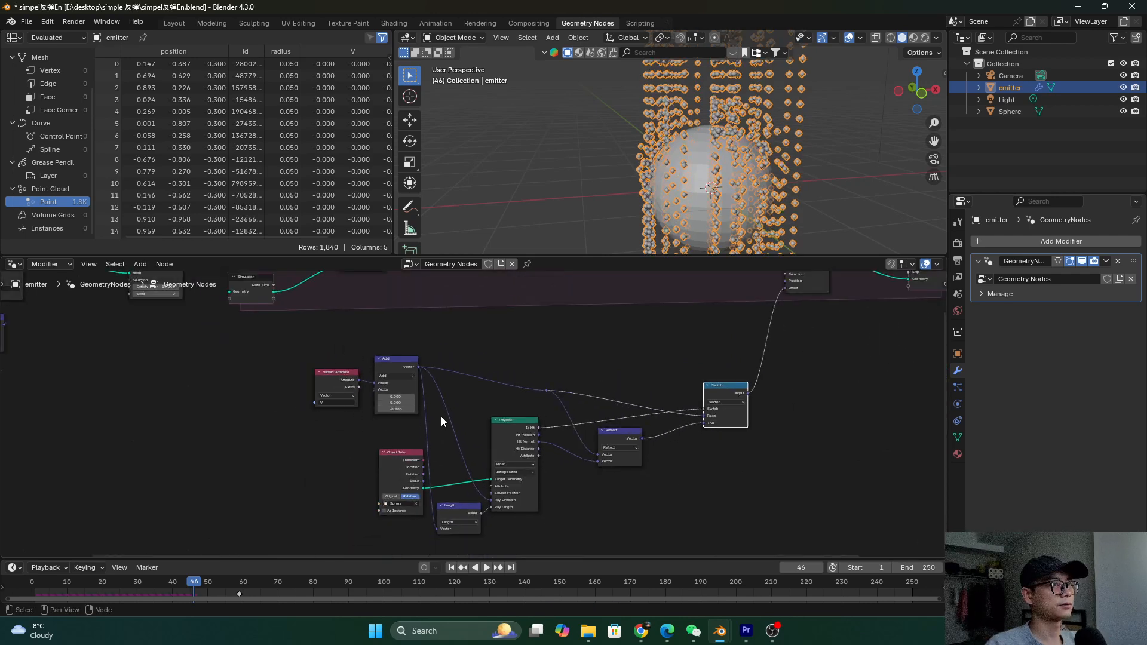
{"action": "key", "text": "ctrl+s"}
Replay the simulation from the start and orbit to view the sphere
{"action": "left_click", "coordinate": [70, 585]}
{"action": "key", "text": "space"}
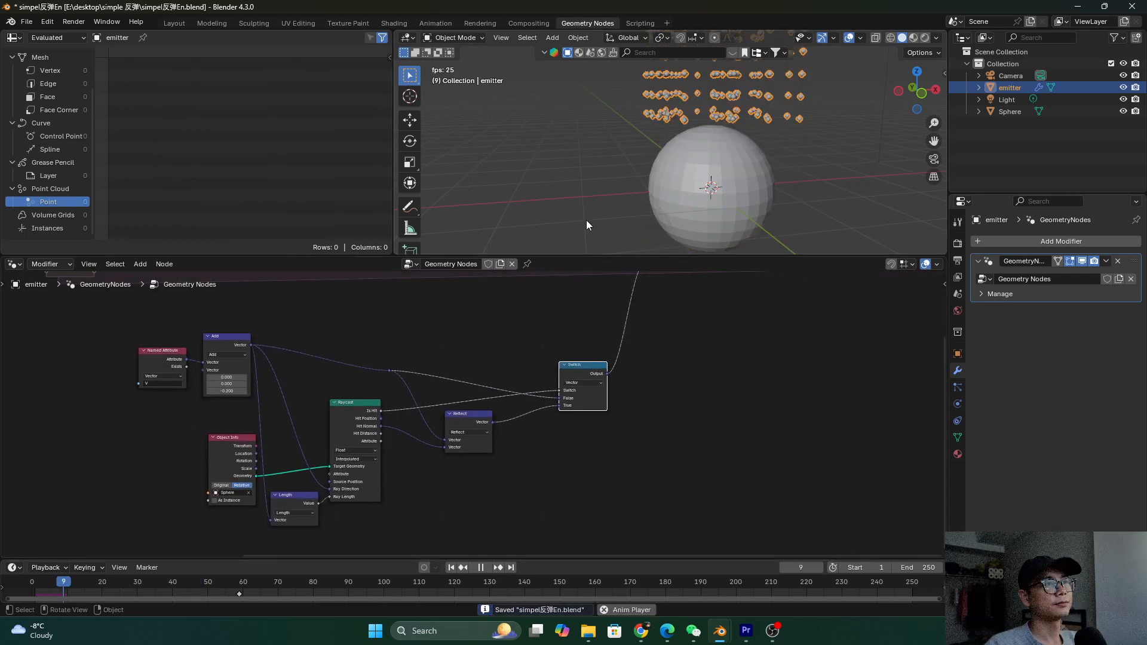
{"action": "key", "text": "space"}
{"action": "middle_click_drag", "start_coordinate": [660, 178], "coordinate": [619, 289]}
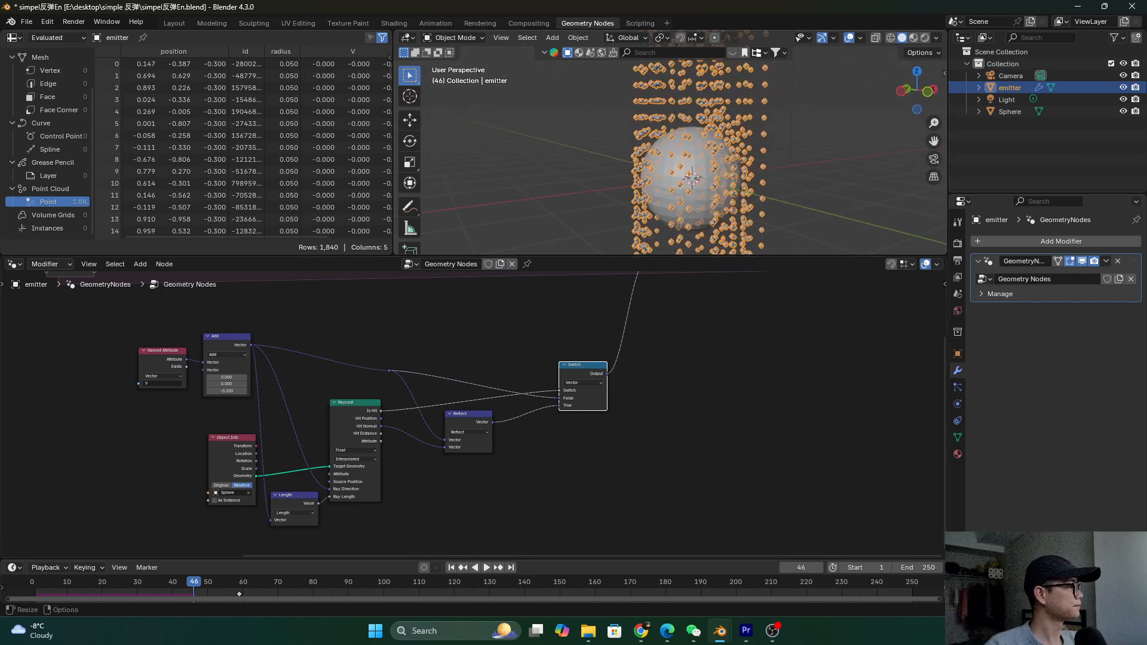
{"action": "scroll", "coordinate": [694, 335], "scroll_direction": "up", "scroll_amount": 2}
{"action": "middle_click_drag", "start_coordinate": [558, 275], "coordinate": [720, 341]}
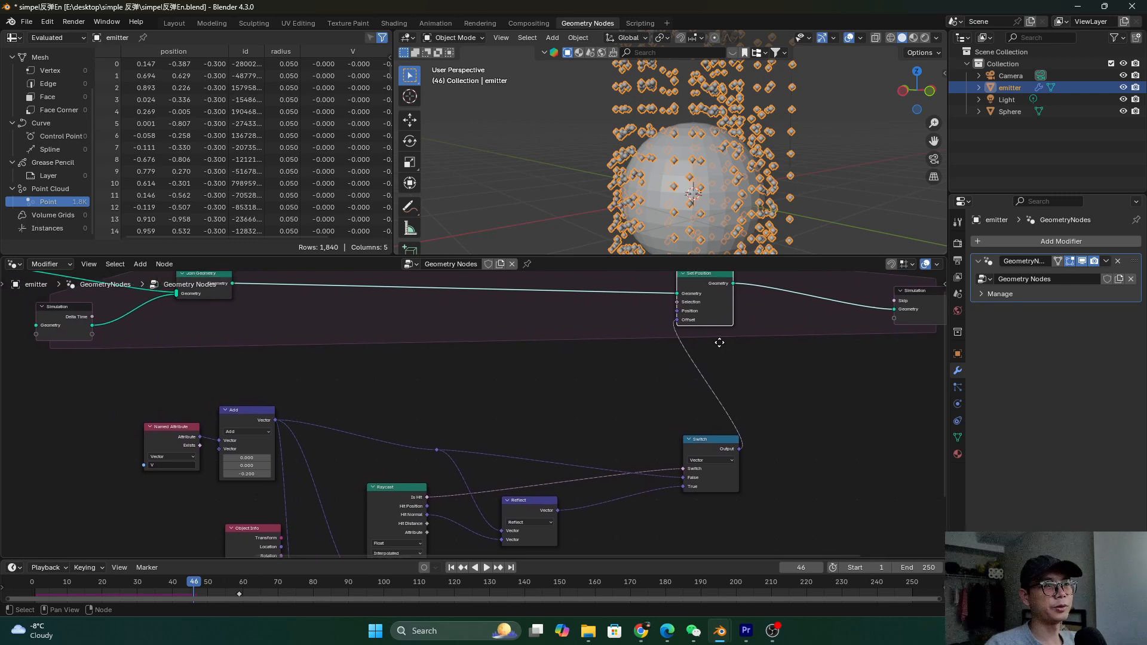
Cut the Switch-to-Offset link and connect Add's vector to Set Position's Offset
{"action": "right_click_drag", "start_coordinate": [683, 393], "coordinate": [811, 359], "text": "ctrl"}
{"action": "left_click_drag", "start_coordinate": [721, 309], "coordinate": [353, 327]}
{"action": "scroll", "coordinate": [353, 327], "scroll_direction": "up", "scroll_amount": 1}
{"action": "middle_click_drag", "start_coordinate": [352, 328], "coordinate": [400, 362]}
{"action": "scroll", "coordinate": [400, 361], "scroll_direction": "up", "scroll_amount": 1}
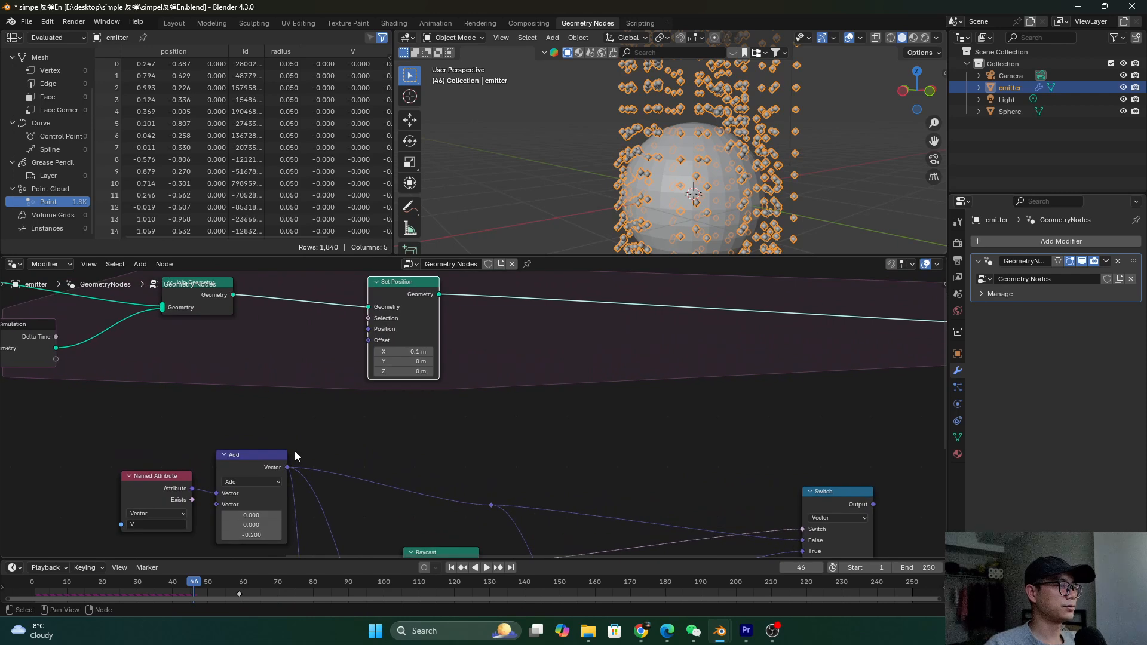
{"action": "left_click_drag", "start_coordinate": [287, 468], "coordinate": [368, 340]}
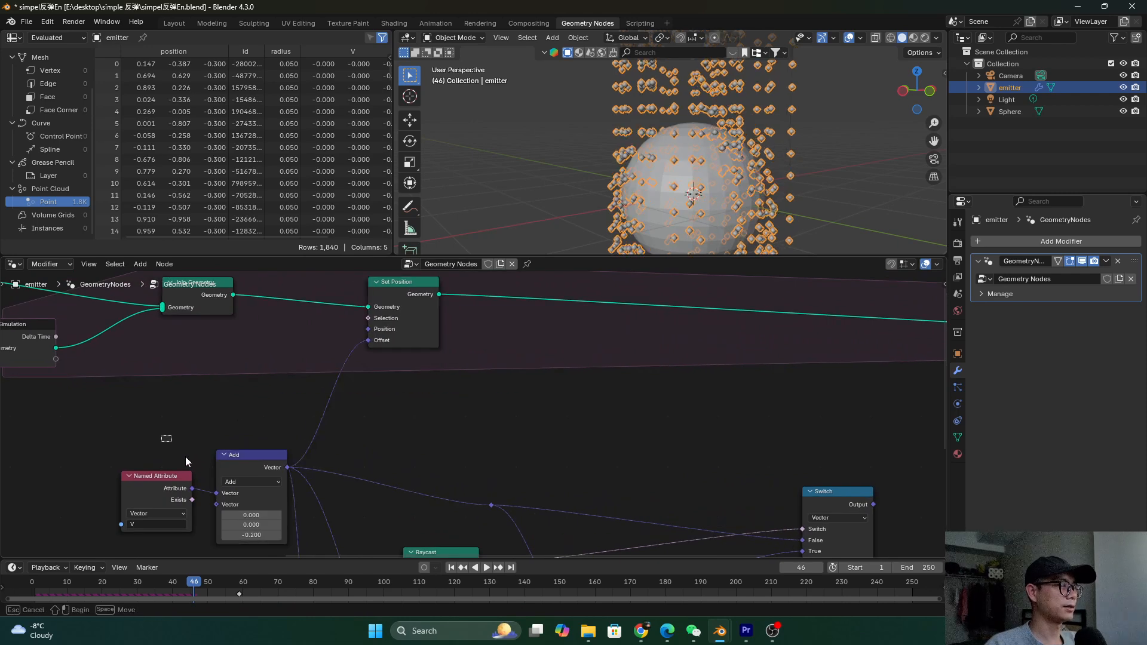
{"action": "left_click", "coordinate": [406, 300]}
{"action": "scroll", "coordinate": [406, 300], "scroll_direction": "down", "scroll_amount": 1}
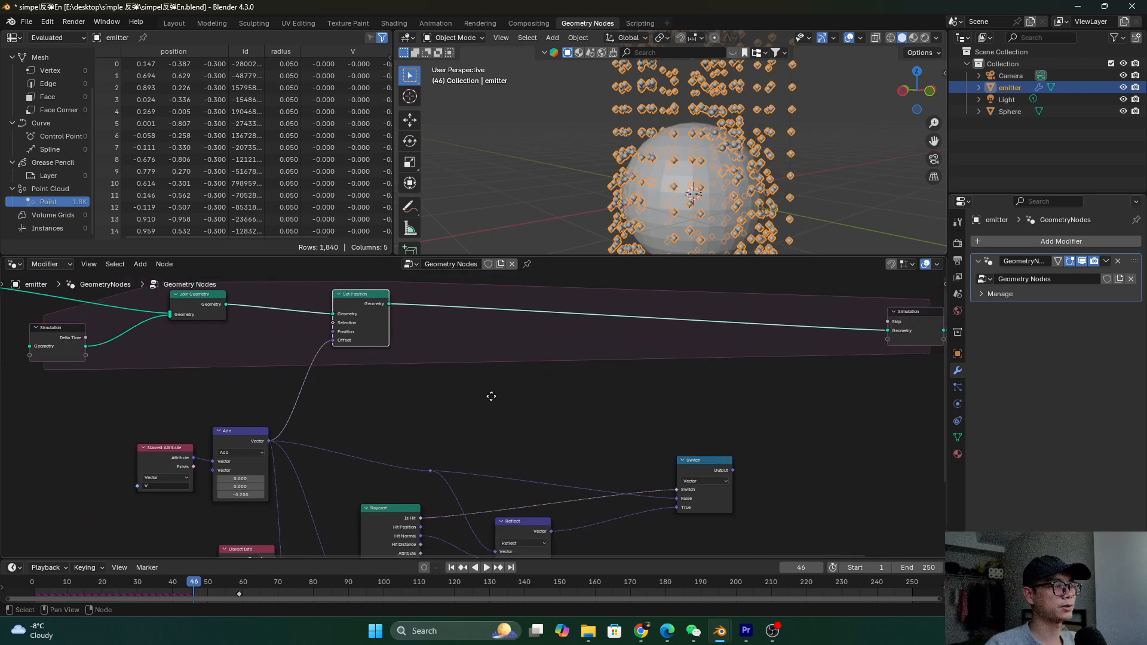
{"action": "middle_click_drag", "start_coordinate": [492, 397], "coordinate": [360, 406]}
{"action": "left_click_drag", "start_coordinate": [587, 460], "coordinate": [502, 461]}
Delete the mistakenly added Store Curve node and drop a Store Named Attribute onto the geometry link
{"action": "key", "text": "shift+a"}
{"action": "type", "text": "store curve"}
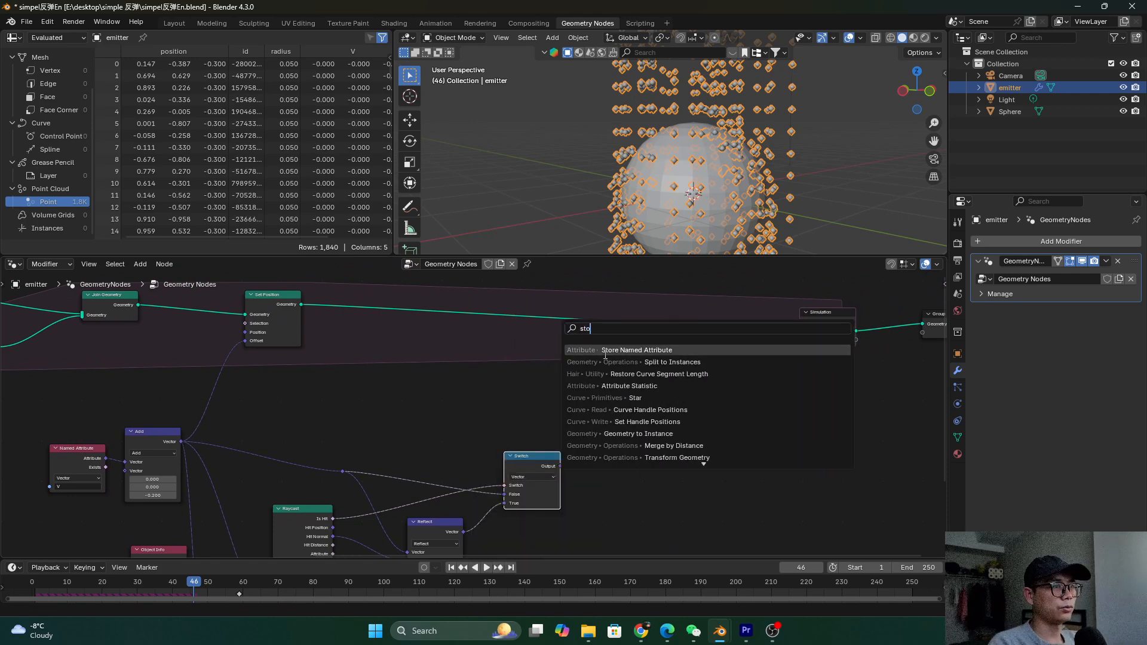
{"action": "key", "text": "Return"}
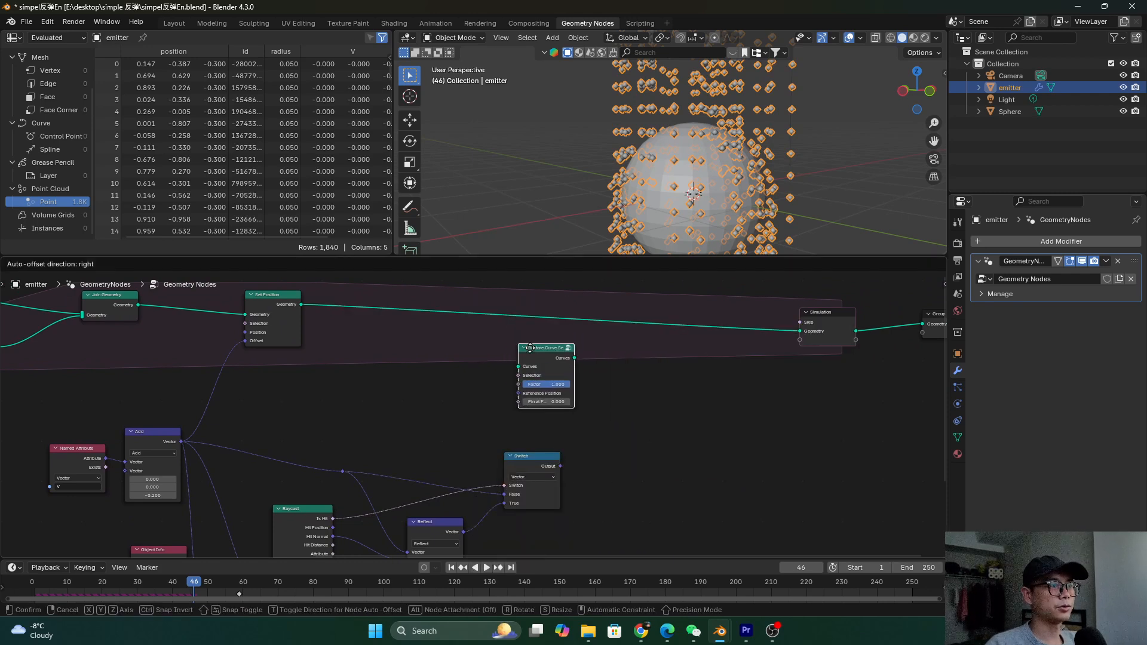
{"action": "left_click", "coordinate": [530, 356]}
{"action": "key", "text": "x"}
{"action": "key", "text": "shift+a"}
{"action": "type", "text": "store"}
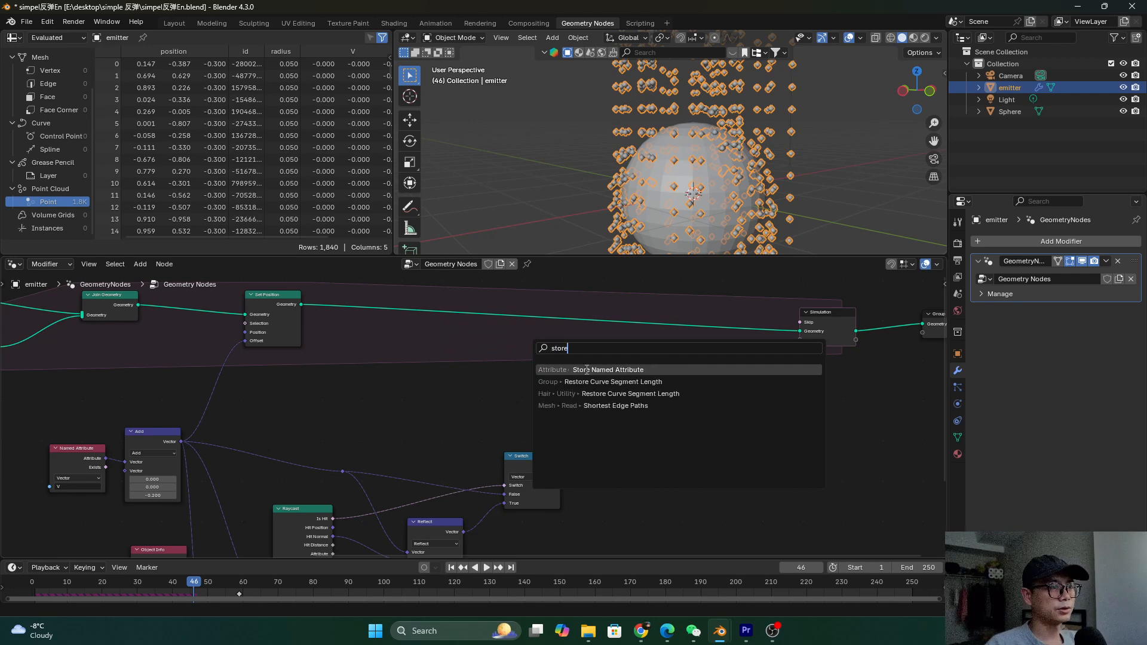
{"action": "key", "text": "Return"}
{"action": "left_click", "coordinate": [583, 349]}
Feed the Switch output into the stored Value, naming the attribute V with Vector type
{"action": "scroll", "coordinate": [568, 506], "scroll_direction": "up", "scroll_amount": 2}
{"action": "left_click_drag", "start_coordinate": [565, 490], "coordinate": [557, 368]}
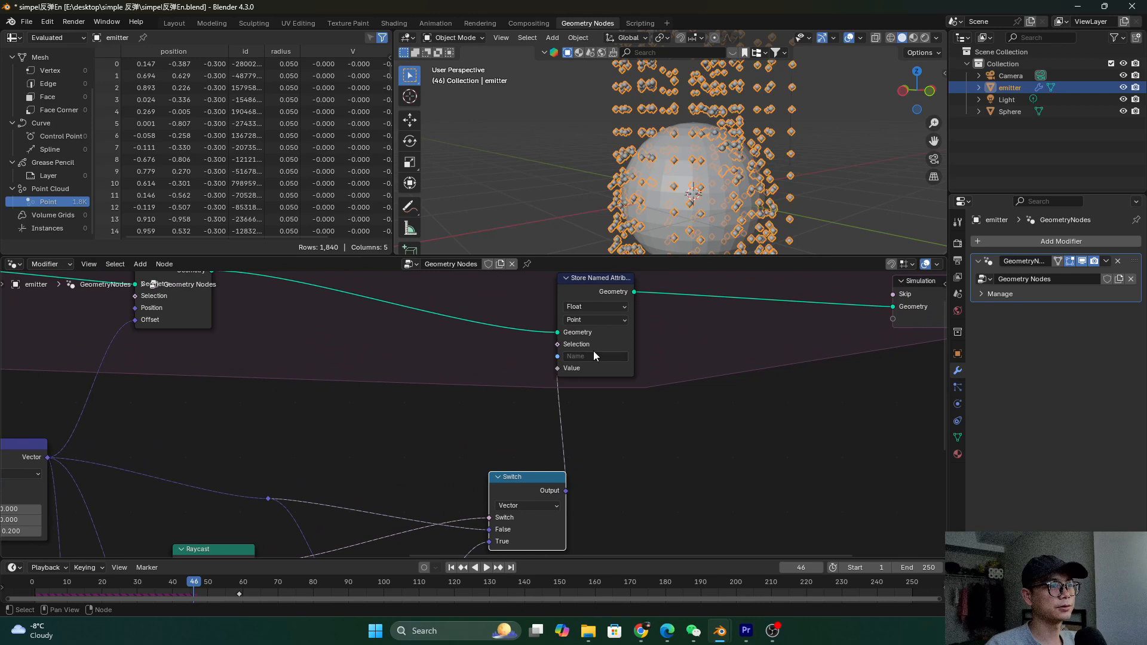
{"action": "left_click", "coordinate": [593, 354]}
{"action": "type", "text": "V"}
{"action": "key", "text": "Return"}
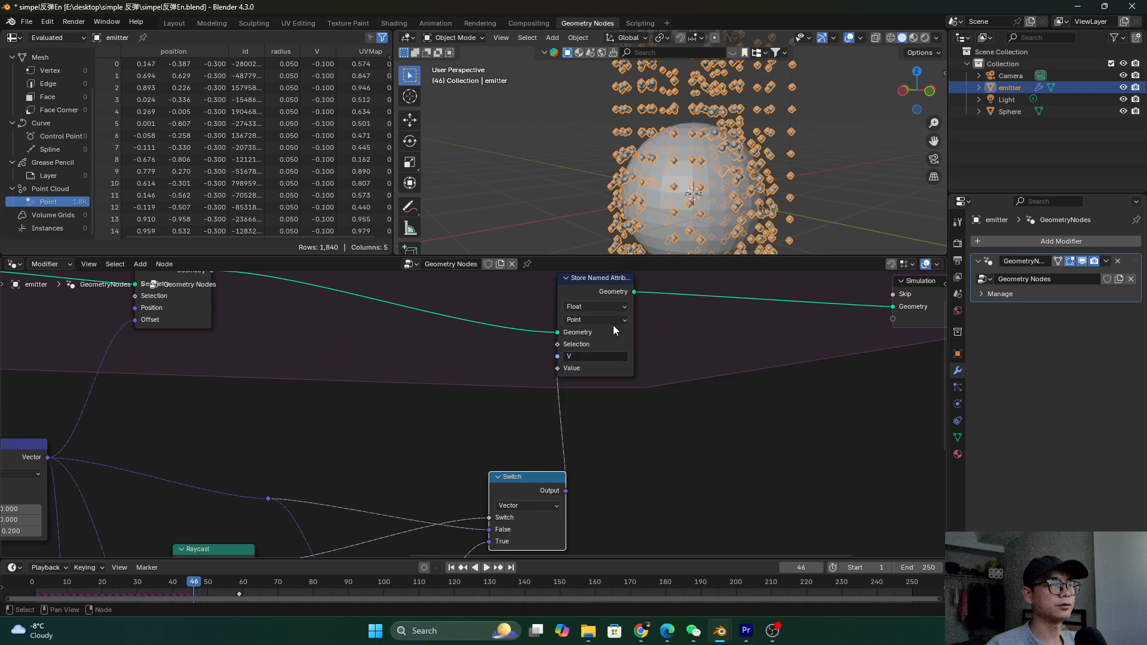
{"action": "left_click", "coordinate": [610, 308]}
{"action": "left_click", "coordinate": [599, 356]}
Save the file, rewind to the first frame and replay the simulation
{"action": "scroll", "coordinate": [596, 332], "scroll_direction": "down", "scroll_amount": 2}
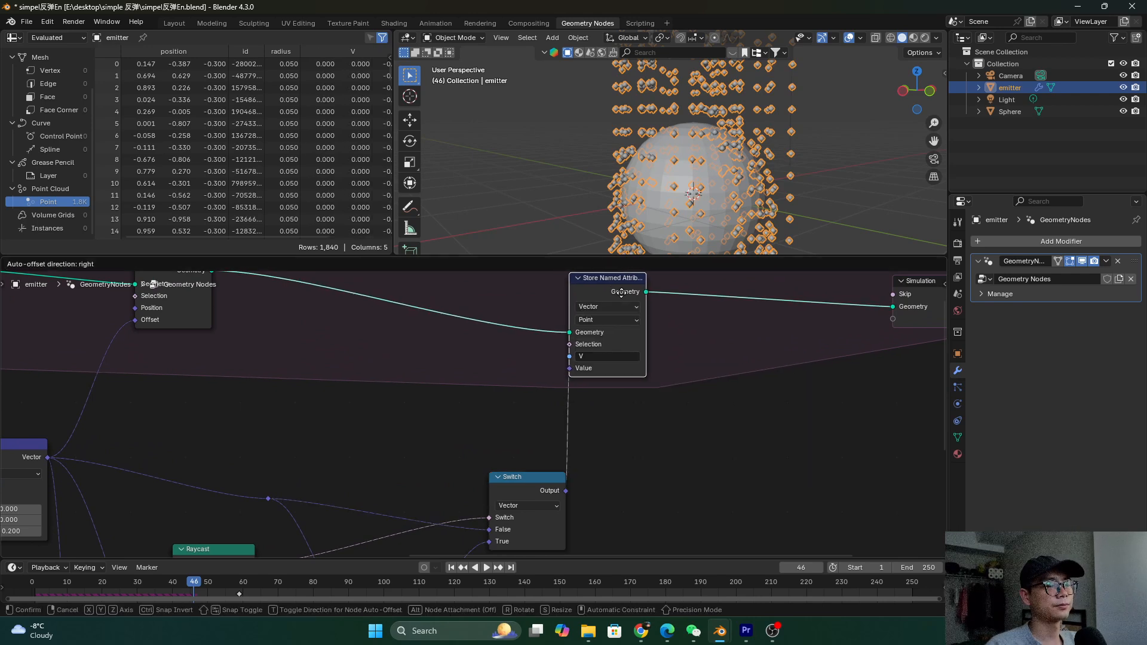
{"action": "key", "text": "ctrl+s"}
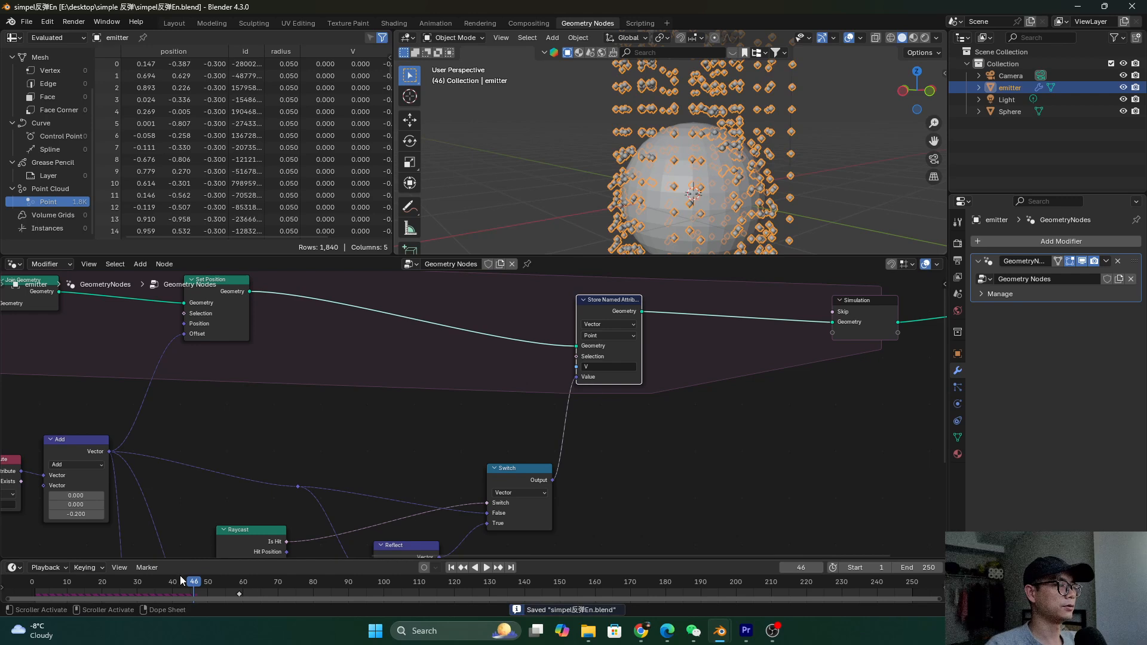
{"action": "key", "text": "shift+Left"}
{"action": "key", "text": "space"}
{"action": "scroll", "coordinate": [717, 155], "scroll_direction": "down", "scroll_amount": 3}
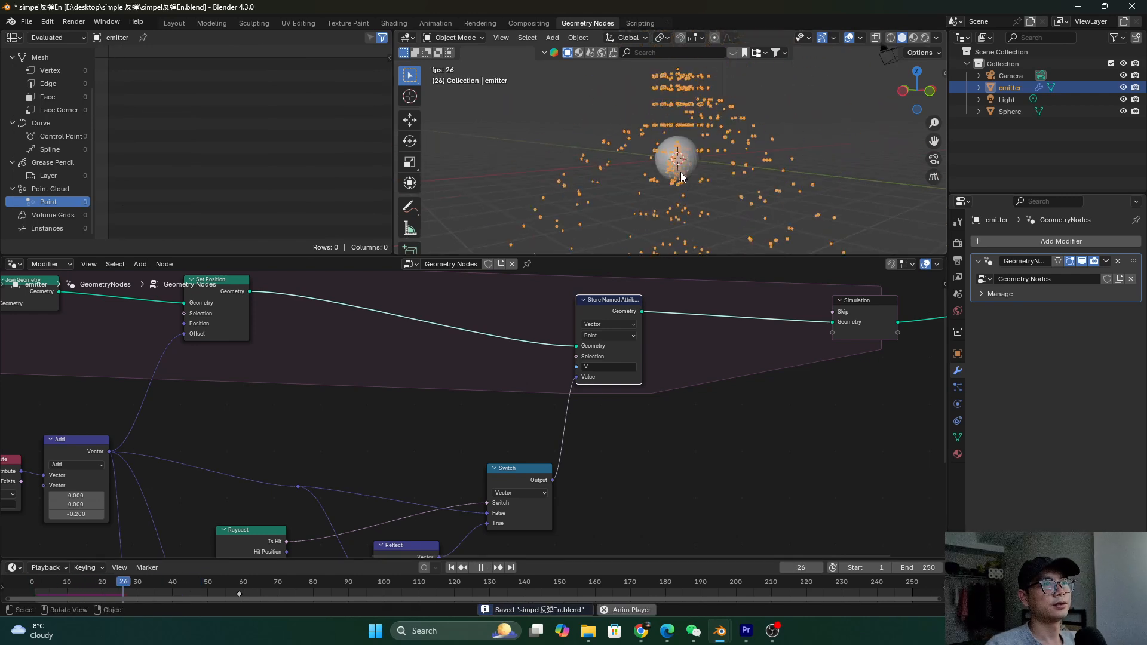
Stop playback and reposition the Store Named Attribute and Set Position nodes
{"action": "middle_click_drag", "start_coordinate": [732, 141], "coordinate": [642, 179]}
{"action": "key", "text": "space"}
{"action": "middle_click_drag", "start_coordinate": [241, 371], "coordinate": [313, 395]}
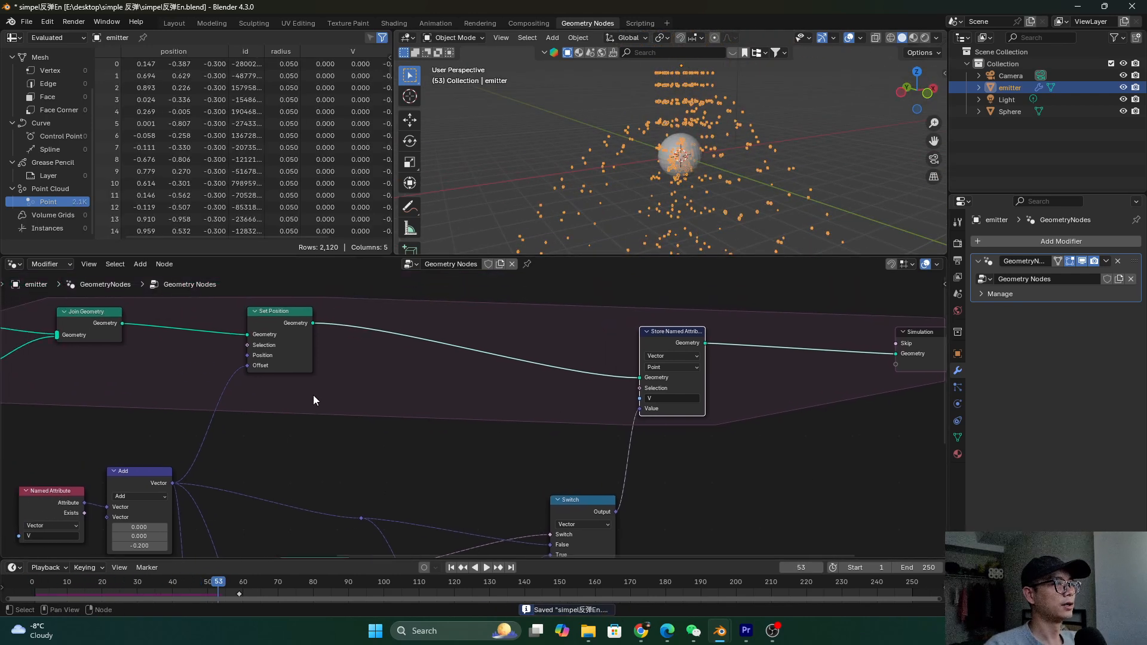
{"action": "scroll", "coordinate": [562, 363], "scroll_direction": "down", "scroll_amount": 1}
{"action": "left_click_drag", "start_coordinate": [641, 352], "coordinate": [643, 328]}
{"action": "scroll", "coordinate": [361, 343], "scroll_direction": "up", "scroll_amount": 3}
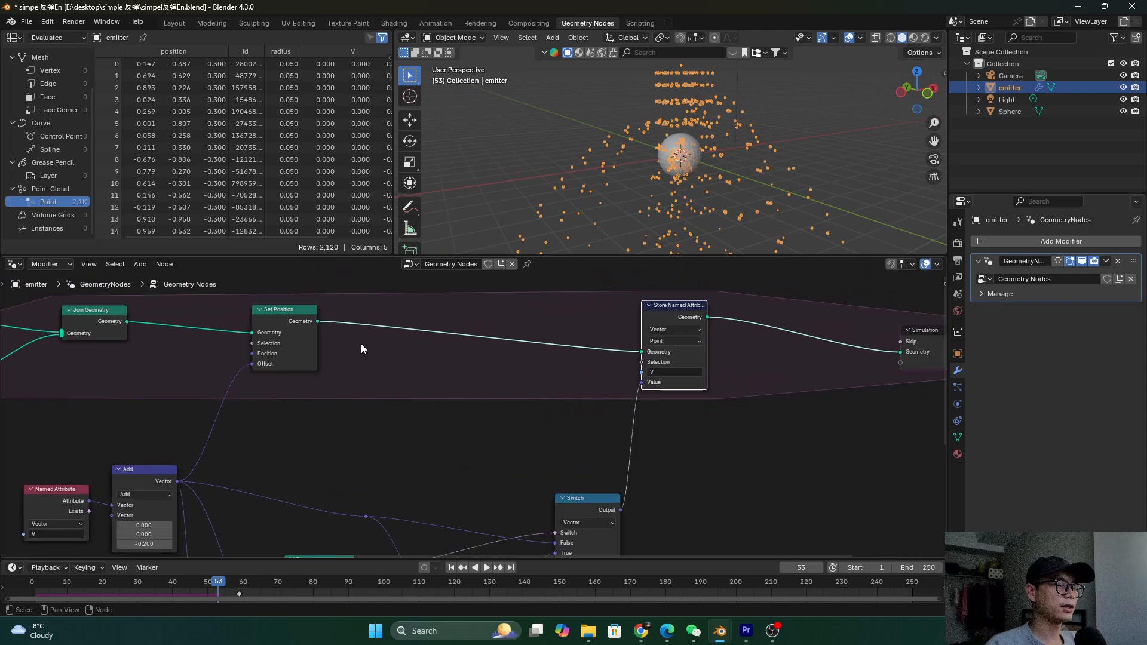
{"action": "left_click_drag", "start_coordinate": [328, 324], "coordinate": [330, 319]}
{"action": "left_click", "coordinate": [139, 449]}
{"action": "left_click", "coordinate": [326, 296]}
Shift the Reflect and Raycast nodes right and reposition the Object Info and Length nodes
{"action": "middle_click_drag", "start_coordinate": [461, 374], "coordinate": [362, 342]}
{"action": "middle_click_drag", "start_coordinate": [260, 472], "coordinate": [306, 443]}
{"action": "left_click_drag", "start_coordinate": [490, 431], "coordinate": [513, 429]}
{"action": "left_click_drag", "start_coordinate": [370, 420], "coordinate": [415, 415]}
{"action": "left_click", "coordinate": [223, 472]}
{"action": "left_click", "coordinate": [272, 540], "text": "shift"}
{"action": "left_click", "coordinate": [305, 515]}
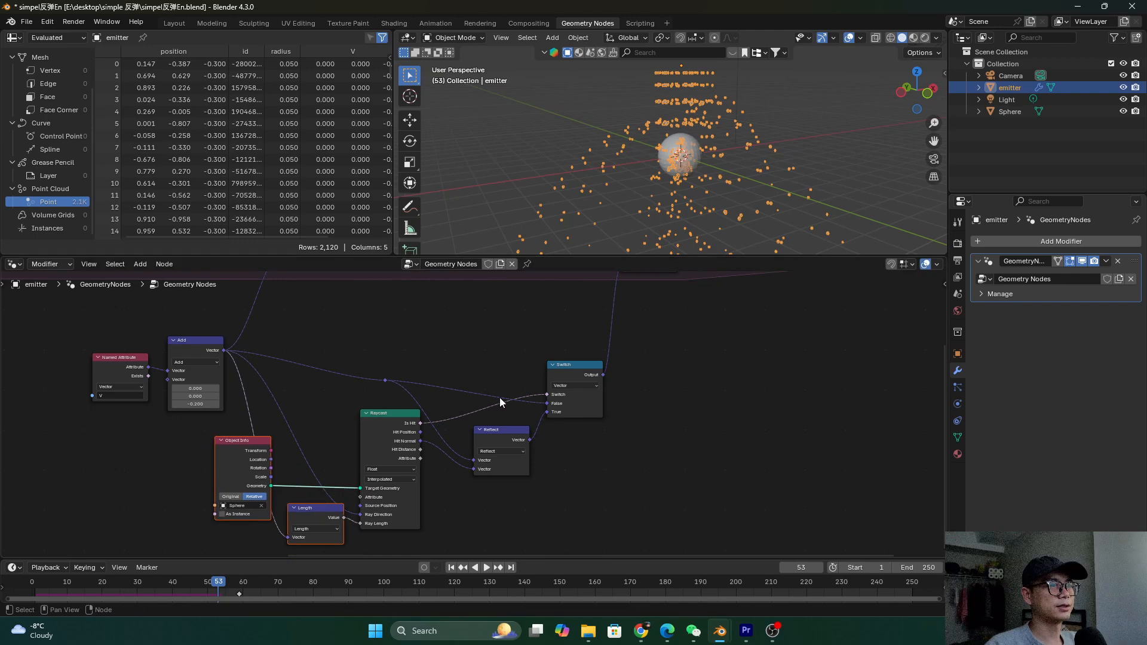
Slide the Store Named Attribute node left next to Set Position and save
{"action": "middle_click_drag", "start_coordinate": [593, 377], "coordinate": [566, 426]}
{"action": "middle_click_drag", "start_coordinate": [611, 297], "coordinate": [601, 361]}
{"action": "left_click_drag", "start_coordinate": [608, 320], "coordinate": [539, 323]}
{"action": "scroll", "coordinate": [556, 347], "scroll_direction": "up", "scroll_amount": 2}
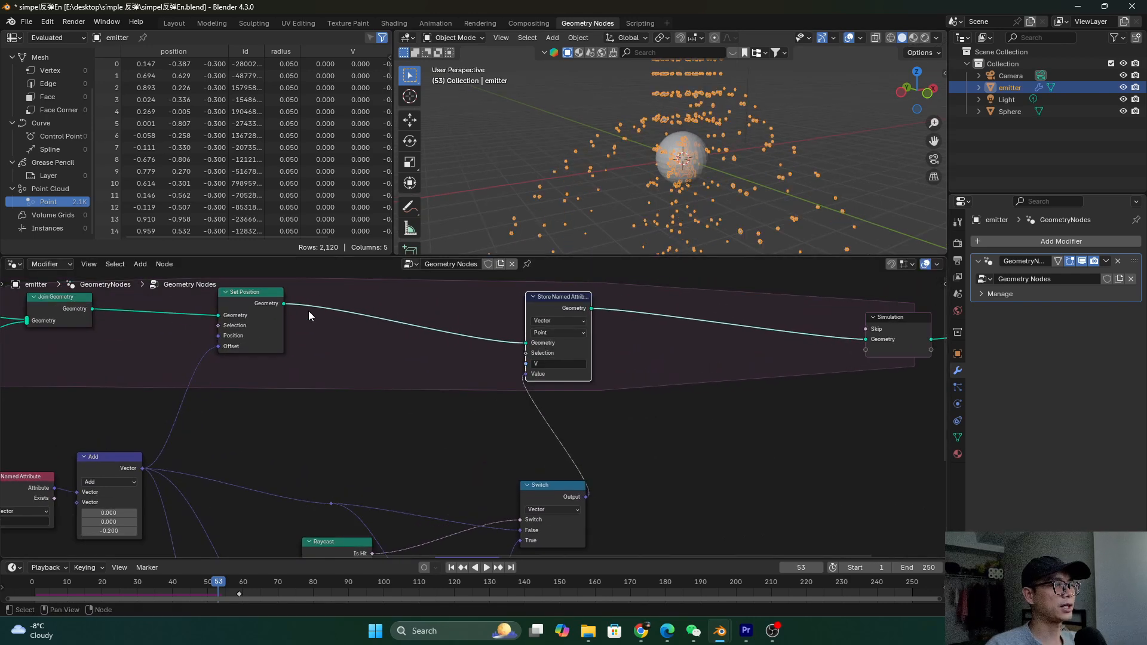
{"action": "left_click", "coordinate": [252, 310]}
{"action": "left_click", "coordinate": [559, 296]}
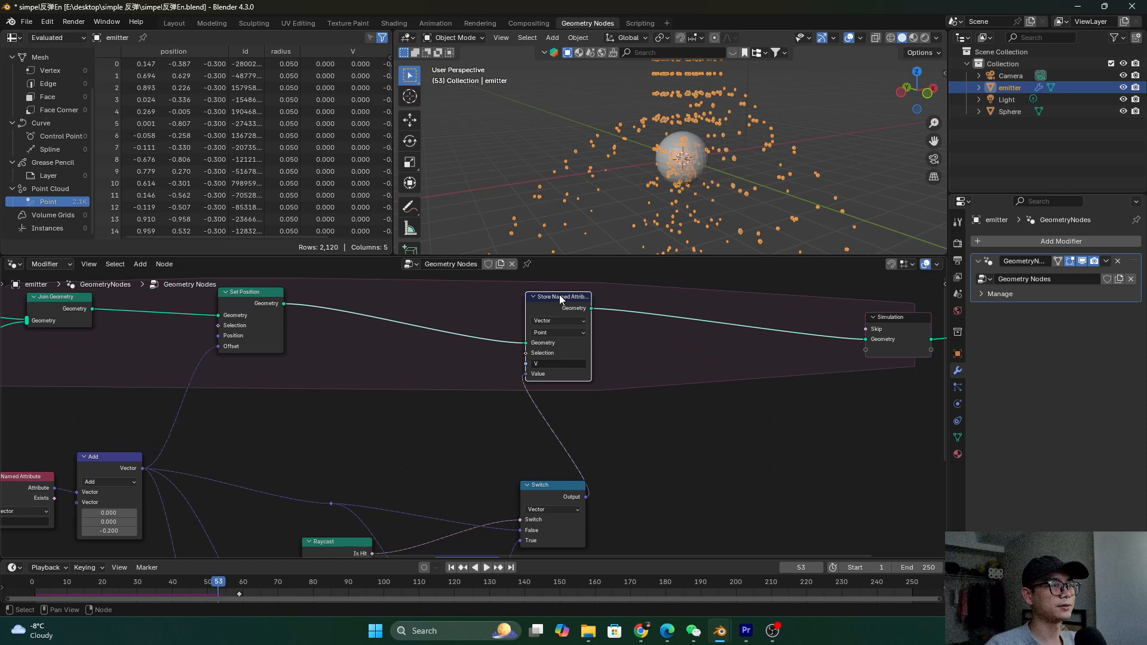
{"action": "left_click_drag", "start_coordinate": [582, 310], "coordinate": [569, 309]}
{"action": "scroll", "coordinate": [532, 358], "scroll_direction": "up", "scroll_amount": 1}
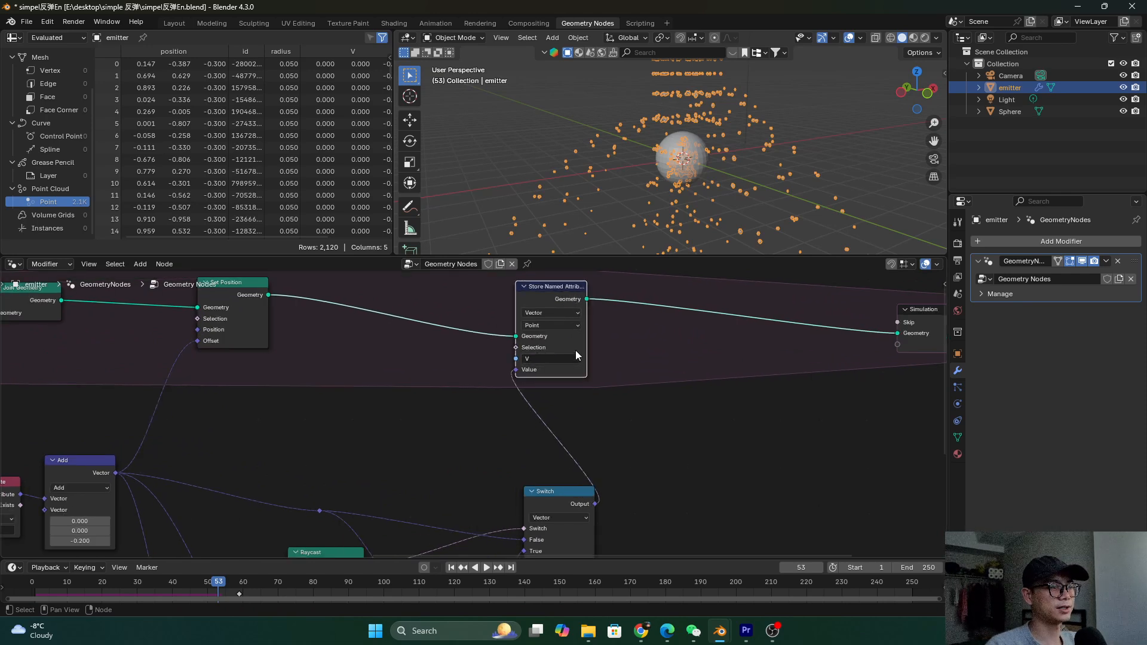
{"action": "scroll", "coordinate": [550, 395], "scroll_direction": "down", "scroll_amount": 2}
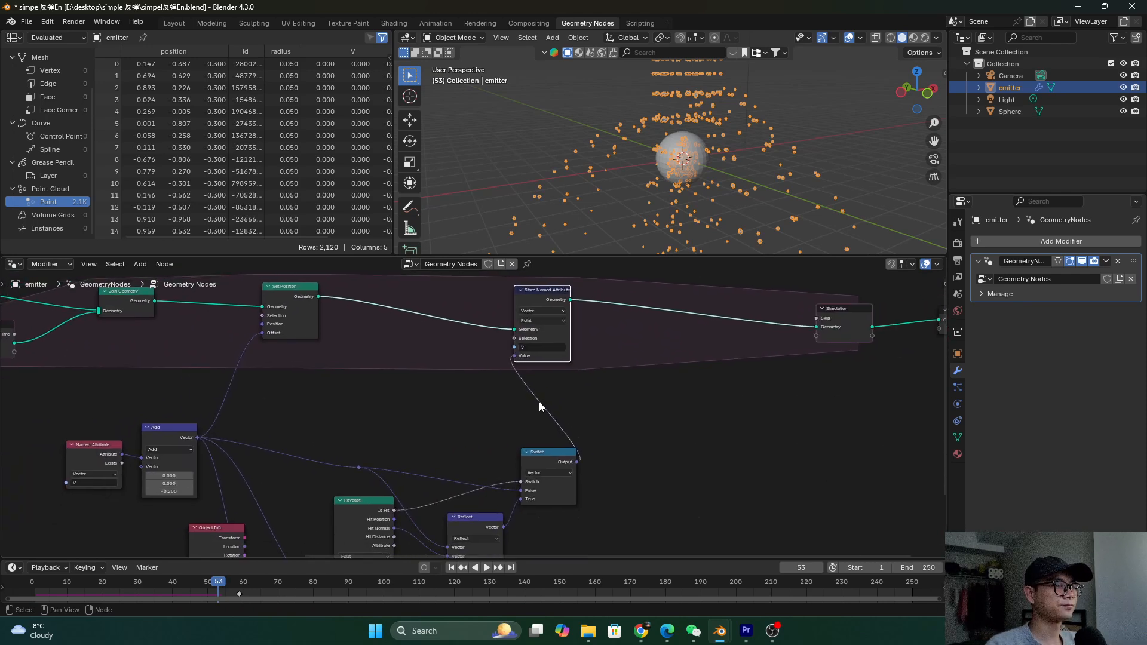
{"action": "left_click", "coordinate": [298, 306]}
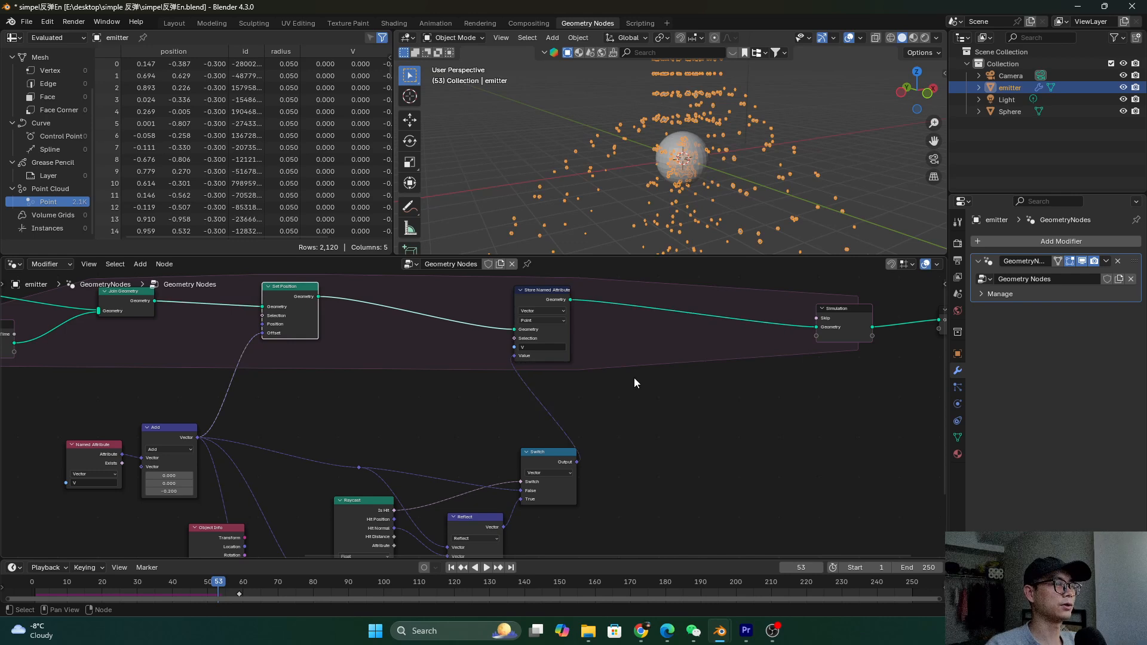
{"action": "left_click", "coordinate": [548, 290]}
{"action": "key", "text": "ctrl+s"}
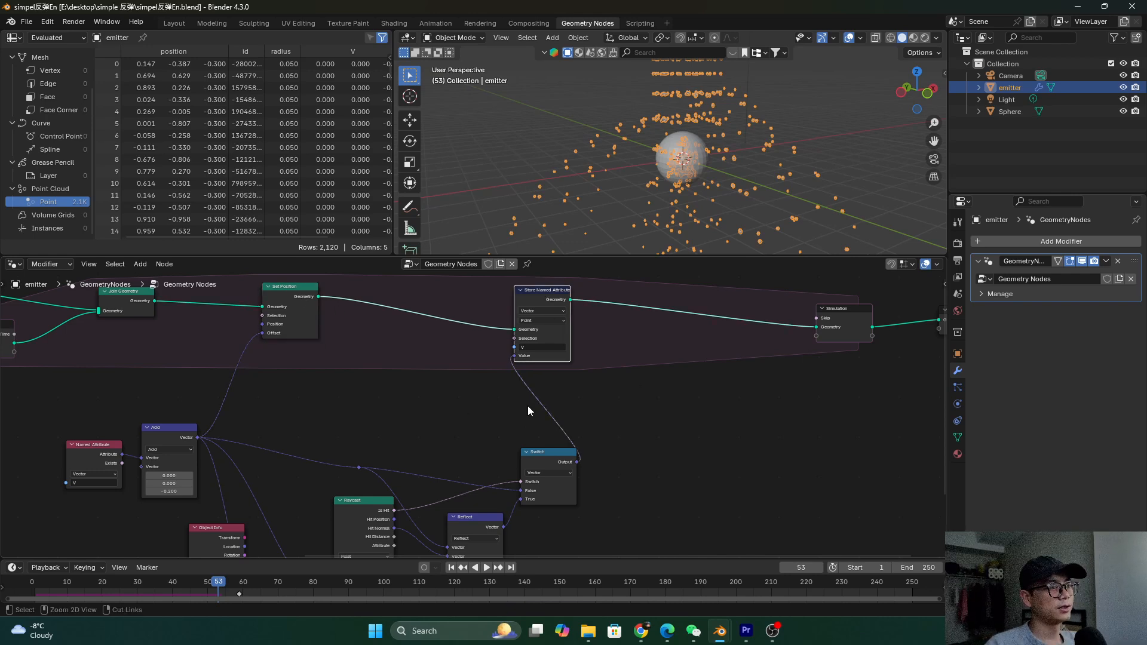
Pan across the node tree and orbit the viewport around the sphere
{"action": "scroll", "coordinate": [525, 339], "scroll_direction": "down", "scroll_amount": 2}
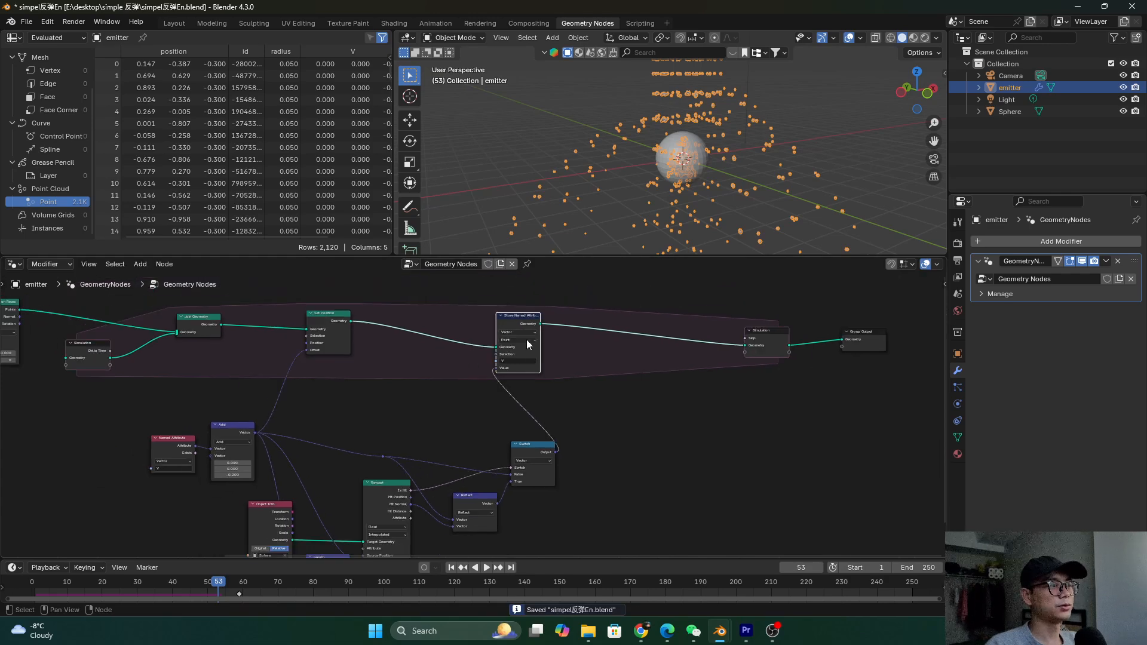
{"action": "middle_click_drag", "start_coordinate": [224, 348], "coordinate": [384, 342]}
{"action": "middle_click_drag", "start_coordinate": [697, 202], "coordinate": [703, 140]}
Set the Add node's Z value to -0.02
{"action": "scroll", "coordinate": [479, 429], "scroll_direction": "up", "scroll_amount": 5}
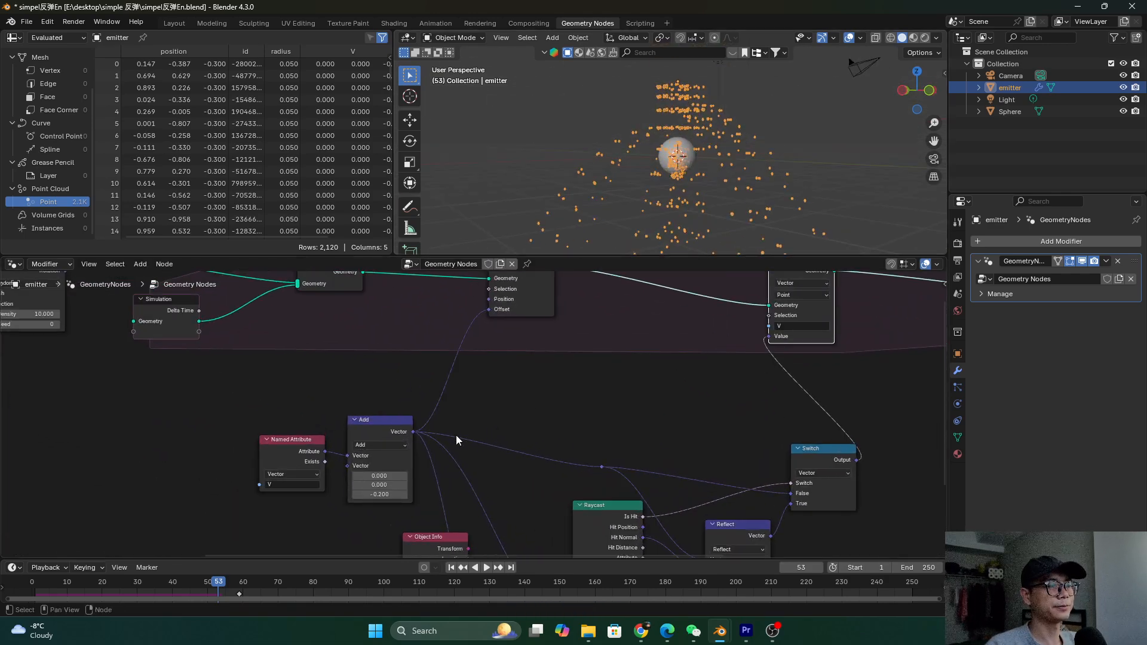
{"action": "left_click", "coordinate": [453, 443]}
{"action": "type", "text": "-0."}
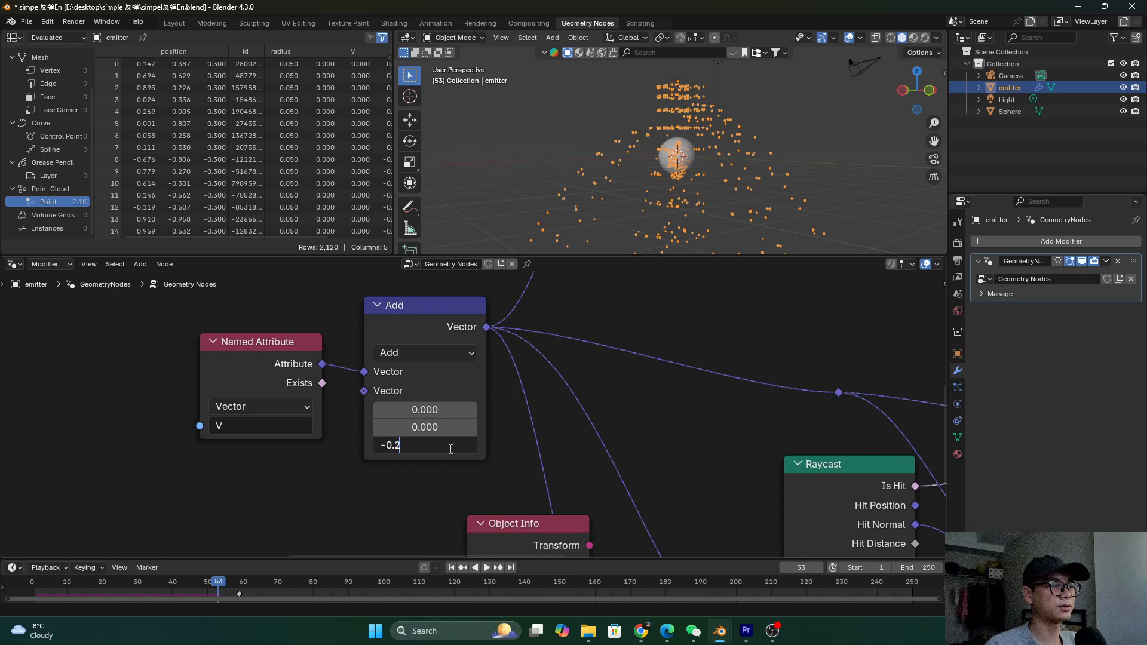
{"action": "type", "text": "02"}
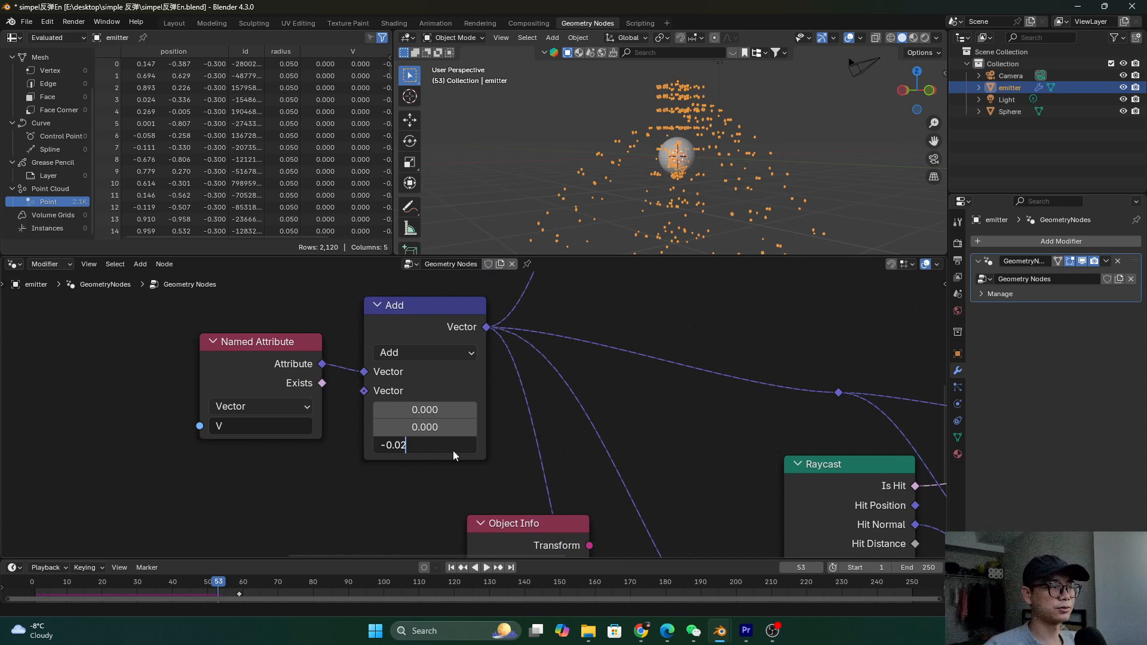
{"action": "key", "text": "Return"}
{"action": "scroll", "coordinate": [631, 392], "scroll_direction": "down", "scroll_amount": 3}
{"action": "scroll", "coordinate": [632, 387], "scroll_direction": "down", "scroll_amount": 1}
{"action": "scroll", "coordinate": [367, 380], "scroll_direction": "up", "scroll_amount": 1}
Change the Scale node's factor to -0.010
{"action": "middle_click_drag", "start_coordinate": [454, 393], "coordinate": [625, 424]}
{"action": "scroll", "coordinate": [624, 424], "scroll_direction": "down", "scroll_amount": 1}
{"action": "middle_click_drag", "start_coordinate": [303, 414], "coordinate": [602, 461]}
{"action": "scroll", "coordinate": [300, 410], "scroll_direction": "up", "scroll_amount": 8}
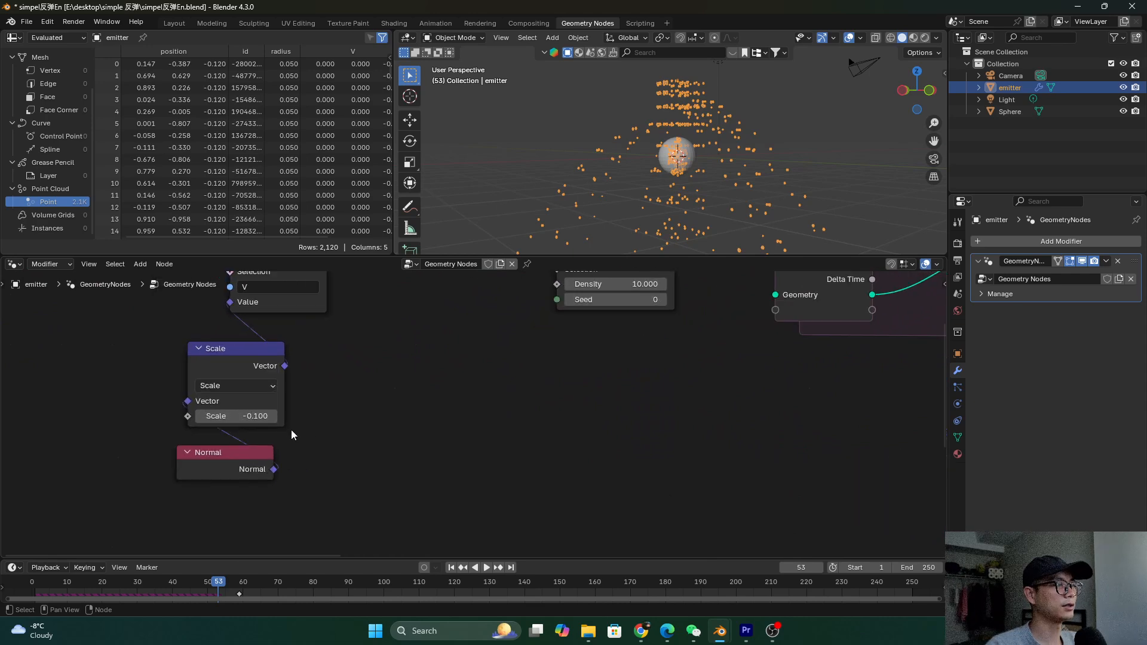
{"action": "left_click", "coordinate": [209, 421]}
{"action": "left_click", "coordinate": [208, 423]}
{"action": "key", "text": "BackSpace"}
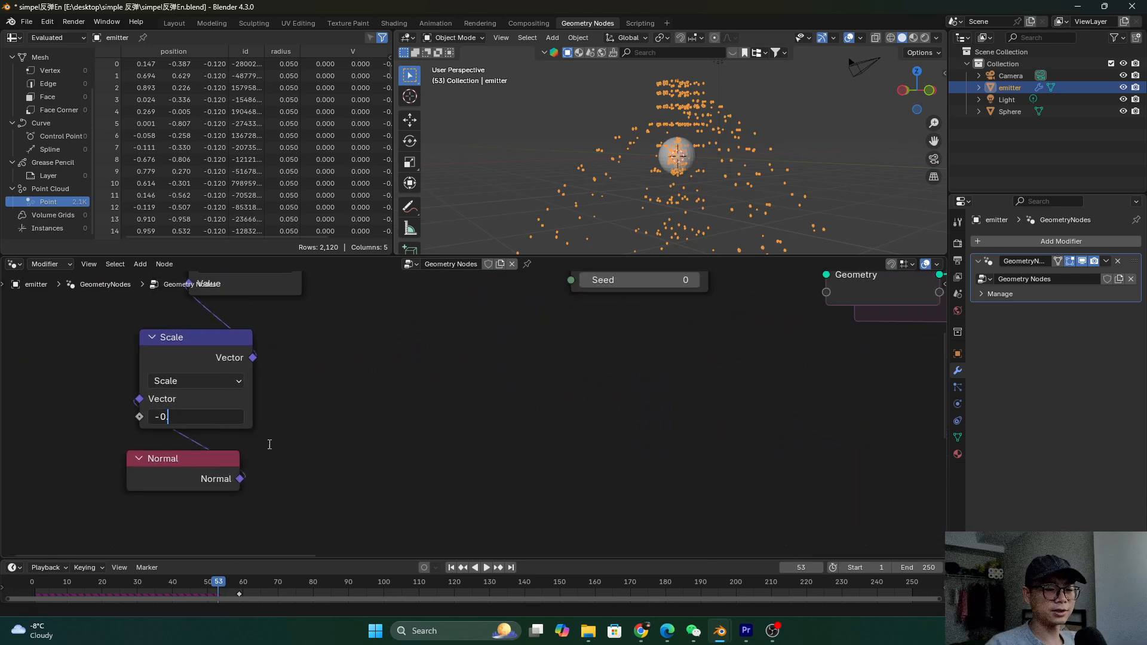
{"action": "type", "text": "01"}
{"action": "key", "text": "Return"}
{"action": "scroll", "coordinate": [278, 400], "scroll_direction": "down", "scroll_amount": 13}
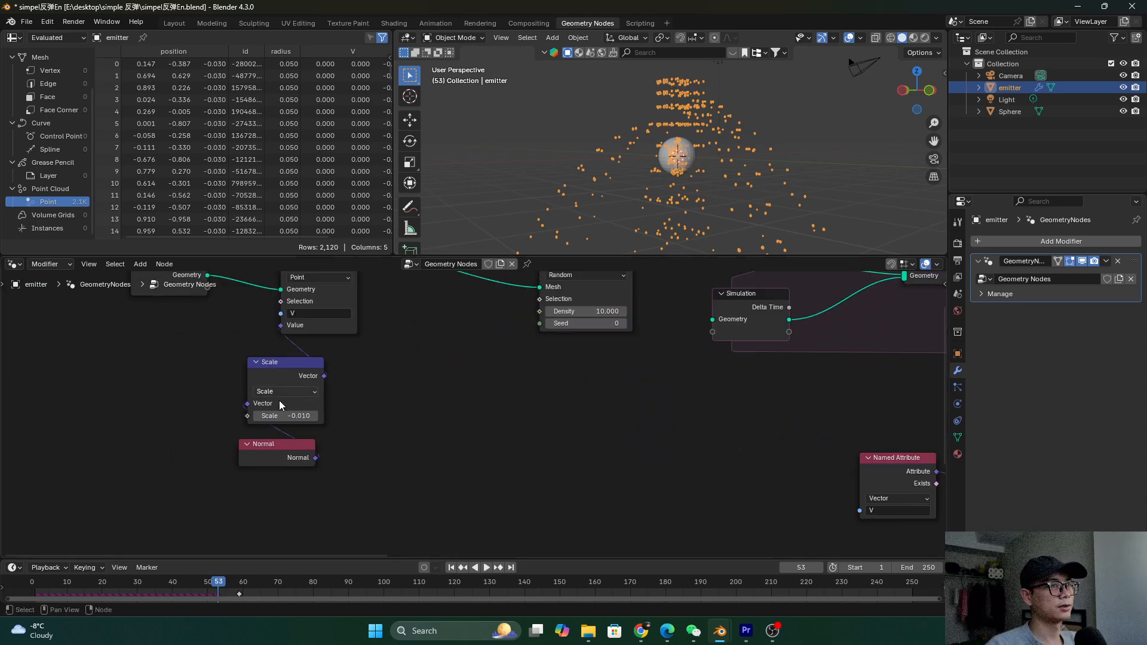
Save, rewind and replay the simulation, stopping at frame 55
{"action": "middle_click_drag", "start_coordinate": [792, 442], "coordinate": [414, 425]}
{"action": "key", "text": "ctrl+s"}
{"action": "key", "text": "shift+Left"}
{"action": "key", "text": "space"}
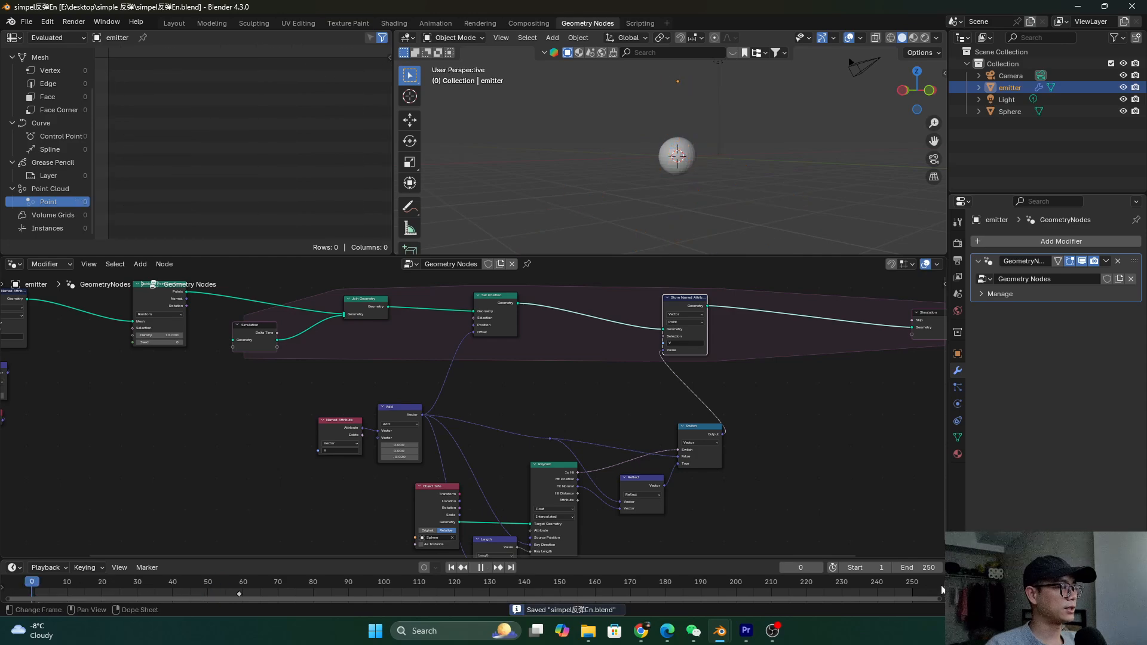
{"action": "scroll", "coordinate": [755, 162], "scroll_direction": "up", "scroll_amount": 2}
{"action": "middle_click_drag", "start_coordinate": [755, 162], "coordinate": [737, 142]}
{"action": "key", "text": "space"}
{"action": "scroll", "coordinate": [607, 339], "scroll_direction": "down", "scroll_amount": 5}
Add a Scene Time node and connect its Frame output to the distribution's Seed
{"action": "scroll", "coordinate": [461, 394], "scroll_direction": "up", "scroll_amount": 5}
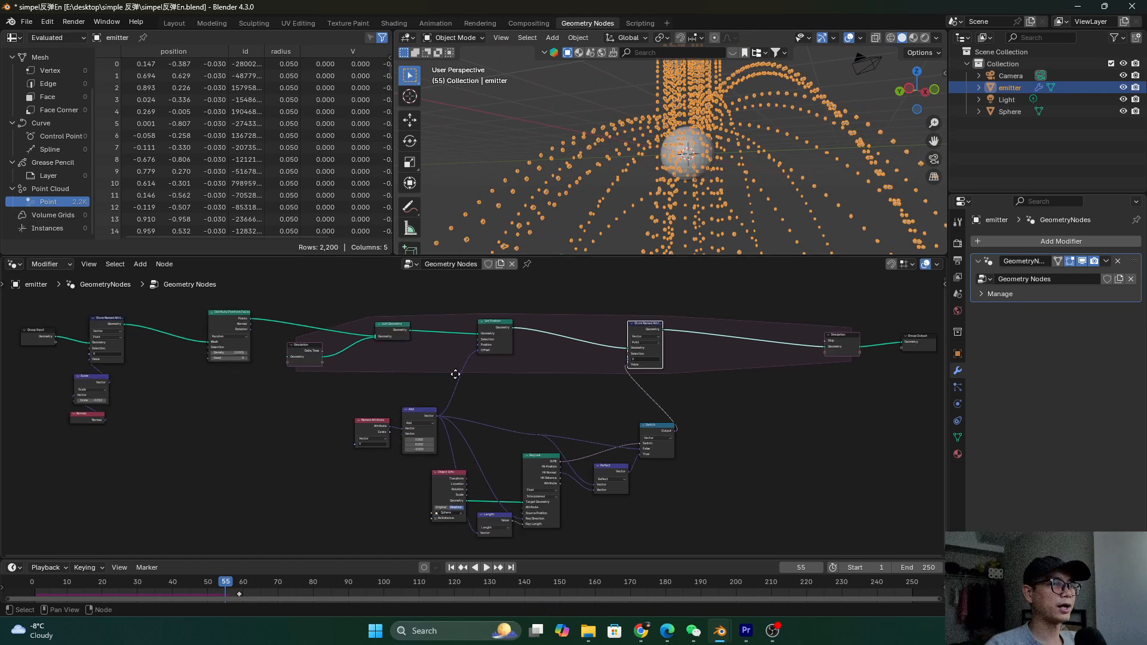
{"action": "middle_click_drag", "start_coordinate": [363, 335], "coordinate": [525, 368]}
{"action": "mouse_move", "coordinate": [738, 142]}
{"action": "middle_mouse_down"}
{"action": "mouse_move", "coordinate": [739, 120]}
{"action": "mouse_move", "coordinate": [740, 138]}
{"action": "middle_mouse_up"}
{"action": "scroll", "coordinate": [466, 335], "scroll_direction": "up", "scroll_amount": 2}
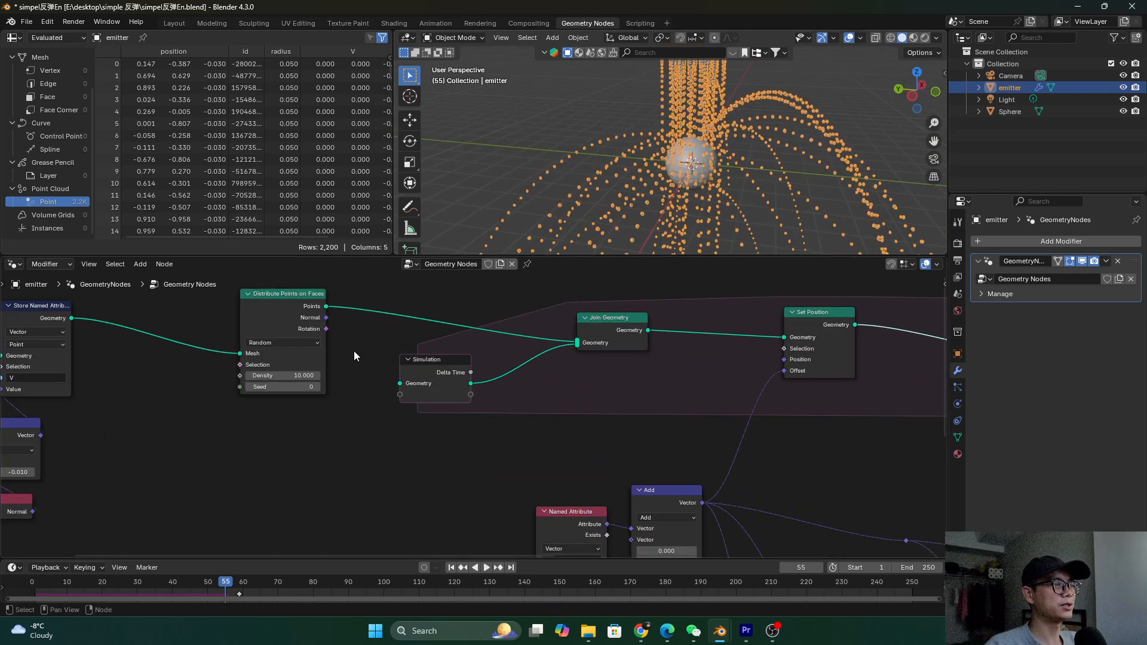
{"action": "scroll", "coordinate": [249, 380], "scroll_direction": "up", "scroll_amount": 1}
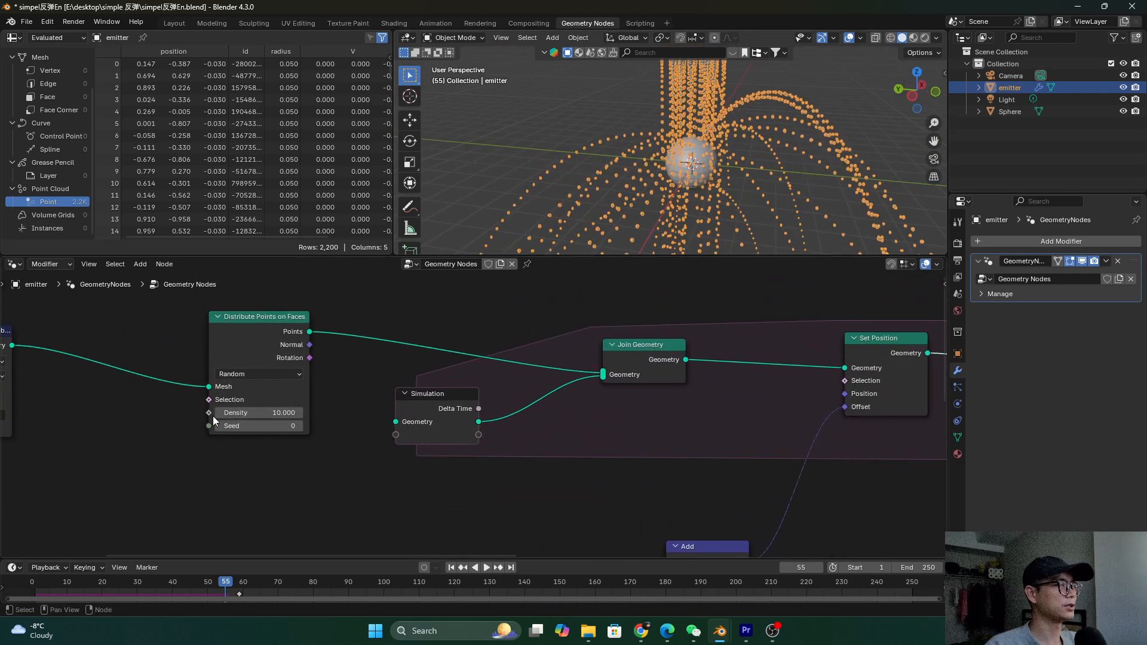
{"action": "key", "text": "shift+a"}
{"action": "type", "text": "sce"}
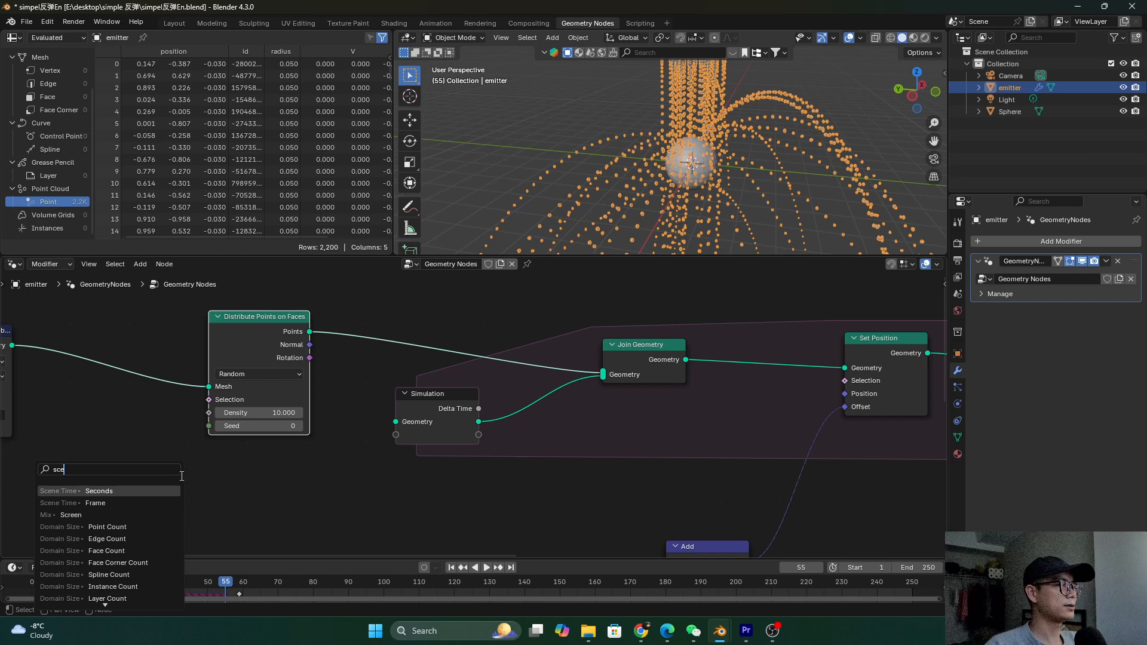
{"action": "left_click", "coordinate": [178, 490]}
{"action": "left_click", "coordinate": [300, 492]}
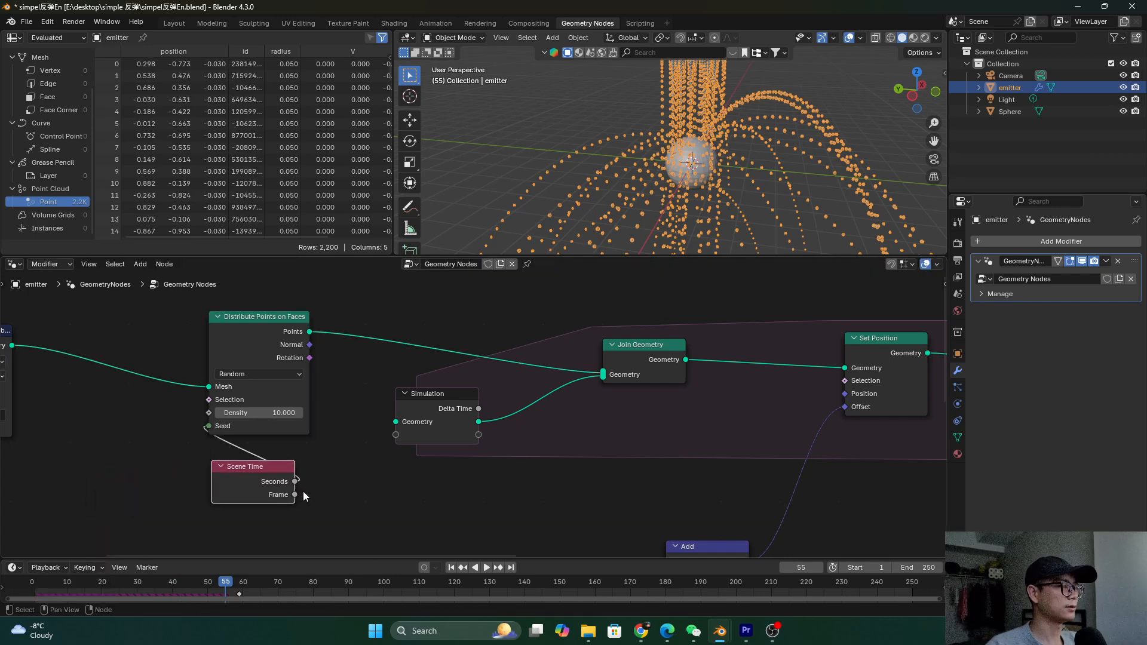
{"action": "left_click_drag", "start_coordinate": [295, 493], "coordinate": [201, 429]}
Save, rewind and replay the simulation until frame 110
{"action": "key", "text": "ctrl+s"}
{"action": "left_click_drag", "start_coordinate": [99, 586], "coordinate": [32, 586]}
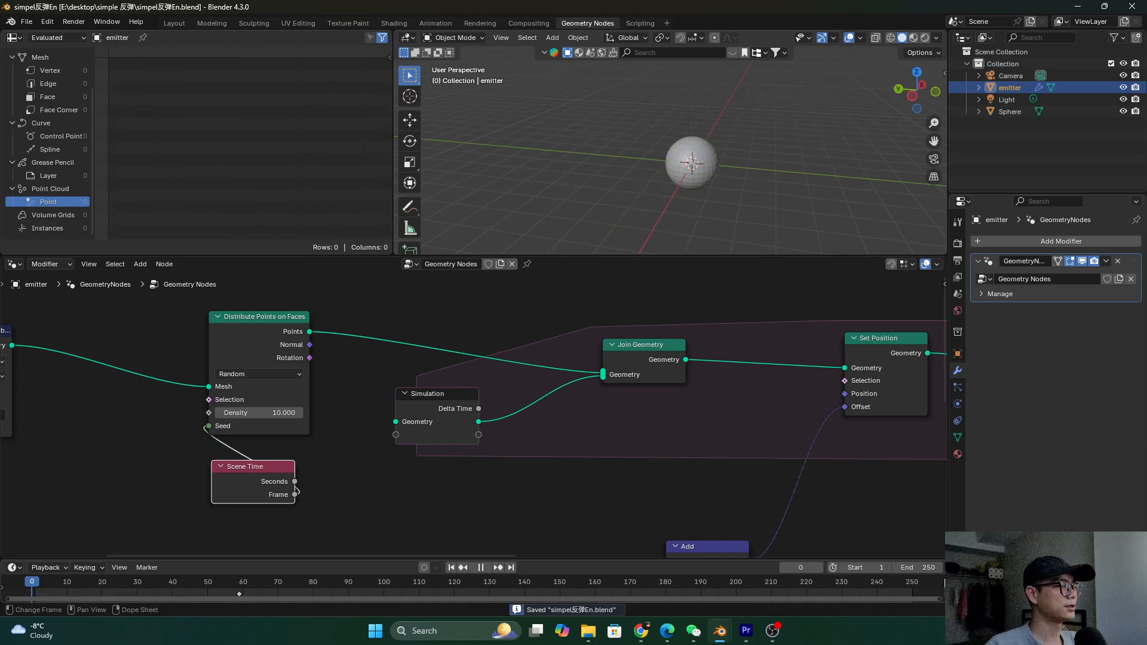
{"action": "key", "text": "space"}
{"action": "middle_click_drag", "start_coordinate": [779, 149], "coordinate": [650, 219]}
{"action": "key", "text": "space"}
Move the output nodes further right and shift the Named Attribute, Add, Raycast and Length nodes
{"action": "scroll", "coordinate": [595, 382], "scroll_direction": "down", "scroll_amount": 3}
{"action": "scroll", "coordinate": [437, 321], "scroll_direction": "down", "scroll_amount": 2}
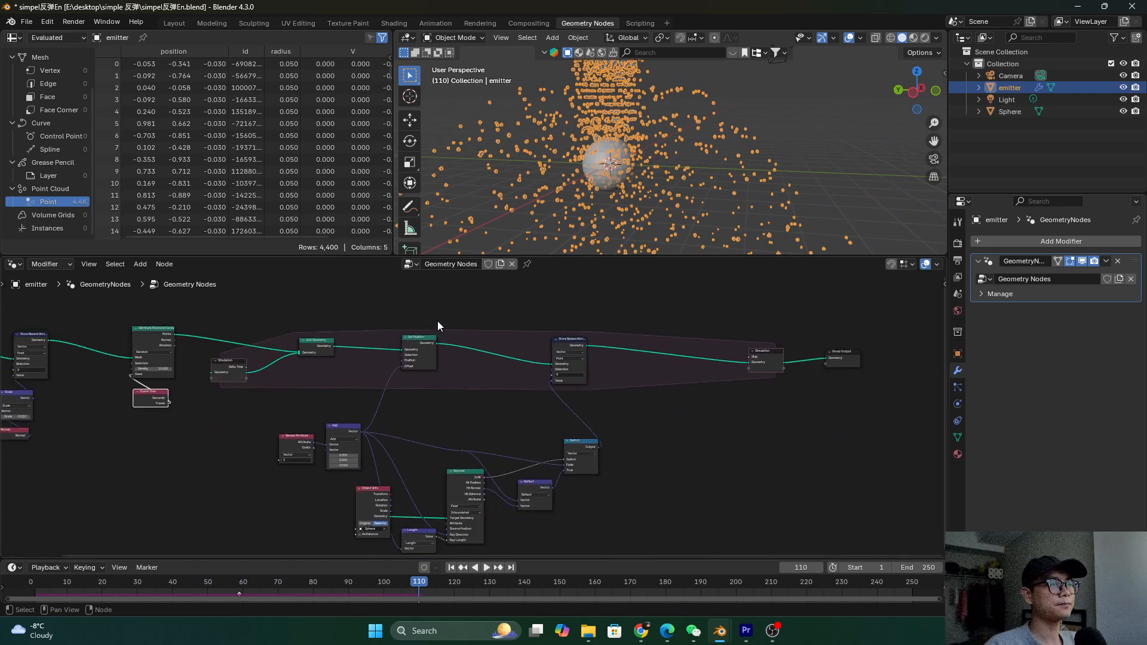
{"action": "left_click_drag", "start_coordinate": [705, 361], "coordinate": [906, 344]}
{"action": "left_click_drag", "start_coordinate": [261, 410], "coordinate": [369, 412]}
{"action": "left_click_drag", "start_coordinate": [452, 519], "coordinate": [536, 471]}
Wrap the nine collision nodes in a new frame
{"action": "left_click", "coordinate": [491, 463]}
{"action": "left_click_drag", "start_coordinate": [335, 325], "coordinate": [525, 491]}
{"action": "key", "text": "ctrl+j"}
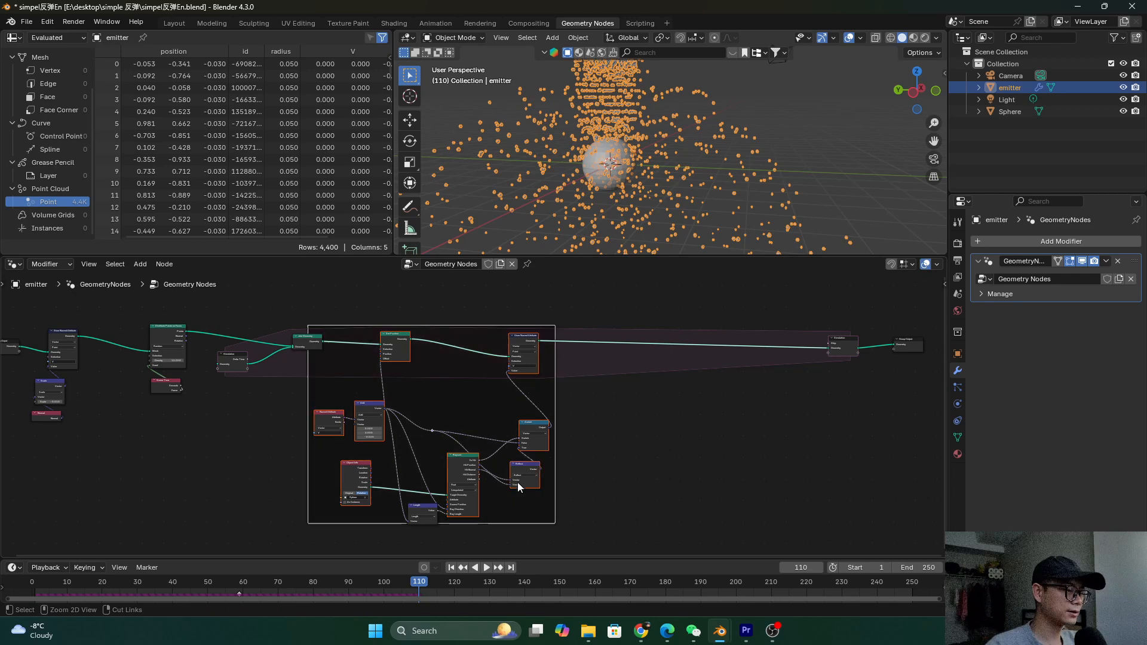
{"action": "scroll", "coordinate": [472, 413], "scroll_direction": "up", "scroll_amount": 1}
Label the frame 'Collide with object'
{"action": "right_click", "coordinate": [417, 327]}
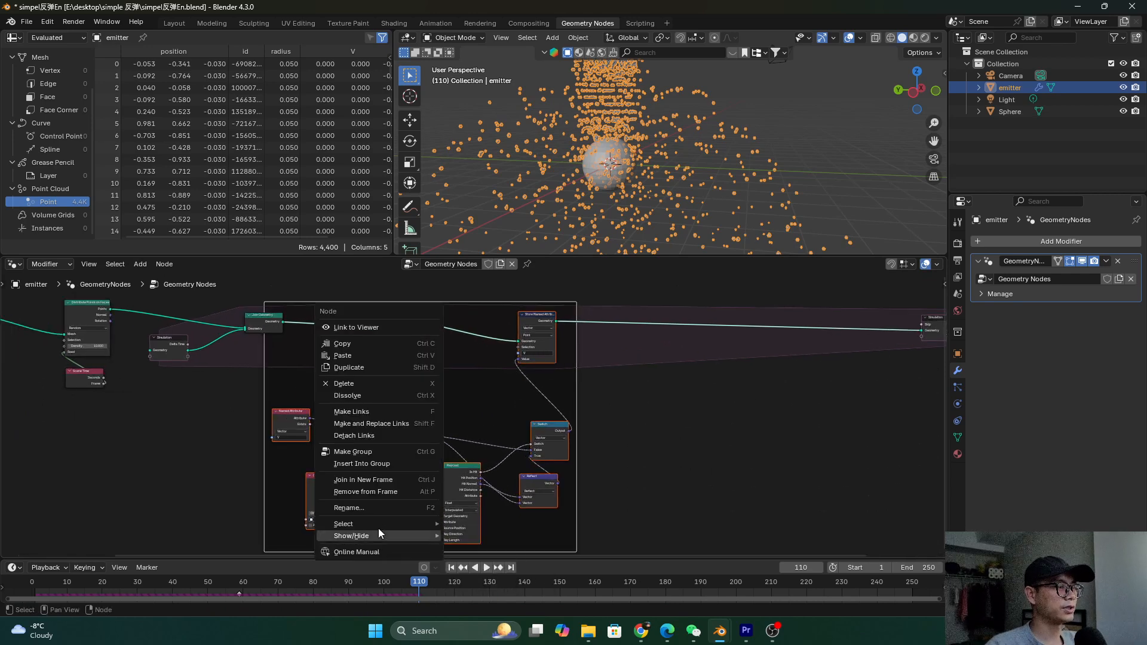
{"action": "left_click", "coordinate": [374, 508]}
{"action": "type", "text": "Col"}
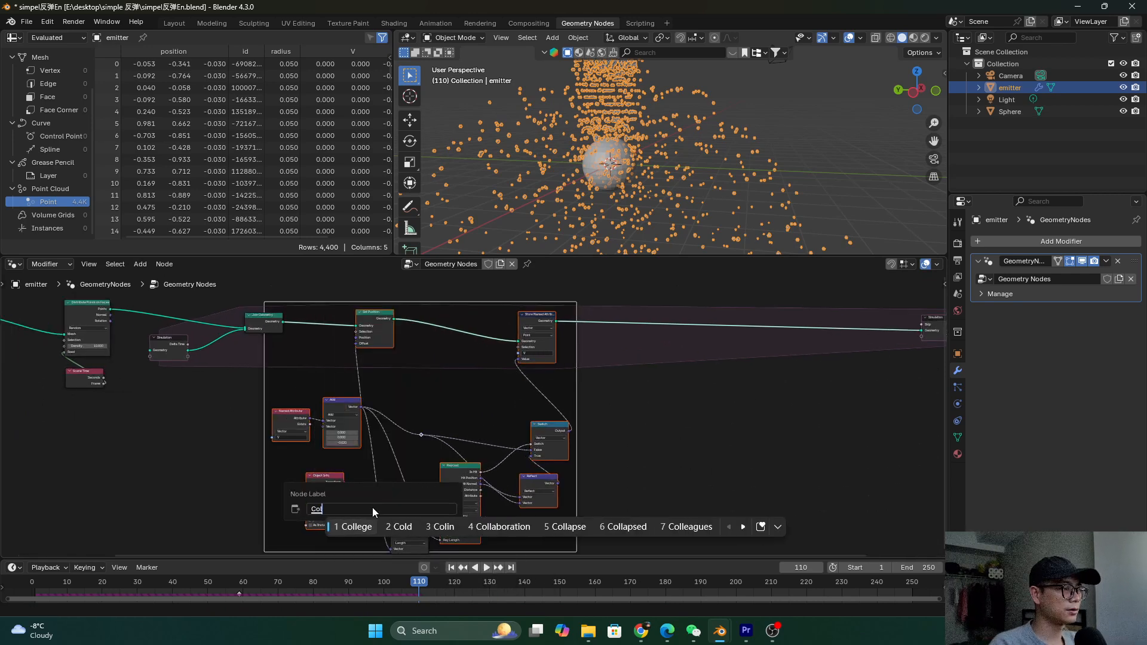
{"action": "type", "text": "lide with'y"}
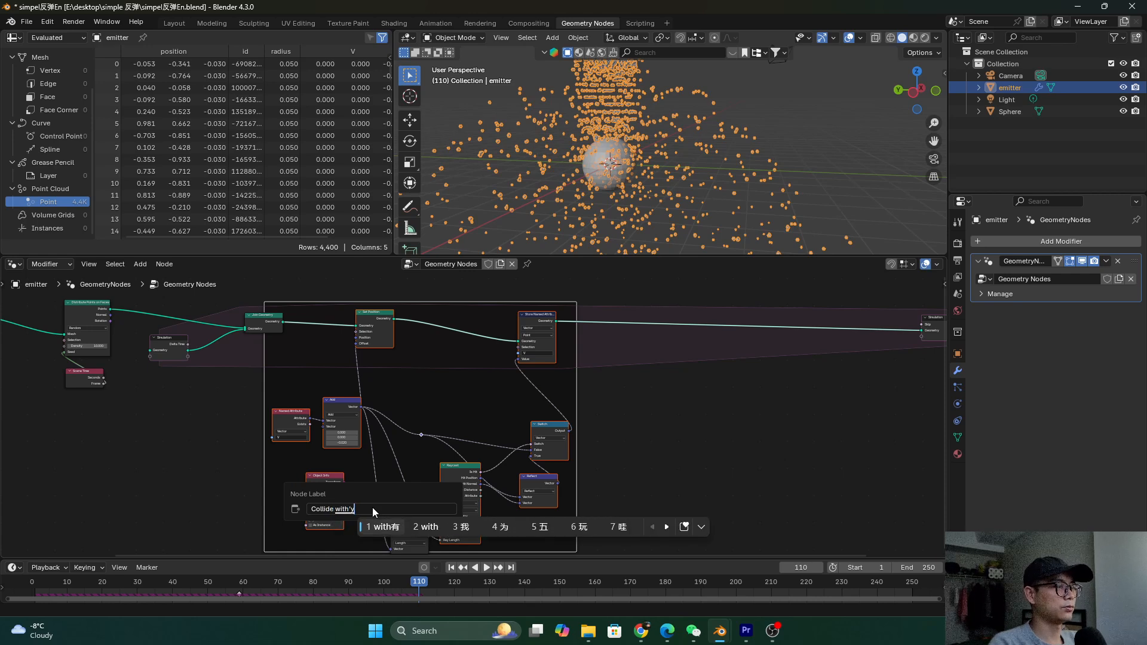
{"action": "key", "text": "Return"}
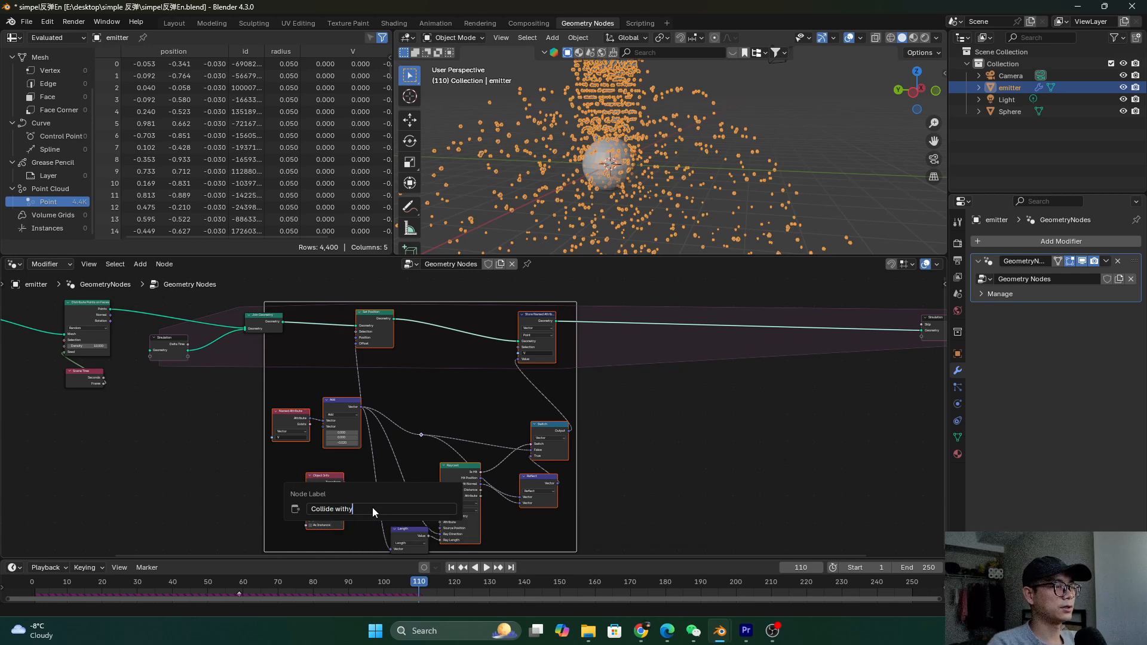
{"action": "key", "text": "BackSpace"}
{"action": "key", "text": "BackSpace"}
{"action": "type", "text": "object"}
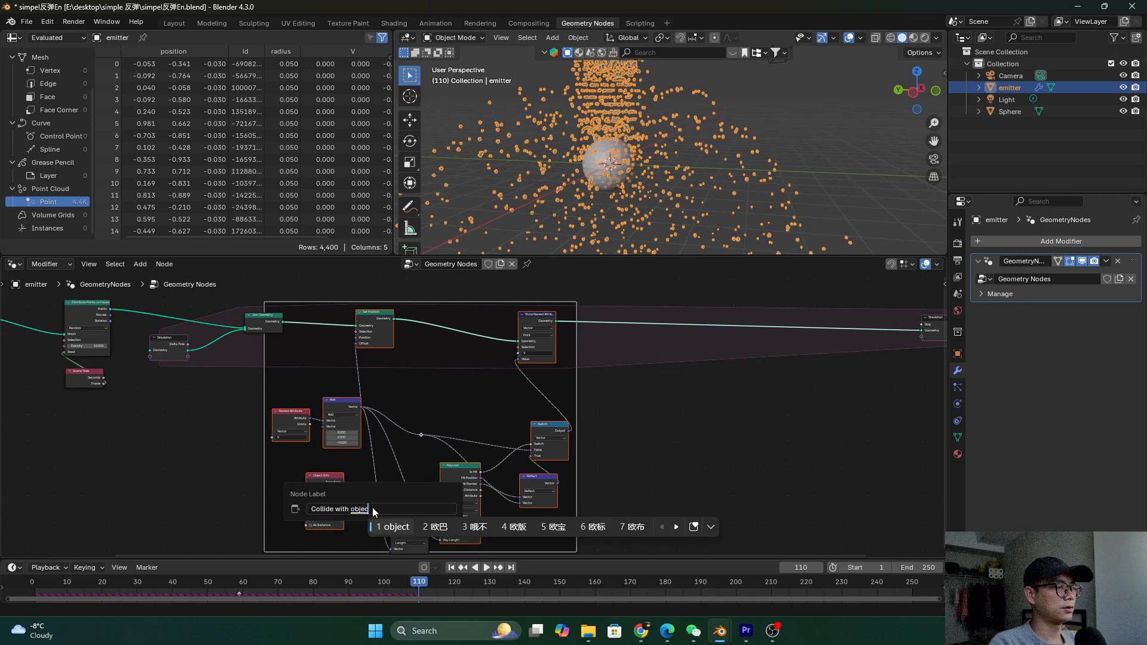
{"action": "key", "text": "Return"}
{"action": "key", "text": "Return"}
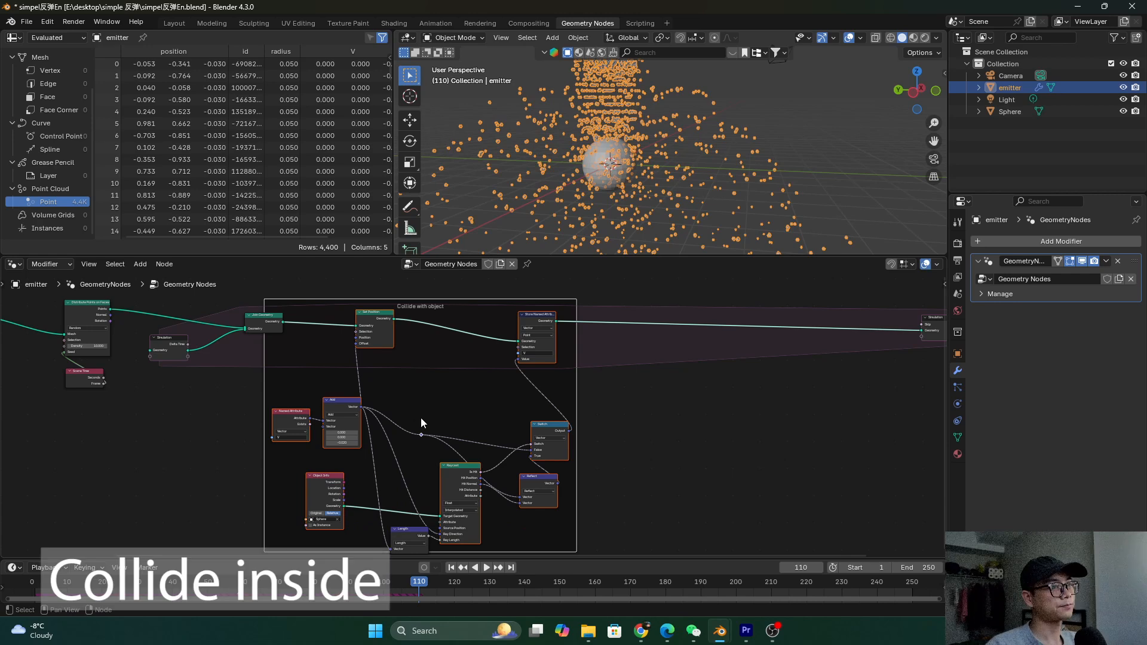
{"action": "scroll", "coordinate": [509, 410], "scroll_direction": "down", "scroll_amount": 1}
Move Simulation Output and Group Output further right to make room
{"action": "middle_click_drag", "start_coordinate": [509, 411], "coordinate": [317, 396]}
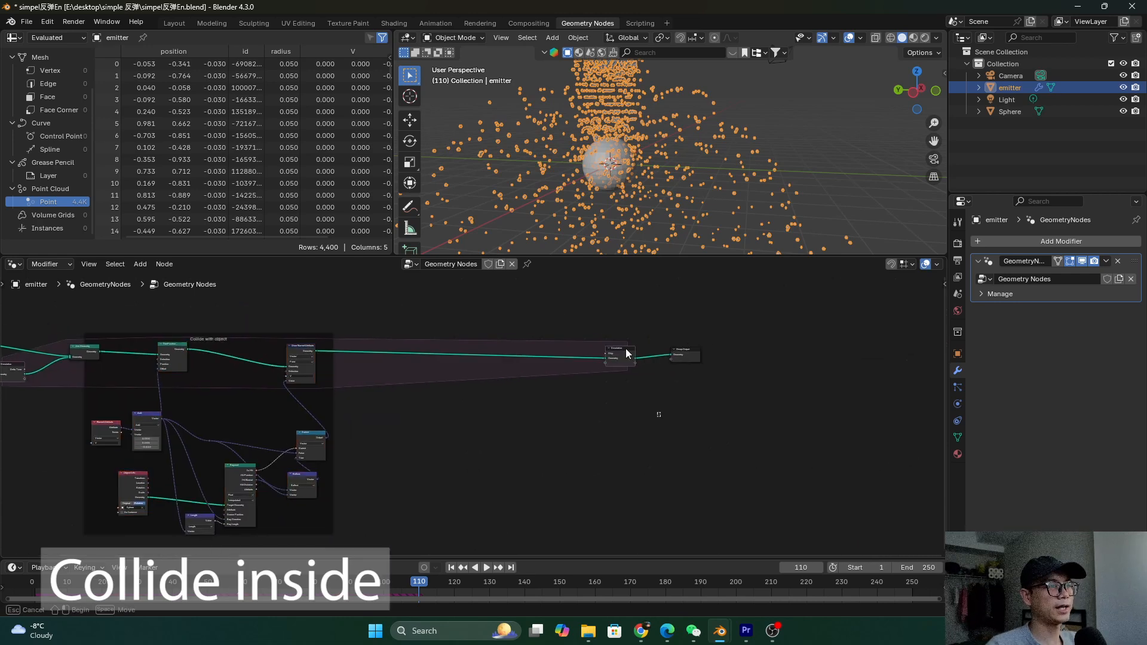
{"action": "left_click_drag", "start_coordinate": [697, 408], "coordinate": [696, 365]}
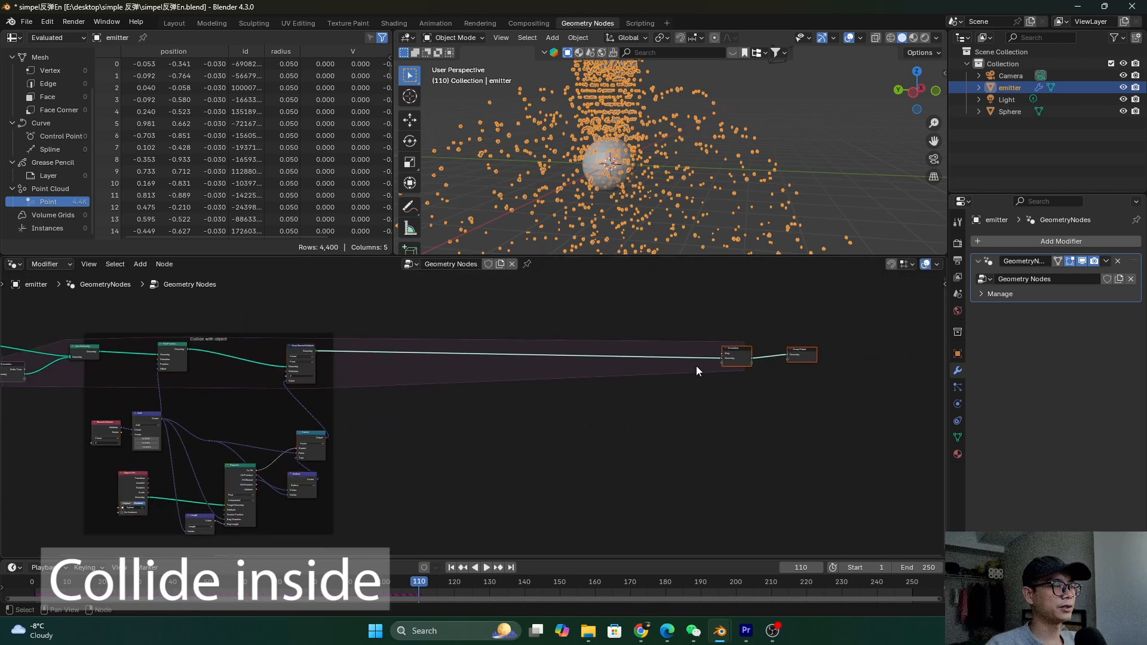
{"action": "scroll", "coordinate": [627, 341], "scroll_direction": "up", "scroll_amount": 2}
{"action": "middle_click_drag", "start_coordinate": [562, 315], "coordinate": [542, 356]}
{"action": "scroll", "coordinate": [513, 352], "scroll_direction": "down", "scroll_amount": 1}
{"action": "middle_click_drag", "start_coordinate": [656, 138], "coordinate": [598, 137]}
{"action": "scroll", "coordinate": [451, 356], "scroll_direction": "up", "scroll_amount": 1}
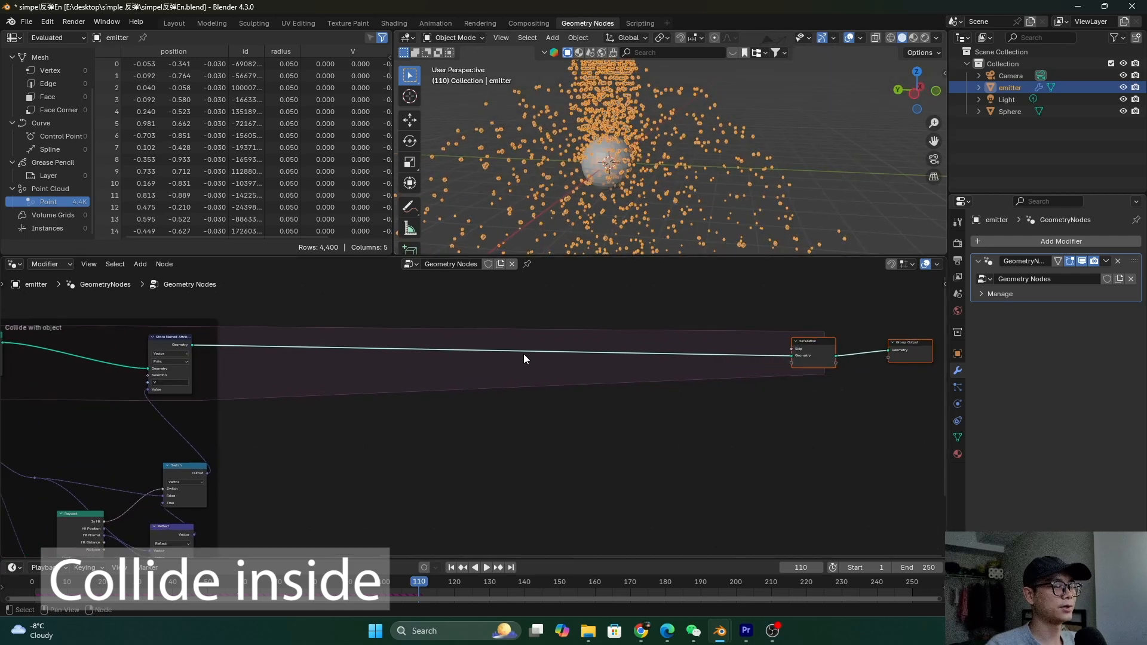
{"action": "middle_click_drag", "start_coordinate": [524, 354], "coordinate": [500, 358]}
{"action": "scroll", "coordinate": [502, 357], "scroll_direction": "up", "scroll_amount": 1}
Drop a Set Position node onto the link before the simulation output
{"action": "key", "text": "shift+a"}
{"action": "type", "text": "s"}
{"action": "key", "text": "Escape"}
{"action": "key", "text": "shift+a"}
{"action": "type", "text": "set"}
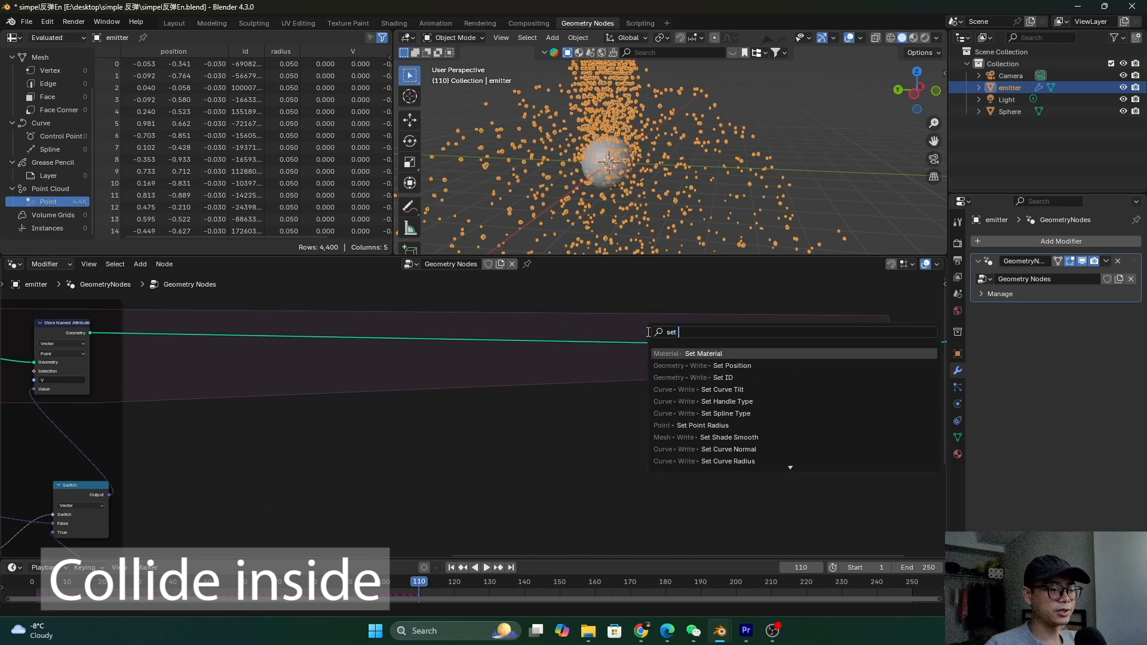
{"action": "key", "text": "Return"}
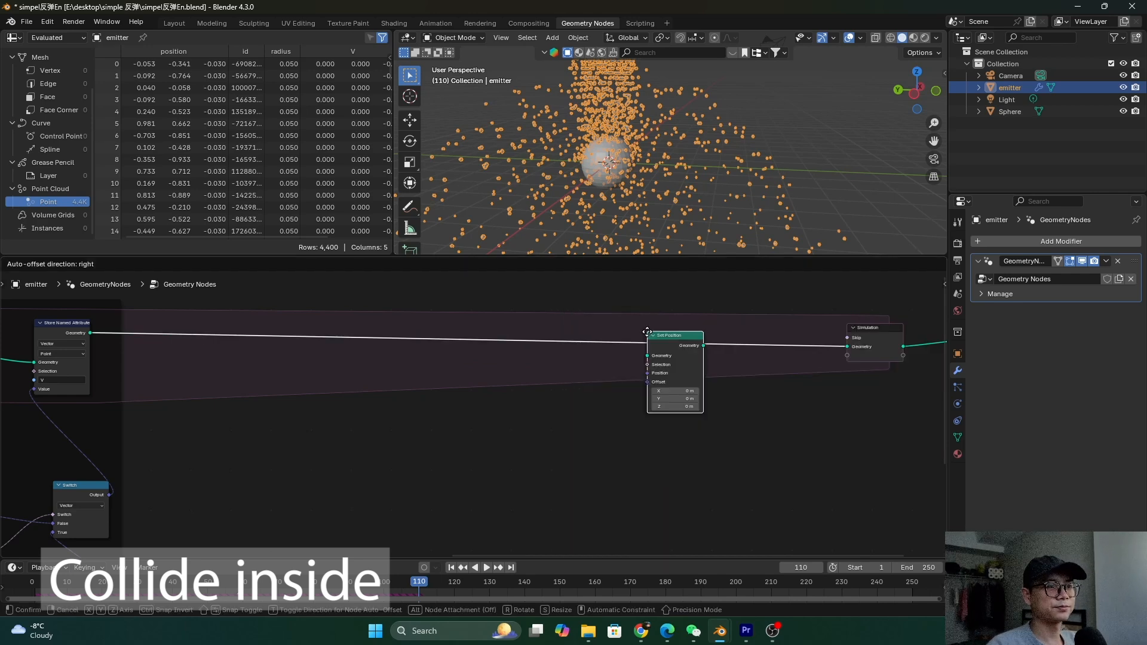
{"action": "left_click", "coordinate": [756, 328]}
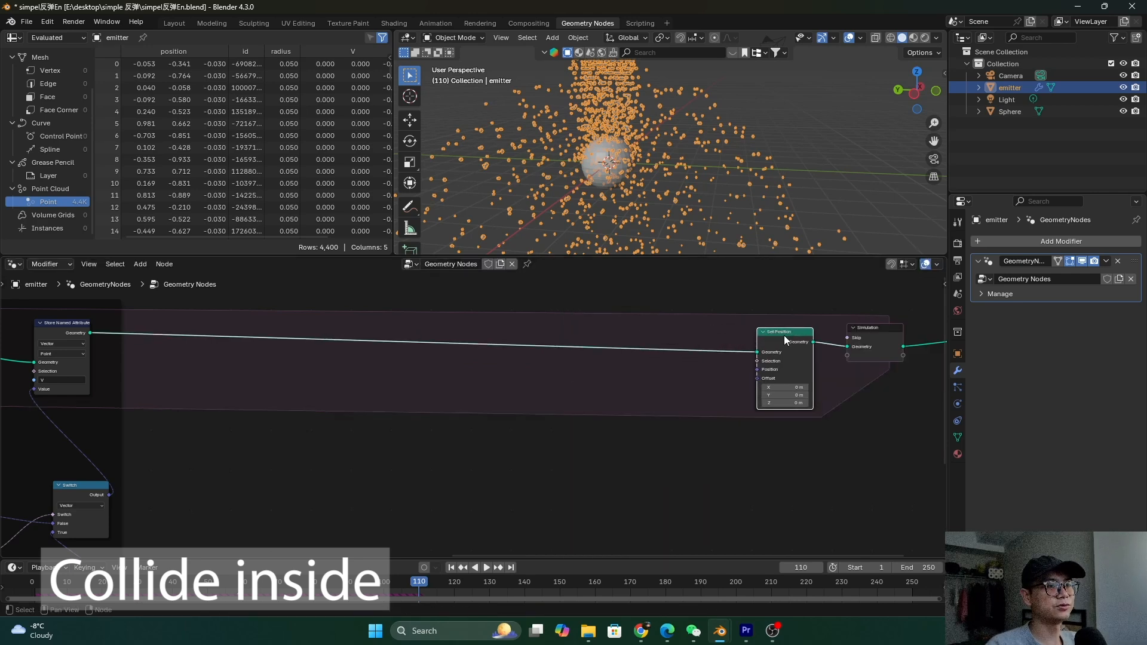
{"action": "left_click_drag", "start_coordinate": [775, 331], "coordinate": [768, 324]}
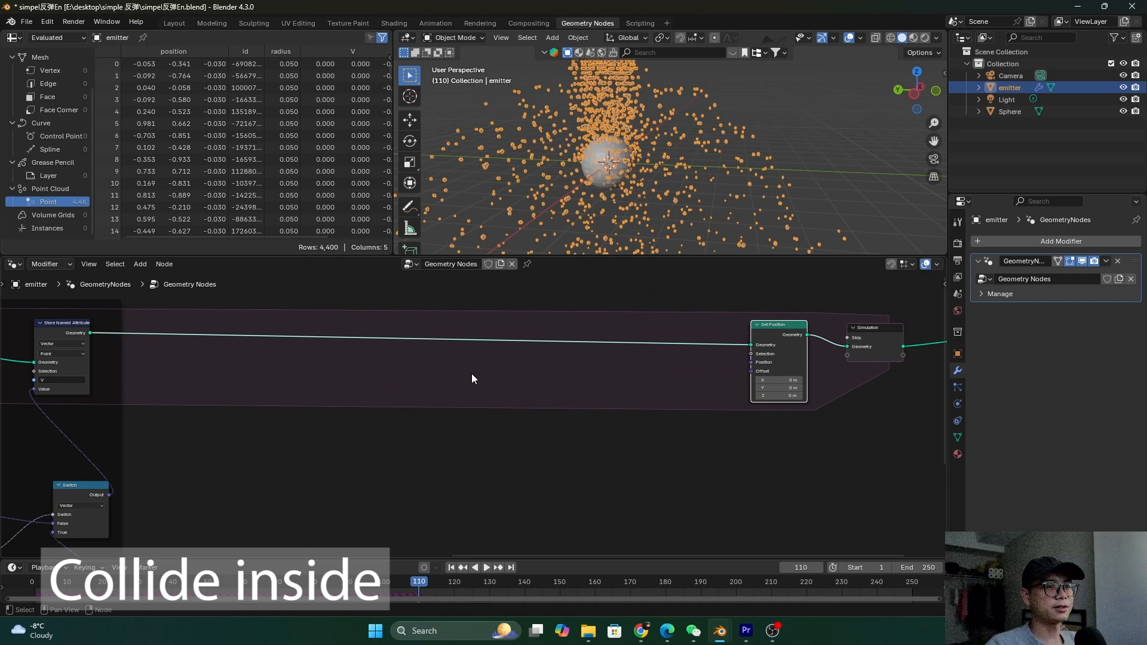
{"action": "key", "text": "shift+a"}
{"action": "left_click", "coordinate": [453, 368]}
{"action": "type", "text": "index of"}
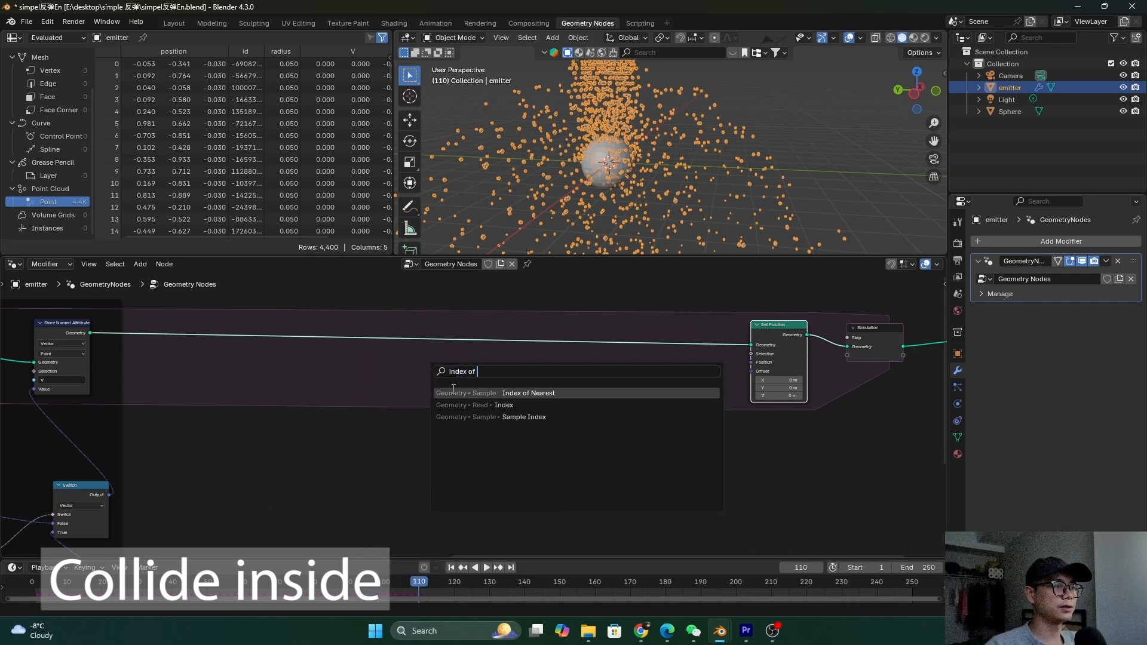
{"action": "left_click", "coordinate": [454, 393]}
{"action": "left_click", "coordinate": [321, 390]}
{"action": "scroll", "coordinate": [327, 370], "scroll_direction": "up", "scroll_amount": 1}
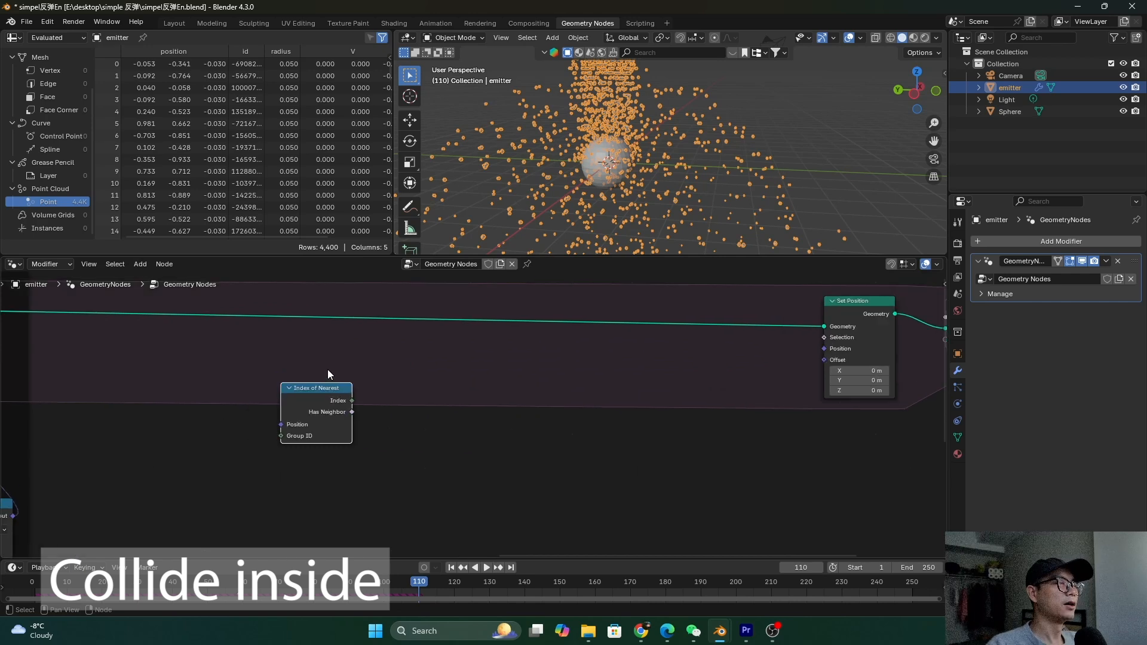
{"action": "scroll", "coordinate": [327, 369], "scroll_direction": "up", "scroll_amount": 1}
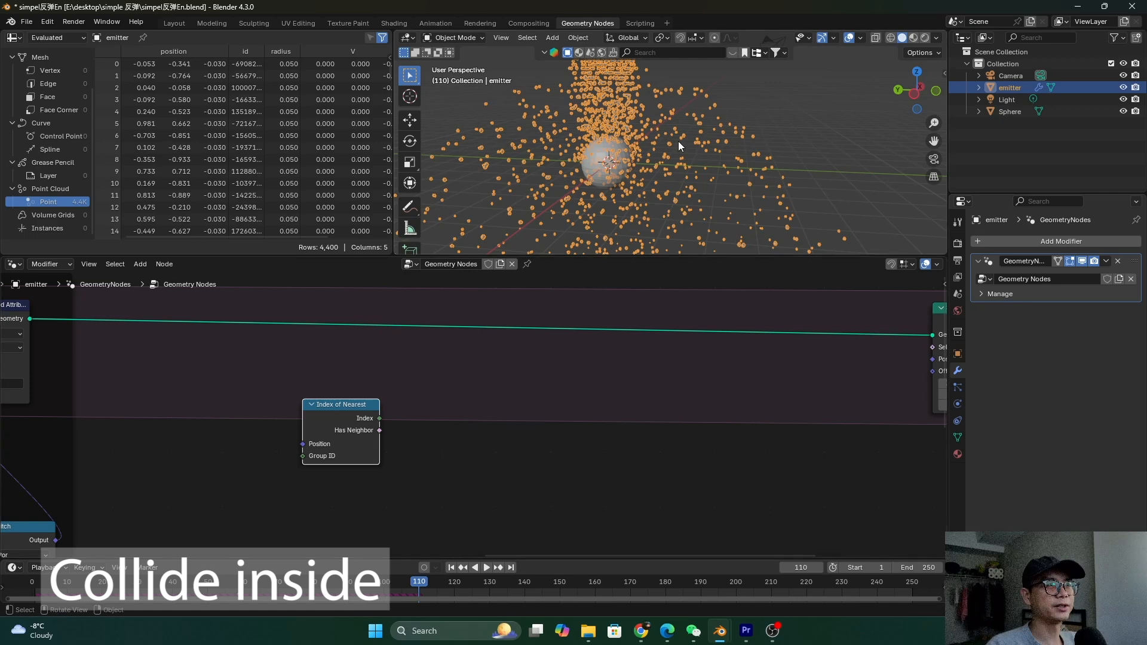
{"action": "mouse_move", "coordinate": [657, 149]}
{"action": "middle_mouse_down"}
{"action": "mouse_move", "coordinate": [646, 126]}
{"action": "mouse_move", "coordinate": [624, 138]}
{"action": "mouse_move", "coordinate": [669, 146]}
{"action": "middle_mouse_up"}
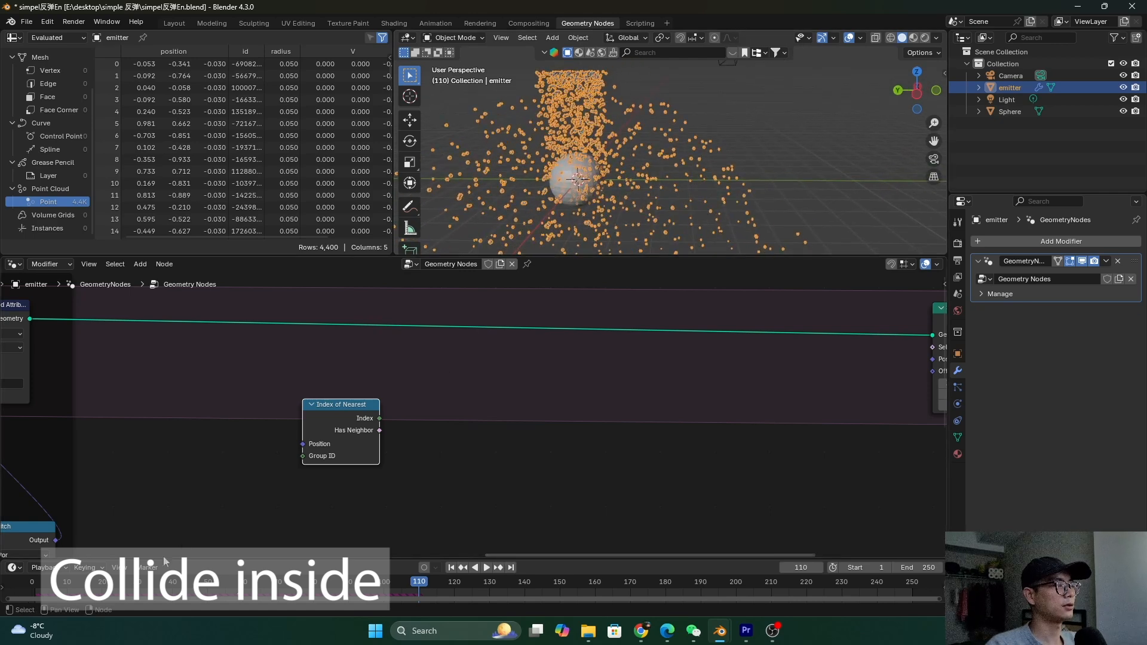
{"action": "left_click", "coordinate": [413, 209]}
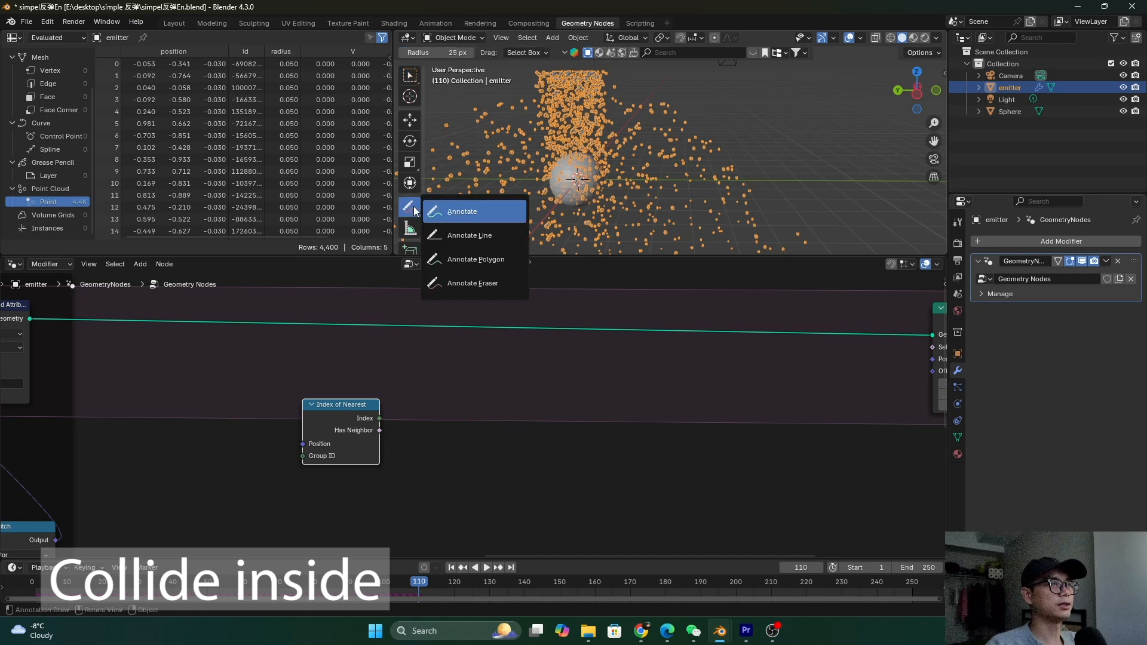
{"action": "left_click", "coordinate": [466, 210]}
{"action": "mouse_move", "coordinate": [804, 107]}
{"action": "left_mouse_down"}
{"action": "mouse_move", "coordinate": [789, 168]}
{"action": "mouse_move", "coordinate": [801, 116]}
{"action": "left_mouse_up"}
{"action": "mouse_move", "coordinate": [872, 128]}
{"action": "left_mouse_down"}
{"action": "mouse_move", "coordinate": [854, 120]}
{"action": "mouse_move", "coordinate": [813, 167]}
{"action": "mouse_move", "coordinate": [837, 117]}
{"action": "left_mouse_up"}
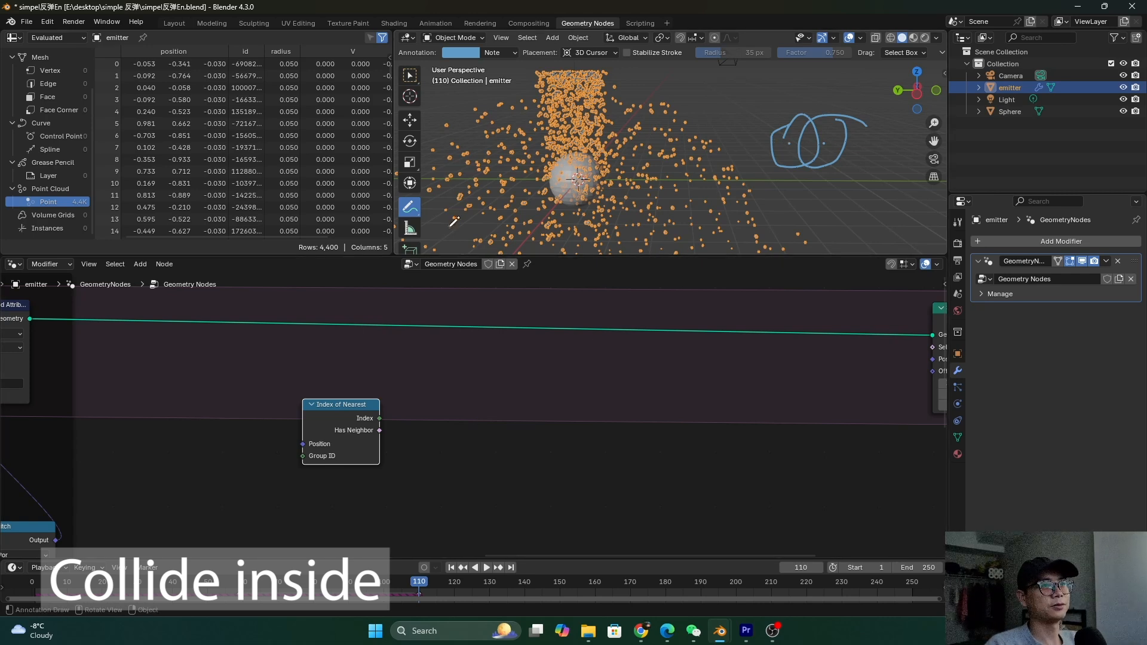
{"action": "left_click_drag", "start_coordinate": [410, 207], "coordinate": [474, 281]}
{"action": "mouse_move", "coordinate": [816, 170]}
{"action": "left_mouse_down"}
{"action": "mouse_move", "coordinate": [803, 150]}
{"action": "mouse_move", "coordinate": [837, 141]}
{"action": "left_mouse_up"}
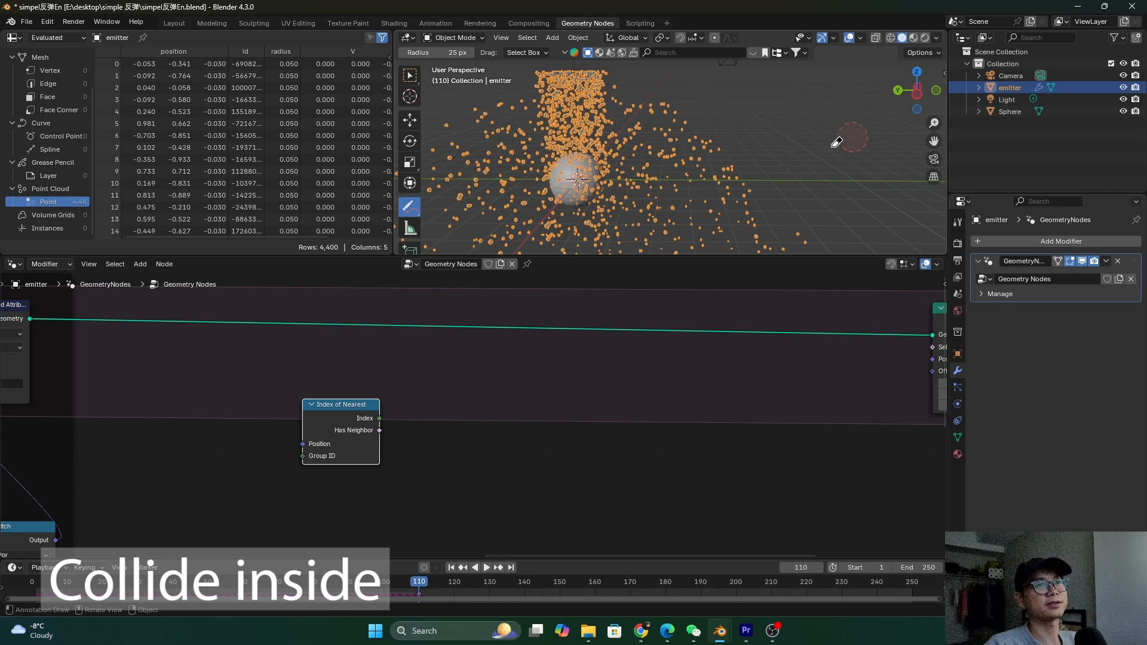
{"action": "scroll", "coordinate": [358, 368], "scroll_direction": "down", "scroll_amount": 1}
Add a Sample Index node beside Index of Nearest and feed the nearest index into its Index input
{"action": "left_click_drag", "start_coordinate": [361, 414], "coordinate": [335, 421]}
{"action": "scroll", "coordinate": [358, 428], "scroll_direction": "up", "scroll_amount": 1}
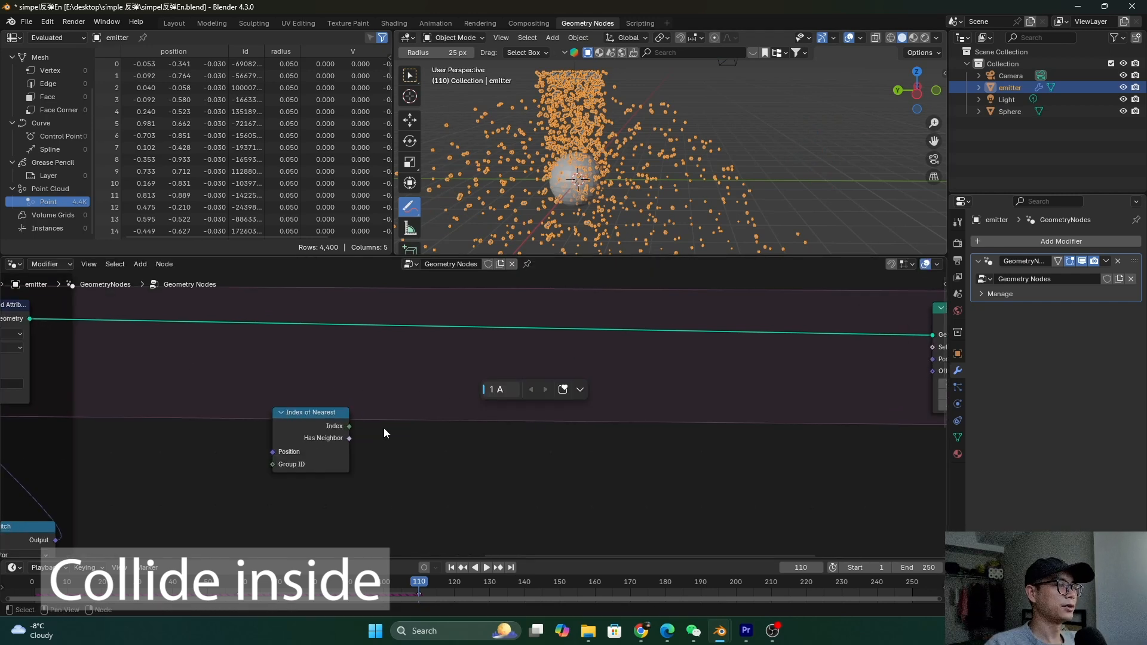
{"action": "key", "text": "shift+a"}
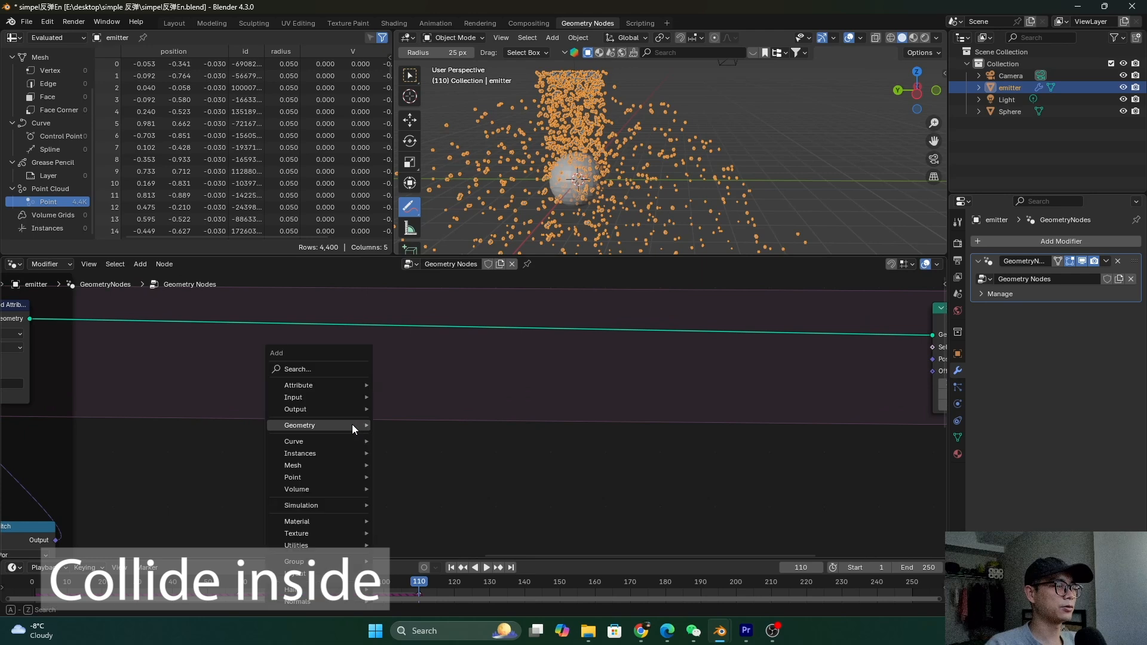
{"action": "type", "text": "samp in"}
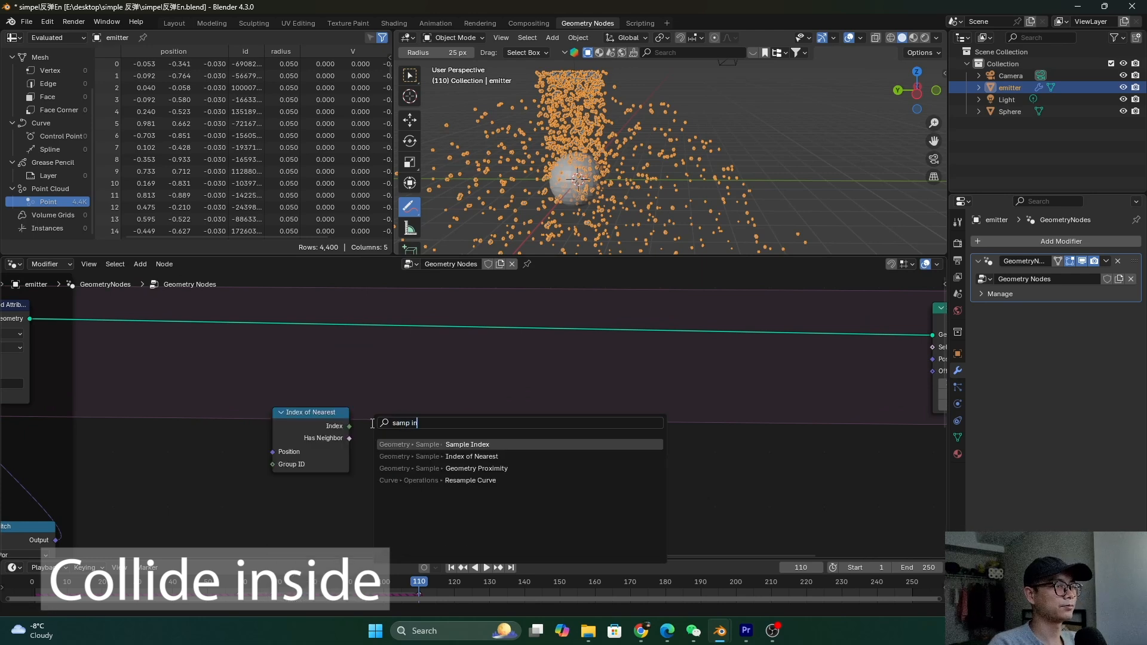
{"action": "key", "text": "Return"}
{"action": "left_click", "coordinate": [351, 426]}
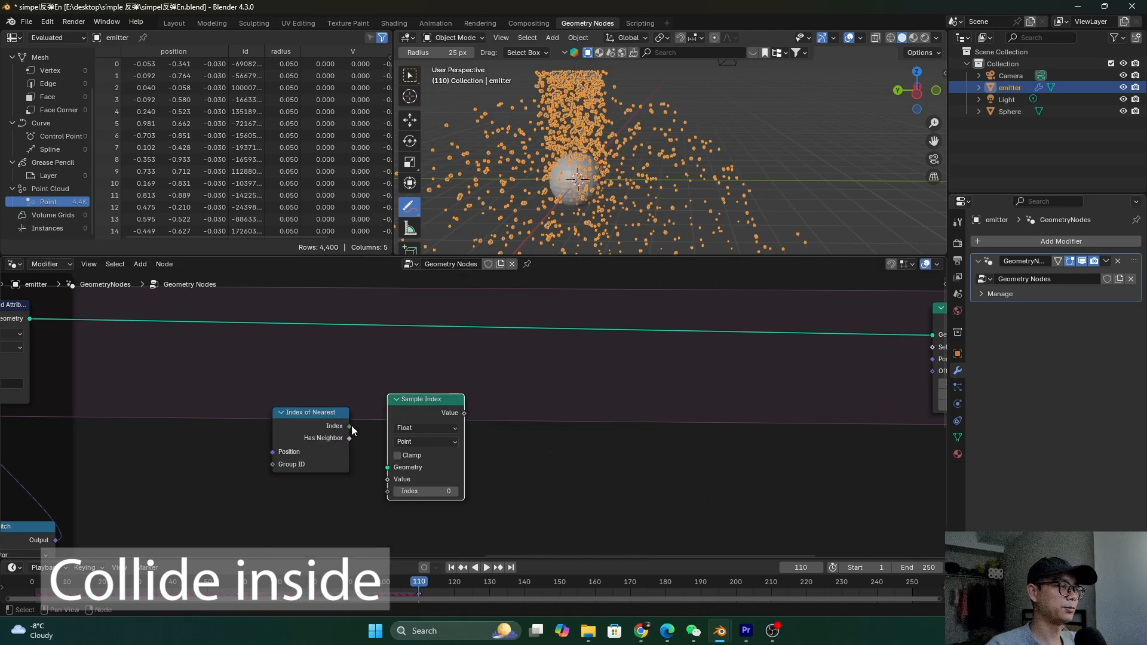
{"action": "scroll", "coordinate": [351, 425], "scroll_direction": "up", "scroll_amount": 1}
{"action": "left_click", "coordinate": [311, 440]}
{"action": "left_click_drag", "start_coordinate": [385, 421], "coordinate": [399, 383]}
{"action": "middle_click_drag", "start_coordinate": [412, 422], "coordinate": [421, 404]}
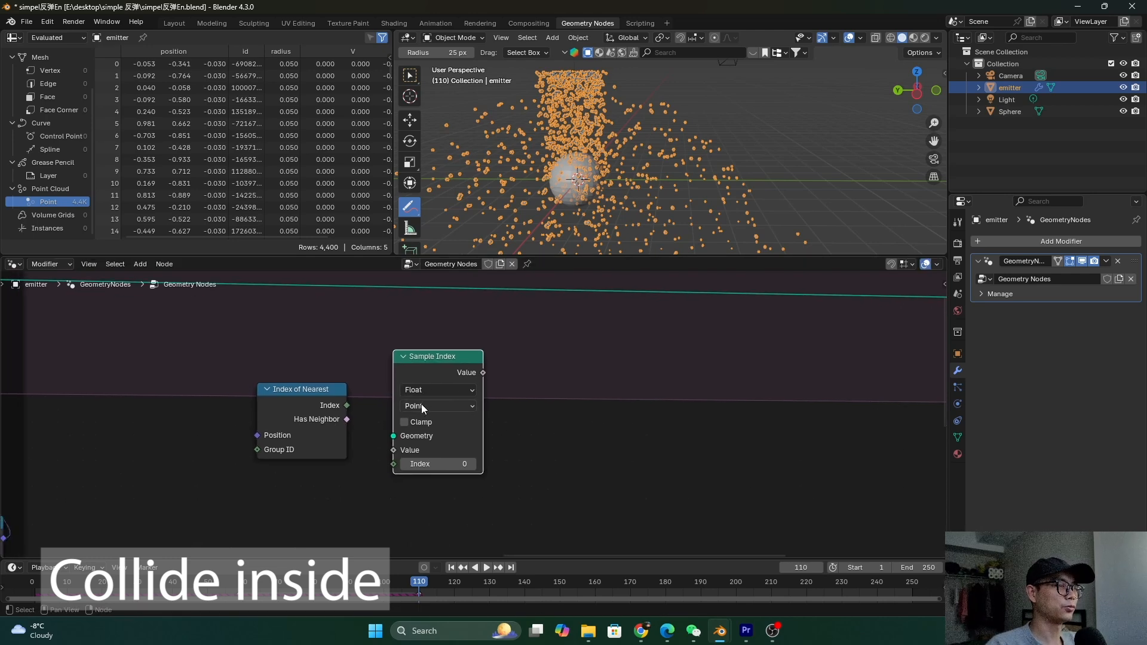
{"action": "left_click_drag", "start_coordinate": [348, 405], "coordinate": [404, 465]}
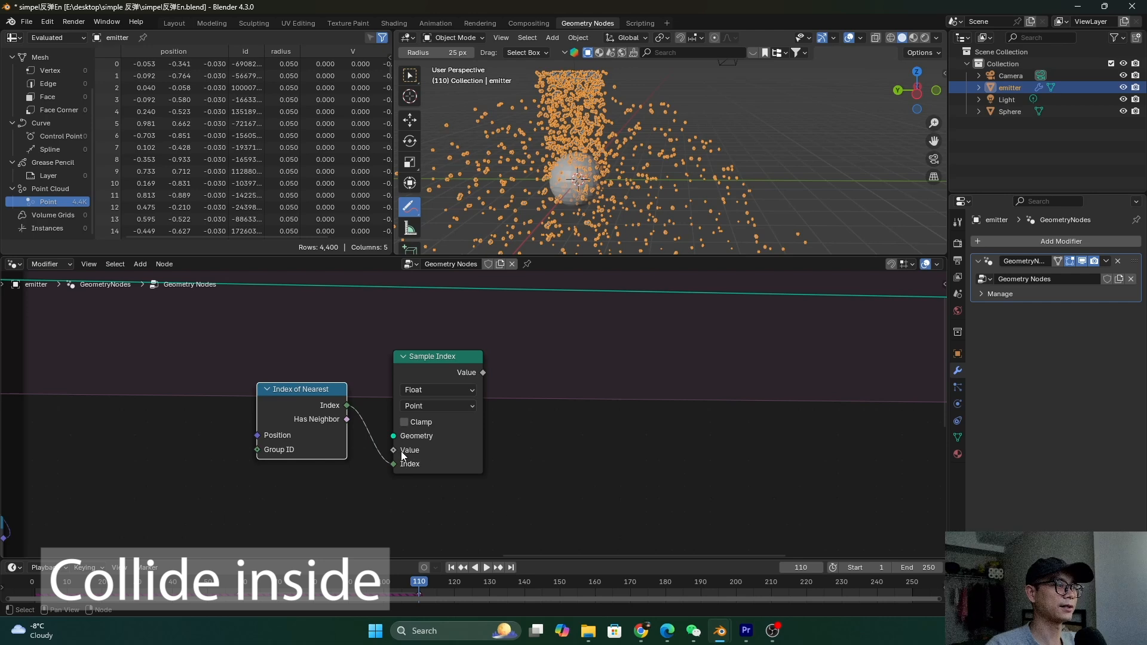
{"action": "middle_click_drag", "start_coordinate": [400, 434], "coordinate": [402, 408]}
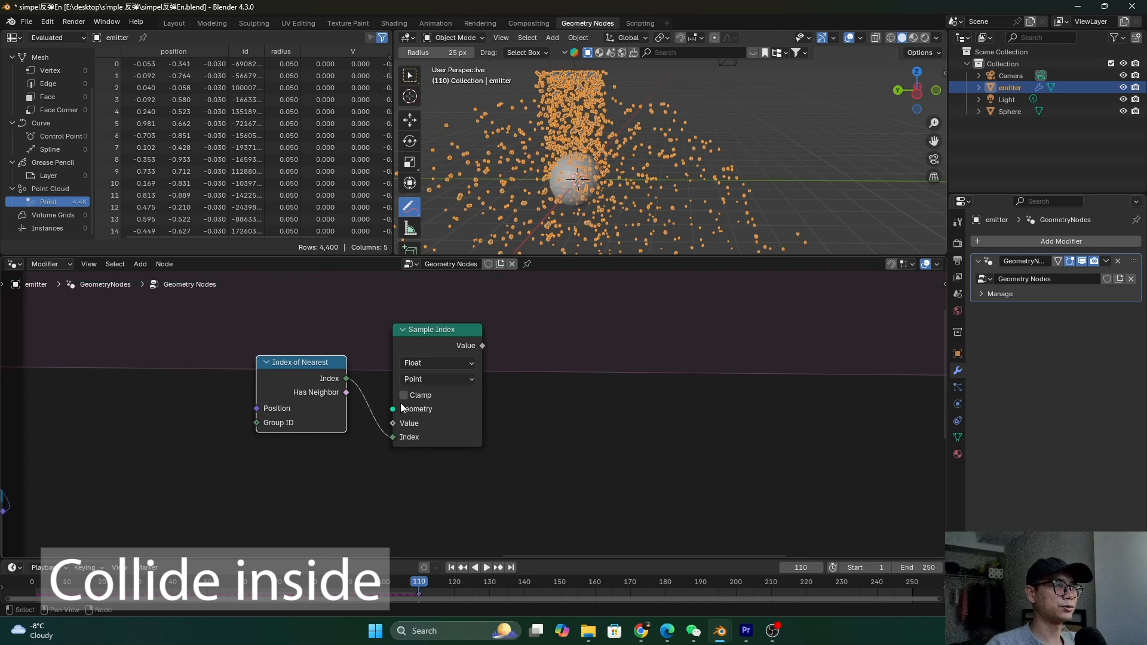
Add a Position node below Sample Index and set Sample Index's data type to Vector
{"action": "key", "text": "shift+a"}
{"action": "left_click", "coordinate": [386, 369]}
{"action": "type", "text": "po"}
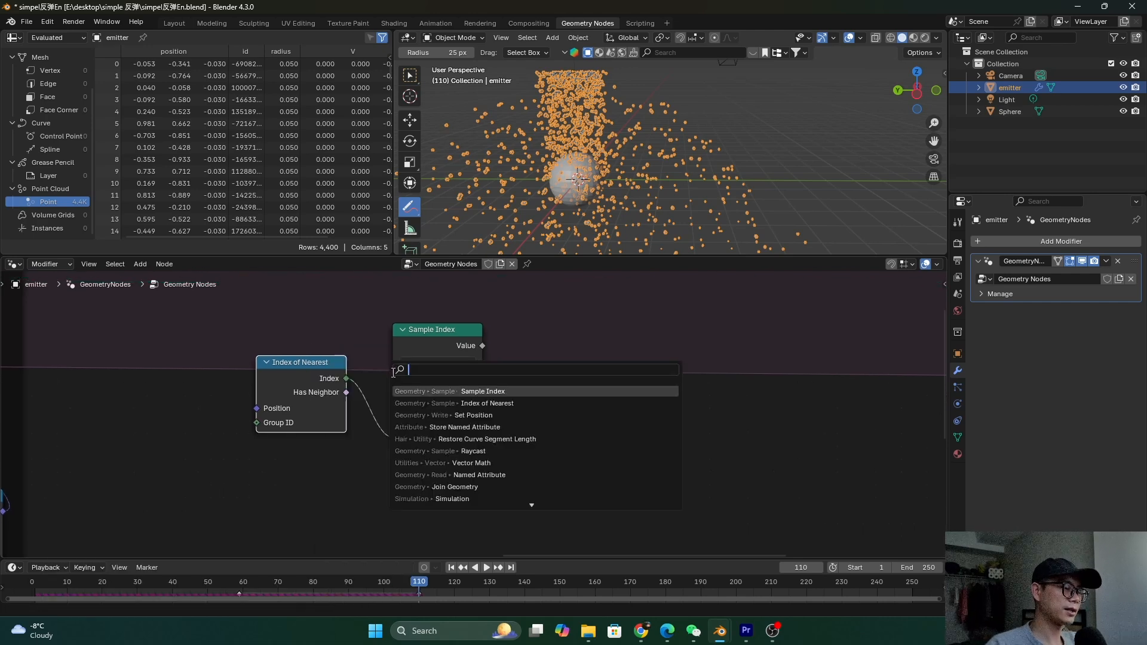
{"action": "type", "text": "st"}
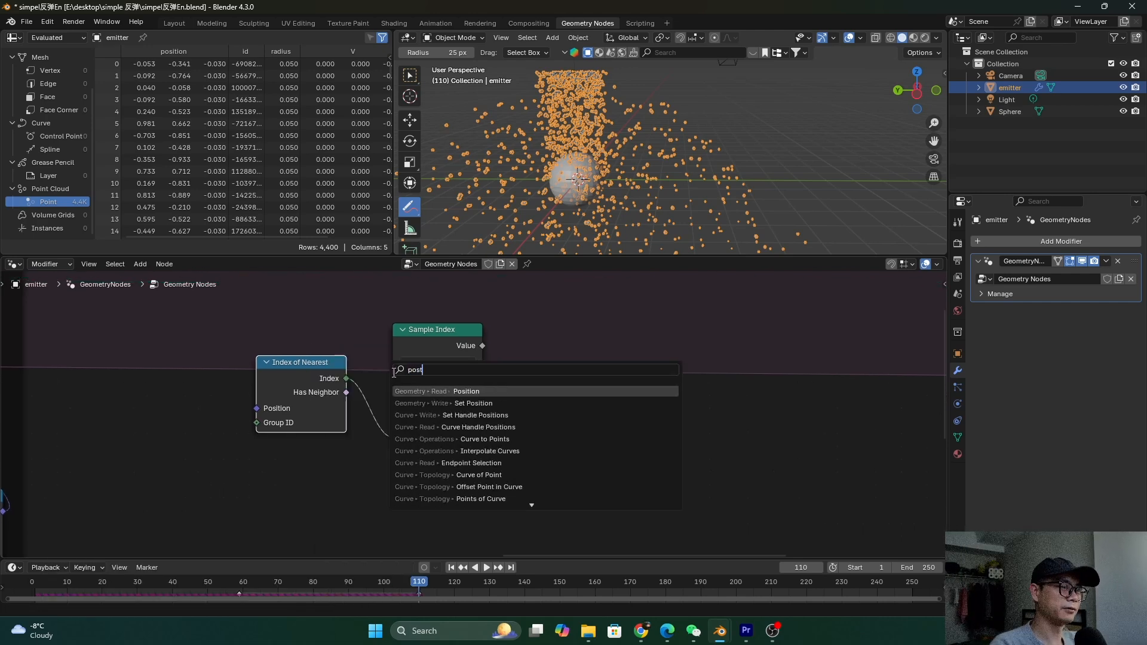
{"action": "left_click", "coordinate": [442, 391]}
{"action": "left_click", "coordinate": [407, 455]}
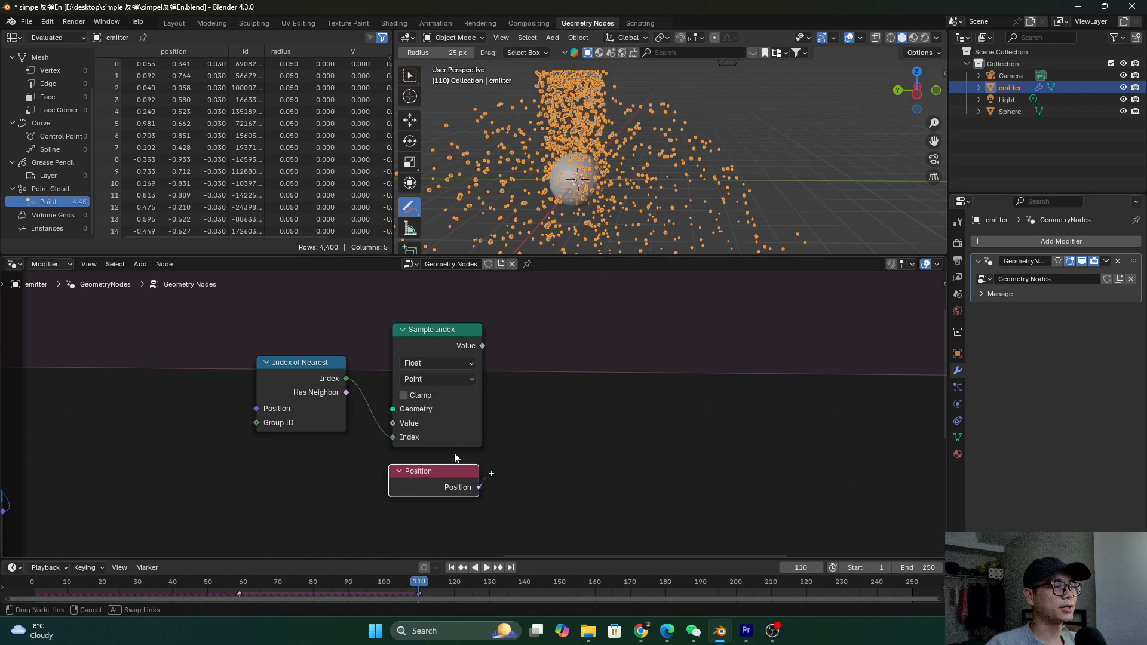
{"action": "left_click", "coordinate": [428, 363]}
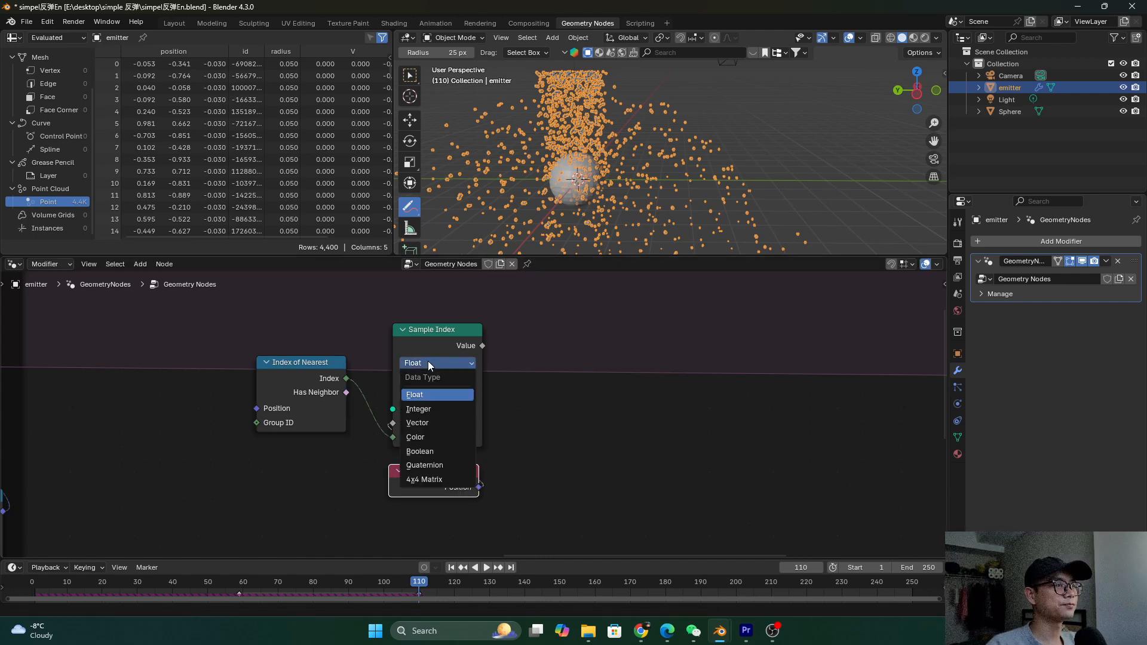
{"action": "left_click", "coordinate": [438, 422]}
{"action": "key", "text": "Home"}
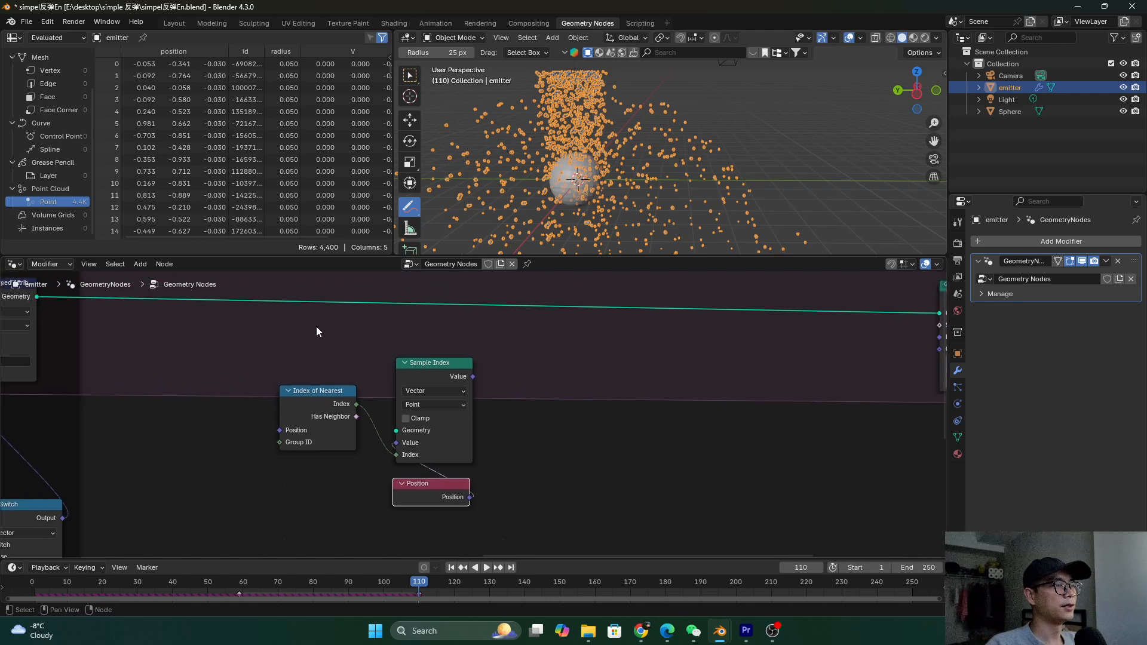
Route the incoming emitter geometry into Sample Index and arrange the three nearest-neighbour nodes together
{"action": "scroll", "coordinate": [399, 439], "scroll_direction": "up", "scroll_amount": 1}
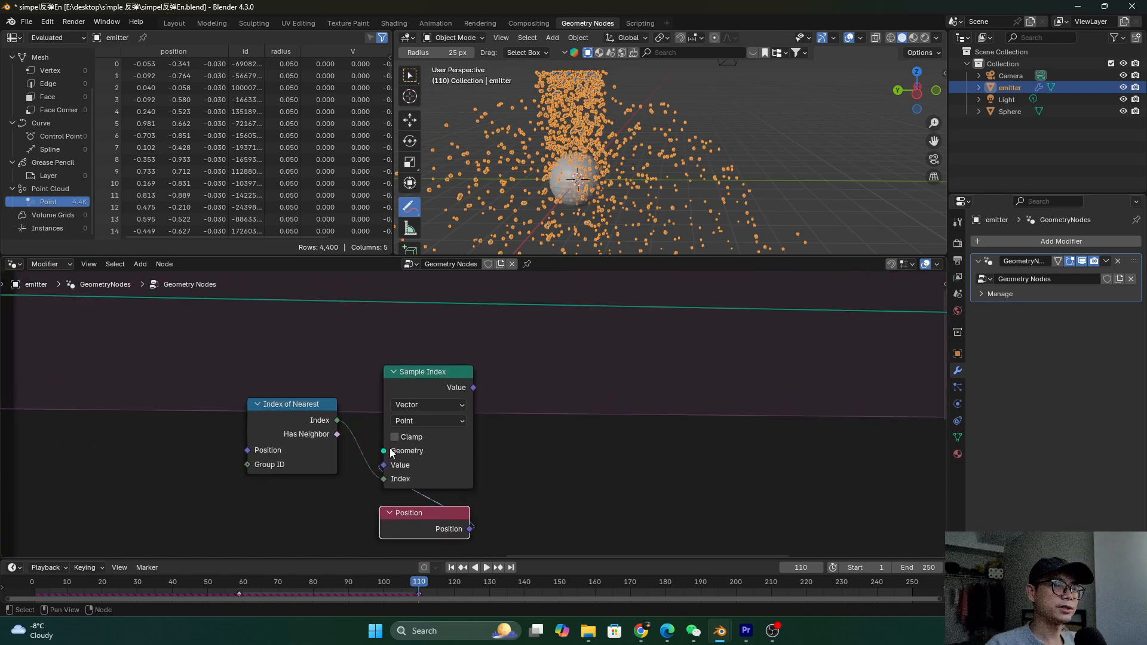
{"action": "middle_click_drag", "start_coordinate": [177, 357], "coordinate": [192, 360]}
{"action": "right_click_drag", "start_coordinate": [161, 320], "coordinate": [182, 322], "text": "shift"}
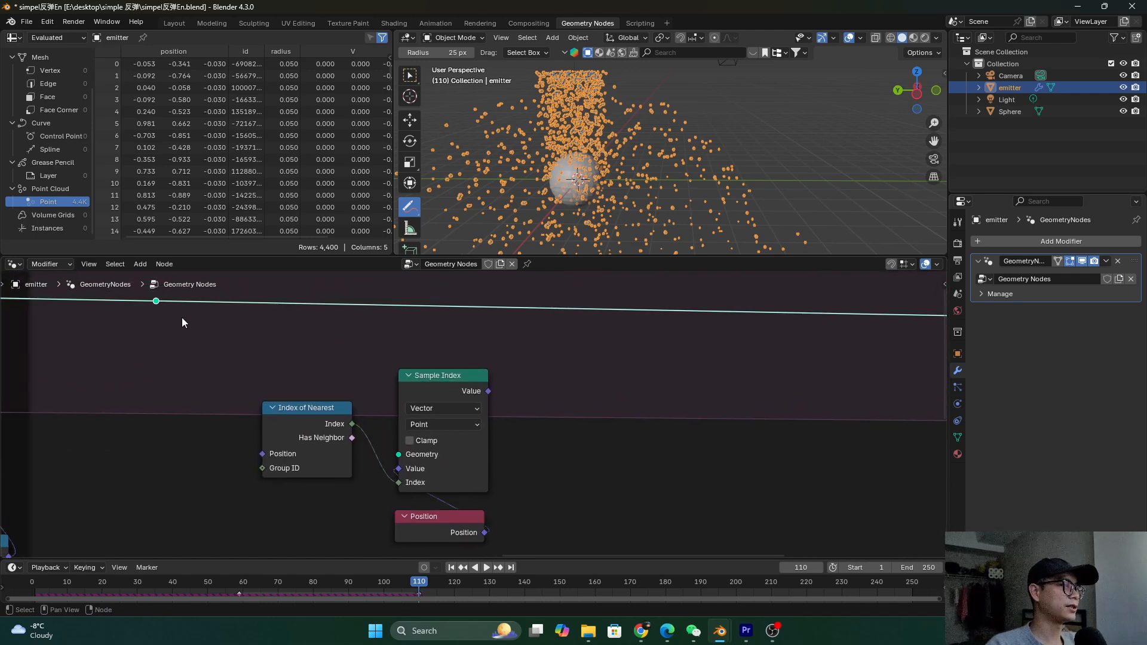
{"action": "left_click_drag", "start_coordinate": [156, 300], "coordinate": [388, 444]}
{"action": "left_click_drag", "start_coordinate": [299, 427], "coordinate": [333, 484]}
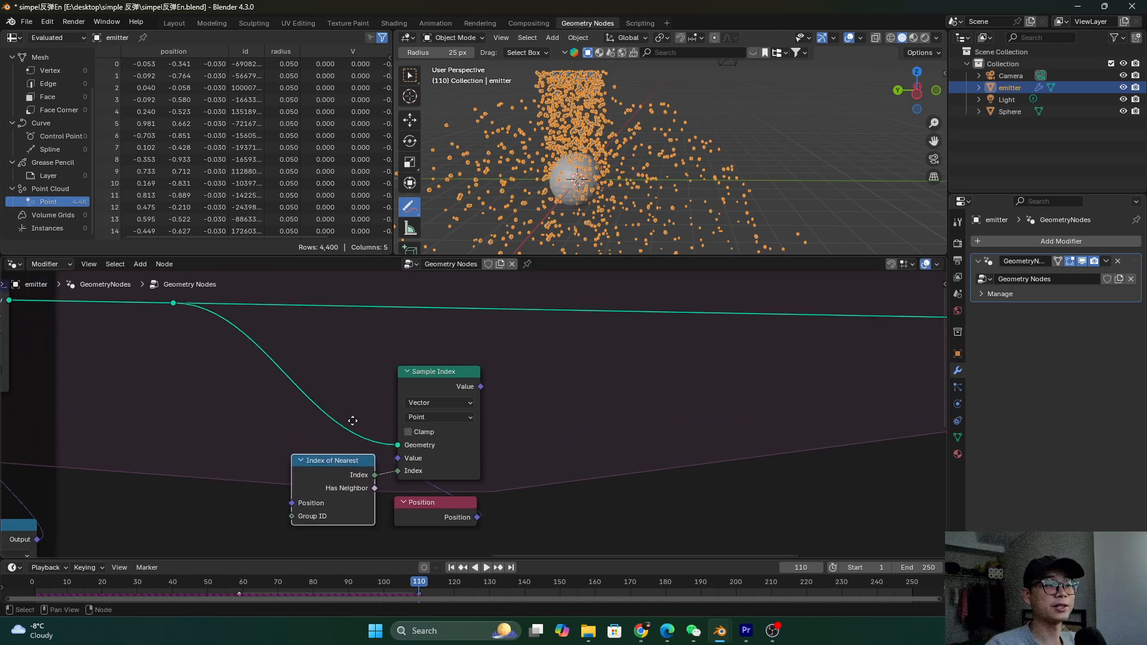
{"action": "middle_click_drag", "start_coordinate": [278, 375], "coordinate": [252, 340]}
{"action": "left_click_drag", "start_coordinate": [258, 314], "coordinate": [503, 514]}
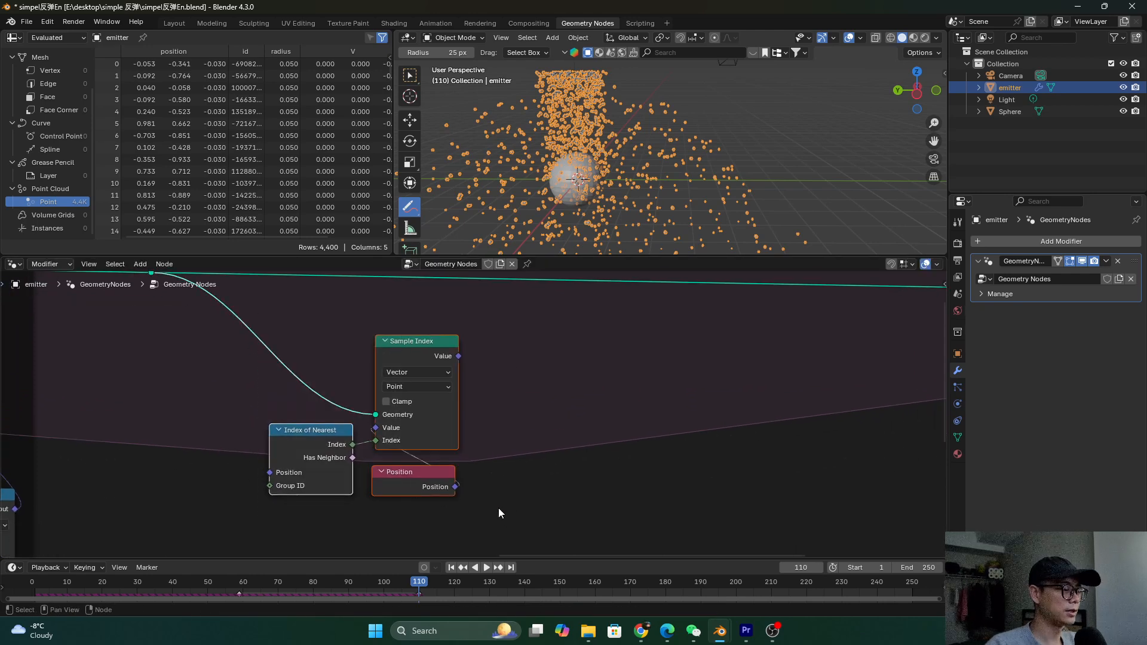
Wrap the Index of Nearest, Sample Index and Position nodes in a frame labelled 'find nearset'
{"action": "key", "text": "ctrl+j"}
{"action": "scroll", "coordinate": [454, 485], "scroll_direction": "up", "scroll_amount": 1}
{"action": "right_click", "coordinate": [338, 342]}
{"action": "left_click", "coordinate": [327, 340]}
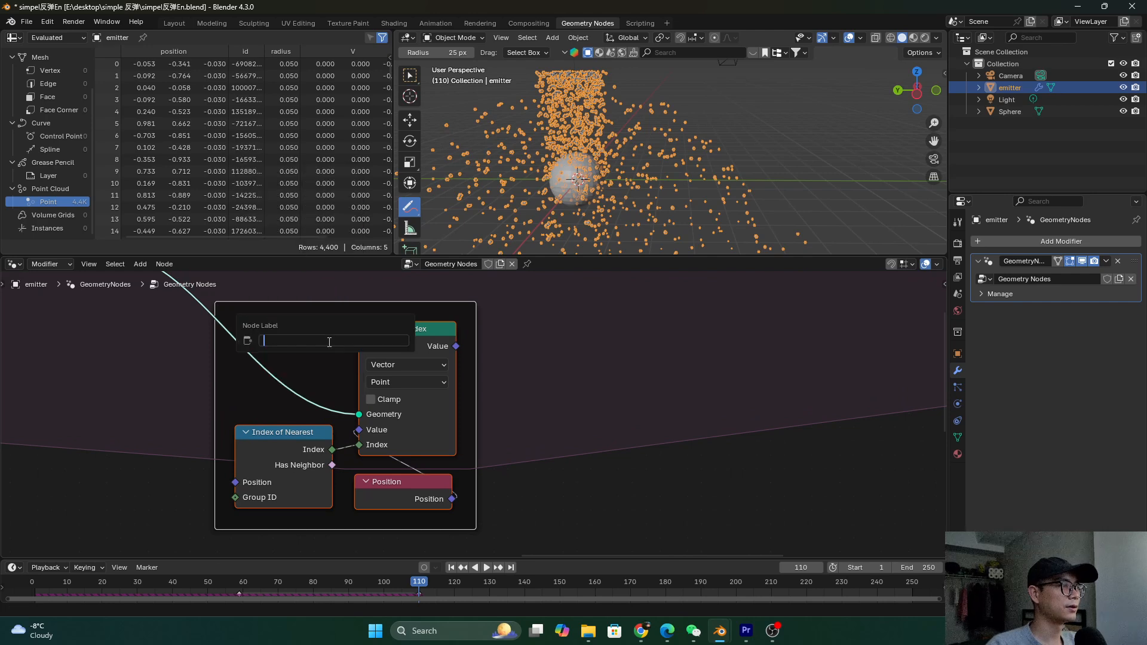
{"action": "type", "text": "find nea"}
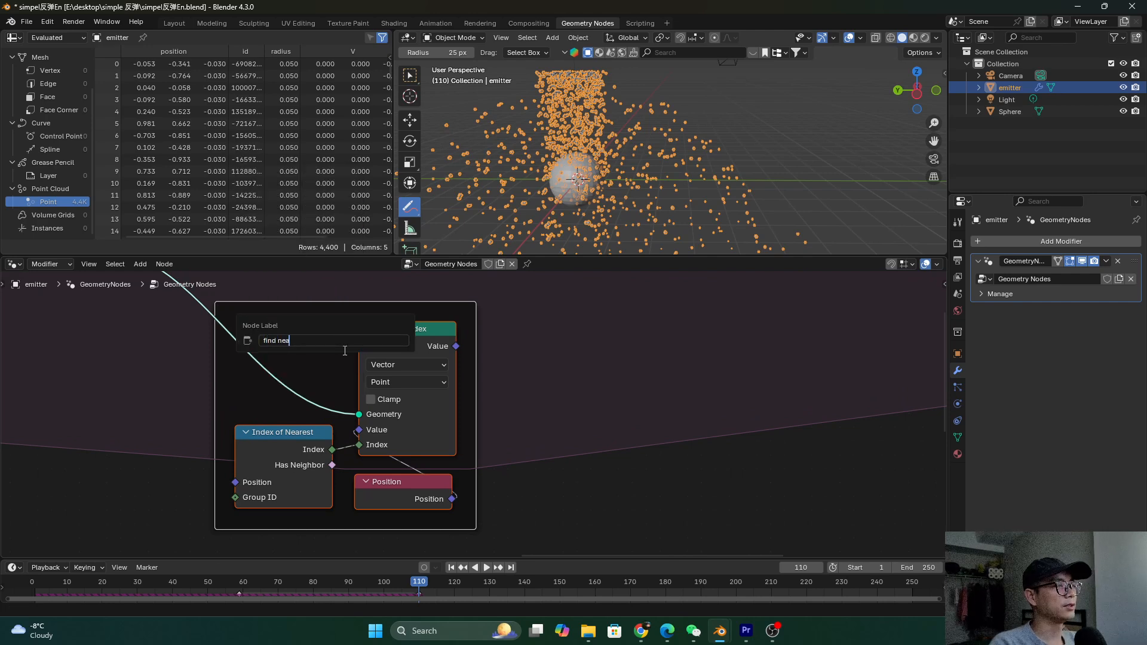
{"action": "type", "text": "rset"}
{"action": "key", "text": "Return"}
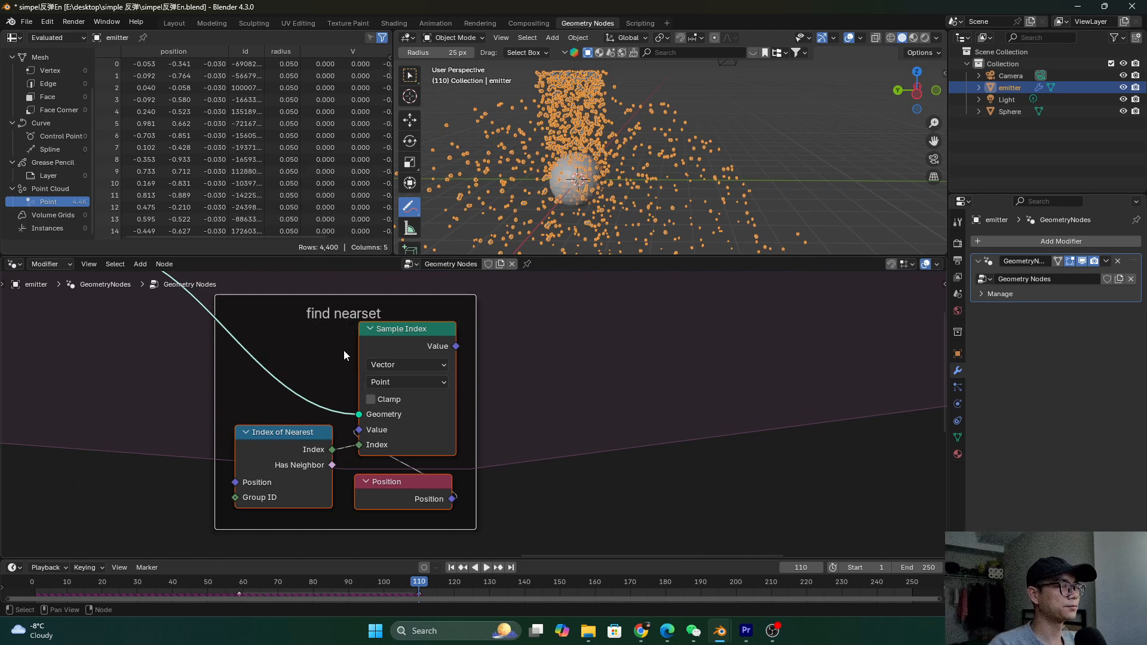
Bring Set Position and the Simulation nodes into view and drag a link from Sample Index's Value output
{"action": "scroll", "coordinate": [345, 350], "scroll_direction": "down", "scroll_amount": 3}
{"action": "middle_click_drag", "start_coordinate": [398, 356], "coordinate": [293, 349]}
{"action": "scroll", "coordinate": [332, 366], "scroll_direction": "down", "scroll_amount": 2}
{"action": "scroll", "coordinate": [311, 354], "scroll_direction": "up", "scroll_amount": 1}
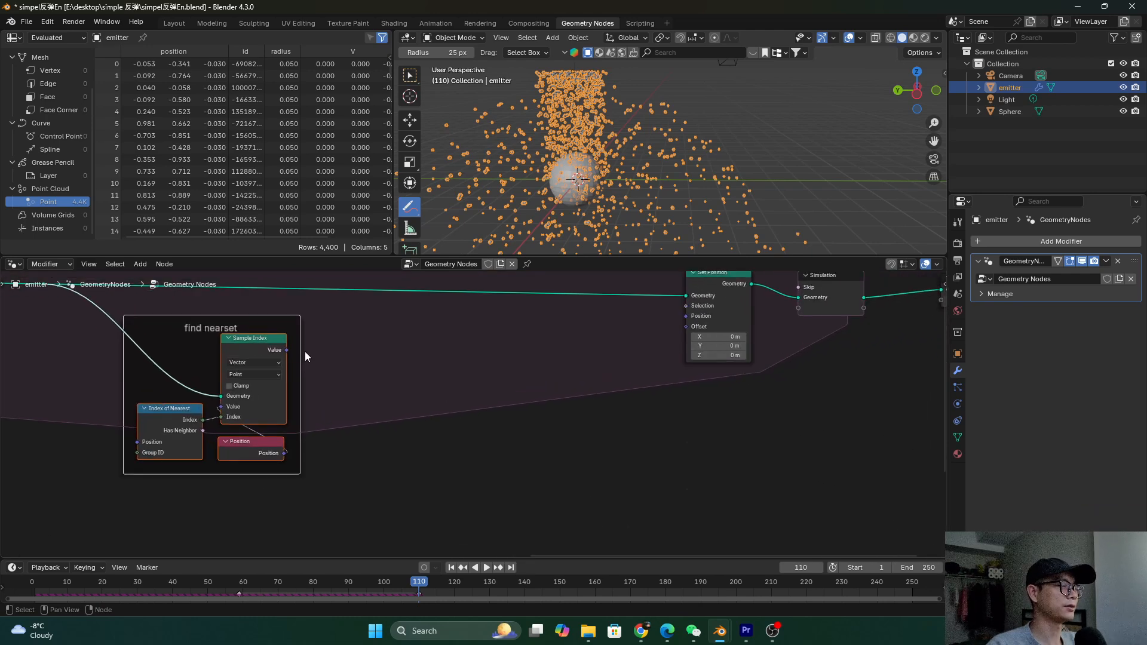
{"action": "left_click_drag", "start_coordinate": [289, 351], "coordinate": [358, 391]}
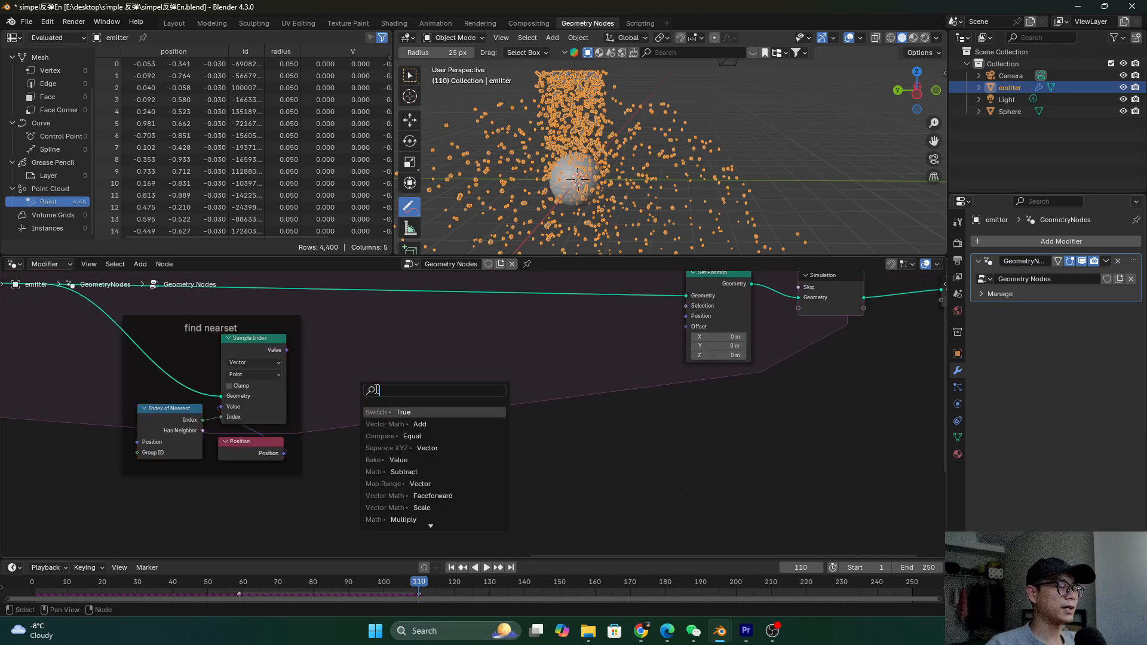
Add a Vector Math node from Sample Index's Value output and set it to Subtract
{"action": "type", "text": "math"}
{"action": "key", "text": "Down"}
{"action": "key", "text": "Return"}
{"action": "left_click", "coordinate": [374, 384]}
{"action": "scroll", "coordinate": [374, 384], "scroll_direction": "up", "scroll_amount": 1}
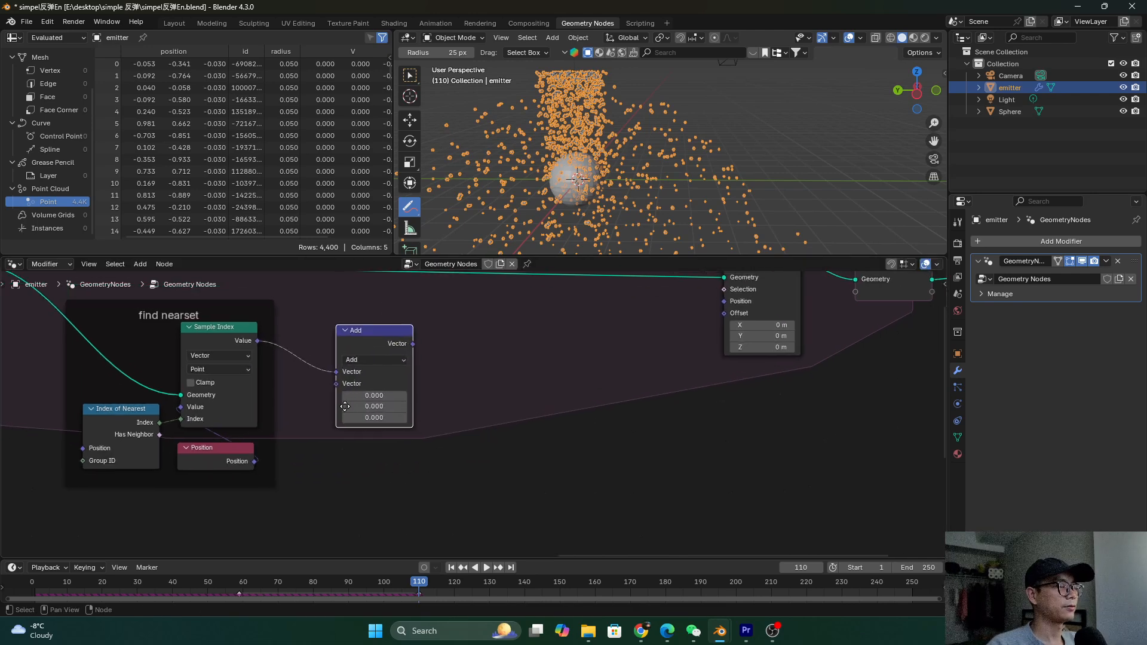
{"action": "middle_click_drag", "start_coordinate": [344, 406], "coordinate": [402, 419]}
{"action": "left_click", "coordinate": [433, 371]}
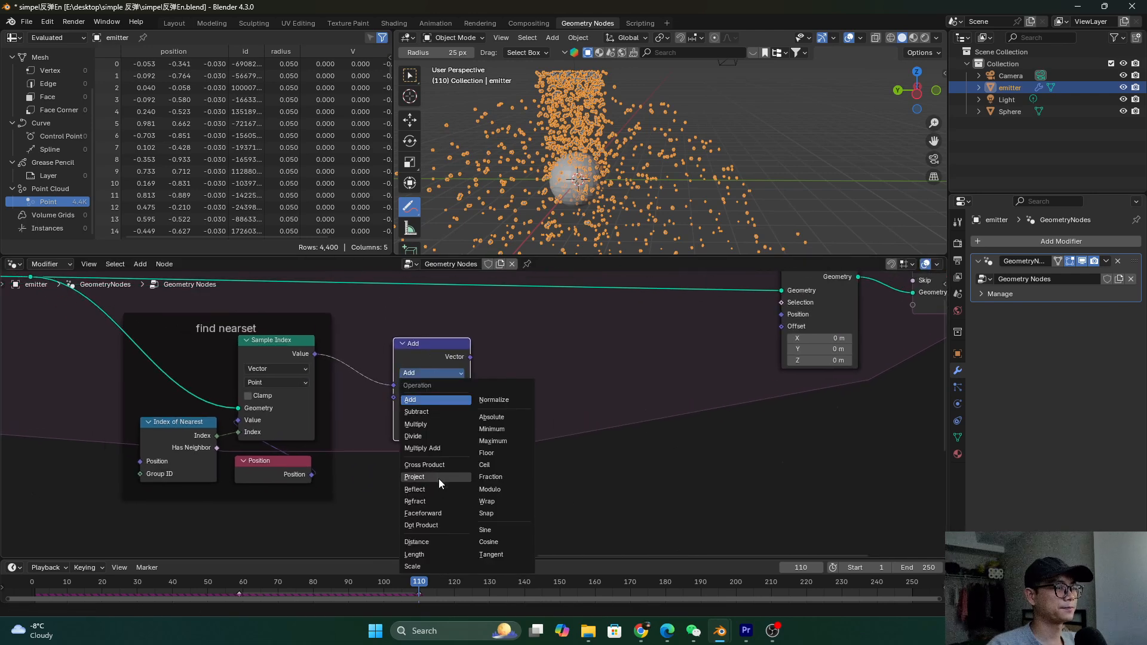
{"action": "left_click", "coordinate": [430, 412]}
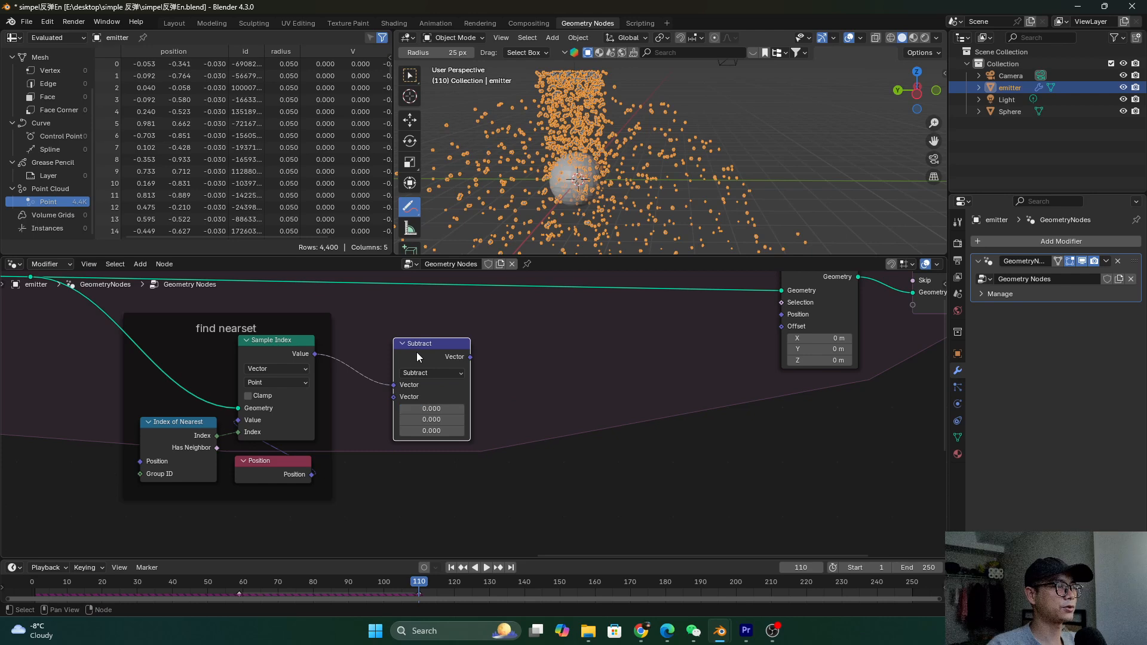
{"action": "left_click_drag", "start_coordinate": [417, 353], "coordinate": [435, 370]}
Link the Position node into the Subtract node's vector input
{"action": "scroll", "coordinate": [436, 389], "scroll_direction": "up", "scroll_amount": 1}
{"action": "left_click_drag", "start_coordinate": [298, 480], "coordinate": [403, 408]}
{"action": "left_click_drag", "start_coordinate": [302, 346], "coordinate": [403, 420]}
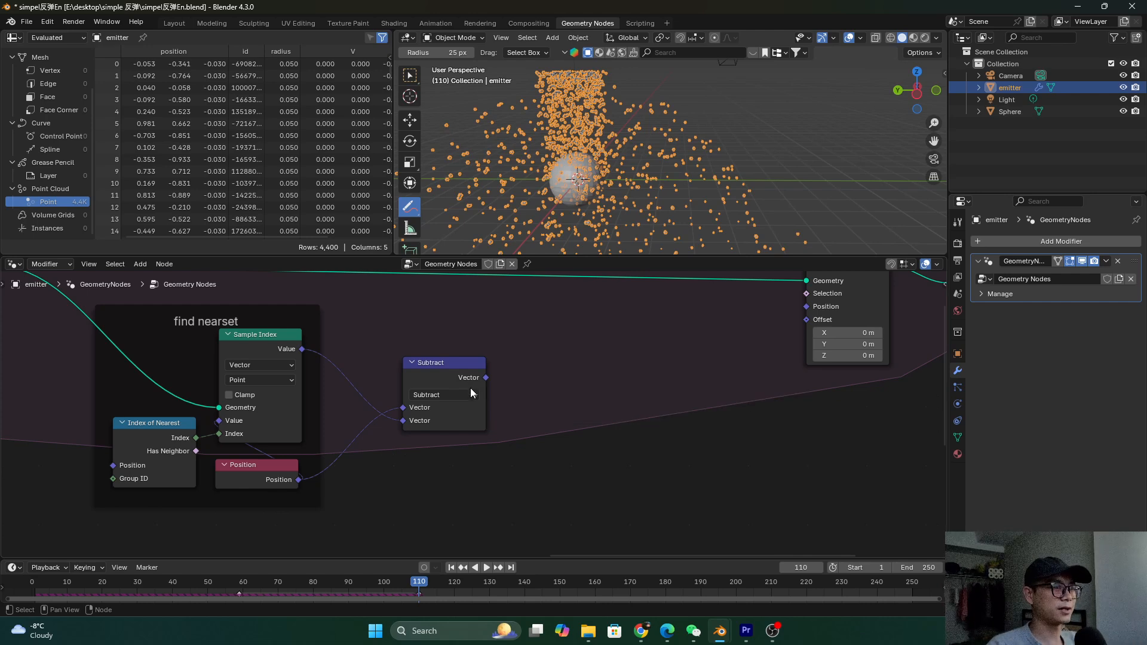
{"action": "left_click_drag", "start_coordinate": [467, 378], "coordinate": [440, 382]}
{"action": "scroll", "coordinate": [436, 376], "scroll_direction": "down", "scroll_amount": 2}
{"action": "middle_click_drag", "start_coordinate": [434, 375], "coordinate": [374, 366]}
Duplicate Subtract, feed the first Subtract result into the copy, and switch it to Length
{"action": "key", "text": "shift+d"}
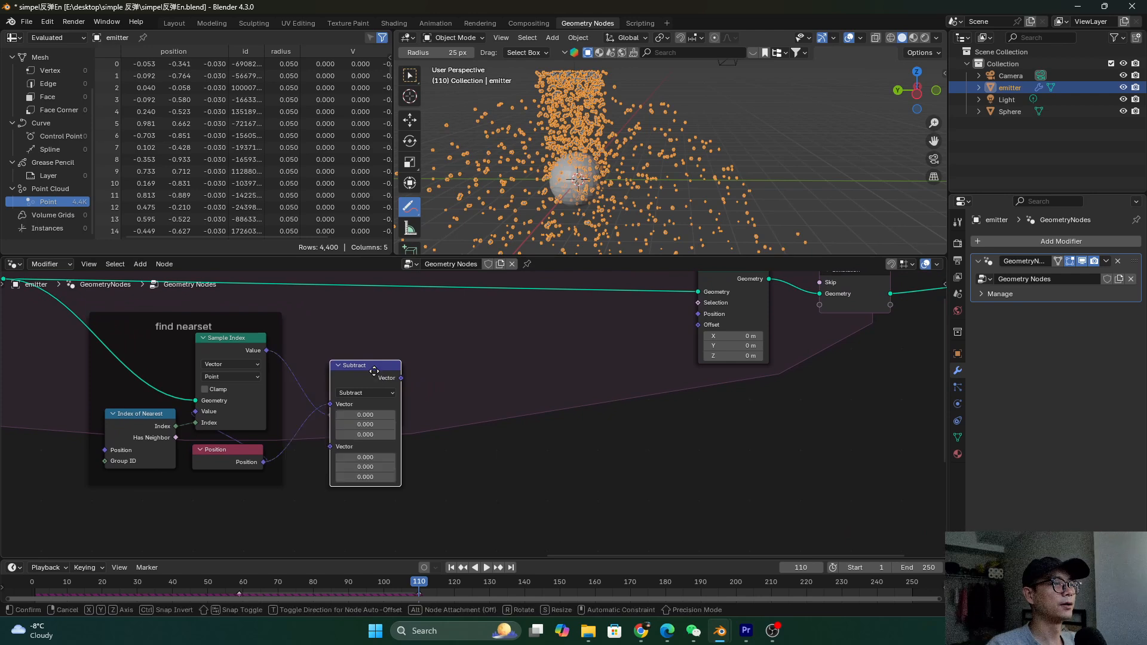
{"action": "left_click", "coordinate": [479, 401]}
{"action": "left_click_drag", "start_coordinate": [401, 378], "coordinate": [442, 434]}
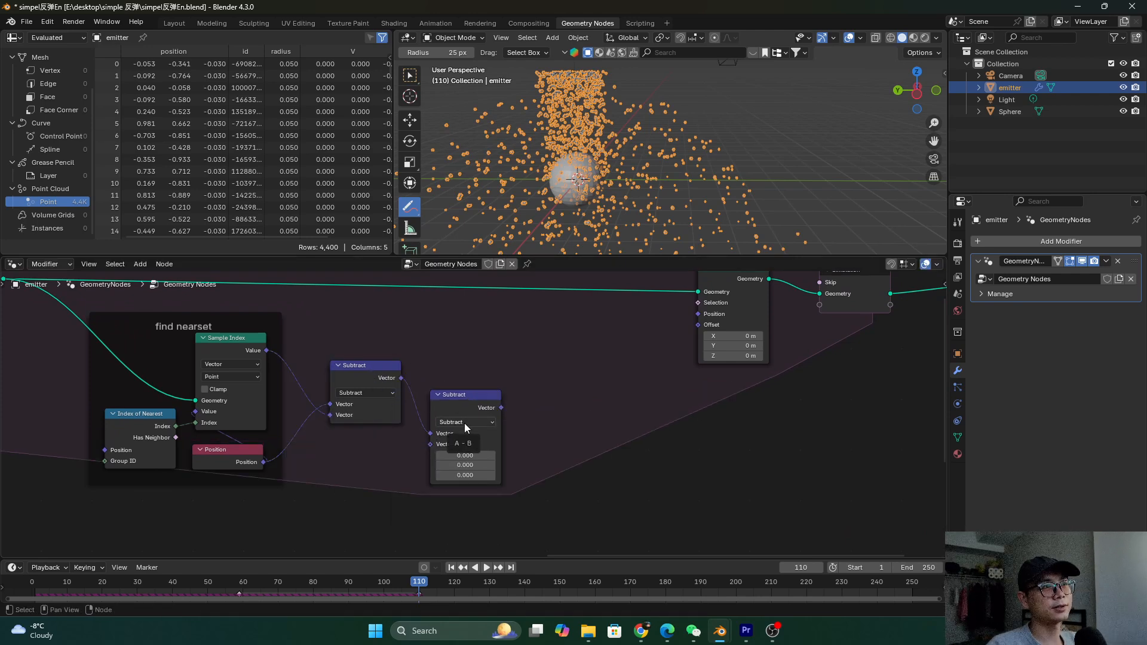
{"action": "left_click", "coordinate": [465, 422]}
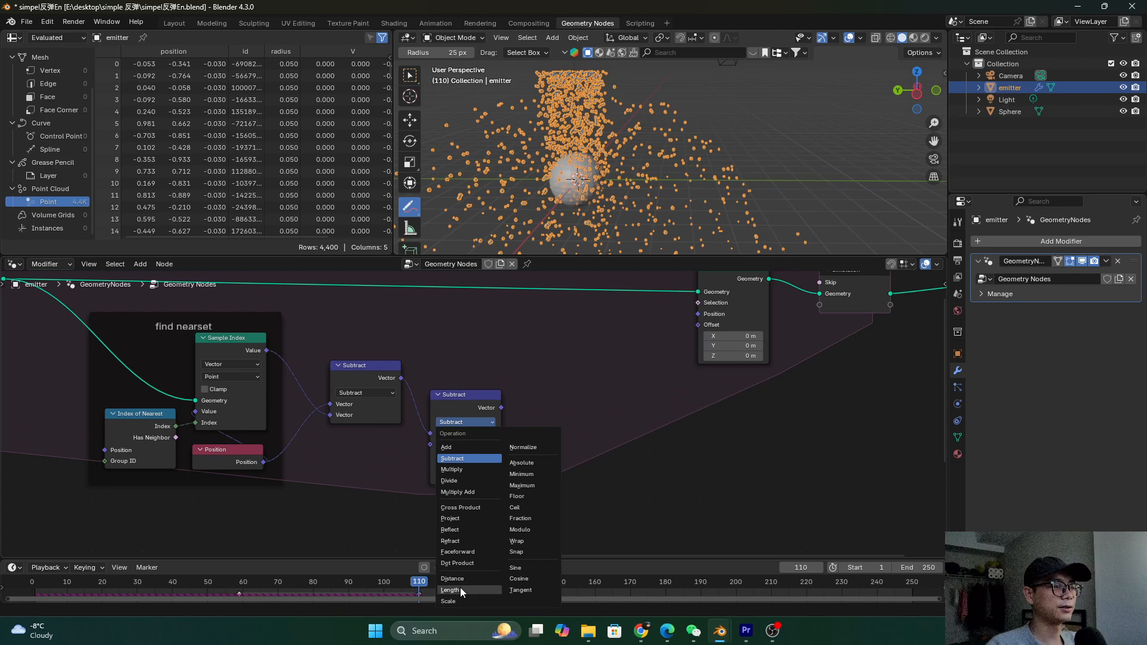
{"action": "left_click", "coordinate": [460, 588]}
{"action": "left_click", "coordinate": [464, 395]}
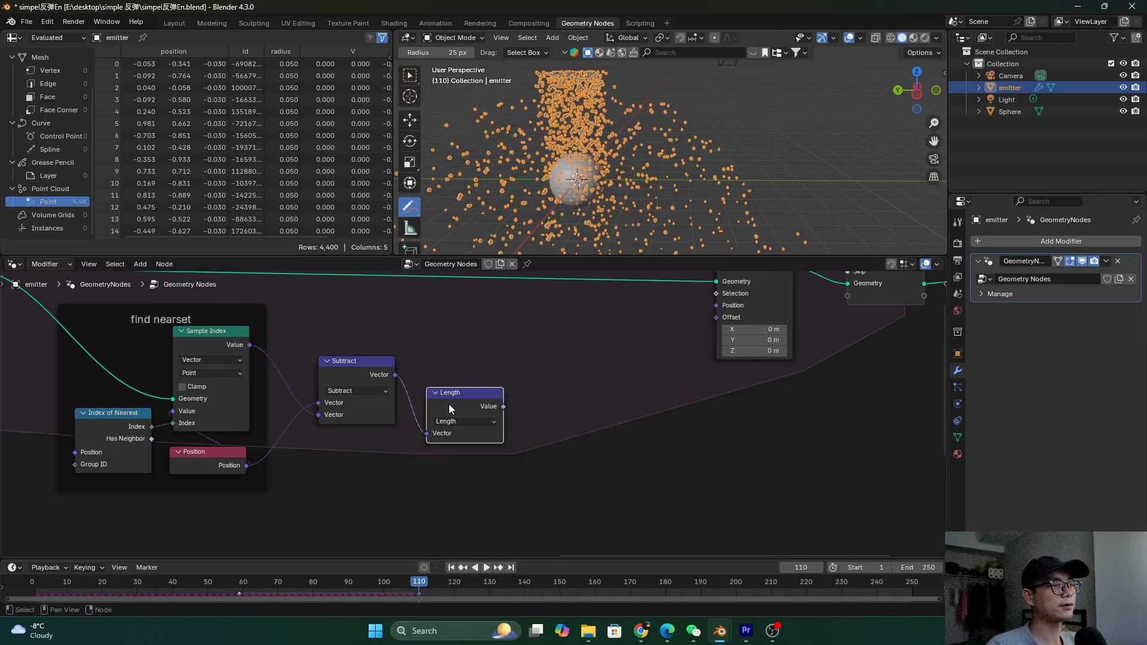
{"action": "scroll", "coordinate": [449, 404], "scroll_direction": "up", "scroll_amount": 1}
{"action": "left_click_drag", "start_coordinate": [446, 400], "coordinate": [452, 424]}
{"action": "scroll", "coordinate": [520, 427], "scroll_direction": "up", "scroll_amount": 1}
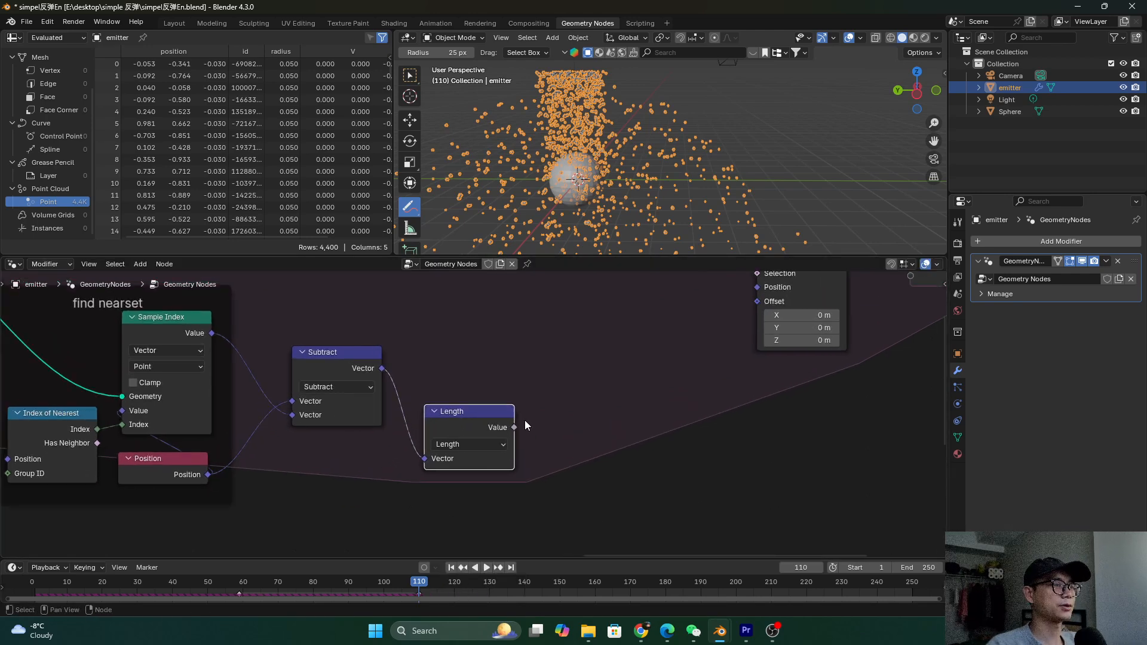
{"action": "scroll", "coordinate": [524, 419], "scroll_direction": "down", "scroll_amount": 2}
{"action": "middle_click_drag", "start_coordinate": [528, 420], "coordinate": [518, 374]}
Add a Radius node below the Length node
{"action": "key", "text": "shift+a"}
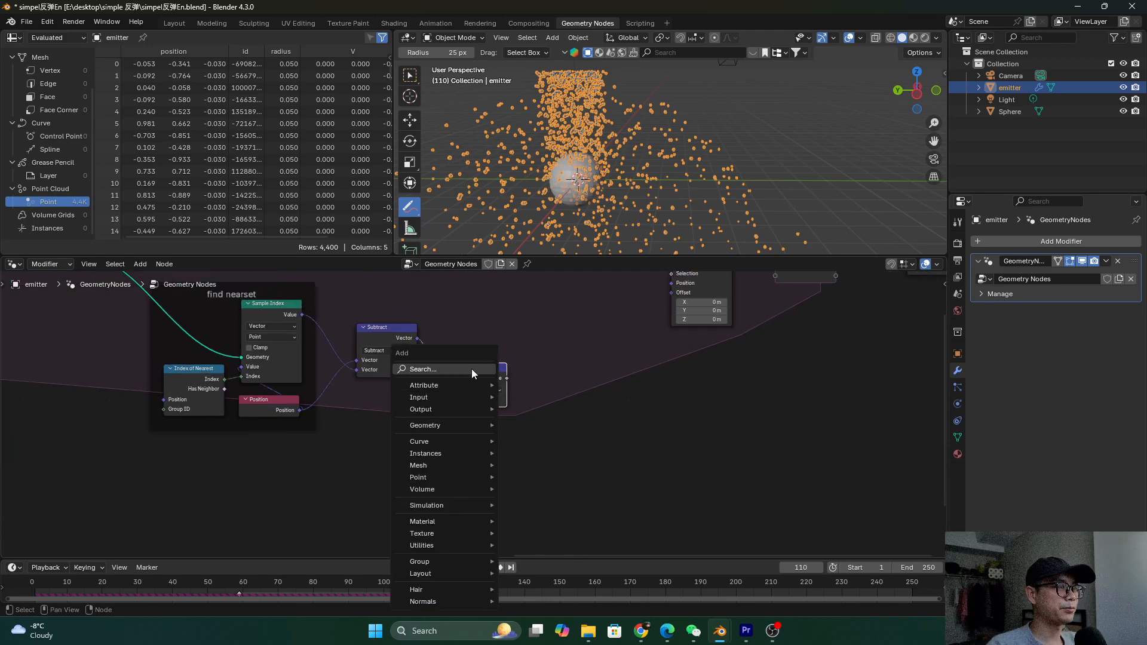
{"action": "left_click", "coordinate": [472, 367]}
{"action": "type", "text": "rai"}
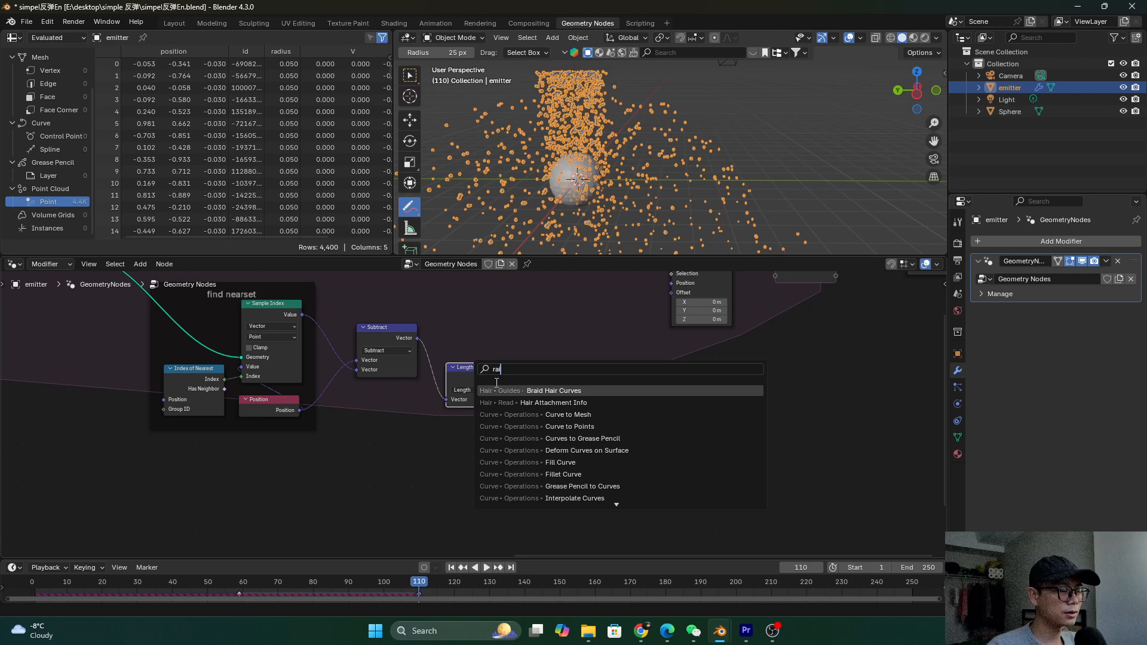
{"action": "type", "text": "du"}
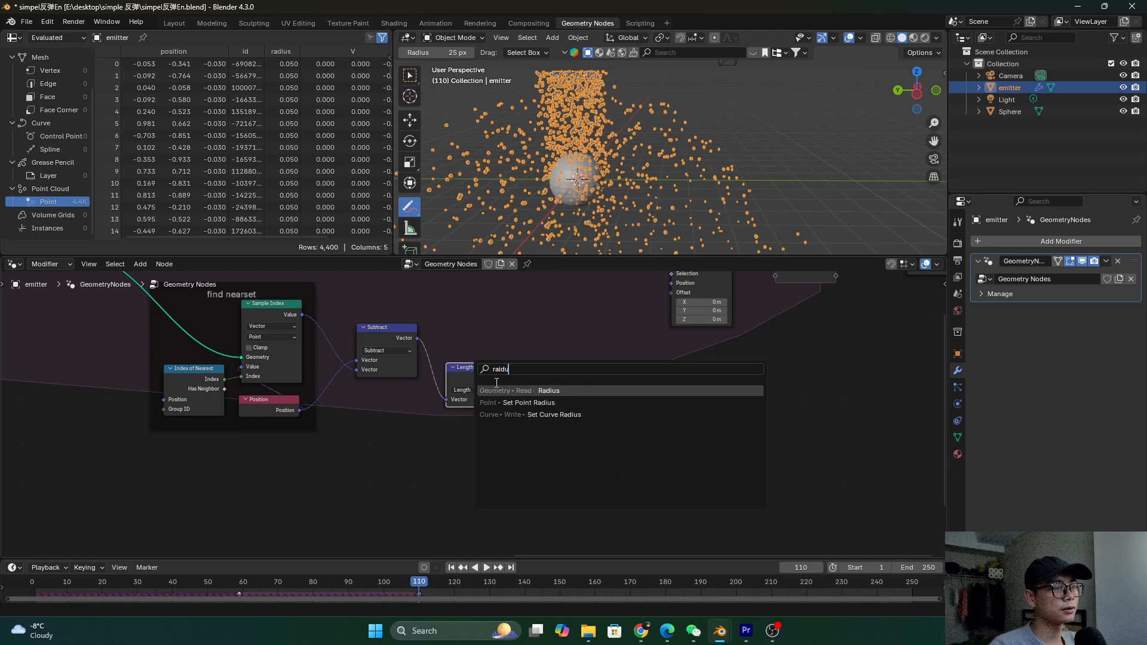
{"action": "left_click", "coordinate": [509, 392]}
{"action": "left_click", "coordinate": [429, 457]}
{"action": "scroll", "coordinate": [502, 457], "scroll_direction": "up", "scroll_amount": 3}
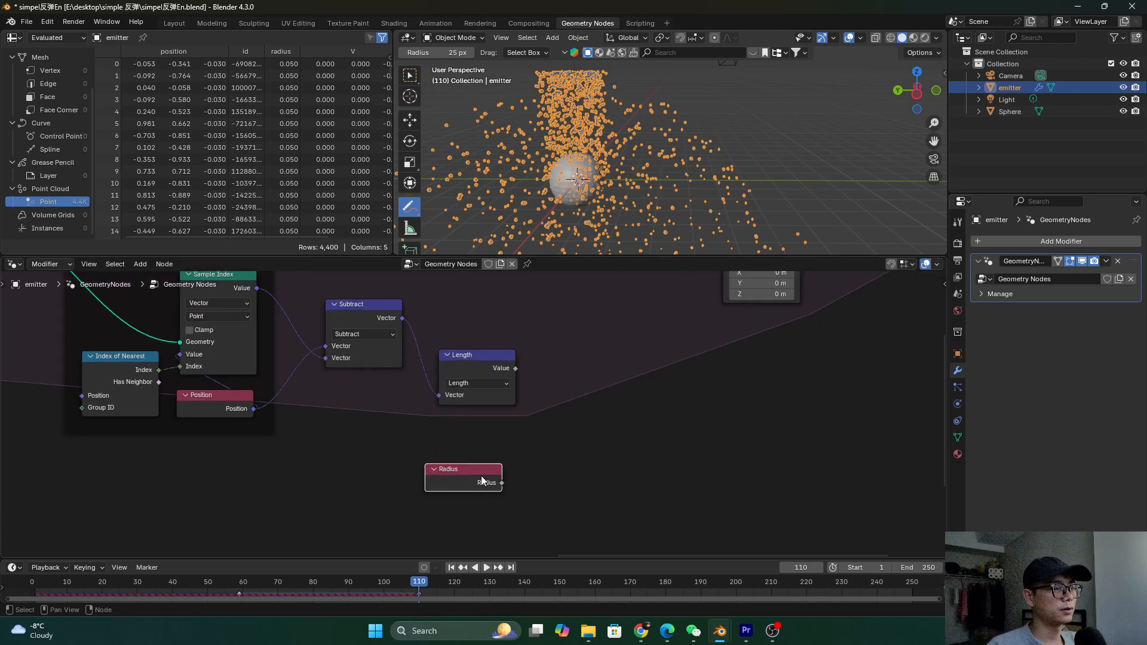
{"action": "left_click_drag", "start_coordinate": [481, 476], "coordinate": [457, 490]}
Add a Math Add node beside Radius, link Radius into both Value inputs, and reposition them
{"action": "key", "text": "shift+a"}
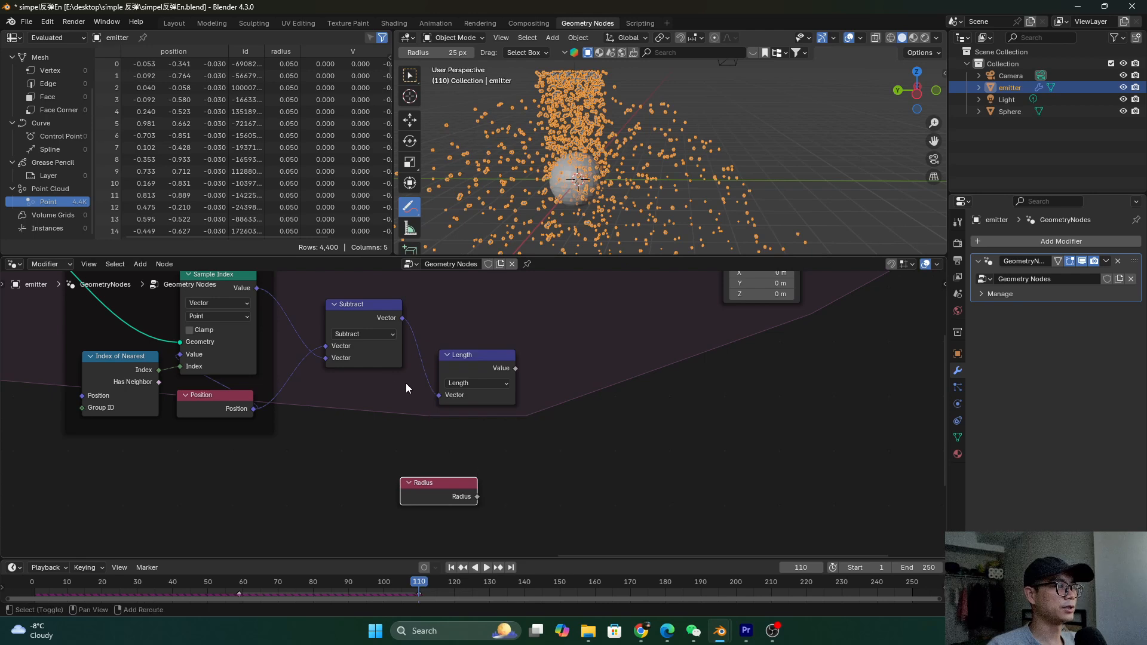
{"action": "key", "text": "shift+a"}
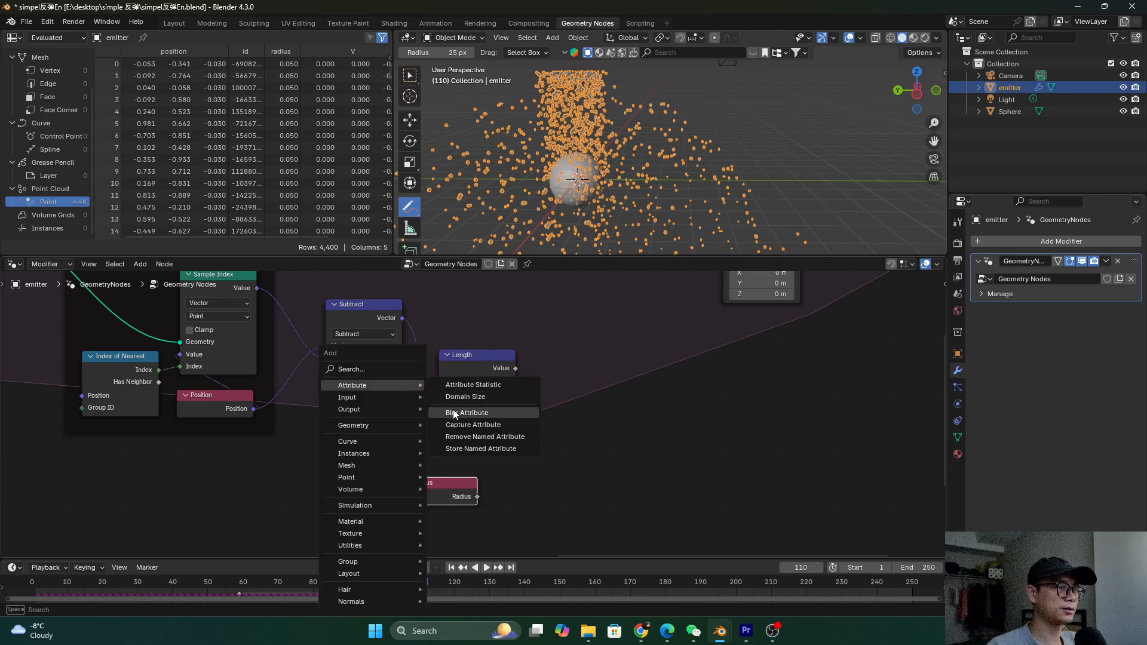
{"action": "key", "text": "shift+a"}
{"action": "type", "text": "math"}
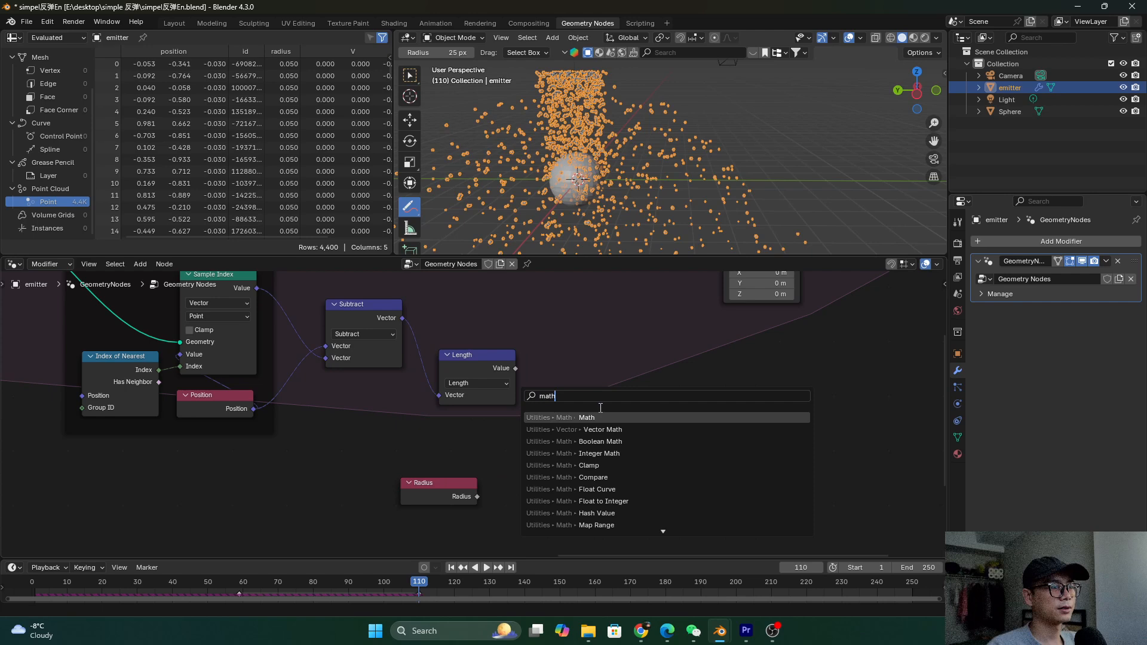
{"action": "key", "text": "Return"}
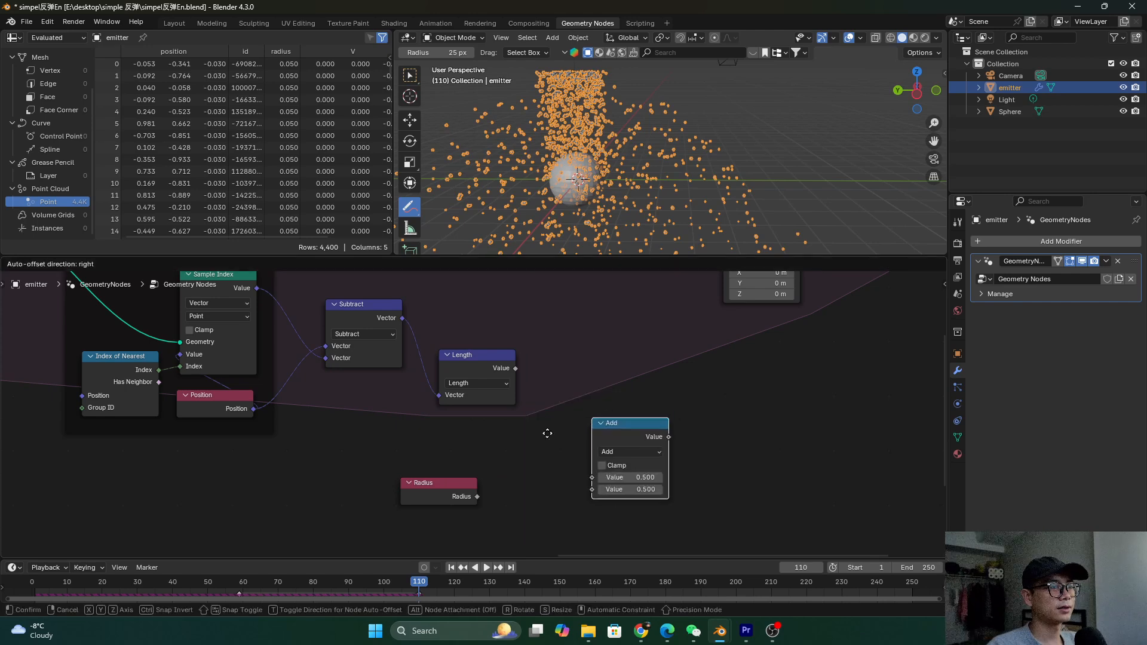
{"action": "left_click", "coordinate": [473, 482]}
{"action": "mouse_move", "coordinate": [478, 496]}
{"action": "left_mouse_down"}
{"action": "mouse_move", "coordinate": [491, 490]}
{"action": "mouse_move", "coordinate": [490, 502]}
{"action": "left_mouse_up"}
{"action": "left_click_drag", "start_coordinate": [442, 465], "coordinate": [503, 522]}
{"action": "left_click_drag", "start_coordinate": [511, 441], "coordinate": [461, 452]}
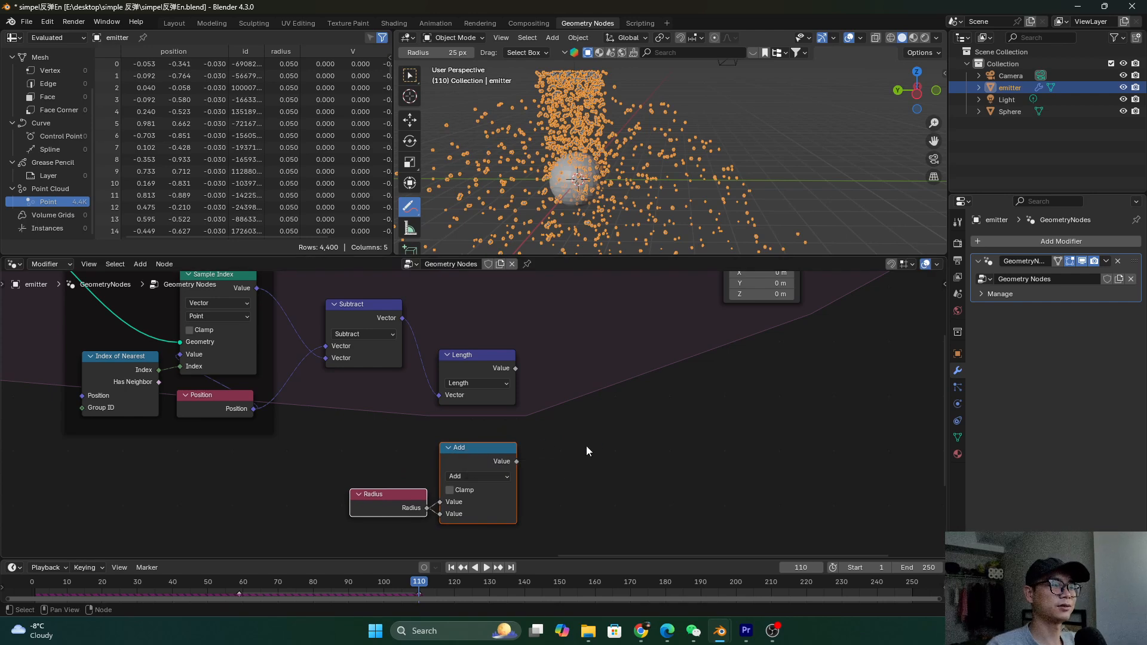
{"action": "left_click_drag", "start_coordinate": [392, 449], "coordinate": [466, 528]}
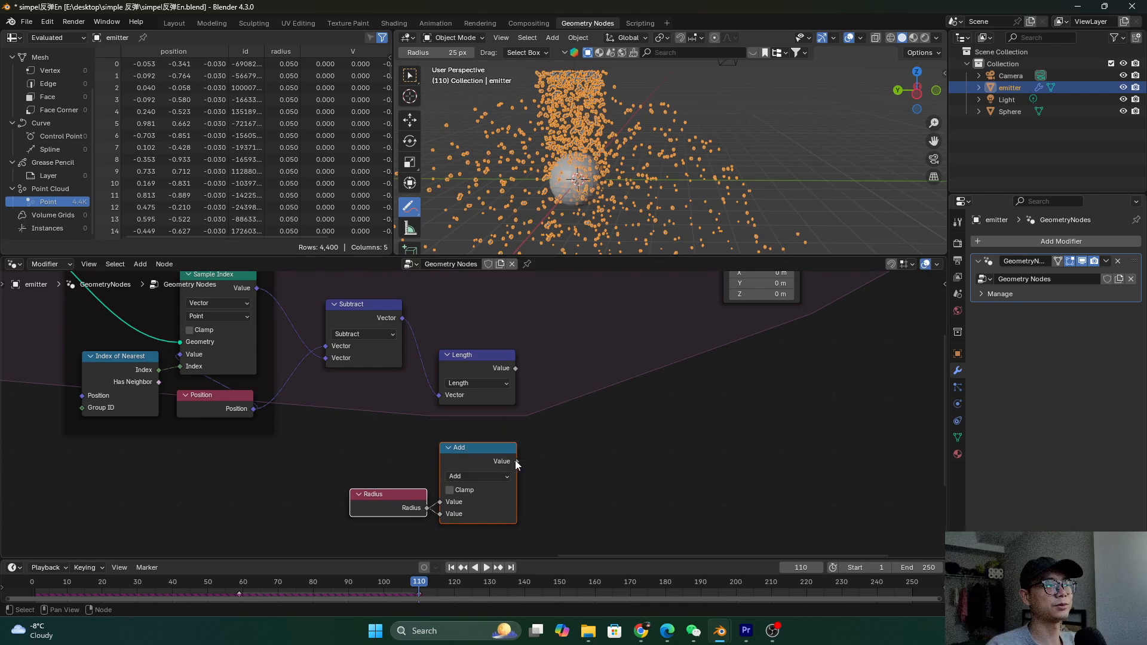
{"action": "scroll", "coordinate": [508, 367], "scroll_direction": "up", "scroll_amount": 1}
{"action": "left_click", "coordinate": [524, 373]}
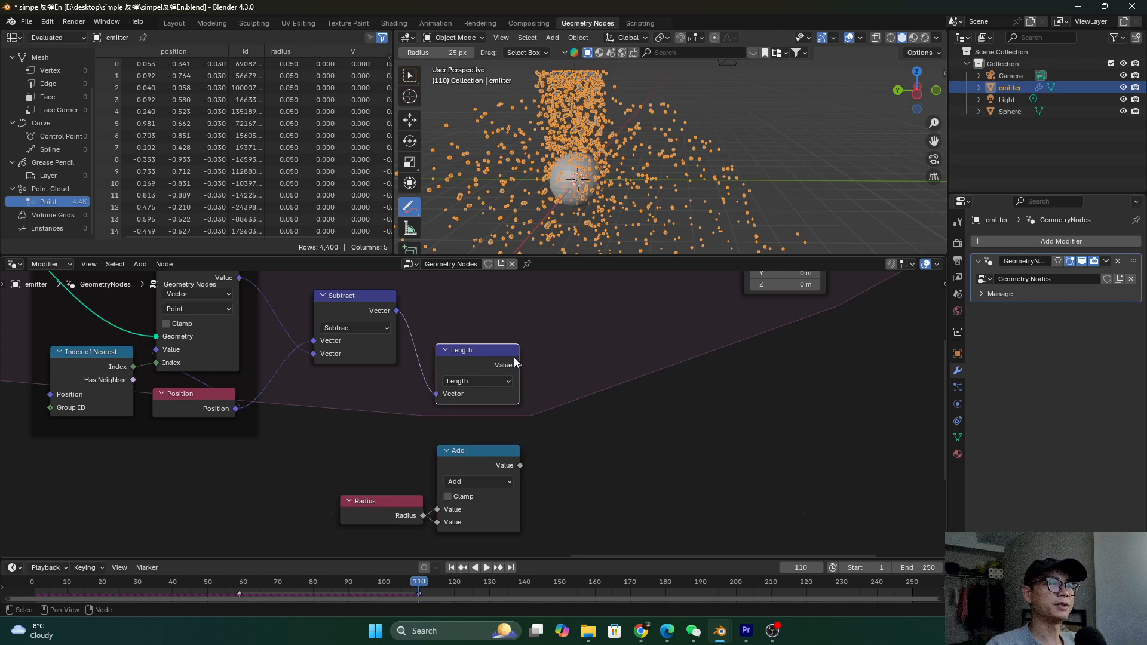
Add a Less Than Compare node after Length, with the Add result linked to its B input
{"action": "key", "text": "shift+a"}
{"action": "type", "text": "comp"}
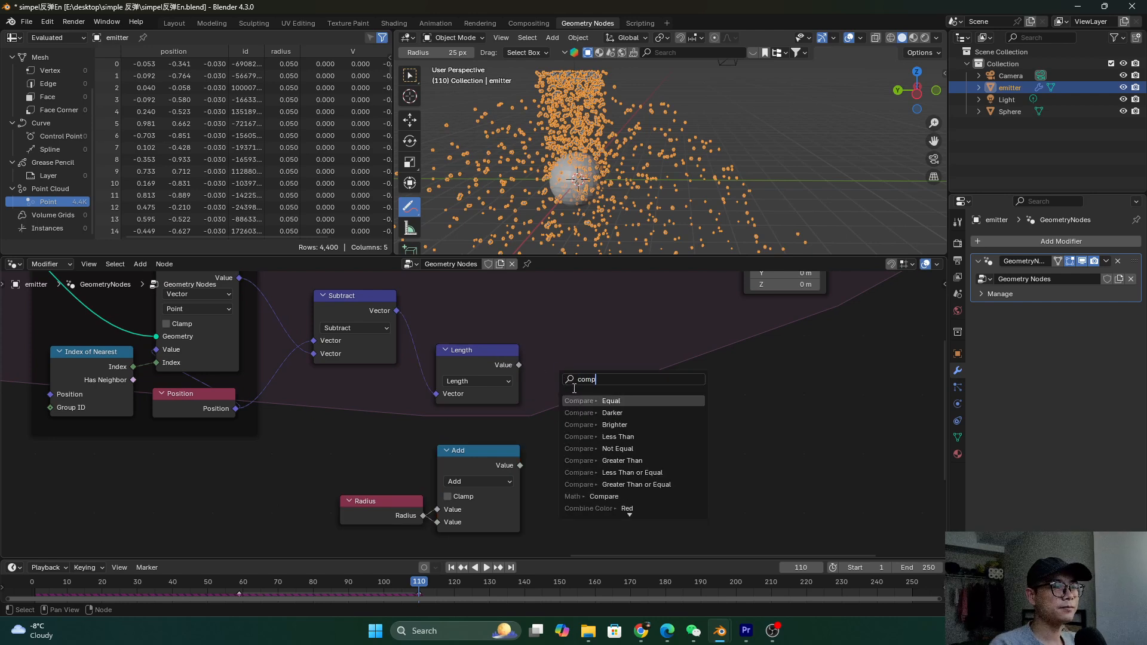
{"action": "left_click", "coordinate": [592, 400]}
{"action": "left_click", "coordinate": [596, 392]}
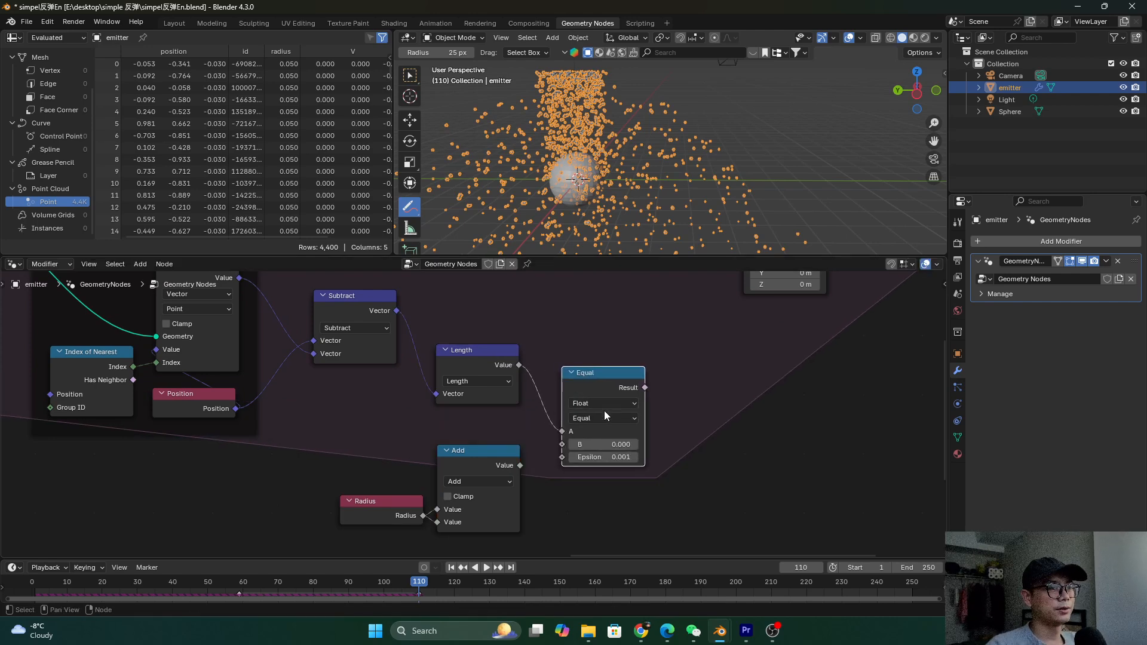
{"action": "left_click", "coordinate": [600, 417]}
{"action": "left_click", "coordinate": [597, 449]}
{"action": "left_click_drag", "start_coordinate": [520, 465], "coordinate": [561, 444]}
{"action": "scroll", "coordinate": [570, 432], "scroll_direction": "down", "scroll_amount": 2}
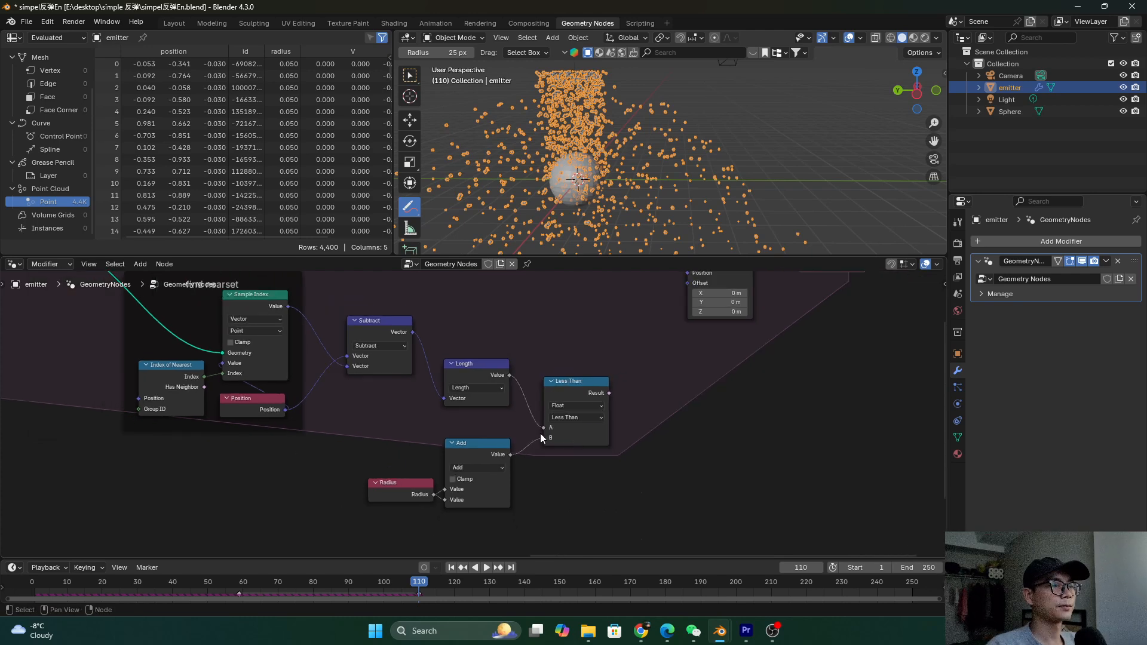
{"action": "middle_click_drag", "start_coordinate": [499, 435], "coordinate": [421, 430]}
{"action": "left_click_drag", "start_coordinate": [490, 386], "coordinate": [482, 389]}
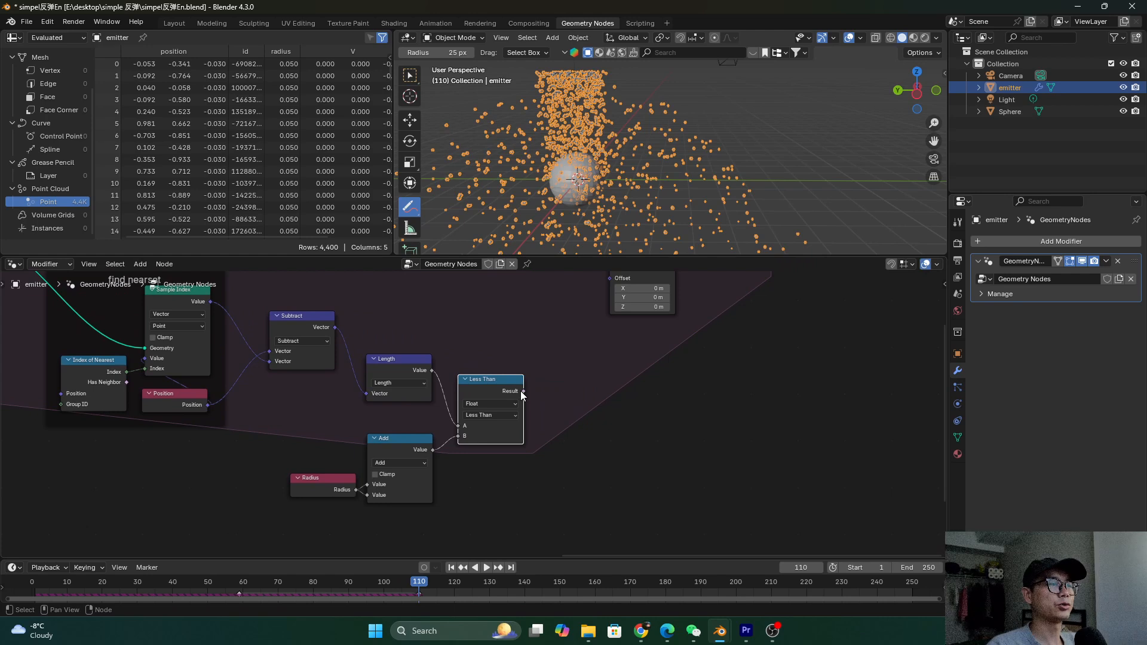
{"action": "key", "text": "shift+a"}
{"action": "type", "text": "swi"}
Add a Vector Switch node right of Less Than and drive it with Less Than's Result
{"action": "left_click", "coordinate": [657, 394]}
{"action": "left_click", "coordinate": [602, 413]}
{"action": "scroll", "coordinate": [602, 413], "scroll_direction": "up", "scroll_amount": 1}
{"action": "left_click", "coordinate": [628, 420]}
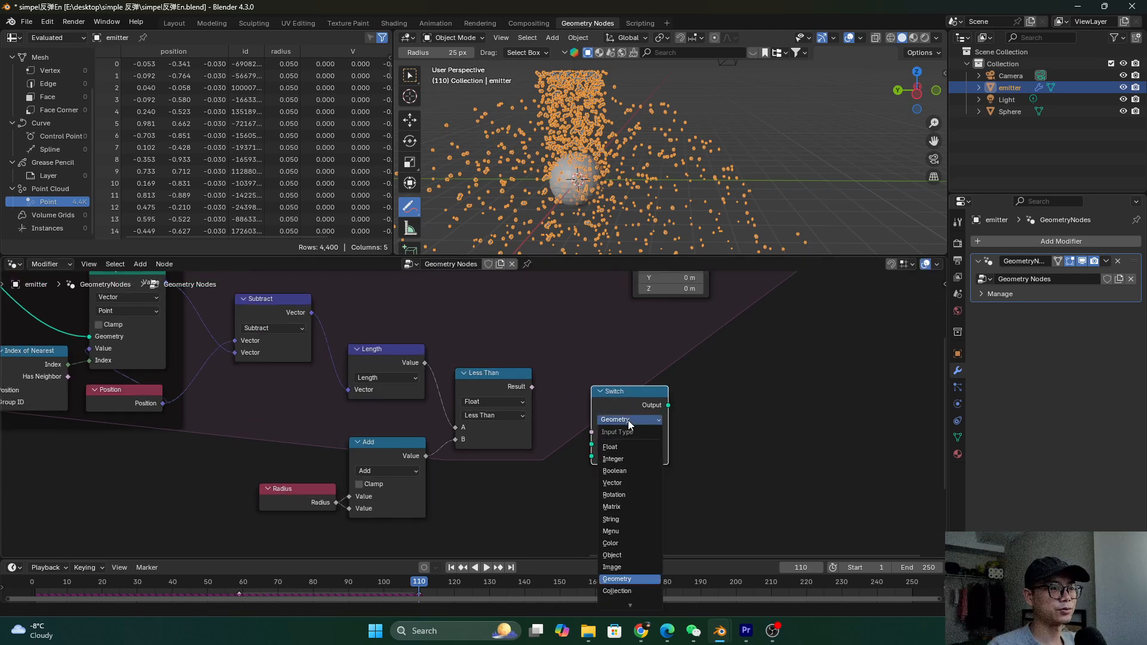
{"action": "left_click", "coordinate": [627, 483]}
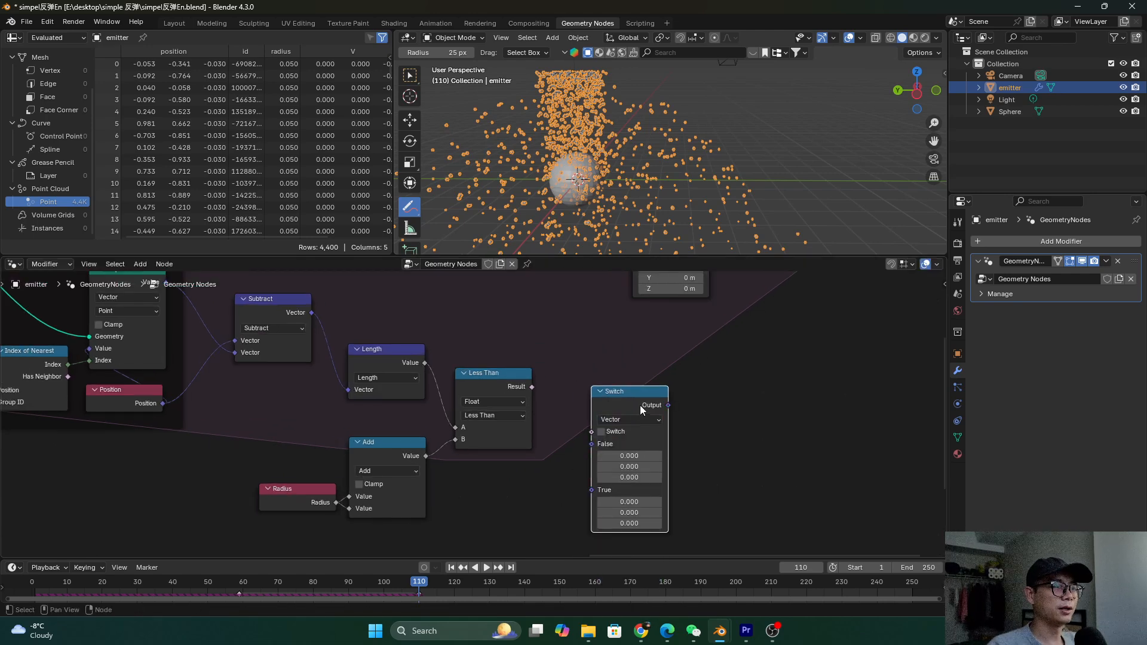
{"action": "left_click_drag", "start_coordinate": [640, 405], "coordinate": [635, 378]}
{"action": "left_click", "coordinate": [530, 389]}
{"action": "left_click_drag", "start_coordinate": [532, 387], "coordinate": [583, 409]}
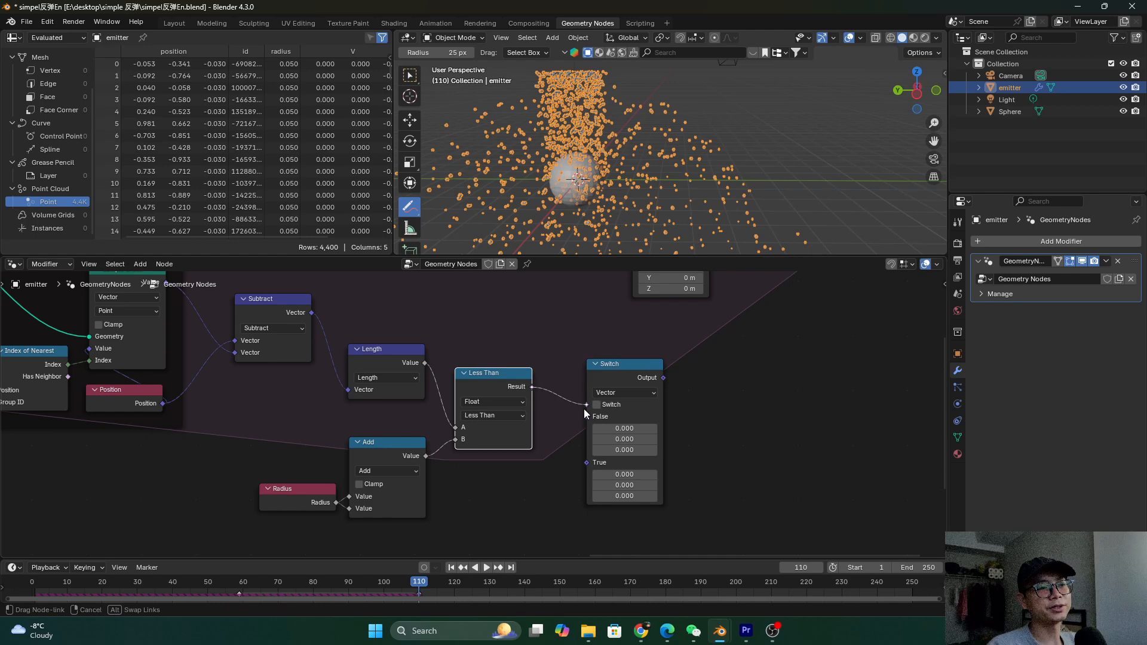
{"action": "left_click_drag", "start_coordinate": [626, 377], "coordinate": [623, 367]}
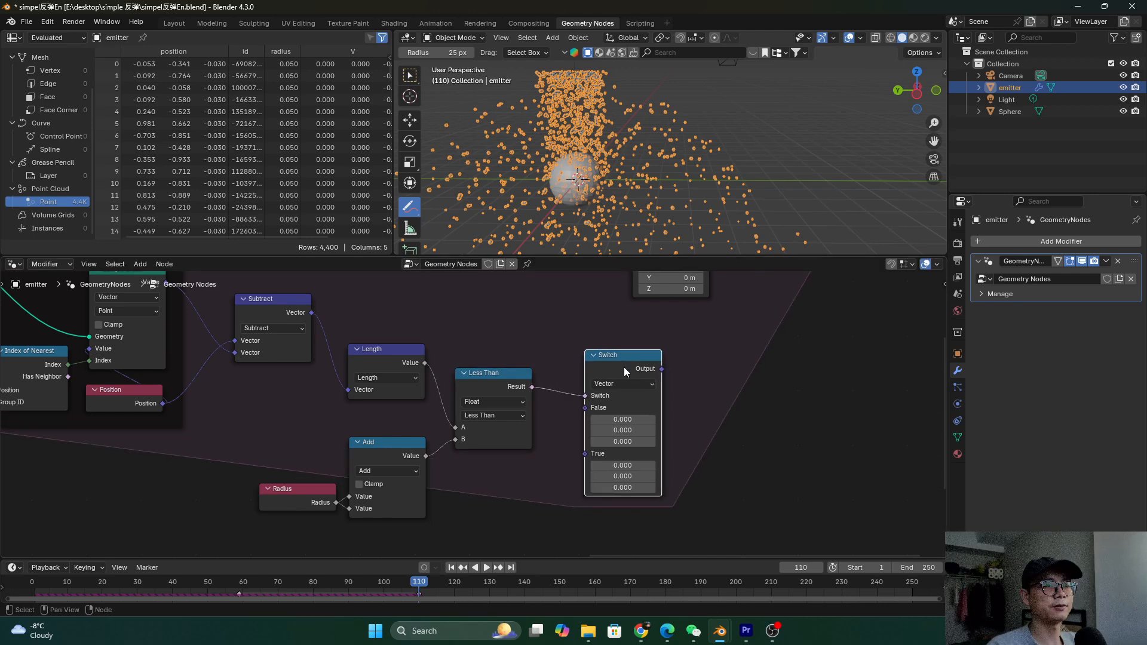
{"action": "left_click_drag", "start_coordinate": [630, 367], "coordinate": [665, 373]}
Save the file and move Set Position and Simulation nodes right to make room for the Switch
{"action": "left_click", "coordinate": [497, 388]}
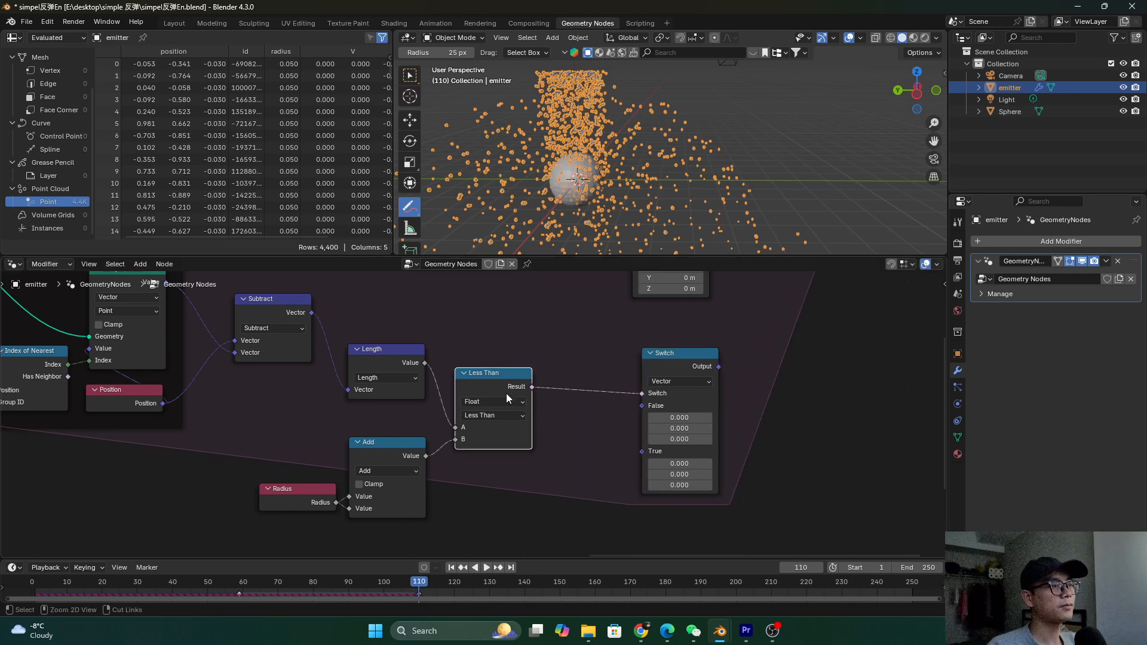
{"action": "key", "text": "ctrl+s"}
{"action": "scroll", "coordinate": [504, 392], "scroll_direction": "up", "scroll_amount": 1}
{"action": "left_click", "coordinate": [344, 457]}
{"action": "scroll", "coordinate": [518, 472], "scroll_direction": "down", "scroll_amount": 1}
{"action": "middle_click_drag", "start_coordinate": [521, 472], "coordinate": [503, 470]}
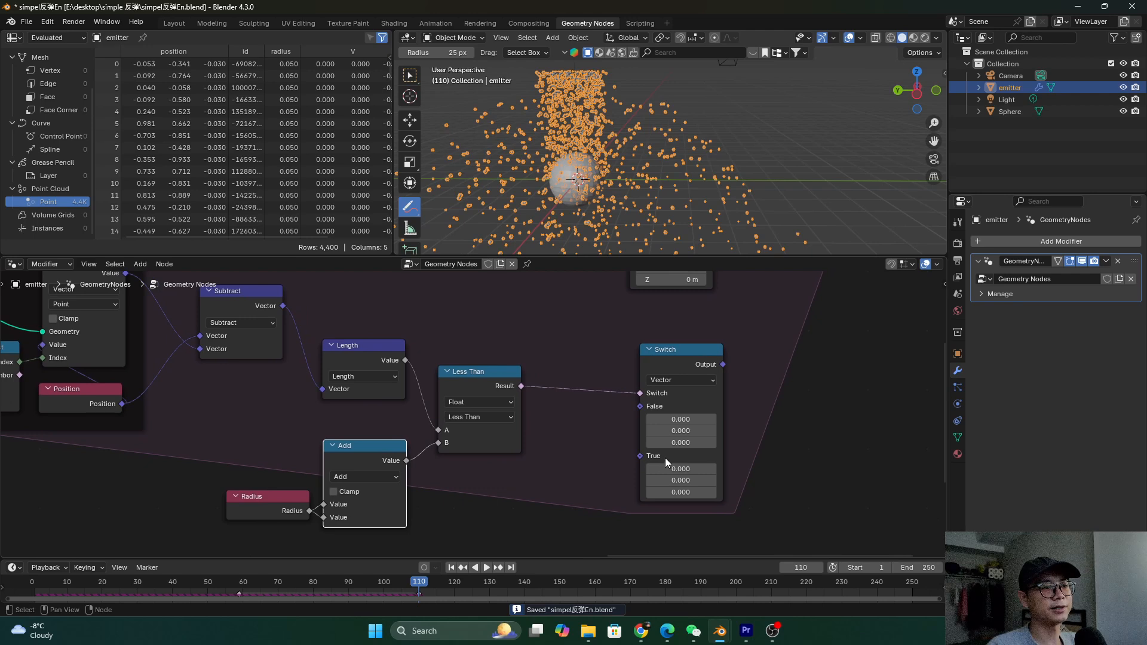
{"action": "scroll", "coordinate": [662, 414], "scroll_direction": "down", "scroll_amount": 3}
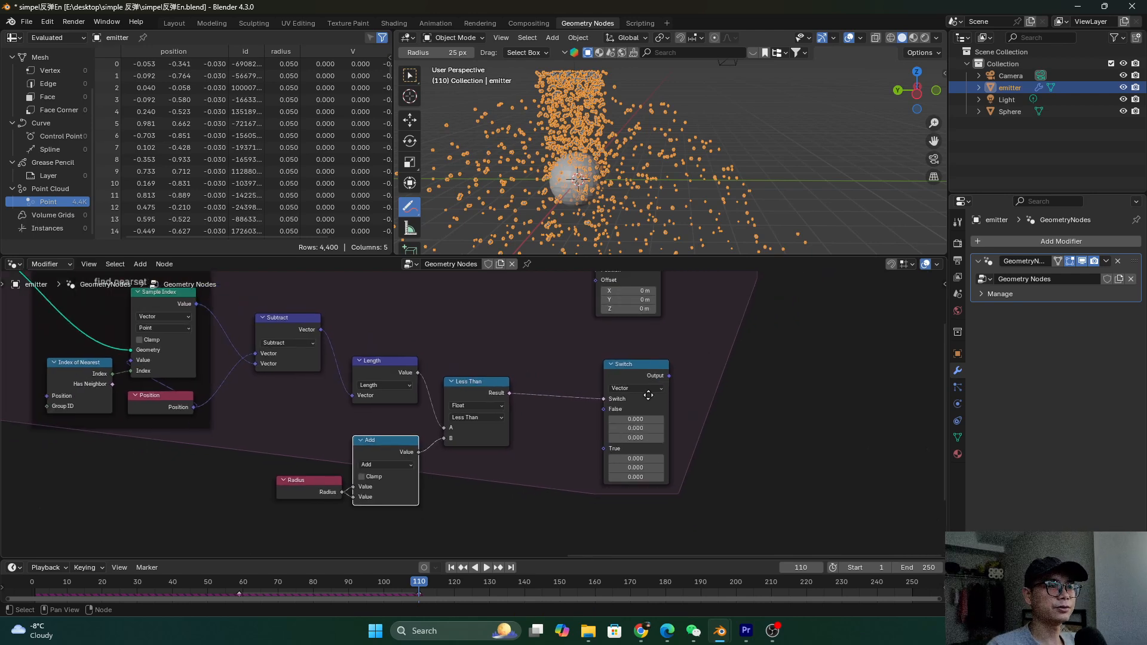
{"action": "middle_click_drag", "start_coordinate": [647, 394], "coordinate": [603, 465]}
{"action": "left_click_drag", "start_coordinate": [833, 406], "coordinate": [833, 305]}
{"action": "middle_click_drag", "start_coordinate": [553, 429], "coordinate": [560, 421]}
{"action": "scroll", "coordinate": [560, 421], "scroll_direction": "up", "scroll_amount": 2}
{"action": "left_click_drag", "start_coordinate": [622, 447], "coordinate": [687, 445]}
{"action": "middle_click_drag", "start_coordinate": [466, 329], "coordinate": [409, 355]}
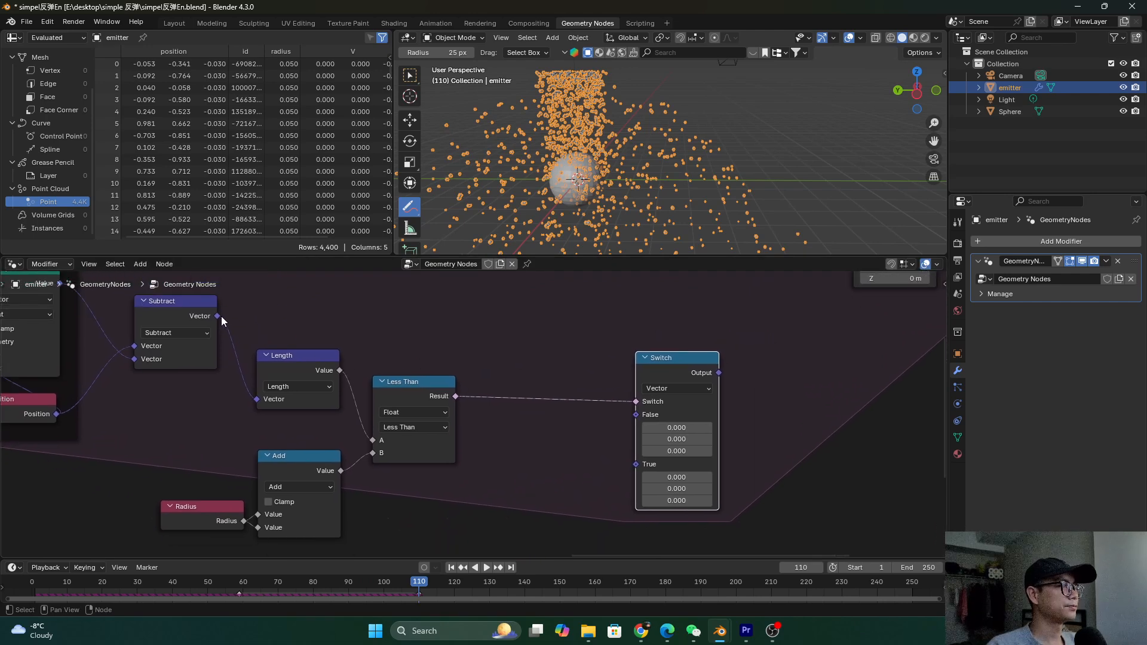
Duplicate Length into a Scale node fed by Subtract and linked to the Switch's True input
{"action": "left_click", "coordinate": [287, 364]}
{"action": "key", "text": "shift+d"}
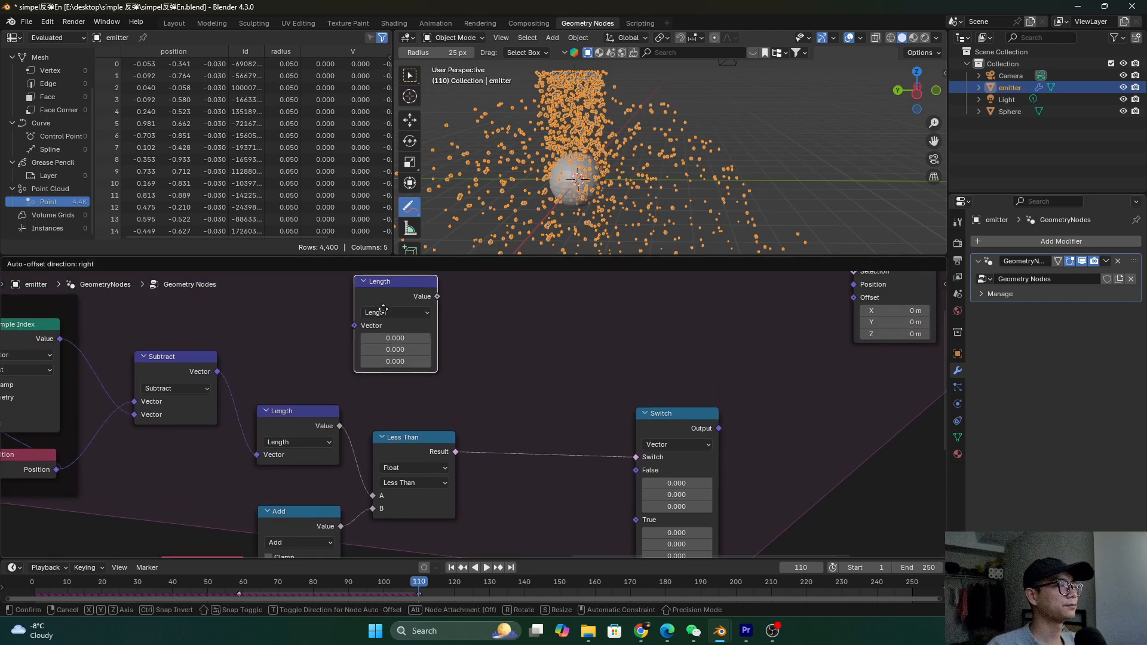
{"action": "left_click", "coordinate": [378, 340]}
{"action": "left_click", "coordinate": [394, 343]}
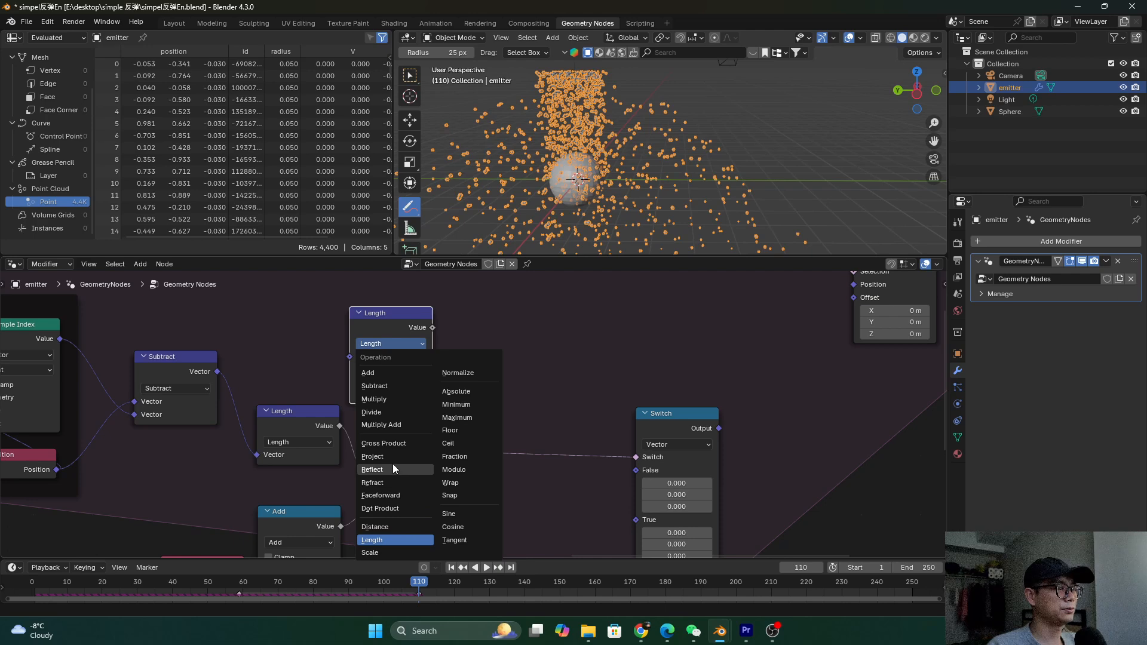
{"action": "left_click", "coordinate": [376, 552]}
{"action": "left_click_drag", "start_coordinate": [217, 371], "coordinate": [350, 358]}
{"action": "scroll", "coordinate": [387, 362], "scroll_direction": "down", "scroll_amount": 1}
{"action": "left_click_drag", "start_coordinate": [419, 329], "coordinate": [593, 493]}
Set the Scale factor to 0.2, save, and link the Switch output to Set Position's Offset
{"action": "scroll", "coordinate": [616, 495], "scroll_direction": "up", "scroll_amount": 1}
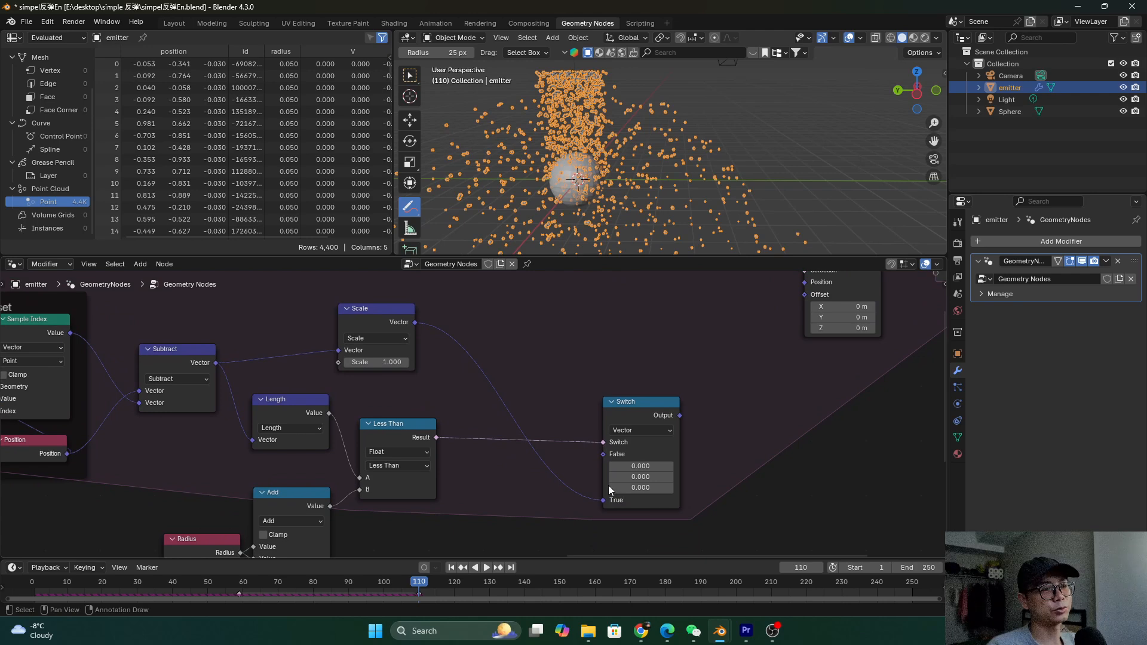
{"action": "left_click", "coordinate": [394, 362]}
{"action": "key", "text": "BackSpace"}
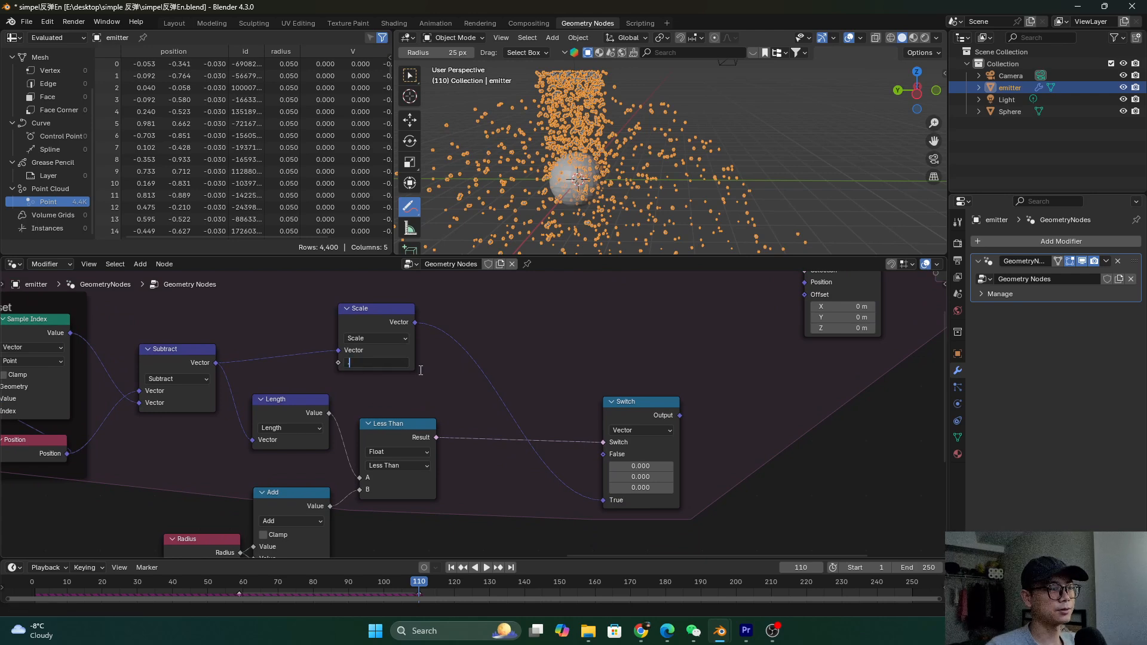
{"action": "type", "text": "0.2"}
{"action": "key", "text": "Return"}
{"action": "key", "text": "ctrl+s"}
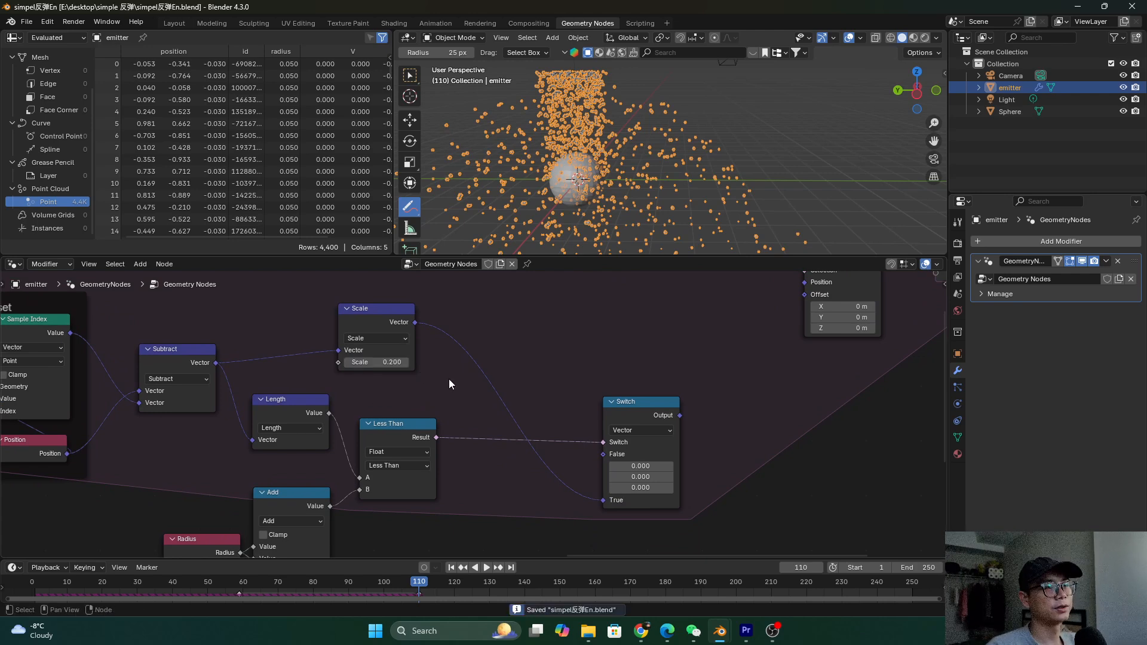
{"action": "scroll", "coordinate": [449, 379], "scroll_direction": "down", "scroll_amount": 2}
{"action": "left_click_drag", "start_coordinate": [629, 430], "coordinate": [688, 294]}
{"action": "scroll", "coordinate": [734, 321], "scroll_direction": "down", "scroll_amount": 1}
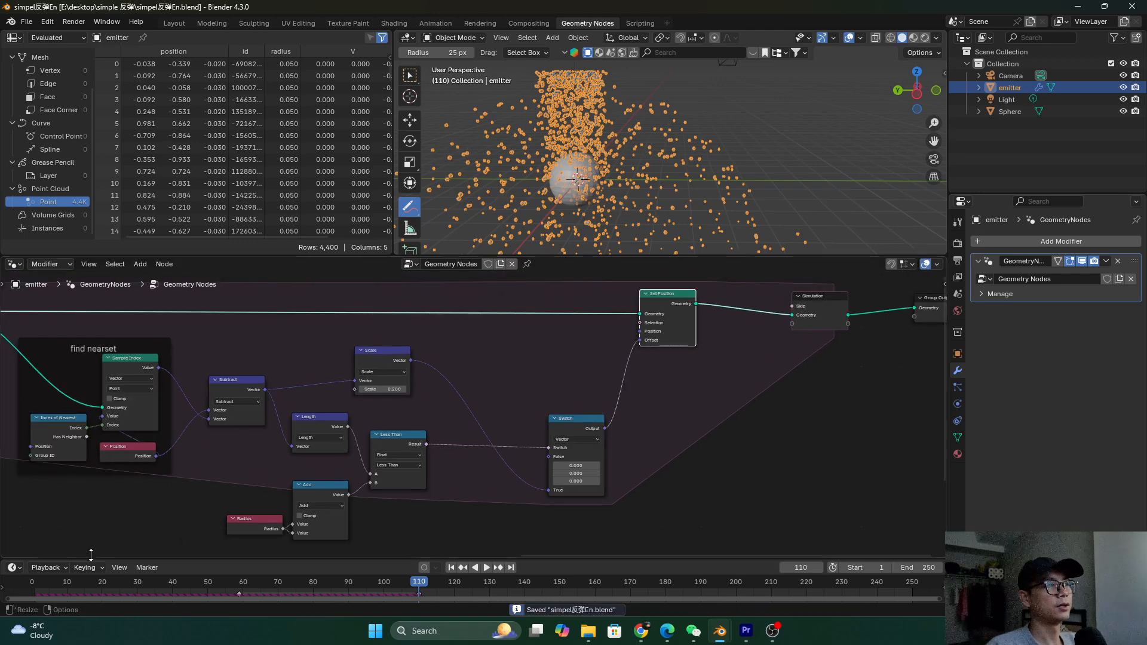
Replay the simulation from the first frame and orbit the 3D view to watch it
{"action": "key", "text": "shift+Left"}
{"action": "key", "text": "space"}
{"action": "middle_click_drag", "start_coordinate": [712, 220], "coordinate": [546, 129]}
{"action": "key", "text": "space"}
Make room after the Reflect node by shifting Store Named Attribute and Switch right and Reflect left
{"action": "key", "text": "Home"}
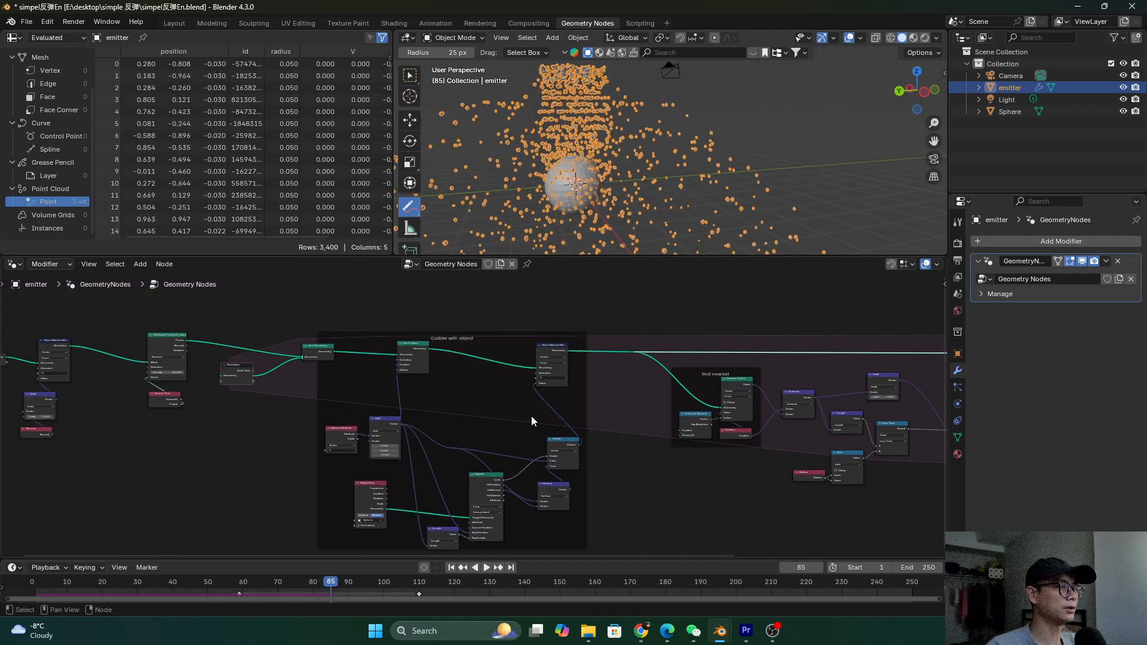
{"action": "scroll", "coordinate": [365, 441], "scroll_direction": "up", "scroll_amount": 6}
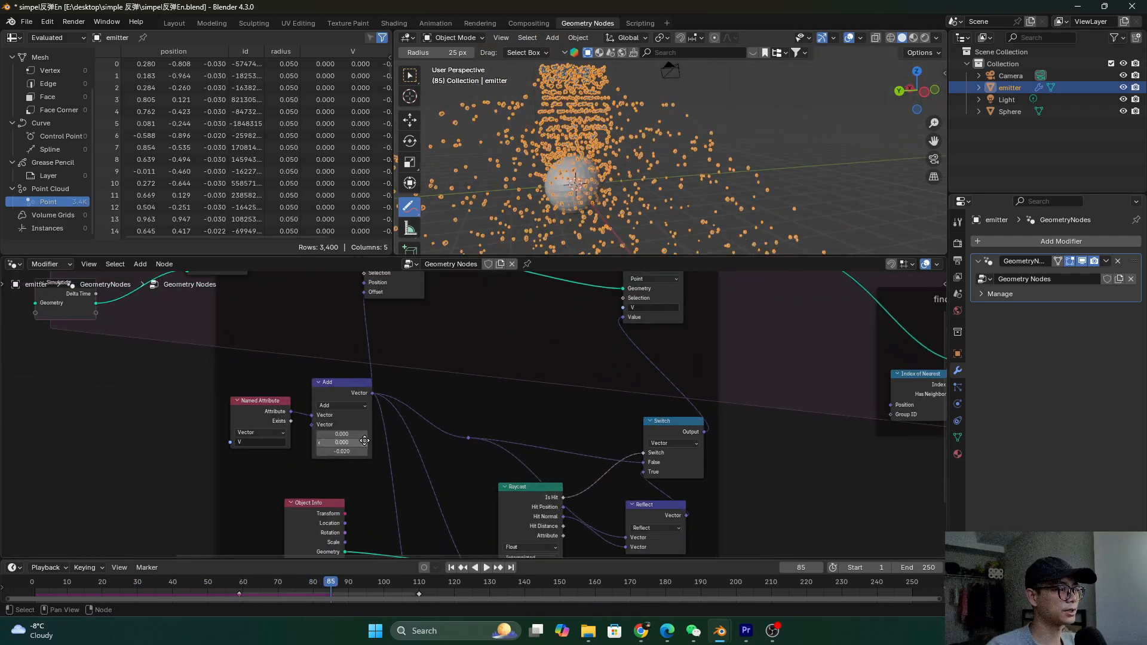
{"action": "scroll", "coordinate": [364, 440], "scroll_direction": "down", "scroll_amount": 5}
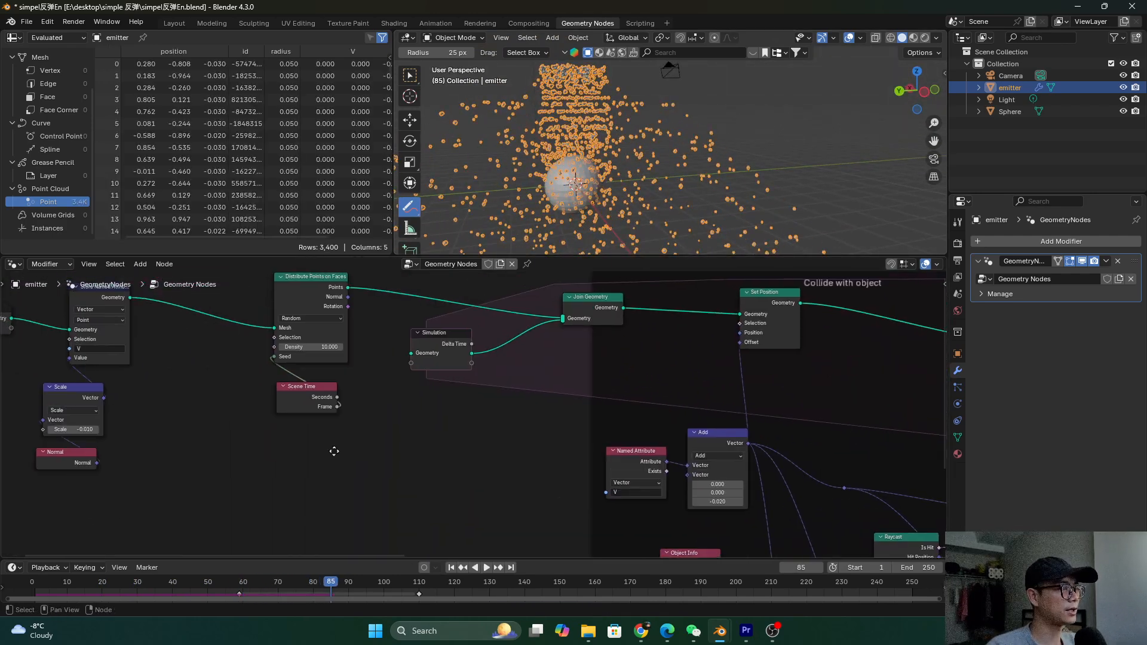
{"action": "scroll", "coordinate": [407, 457], "scroll_direction": "up", "scroll_amount": 4}
{"action": "scroll", "coordinate": [360, 464], "scroll_direction": "down", "scroll_amount": 2}
{"action": "scroll", "coordinate": [763, 460], "scroll_direction": "right", "scroll_amount": 10, "text": "ctrl"}
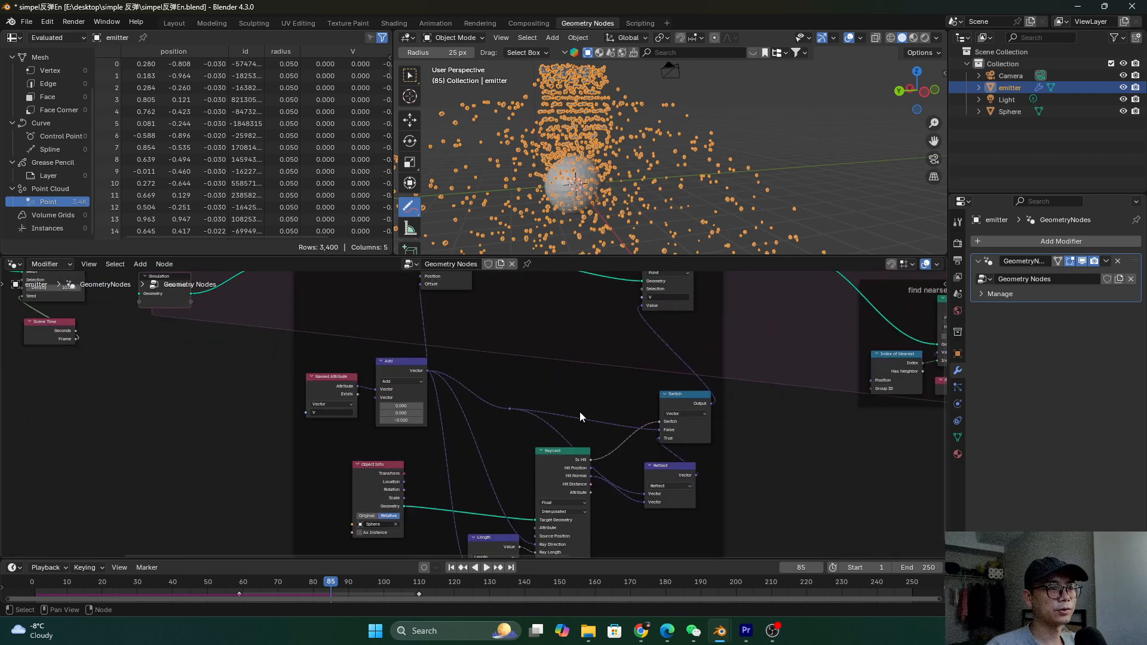
{"action": "scroll", "coordinate": [538, 364], "scroll_direction": "right", "scroll_amount": 4, "text": "ctrl"}
{"action": "scroll", "coordinate": [470, 318], "scroll_direction": "up", "scroll_amount": 2, "text": "shift"}
{"action": "left_click_drag", "start_coordinate": [454, 296], "coordinate": [535, 292]}
{"action": "scroll", "coordinate": [493, 382], "scroll_direction": "up", "scroll_amount": 1}
{"action": "scroll", "coordinate": [478, 386], "scroll_direction": "down", "scroll_amount": 2, "text": "shift"}
{"action": "scroll", "coordinate": [479, 386], "scroll_direction": "right", "scroll_amount": 1, "text": "ctrl"}
{"action": "left_click_drag", "start_coordinate": [451, 362], "coordinate": [521, 362]}
{"action": "scroll", "coordinate": [478, 434], "scroll_direction": "up", "scroll_amount": 3}
{"action": "left_click_drag", "start_coordinate": [419, 436], "coordinate": [359, 433]}
Insert a duplicated vector node set to Scale 0.5 between Reflect and Switch
{"action": "key", "text": "shift+d"}
{"action": "left_click", "coordinate": [469, 446]}
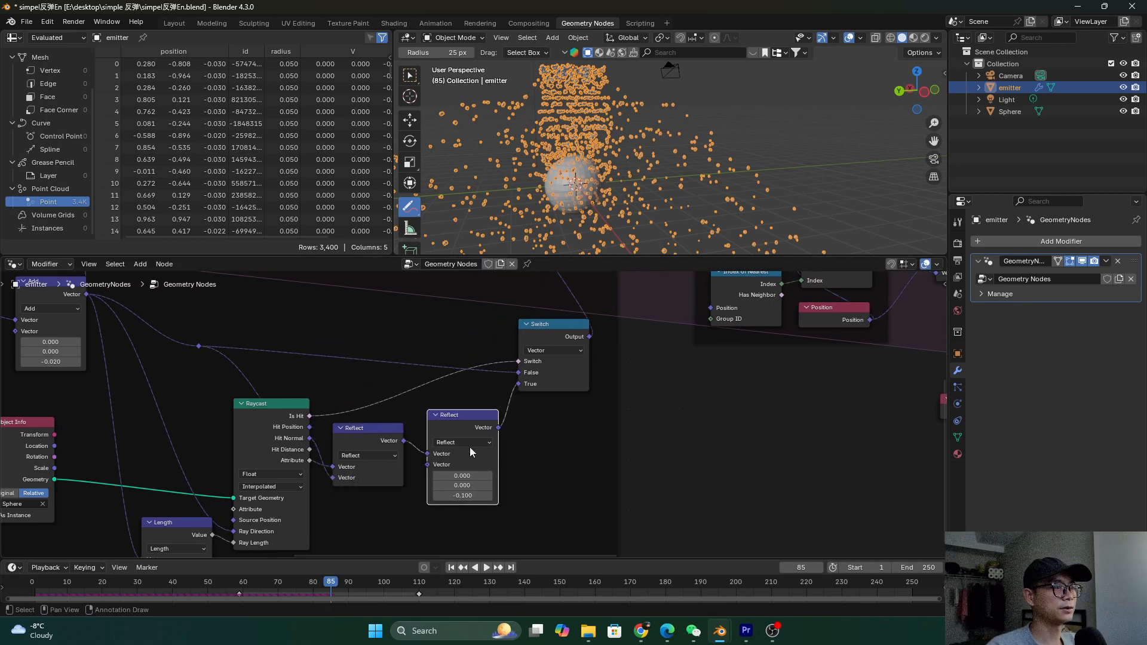
{"action": "left_click", "coordinate": [462, 442]}
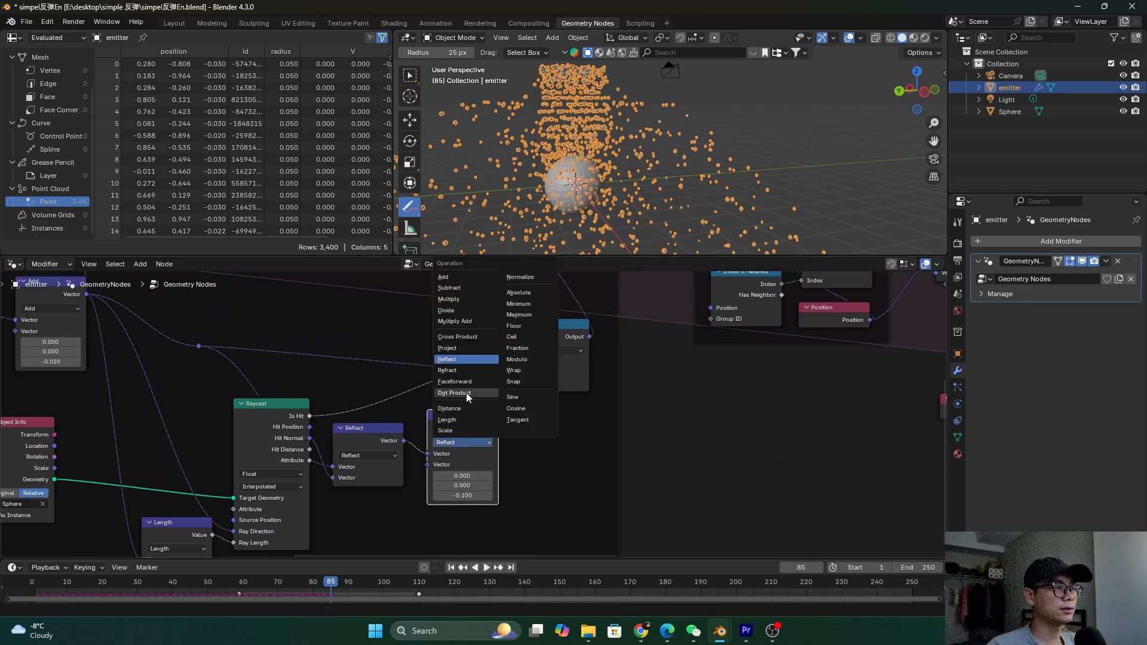
{"action": "left_click", "coordinate": [464, 435]}
{"action": "left_click", "coordinate": [464, 465]}
{"action": "type", "text": "0.5"}
{"action": "key", "text": "Return"}
Save the file, then replay the simulation from the start
{"action": "key", "text": "ctrl+s"}
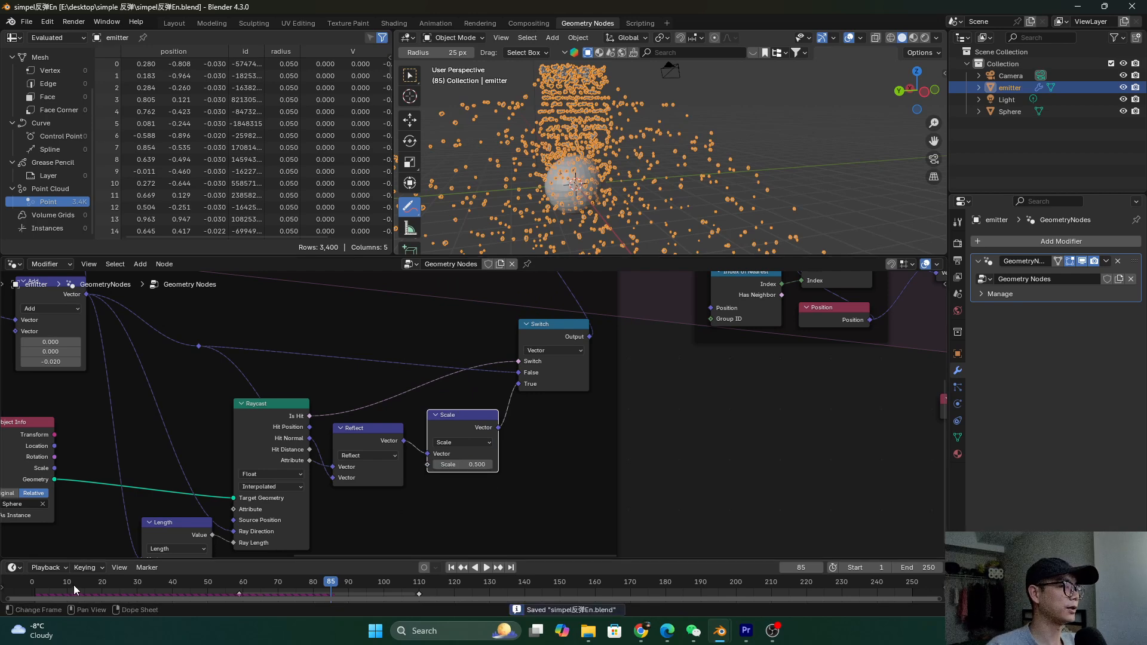
{"action": "left_click_drag", "start_coordinate": [73, 585], "coordinate": [33, 583]}
{"action": "key", "text": "space"}
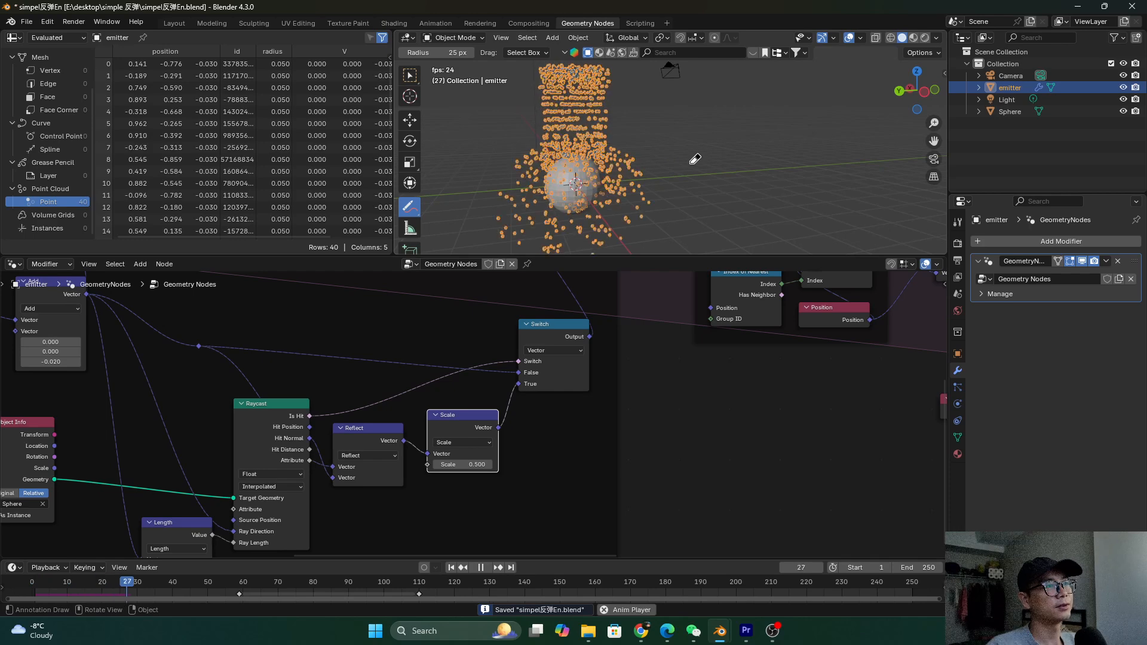
Stop playback and wrap the push-out-when-inside nodes in a frame labelled 'collide inside'
{"action": "key", "text": "space"}
{"action": "scroll", "coordinate": [661, 393], "scroll_direction": "down", "scroll_amount": 3}
{"action": "middle_click_drag", "start_coordinate": [661, 393], "coordinate": [294, 438]}
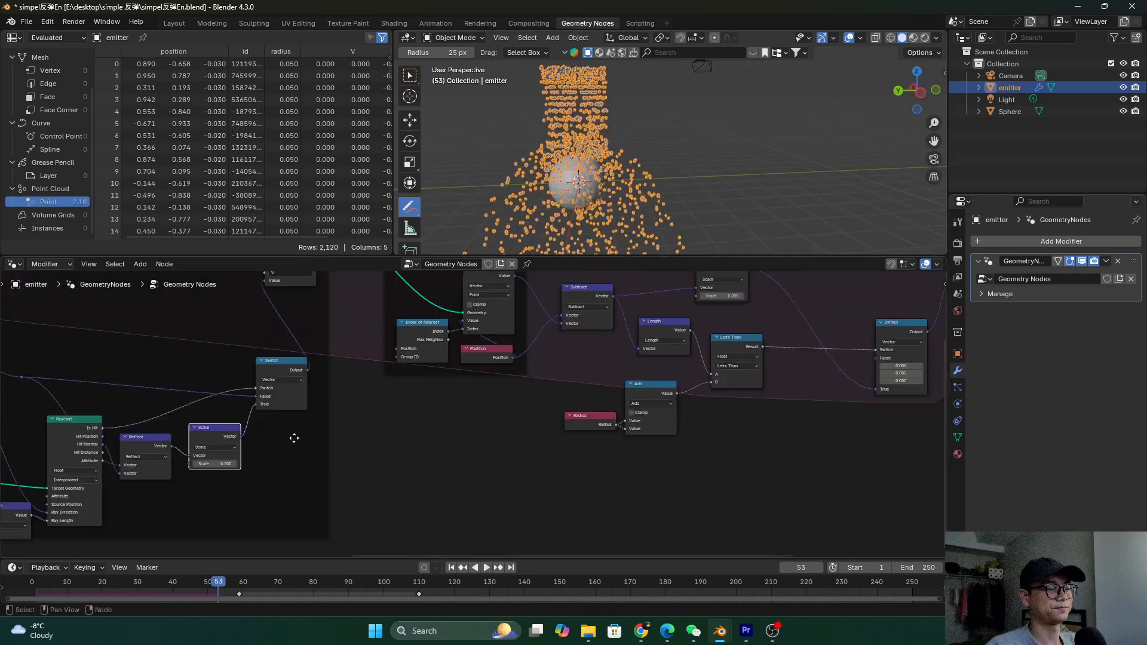
{"action": "scroll", "coordinate": [425, 440], "scroll_direction": "down", "scroll_amount": 2}
{"action": "middle_click_drag", "start_coordinate": [425, 441], "coordinate": [367, 455]}
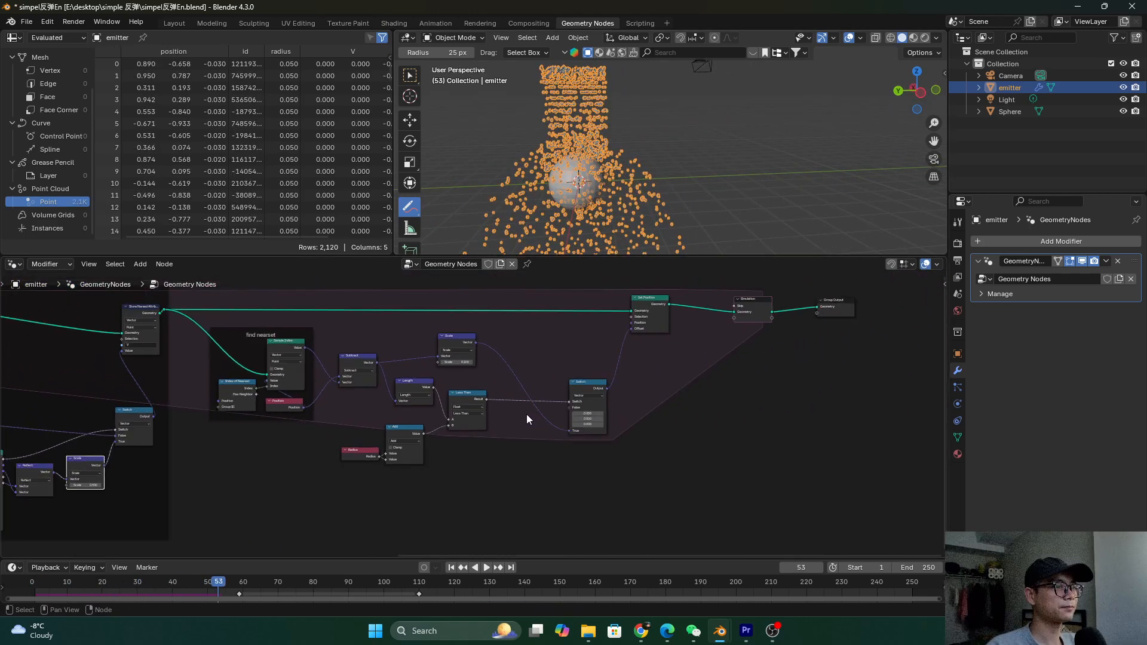
{"action": "scroll", "coordinate": [526, 419], "scroll_direction": "down", "scroll_amount": 1}
{"action": "left_click_drag", "start_coordinate": [218, 297], "coordinate": [662, 506]}
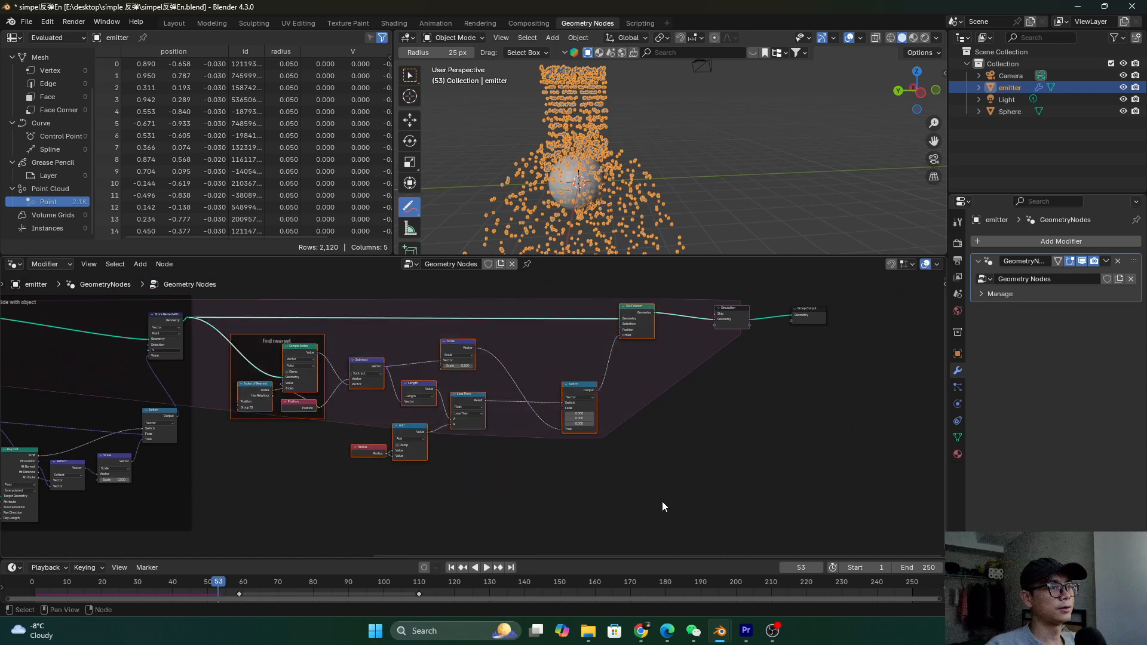
{"action": "key", "text": "ctrl+j"}
{"action": "scroll", "coordinate": [481, 464], "scroll_direction": "up", "scroll_amount": 1}
{"action": "right_click", "coordinate": [472, 443]}
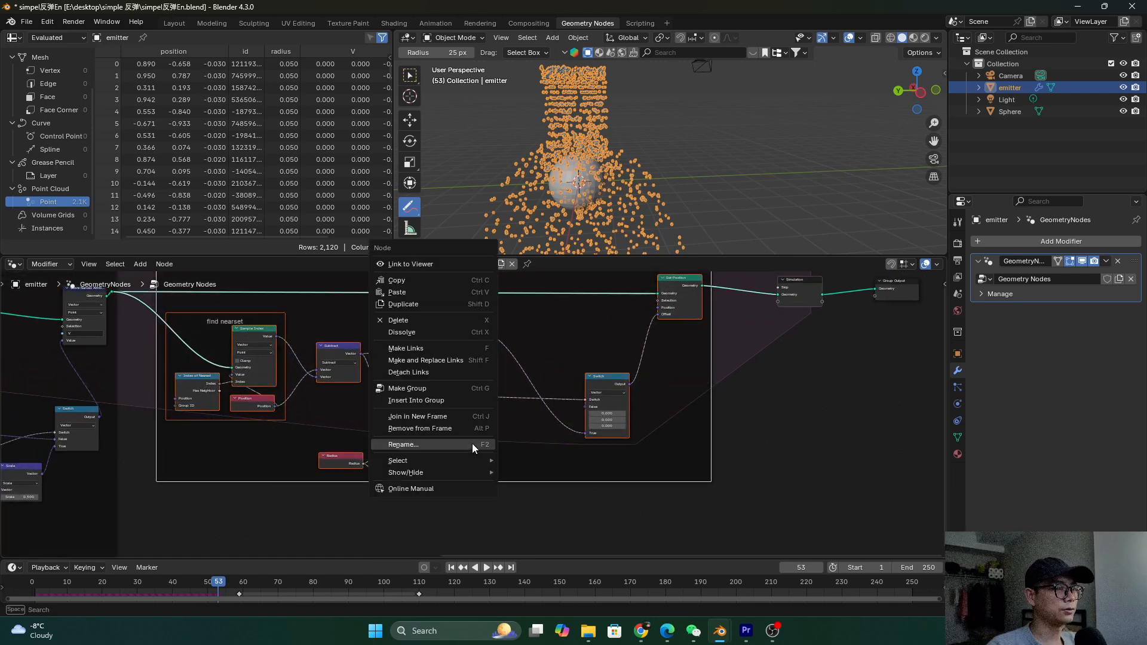
{"action": "left_click", "coordinate": [472, 444]}
{"action": "type", "text": "collid"}
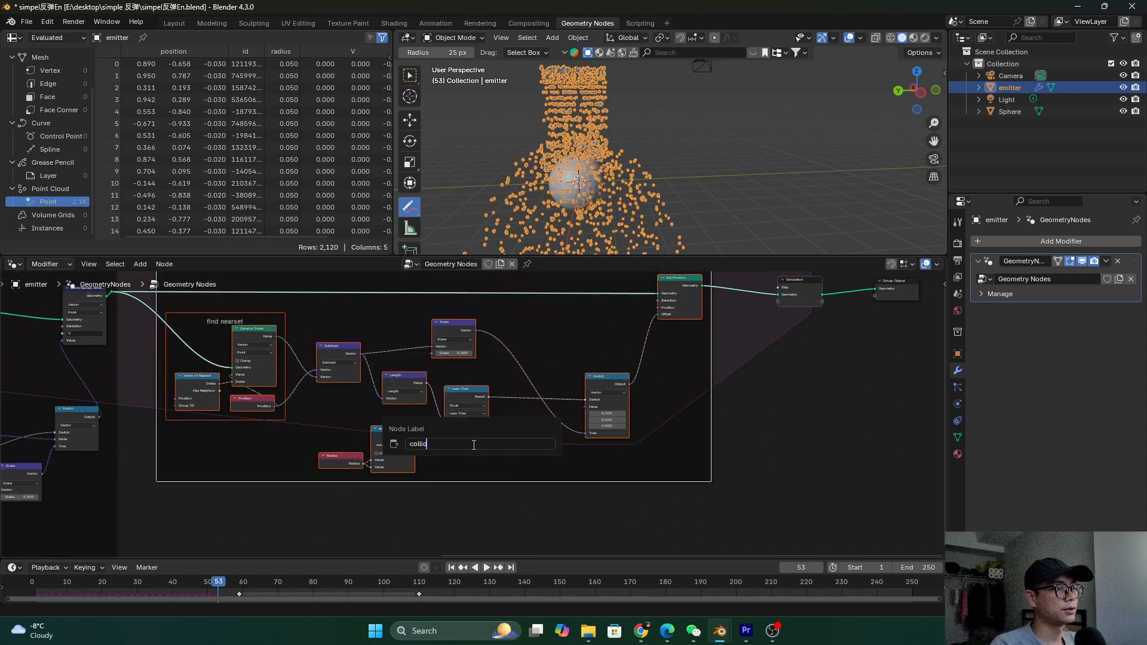
{"action": "type", "text": "e inside"}
{"action": "key", "text": "Return"}
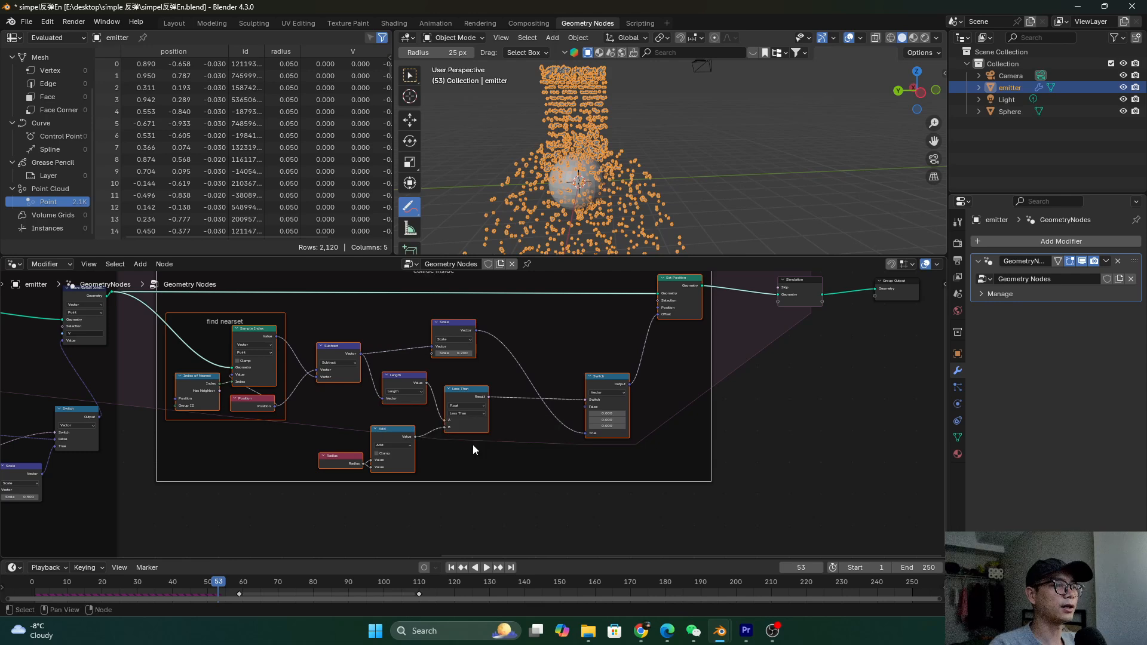
Save the file and move Group Output further right after the Simulation node
{"action": "key", "text": "ctrl+s"}
{"action": "scroll", "coordinate": [542, 448], "scroll_direction": "down", "scroll_amount": 2}
{"action": "scroll", "coordinate": [497, 338], "scroll_direction": "down", "scroll_amount": 2}
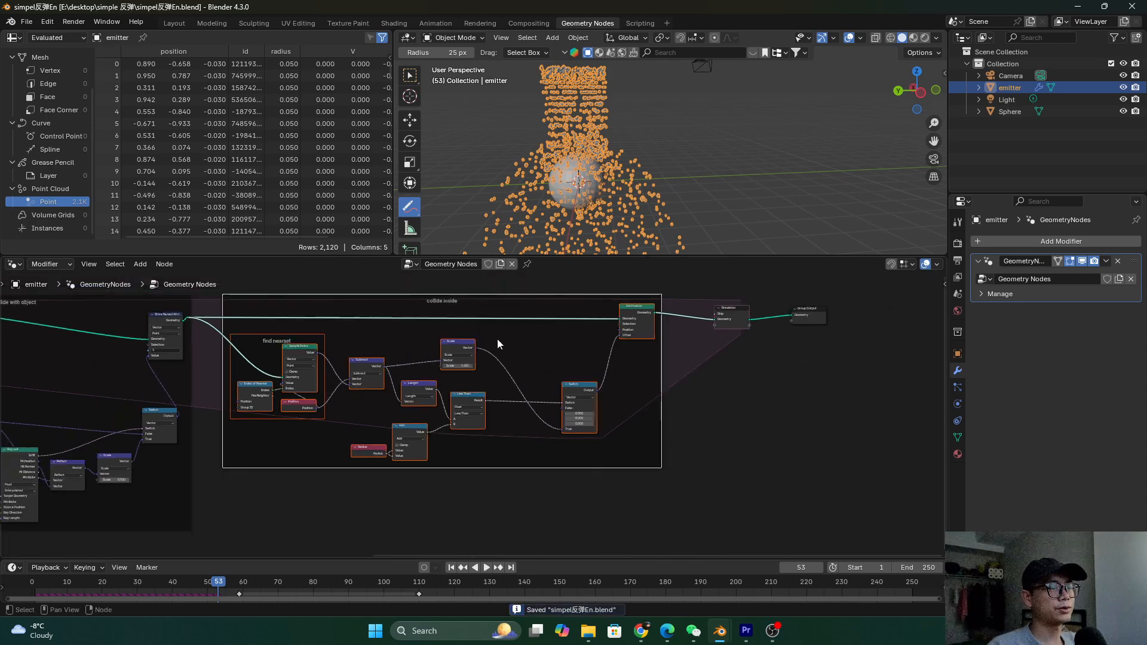
{"action": "left_click_drag", "start_coordinate": [712, 342], "coordinate": [778, 344]}
{"action": "scroll", "coordinate": [632, 339], "scroll_direction": "up", "scroll_amount": 1}
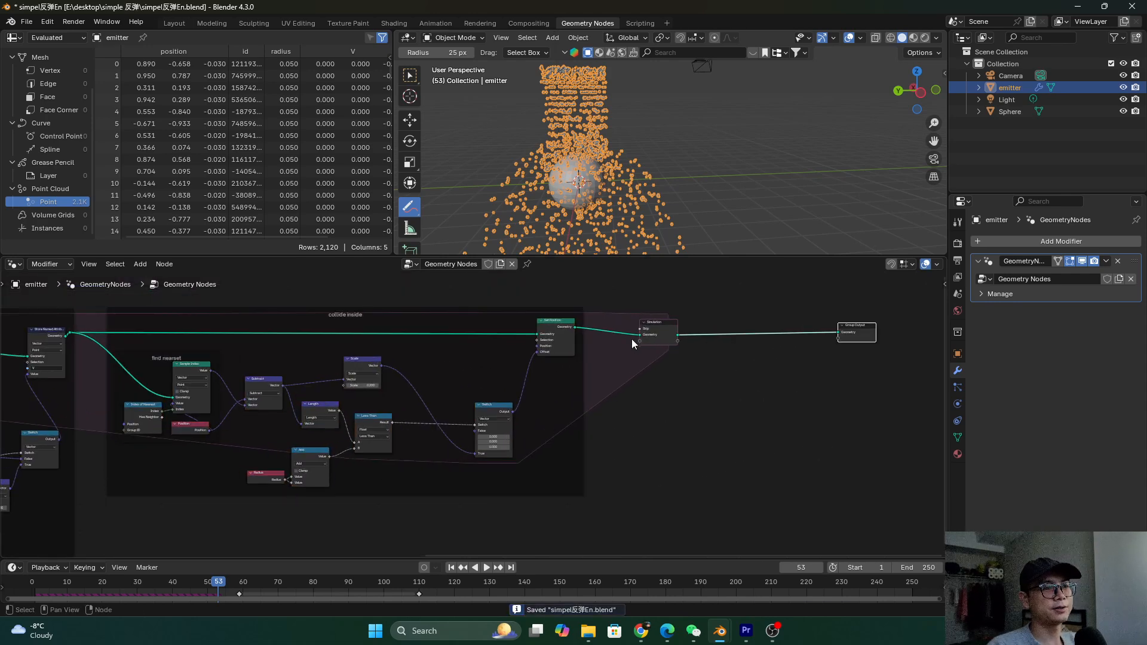
{"action": "scroll", "coordinate": [721, 331], "scroll_direction": "up", "scroll_amount": 2}
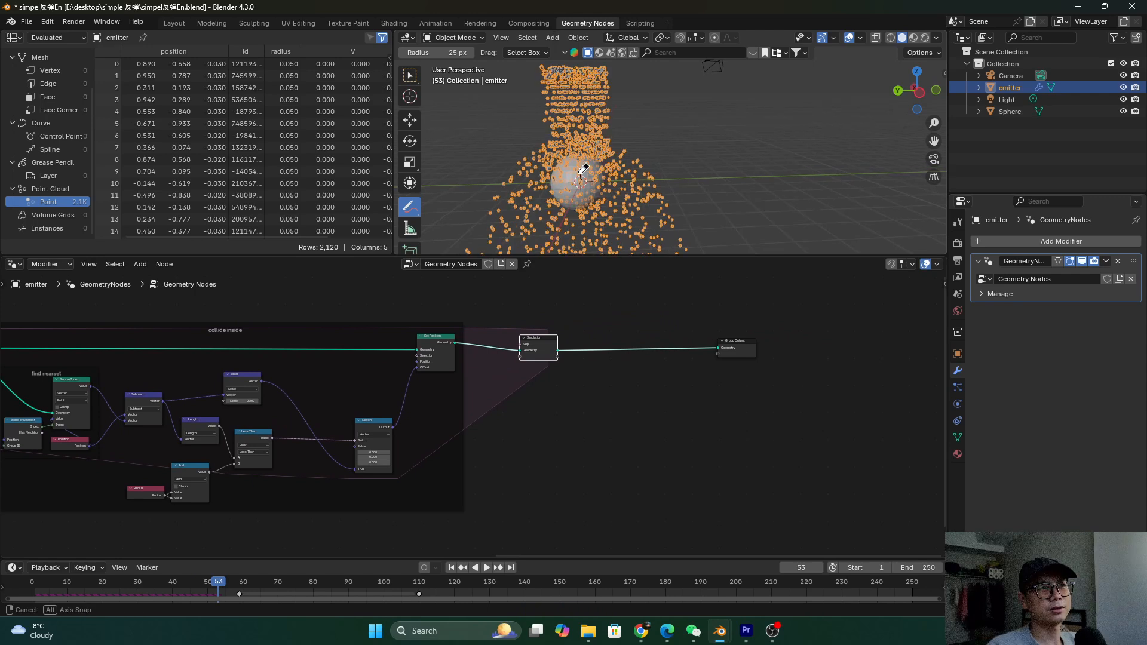
Add an Instance on Points node onto the simulation's output link
{"action": "key", "text": "shift+a"}
{"action": "left_click", "coordinate": [646, 314]}
{"action": "type", "text": "inst on"}
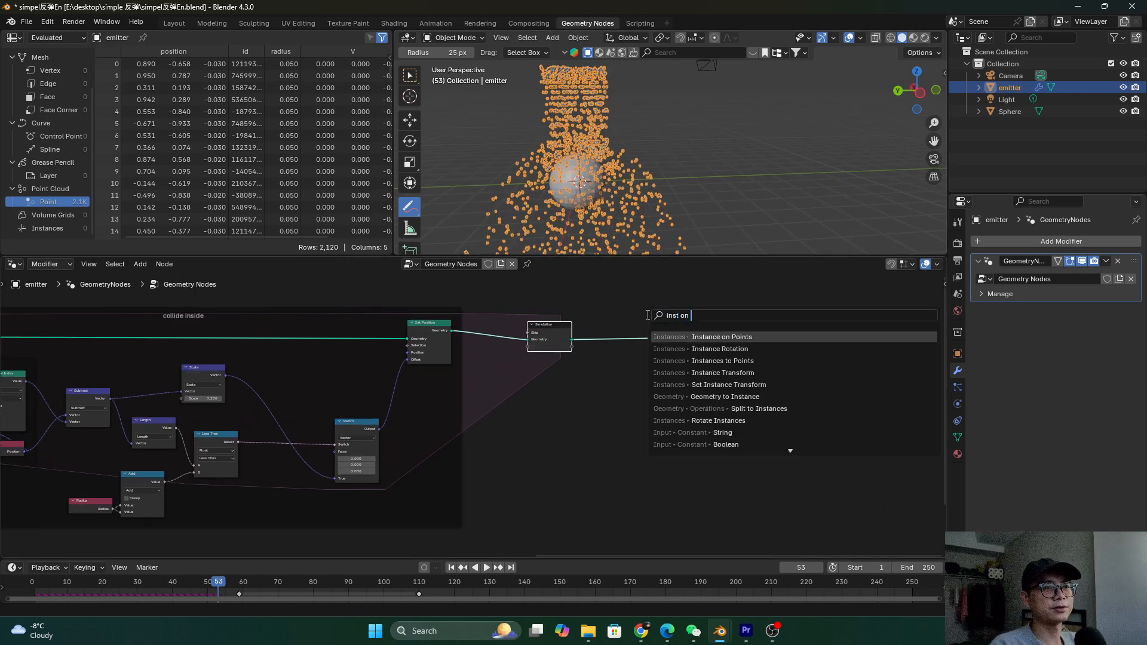
{"action": "key", "text": "Return"}
{"action": "left_click", "coordinate": [647, 315]}
{"action": "scroll", "coordinate": [718, 352], "scroll_direction": "up", "scroll_amount": 1}
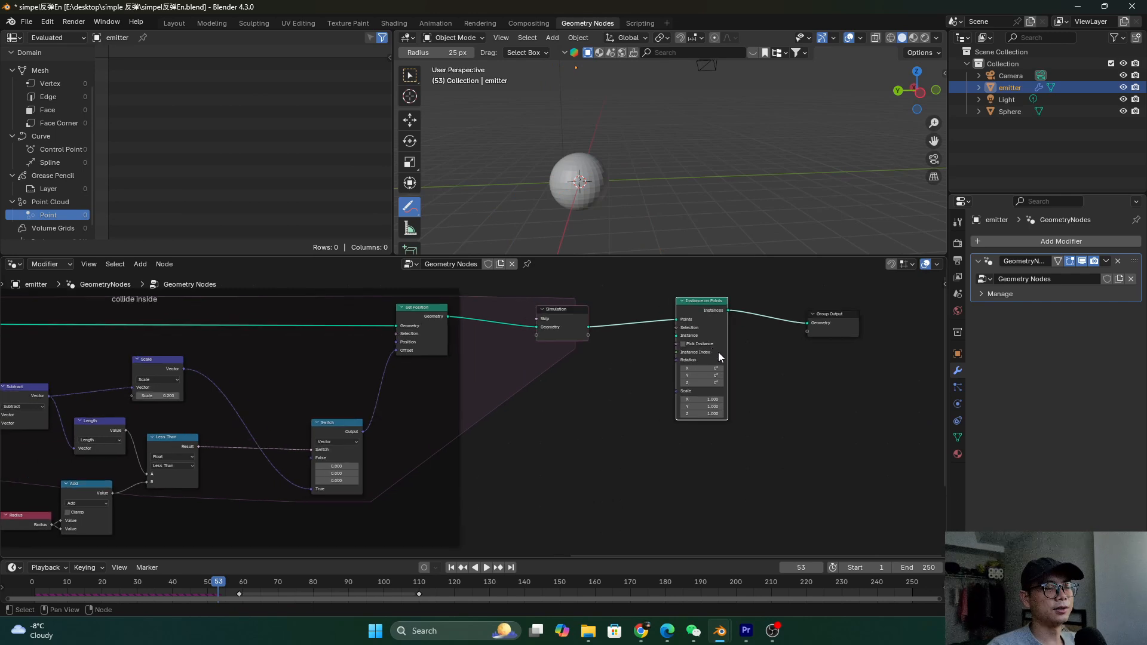
Feed a UV Sphere with a smaller radius into the Instance input, discarding an accidental Spiral
{"action": "left_click_drag", "start_coordinate": [675, 335], "coordinate": [657, 393]}
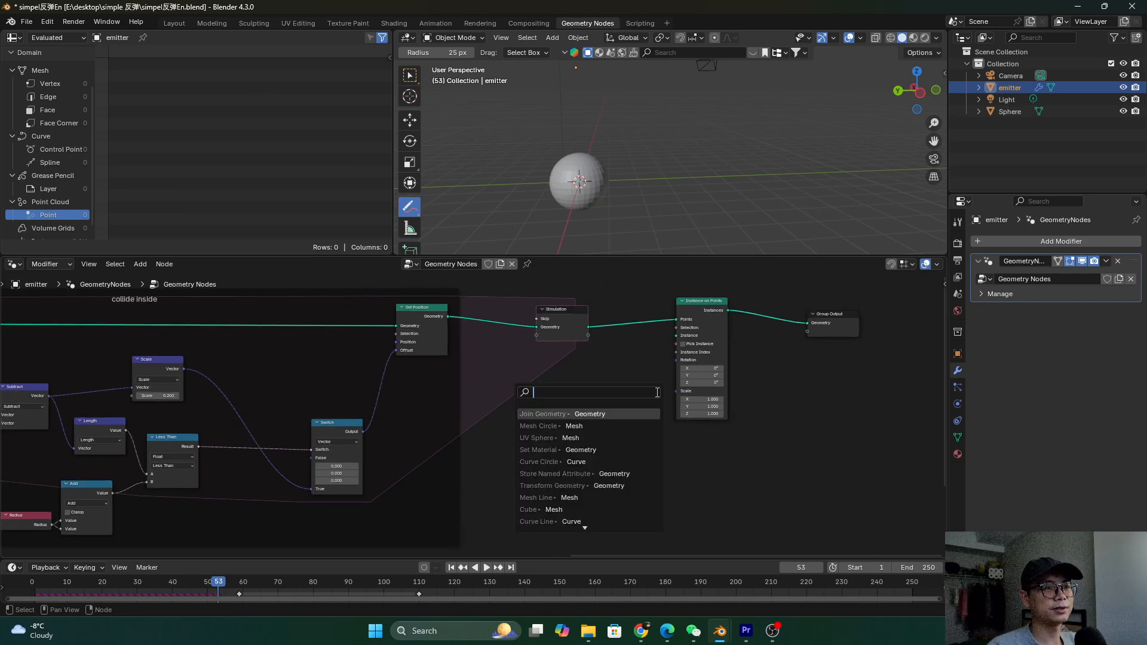
{"action": "type", "text": "spi"}
{"action": "key", "text": "Return"}
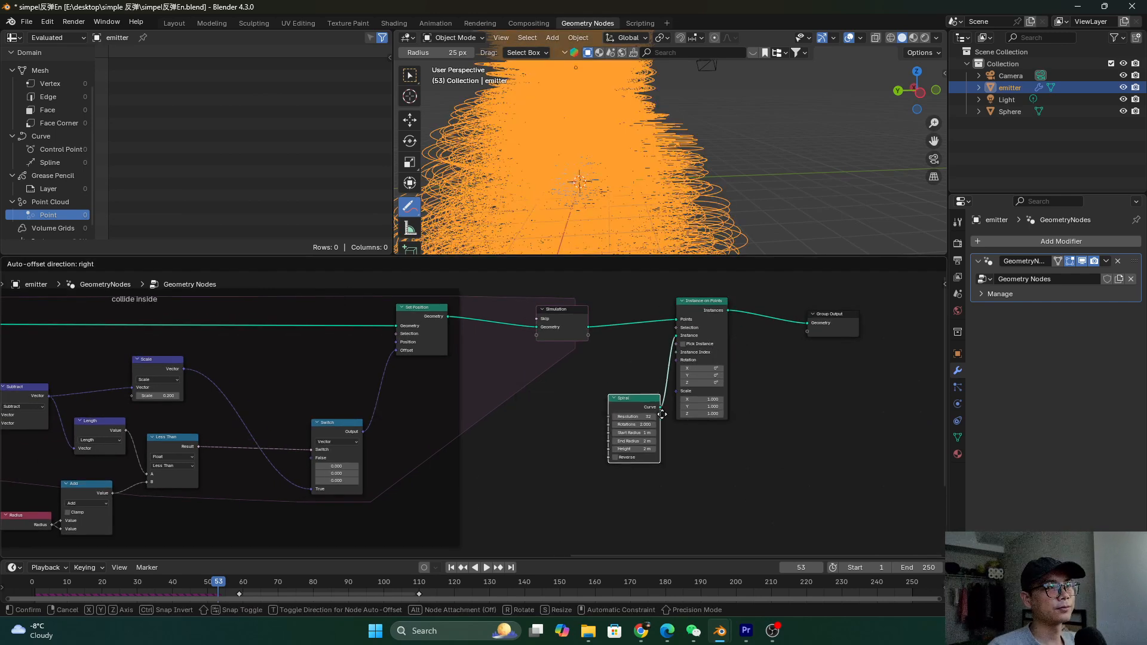
{"action": "left_click", "coordinate": [662, 435]}
{"action": "key", "text": "x"}
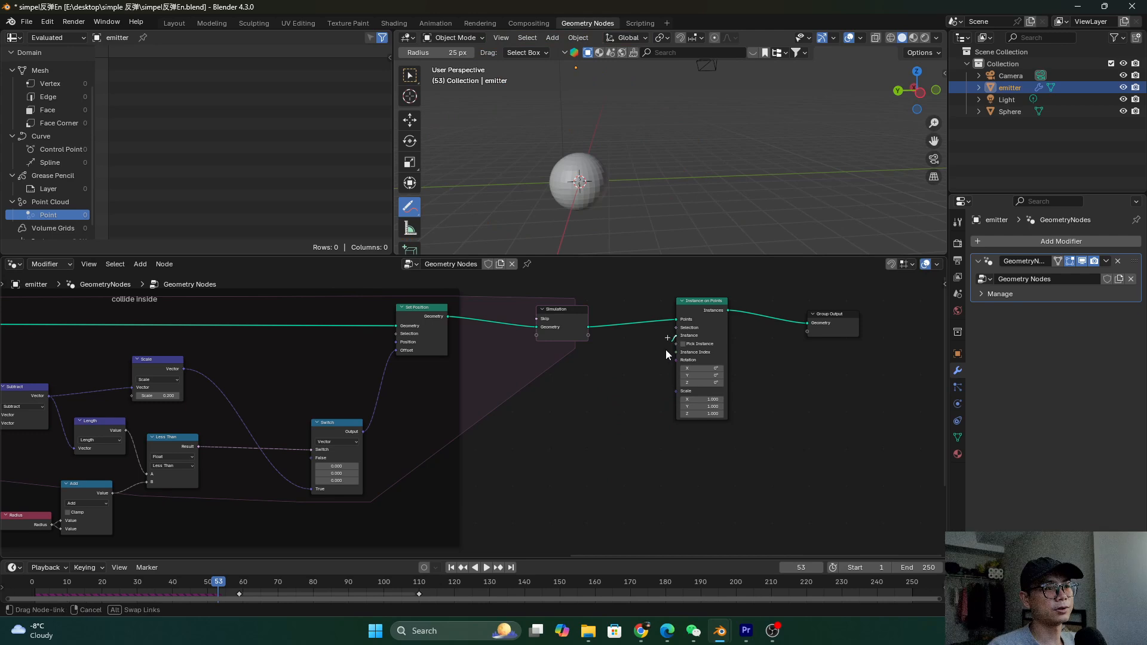
{"action": "left_click_drag", "start_coordinate": [666, 349], "coordinate": [631, 408]}
{"action": "type", "text": "spher"}
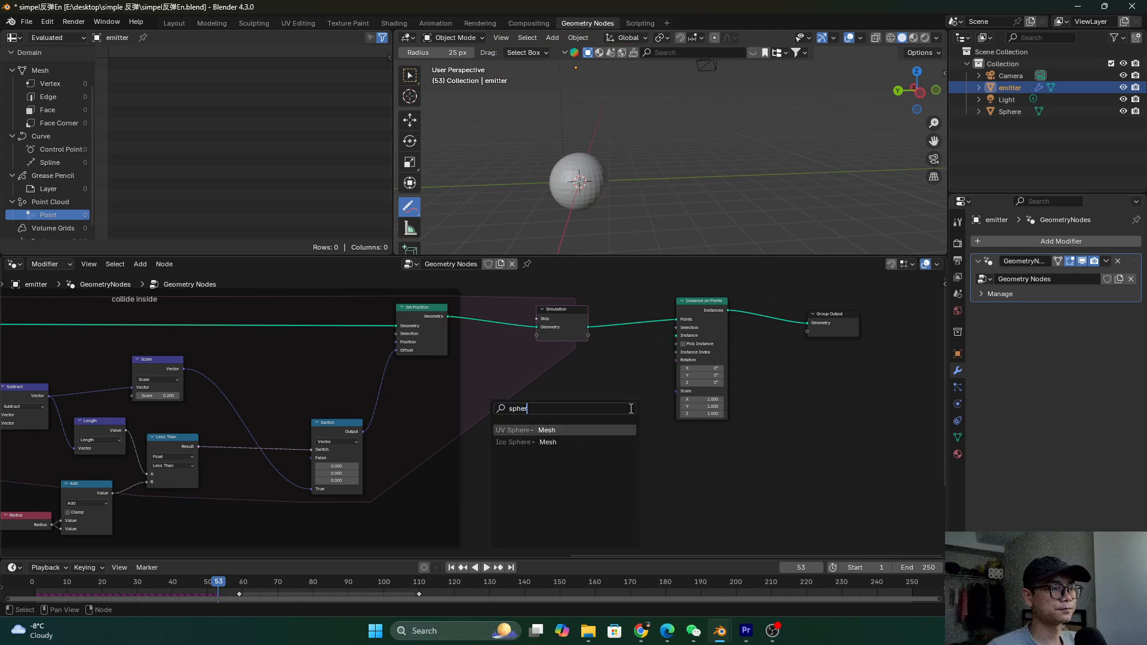
{"action": "key", "text": "Return"}
{"action": "left_click", "coordinate": [724, 455]}
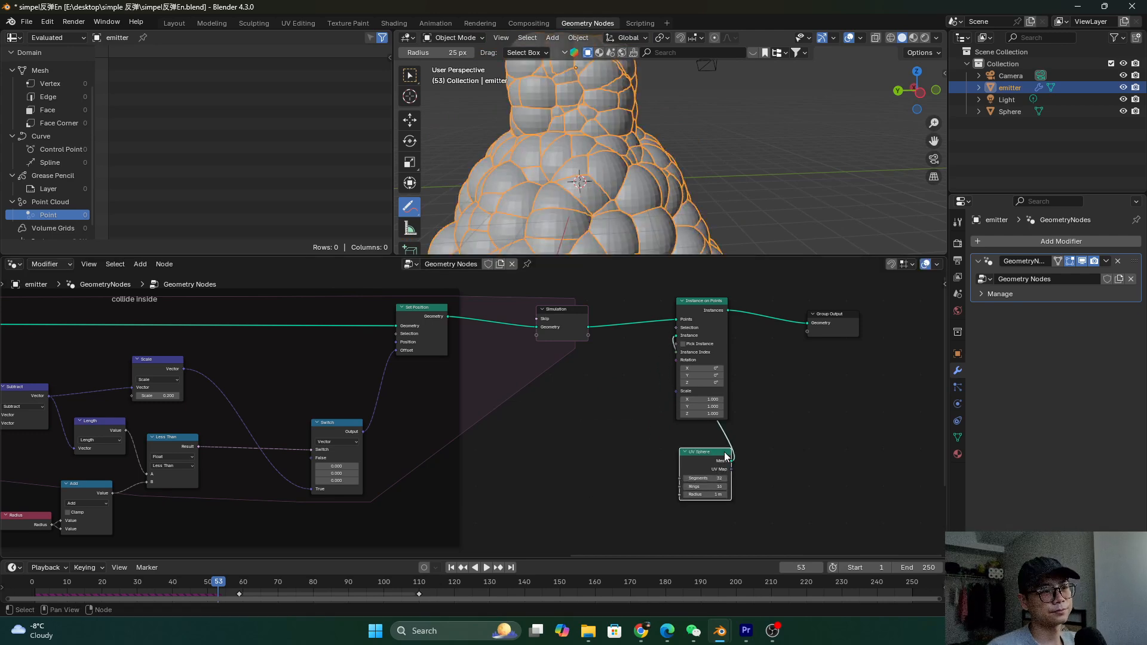
{"action": "scroll", "coordinate": [774, 530], "scroll_direction": "up", "scroll_amount": 1}
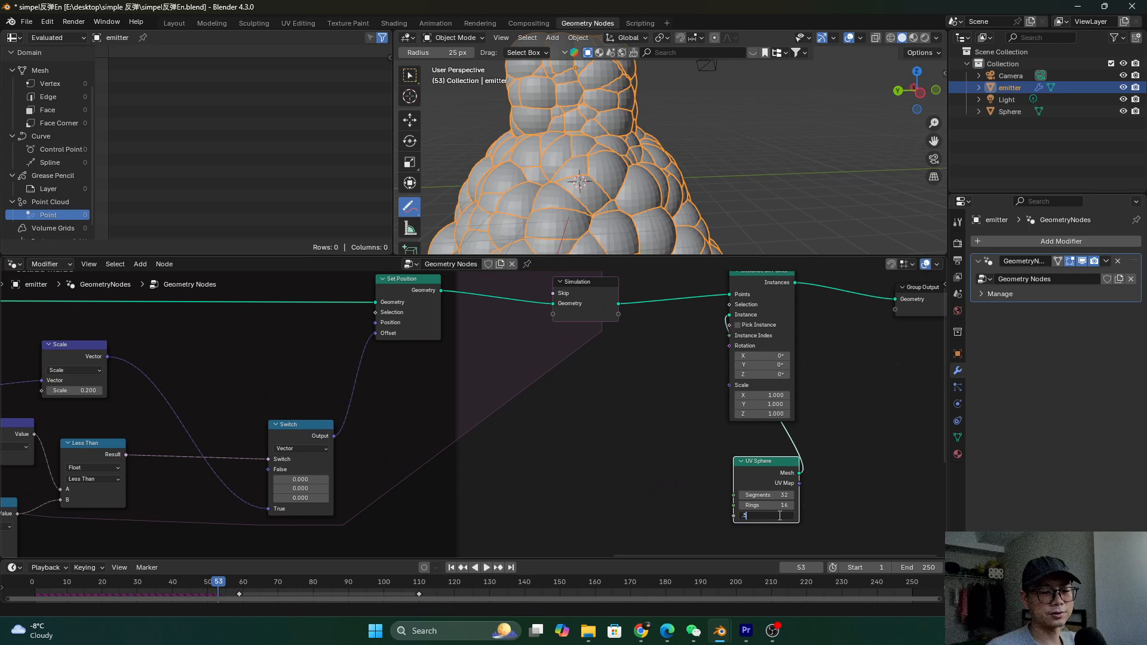
{"action": "key", "text": "Return"}
Move the Distribute Points and Scene Time nodes left to make room
{"action": "scroll", "coordinate": [474, 421], "scroll_direction": "down", "scroll_amount": 9}
{"action": "middle_click_drag", "start_coordinate": [335, 424], "coordinate": [640, 418]}
{"action": "middle_click_drag", "start_coordinate": [171, 336], "coordinate": [604, 347]}
{"action": "scroll", "coordinate": [396, 342], "scroll_direction": "up", "scroll_amount": 1}
{"action": "middle_click_drag", "start_coordinate": [397, 343], "coordinate": [598, 341]}
{"action": "scroll", "coordinate": [439, 350], "scroll_direction": "up", "scroll_amount": 3}
{"action": "left_click_drag", "start_coordinate": [396, 311], "coordinate": [441, 448]}
{"action": "left_click_drag", "start_coordinate": [412, 339], "coordinate": [339, 343]}
Add a Set Point Radius node right after Distribute Points on Faces
{"action": "key", "text": "shift+a"}
{"action": "left_click", "coordinate": [428, 329]}
{"action": "type", "text": "set ra"}
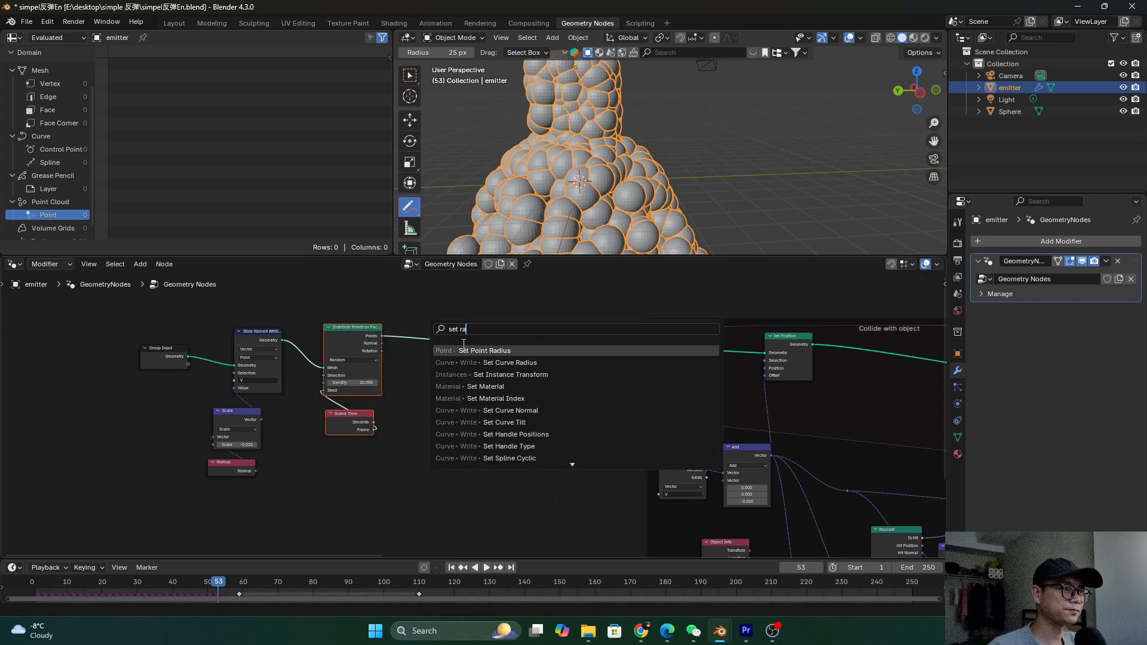
{"action": "key", "text": "Return"}
{"action": "left_click", "coordinate": [429, 323]}
{"action": "scroll", "coordinate": [443, 334], "scroll_direction": "up", "scroll_amount": 3}
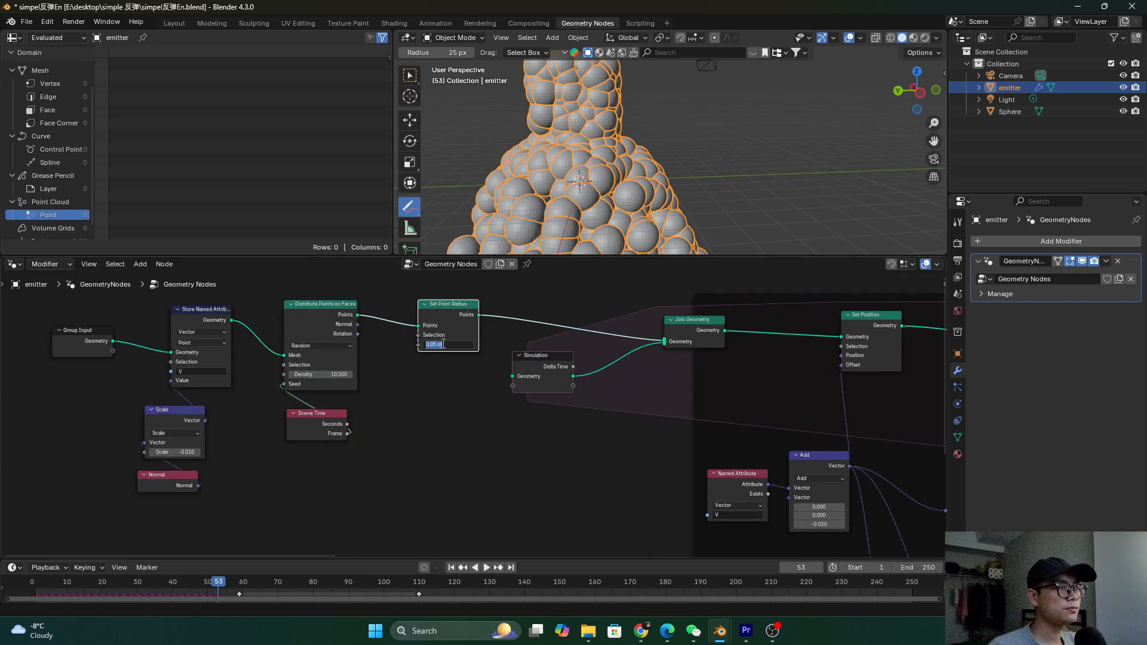
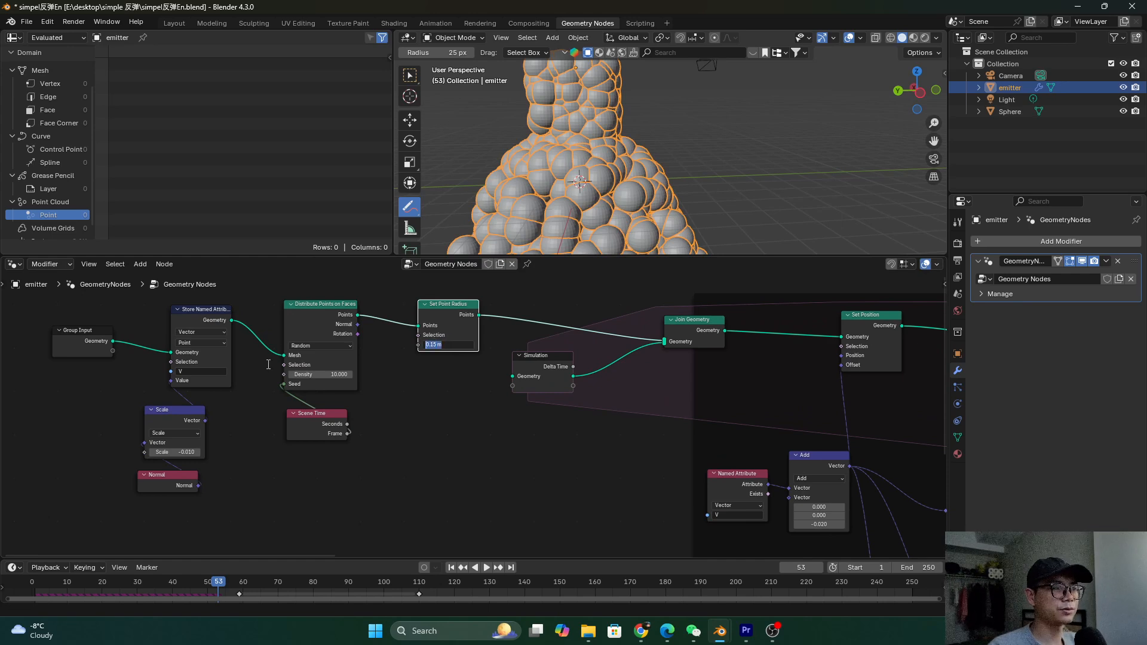
Save the blend file and zoom around the node tree
{"action": "key", "text": "ctrl+s"}
{"action": "scroll", "coordinate": [266, 376], "scroll_direction": "down", "scroll_amount": 6}
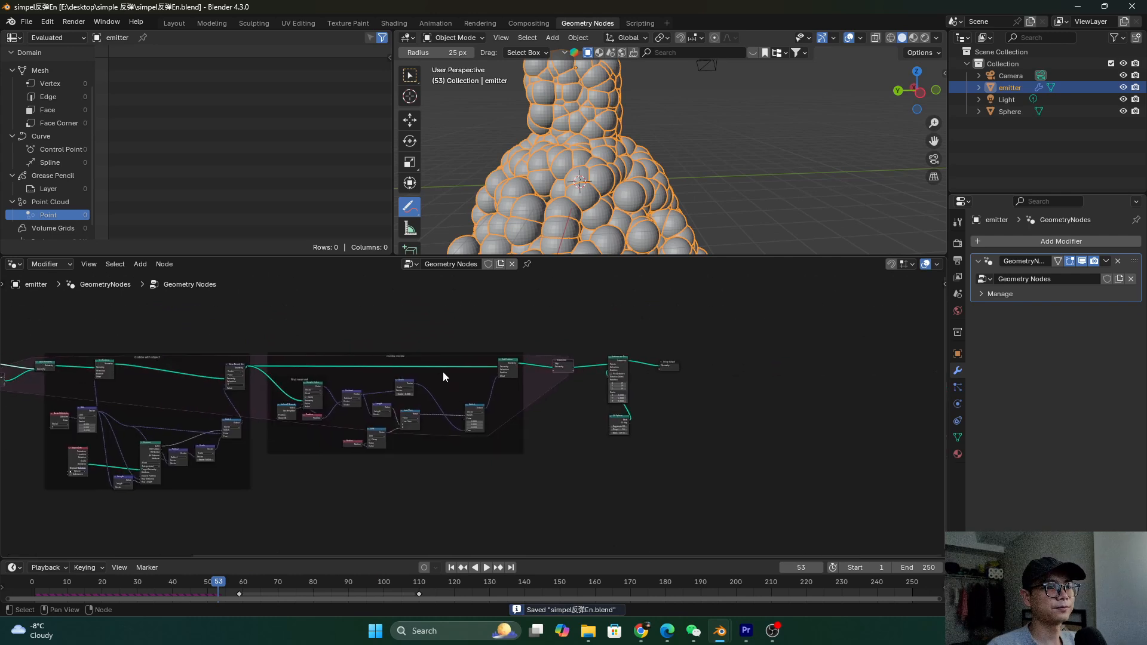
{"action": "scroll", "coordinate": [478, 372], "scroll_direction": "up", "scroll_amount": 3}
{"action": "scroll", "coordinate": [759, 447], "scroll_direction": "up", "scroll_amount": 2}
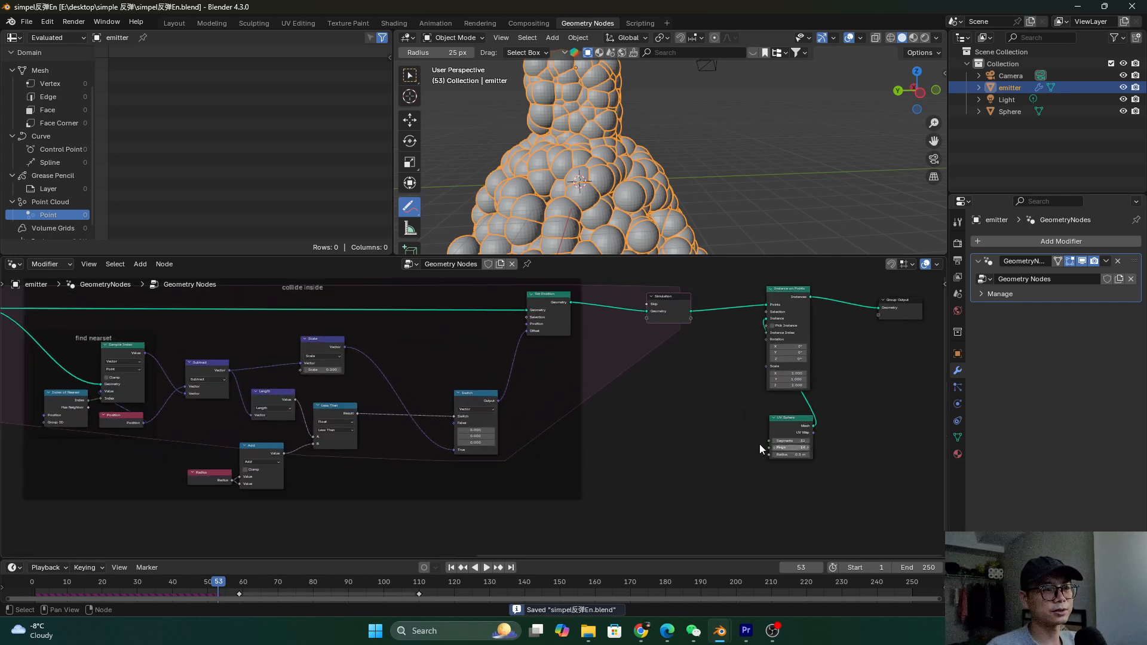
{"action": "scroll", "coordinate": [758, 448], "scroll_direction": "up", "scroll_amount": 2}
{"action": "scroll", "coordinate": [616, 450], "scroll_direction": "down", "scroll_amount": 2}
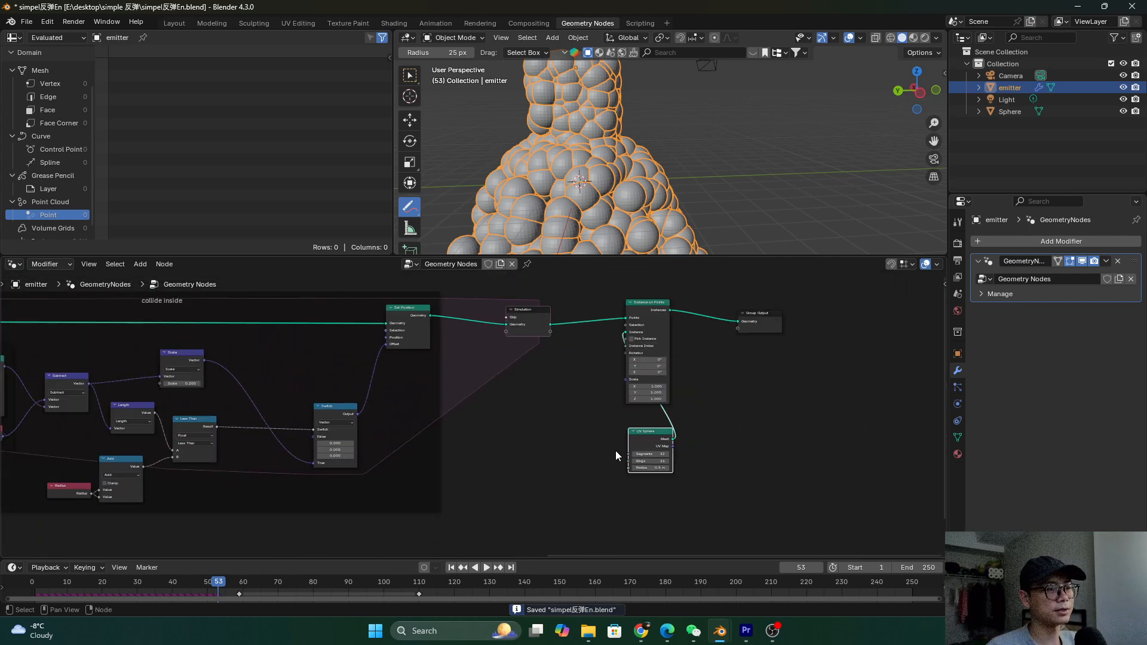
Replay the simulation from the first frame, then orbit around the sphere pile
{"action": "key", "text": "shift+Left"}
{"action": "key", "text": "space"}
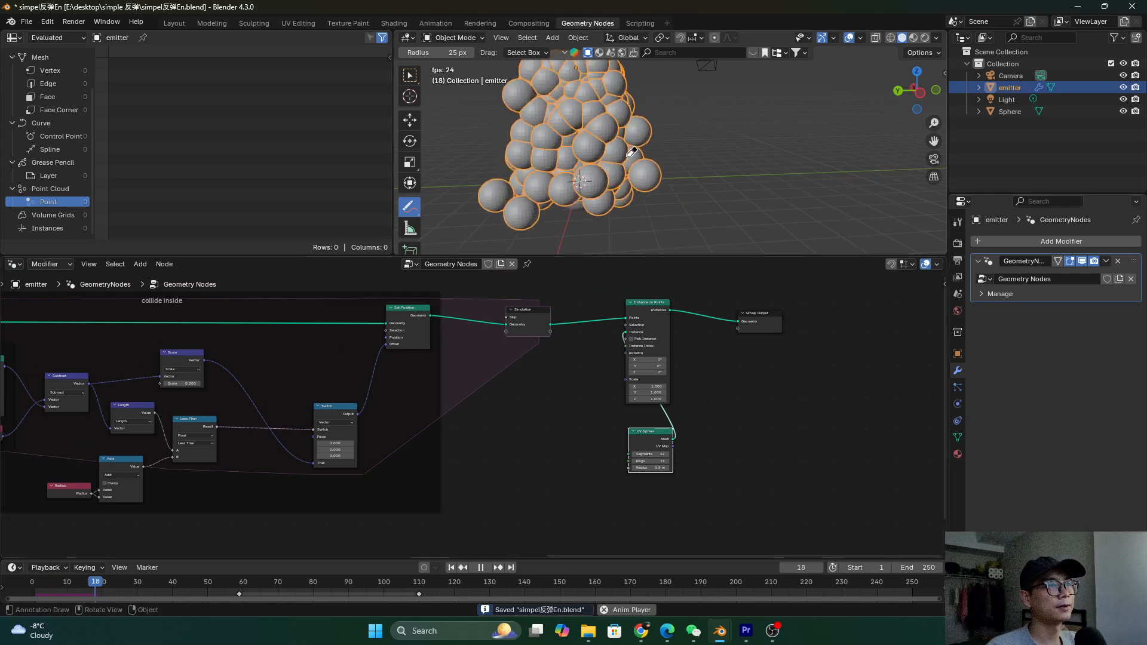
{"action": "key", "text": "space"}
{"action": "middle_click_drag", "start_coordinate": [661, 150], "coordinate": [609, 245]}
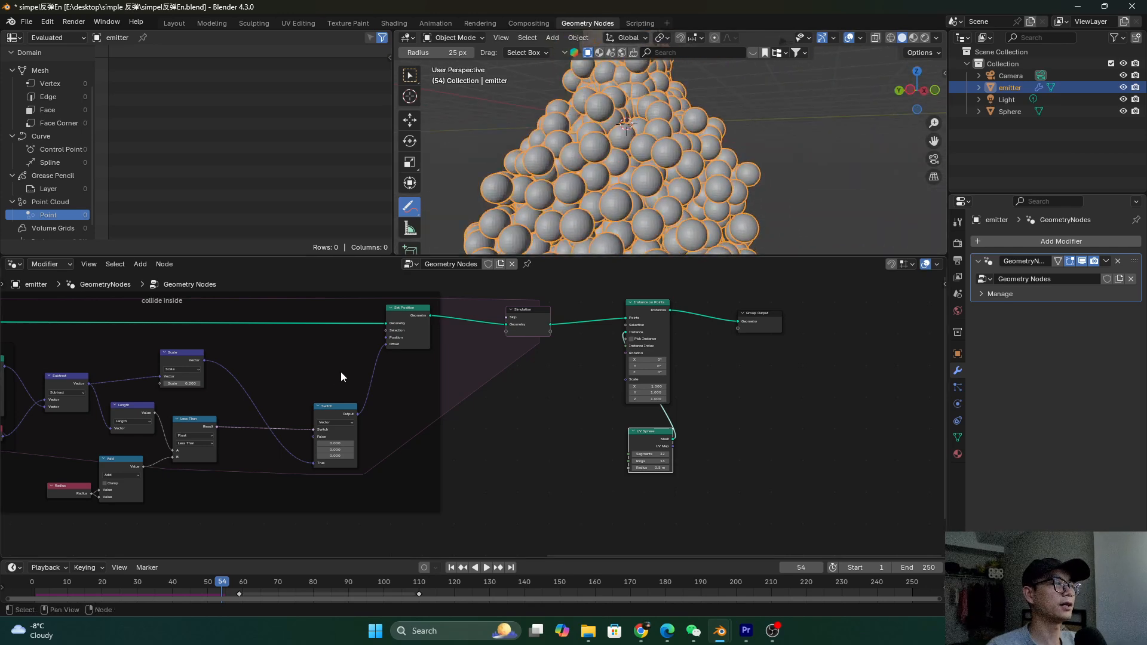
Set the Scale factor to 1, save, and replay the simulation from the start
{"action": "scroll", "coordinate": [196, 378], "scroll_direction": "up", "scroll_amount": 3}
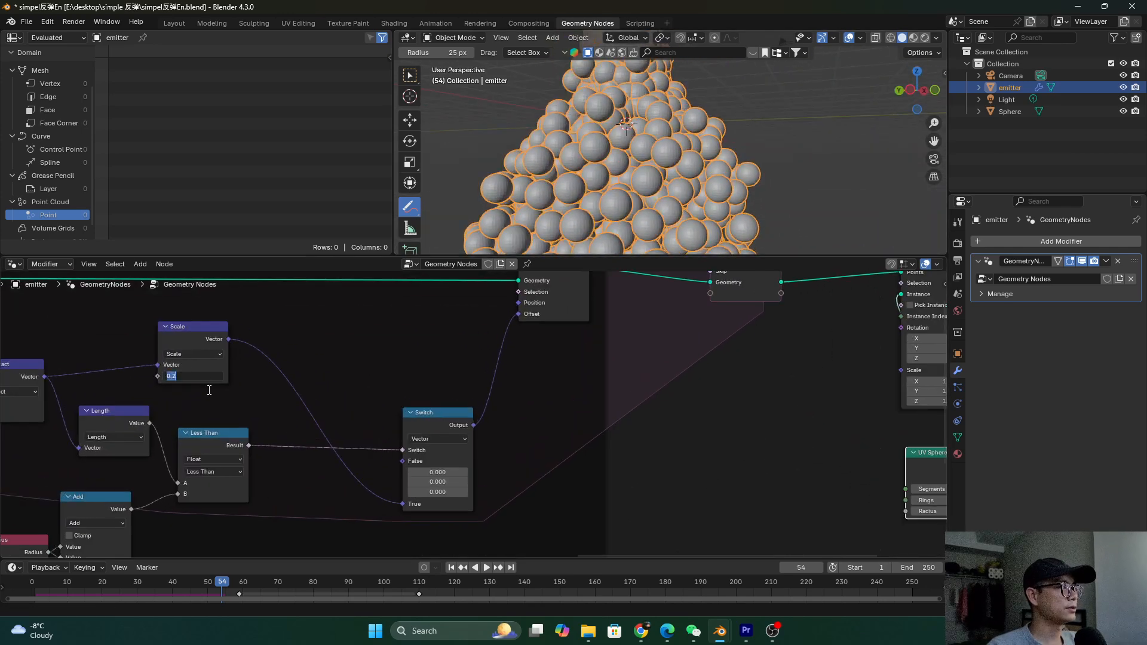
{"action": "key", "text": "Return"}
{"action": "key", "text": "ctrl+s"}
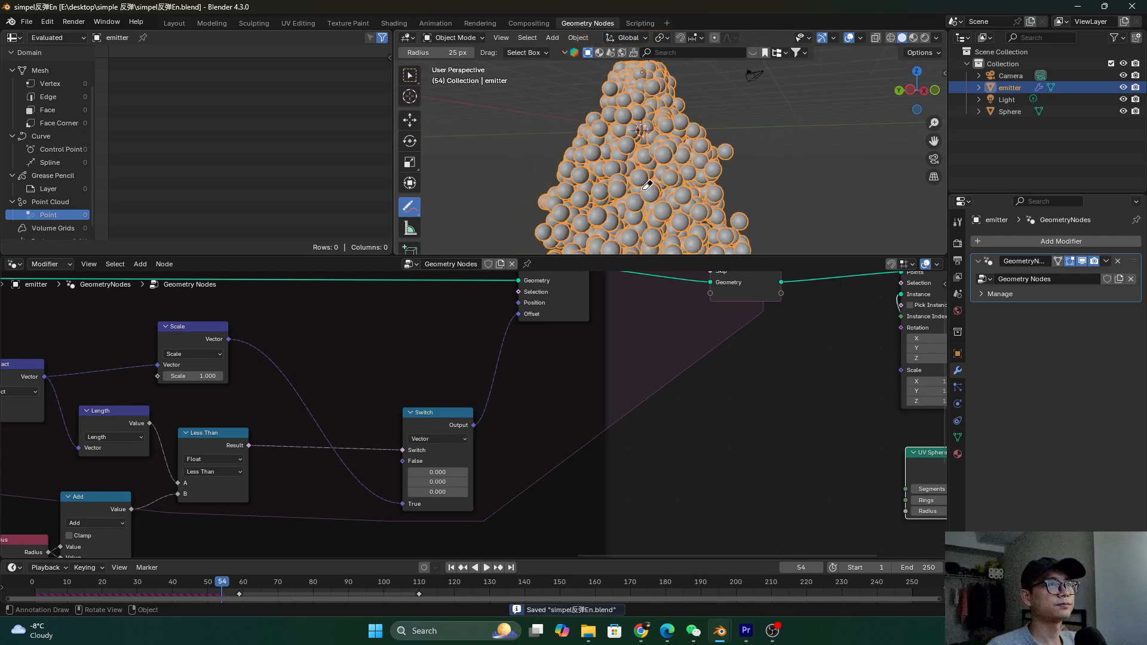
{"action": "middle_click_drag", "start_coordinate": [660, 155], "coordinate": [514, 251], "text": "shift"}
{"action": "middle_click_drag", "start_coordinate": [626, 173], "coordinate": [626, 189], "text": "ctrl"}
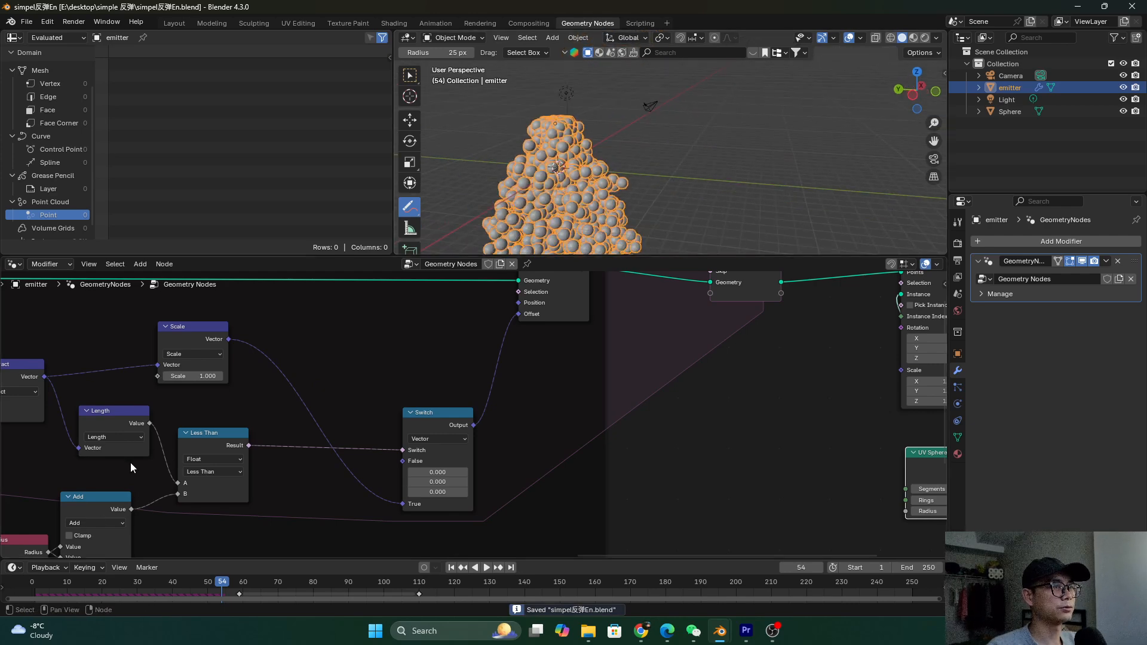
{"action": "key", "text": "shift+Left"}
{"action": "key", "text": "space"}
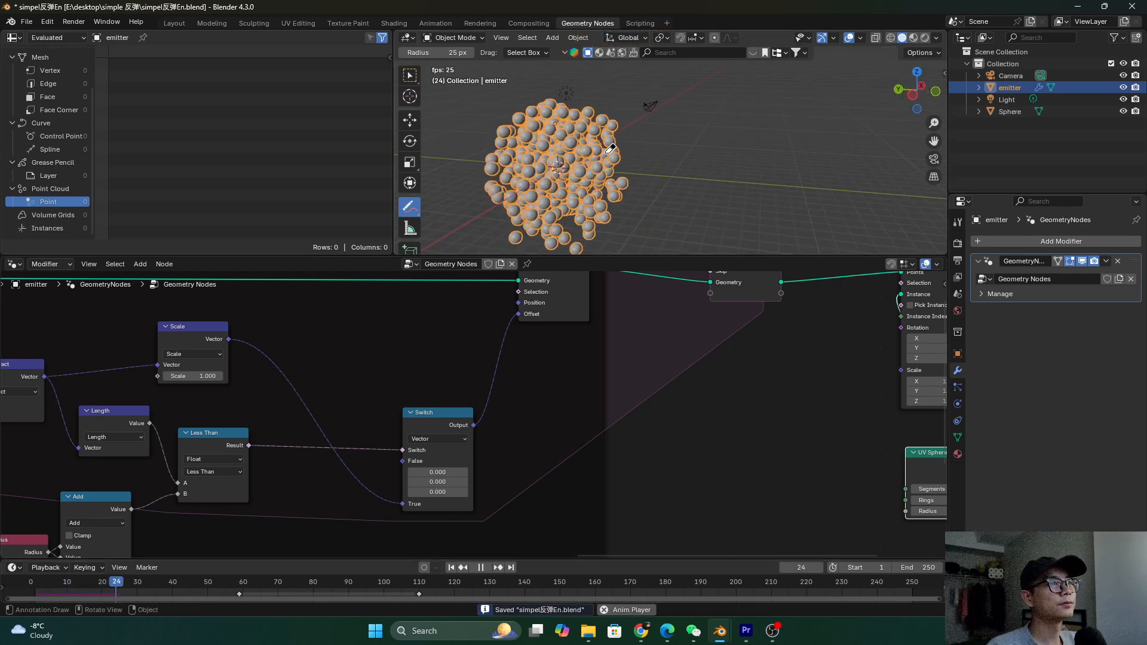
{"action": "middle_click_drag", "start_coordinate": [590, 136], "coordinate": [560, 174]}
{"action": "key", "text": "space"}
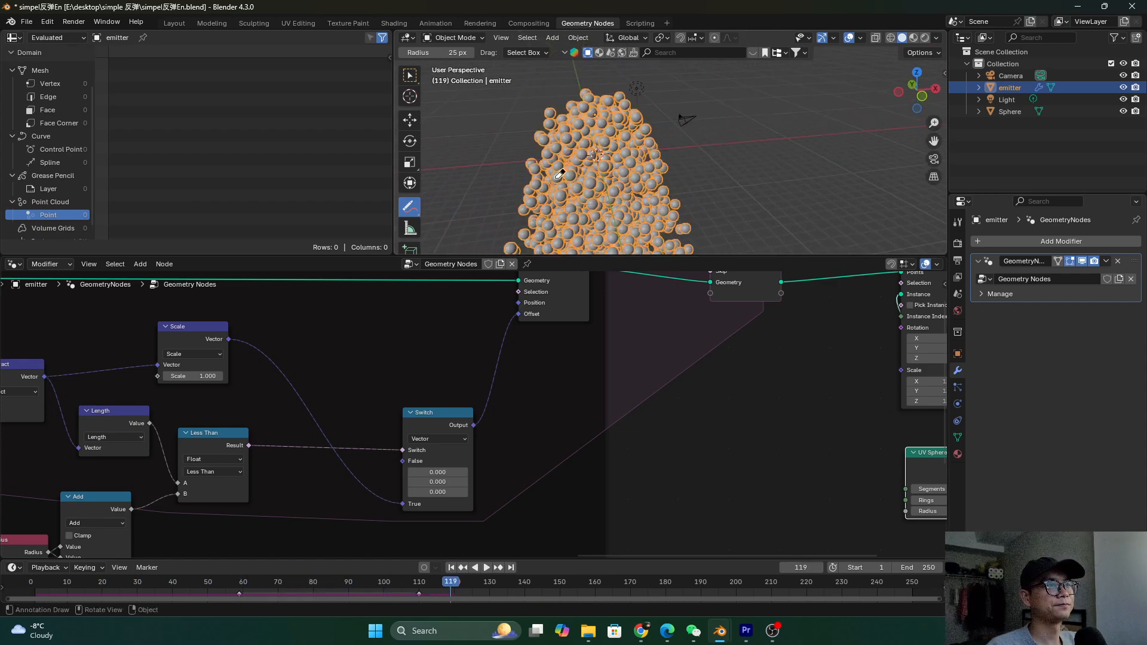
Change the Scale factor to 0.3 and save the file
{"action": "scroll", "coordinate": [211, 376], "scroll_direction": "up", "scroll_amount": 1}
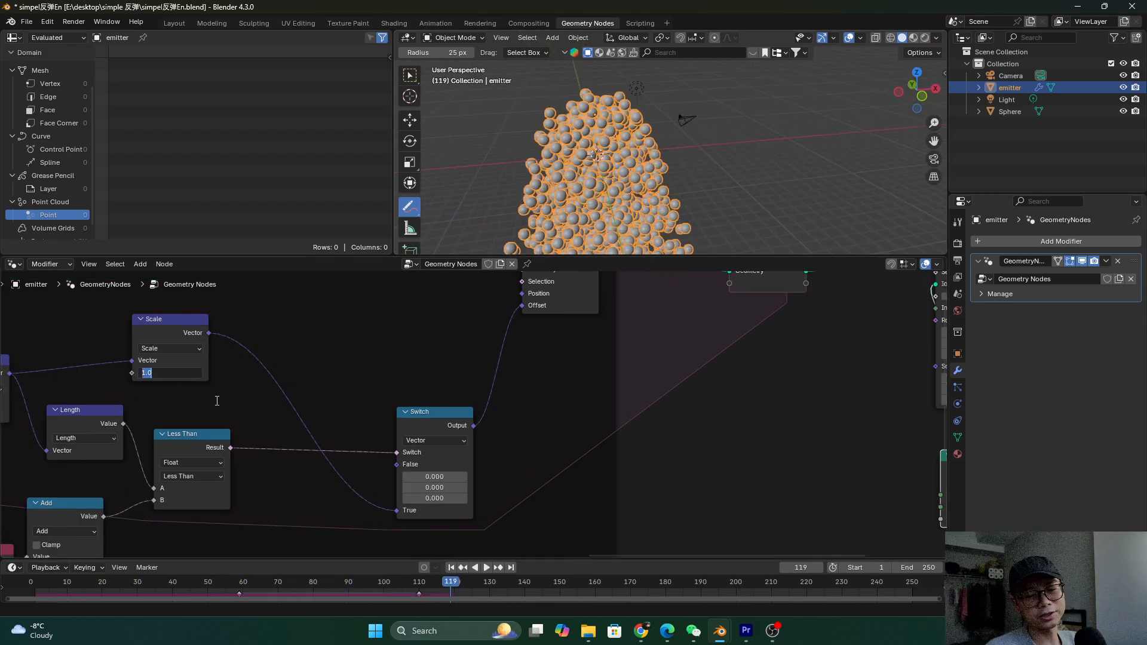
{"action": "key", "text": "Return"}
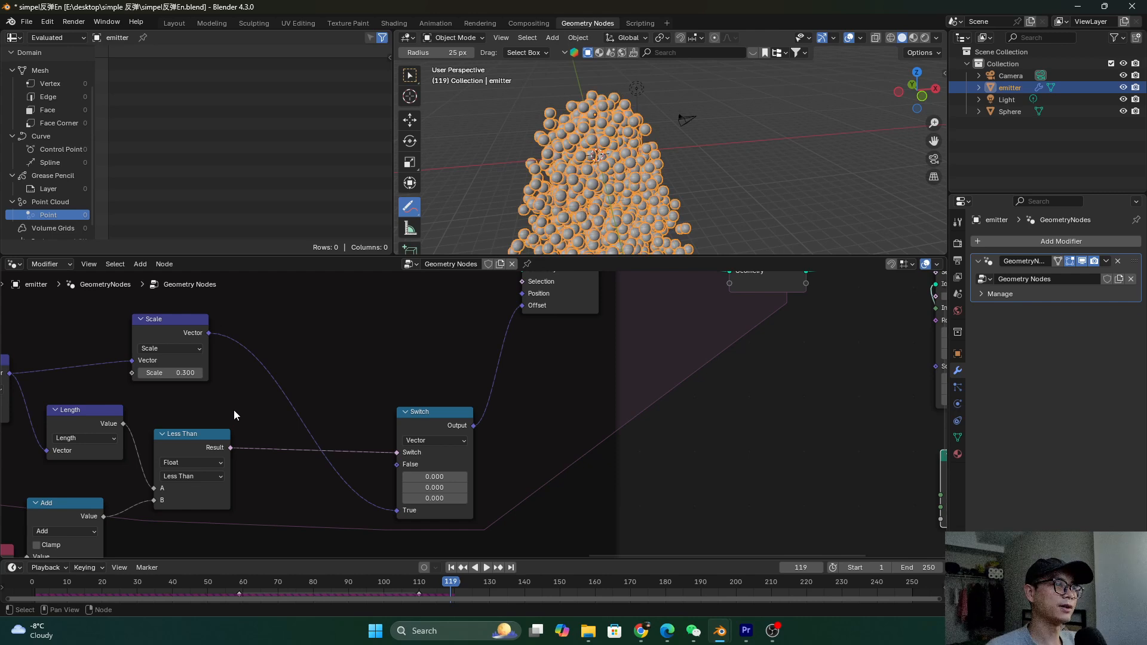
{"action": "key", "text": "ctrl+s"}
{"action": "scroll", "coordinate": [359, 415], "scroll_direction": "down", "scroll_amount": 4}
{"action": "scroll", "coordinate": [377, 408], "scroll_direction": "up", "scroll_amount": 2}
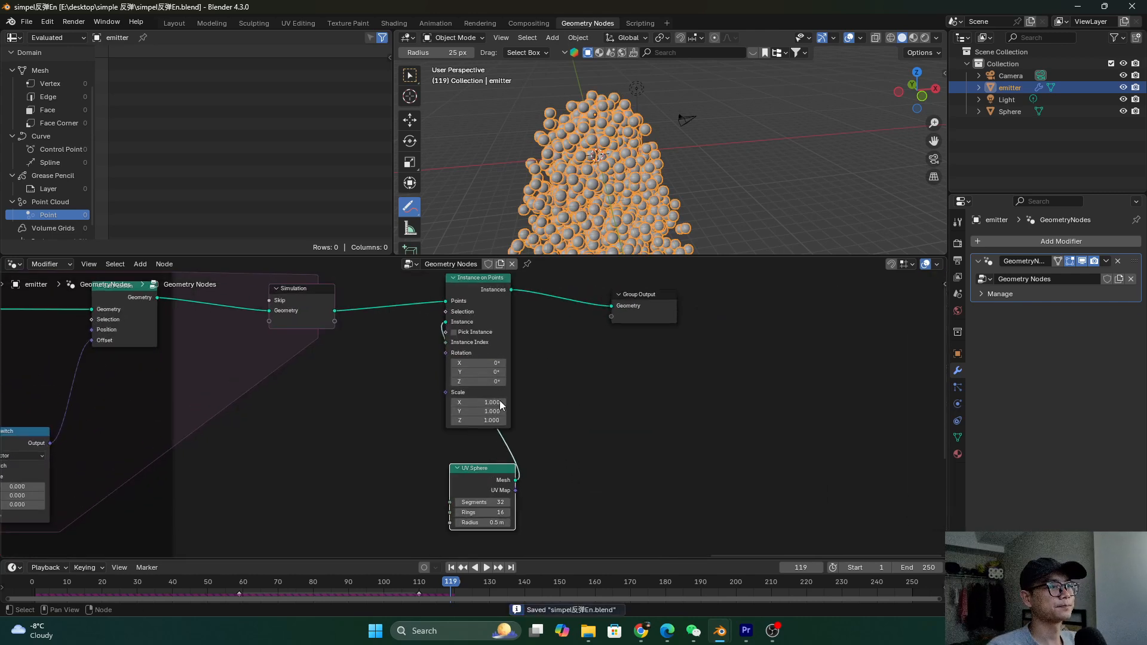
Set the UV Sphere node's radius to 0.1 m
{"action": "scroll", "coordinate": [567, 430], "scroll_direction": "up", "scroll_amount": 2}
{"action": "scroll", "coordinate": [651, 495], "scroll_direction": "down", "scroll_amount": 2}
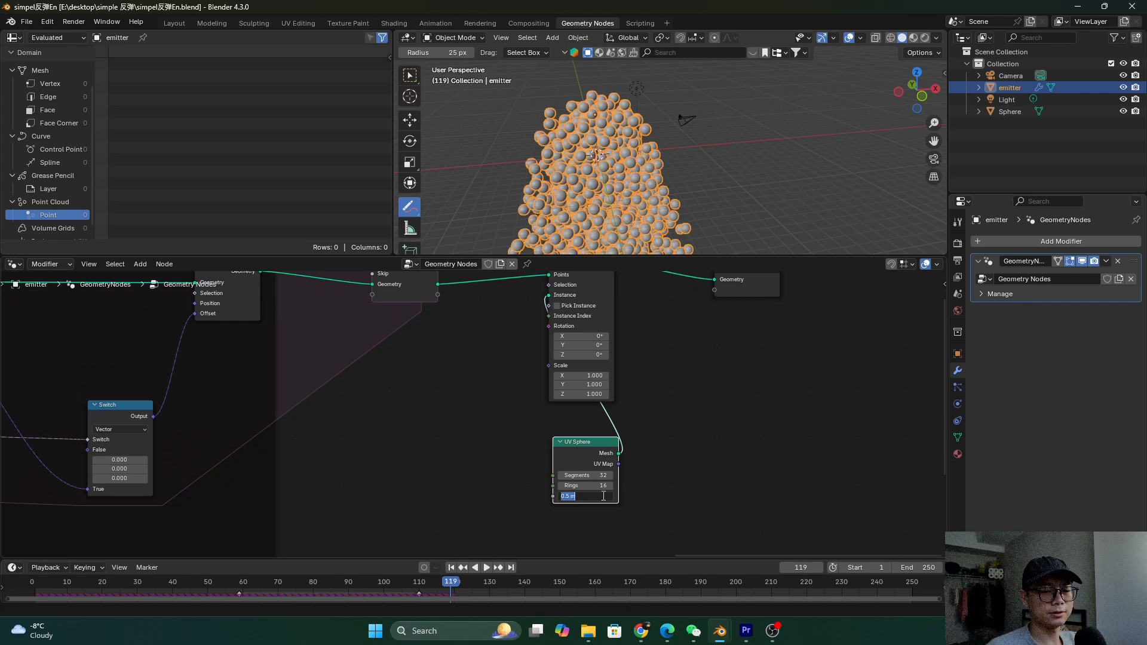
{"action": "key", "text": "Return"}
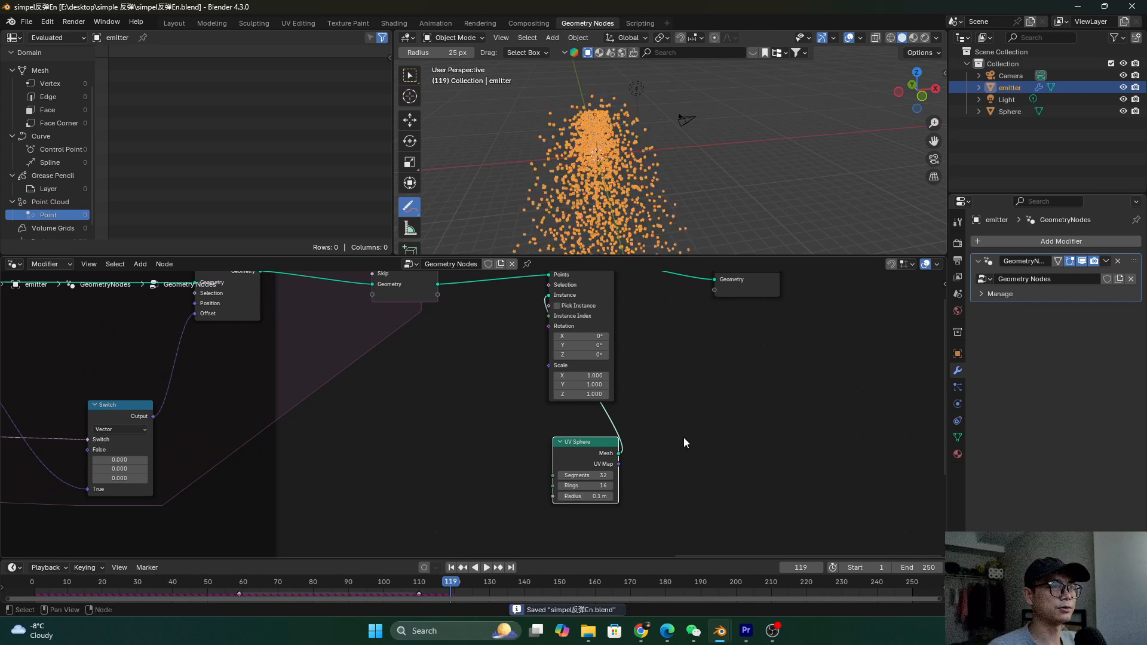
Pan through the node tree to check the Set Point Radius node and collision frames
{"action": "scroll", "coordinate": [686, 437], "scroll_direction": "down", "scroll_amount": 8}
{"action": "middle_click_drag", "start_coordinate": [221, 410], "coordinate": [689, 386]}
{"action": "middle_click_drag", "start_coordinate": [314, 389], "coordinate": [753, 398]}
{"action": "scroll", "coordinate": [227, 378], "scroll_direction": "up", "scroll_amount": 3}
{"action": "middle_click_drag", "start_coordinate": [227, 377], "coordinate": [451, 423]}
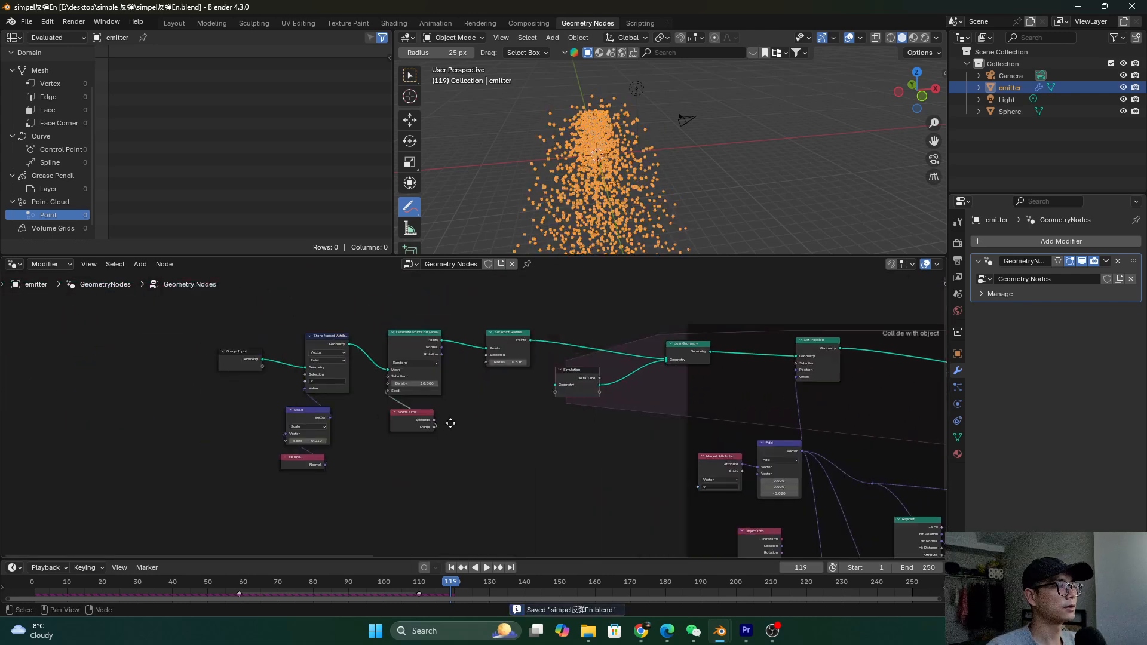
{"action": "scroll", "coordinate": [454, 418], "scroll_direction": "up", "scroll_amount": 3}
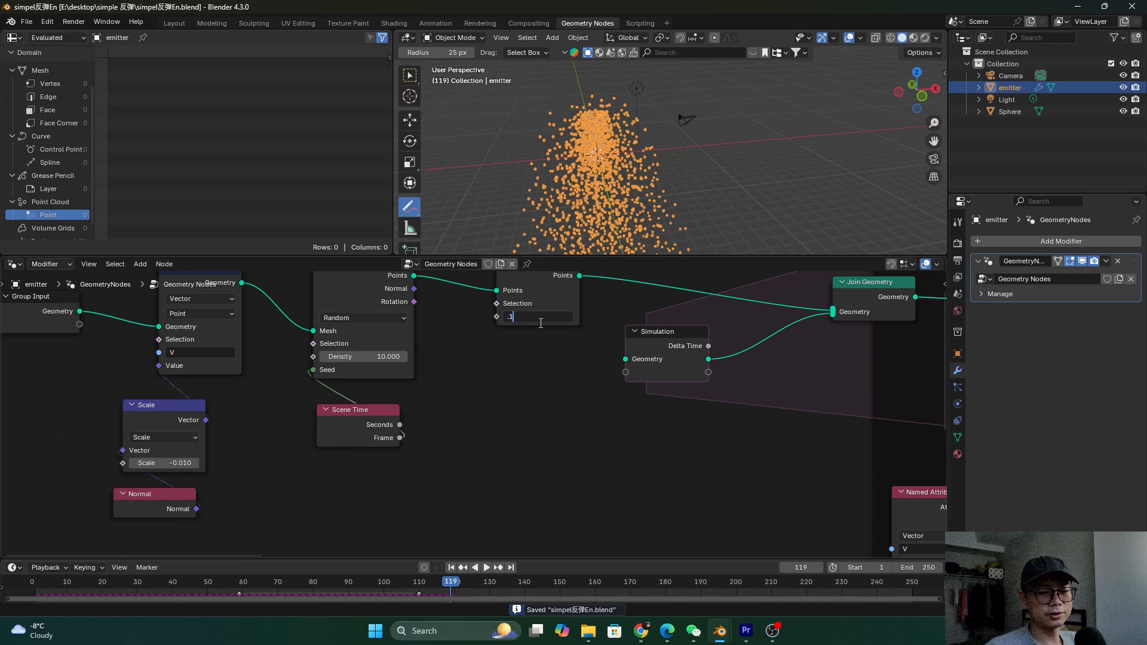
{"action": "scroll", "coordinate": [540, 323], "scroll_direction": "down", "scroll_amount": 3}
{"action": "middle_click_drag", "start_coordinate": [491, 349], "coordinate": [215, 368]}
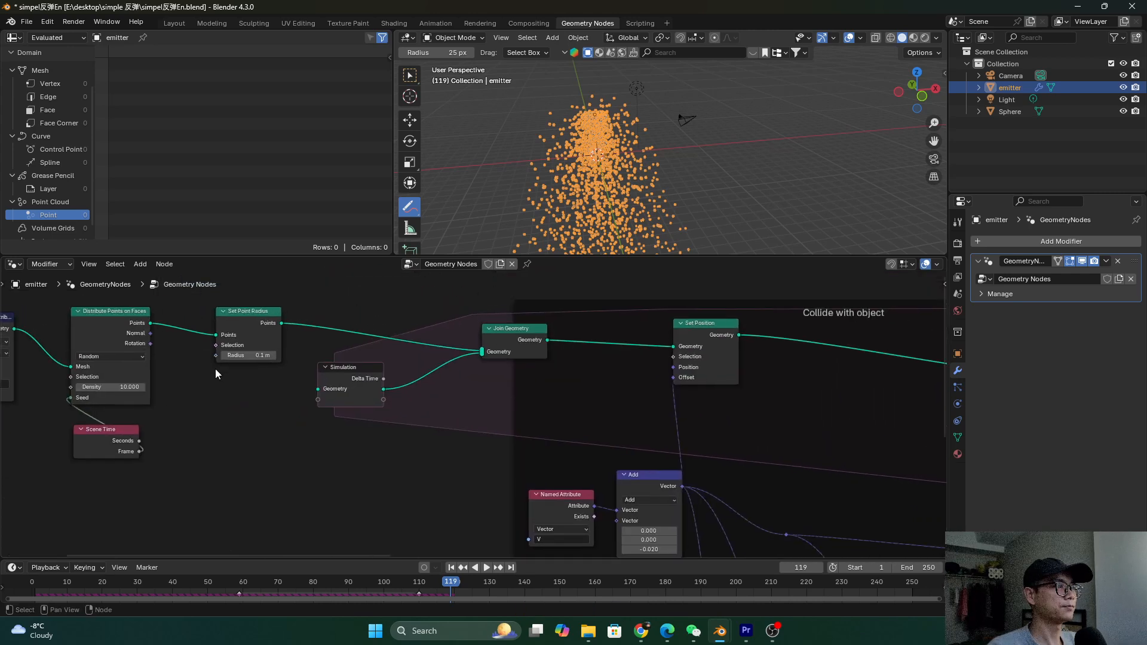
{"action": "scroll", "coordinate": [335, 400], "scroll_direction": "down", "scroll_amount": 4}
{"action": "middle_click_drag", "start_coordinate": [334, 400], "coordinate": [386, 496]}
{"action": "scroll", "coordinate": [179, 358], "scroll_direction": "up", "scroll_amount": 3}
{"action": "scroll", "coordinate": [217, 410], "scroll_direction": "up", "scroll_amount": 3}
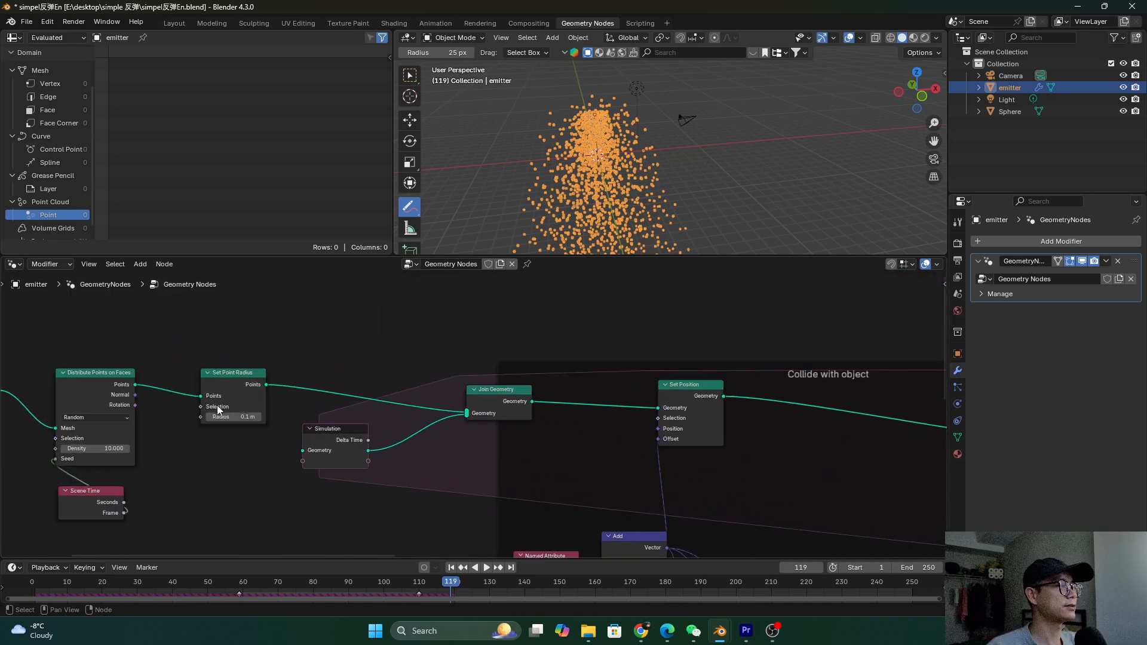
{"action": "scroll", "coordinate": [222, 415], "scroll_direction": "down", "scroll_amount": 15}
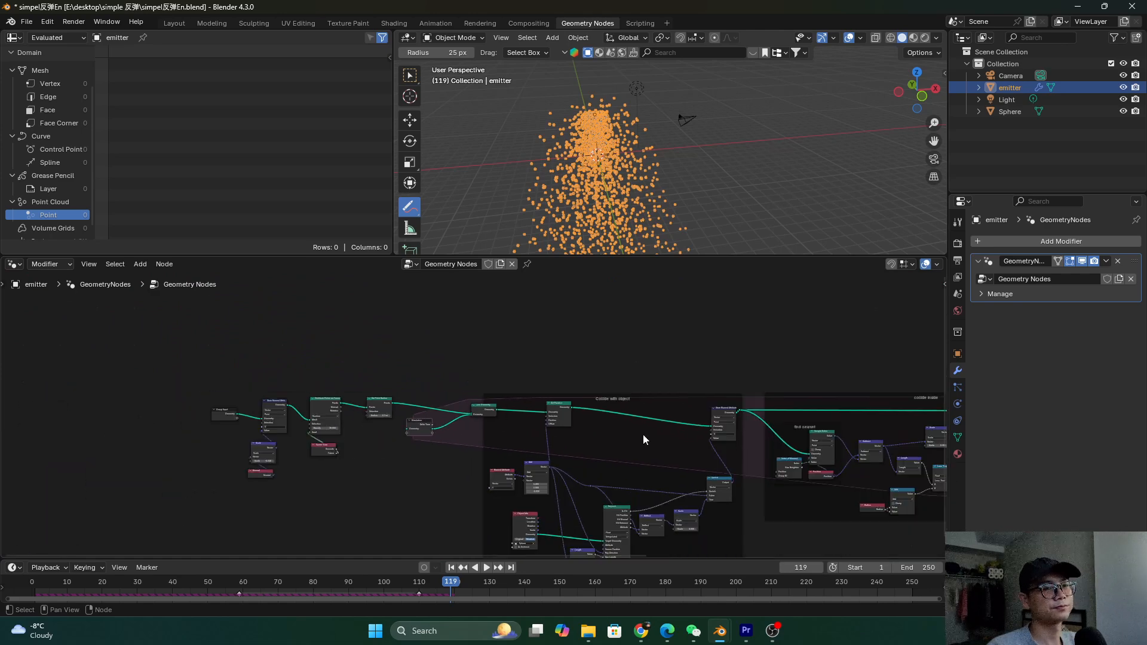
{"action": "middle_click_drag", "start_coordinate": [937, 454], "coordinate": [400, 431]}
Save and replay the simulation from the first frame, then orbit to inspect the pile
{"action": "key", "text": "ctrl+s"}
{"action": "scroll", "coordinate": [723, 417], "scroll_direction": "up", "scroll_amount": 3}
{"action": "middle_click_drag", "start_coordinate": [723, 417], "coordinate": [753, 414]}
{"action": "scroll", "coordinate": [474, 416], "scroll_direction": "up", "scroll_amount": 1}
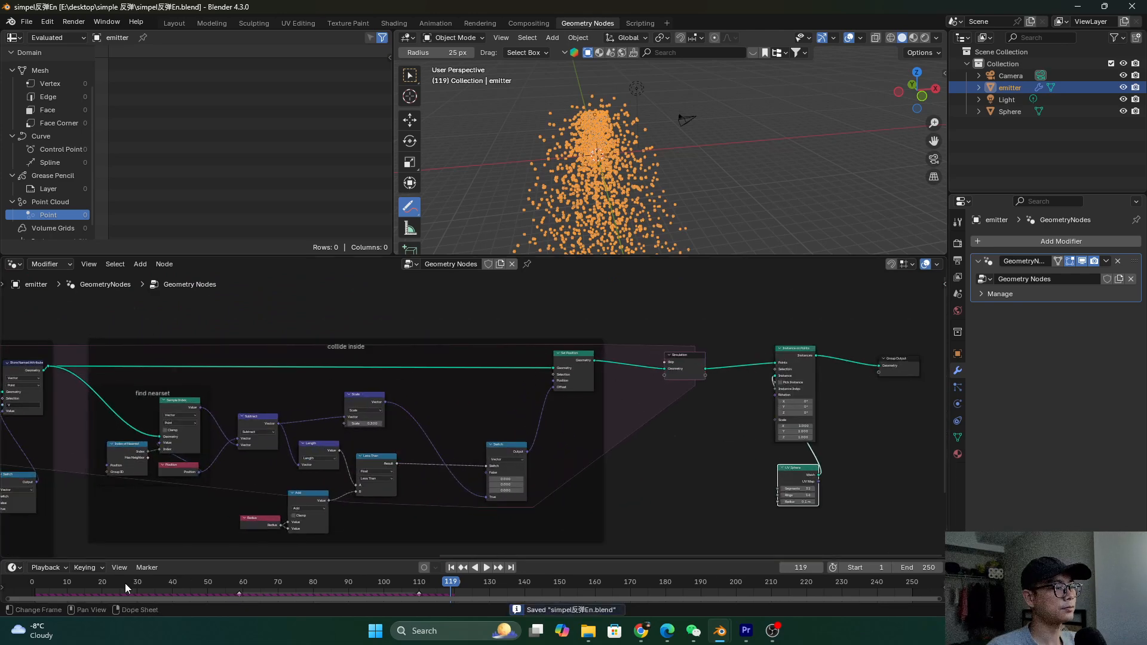
{"action": "key", "text": "shift+Left"}
{"action": "key", "text": "space"}
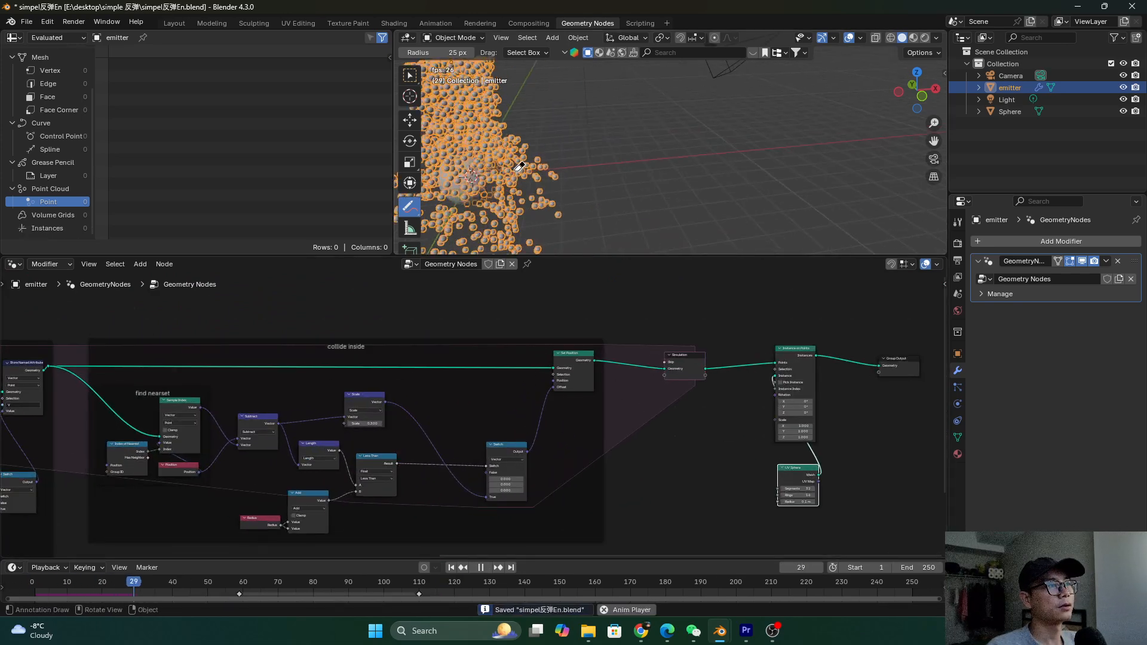
{"action": "key", "text": "space"}
{"action": "middle_click_drag", "start_coordinate": [519, 167], "coordinate": [647, 160]}
Save the file and zoom the 3D view out
{"action": "scroll", "coordinate": [602, 386], "scroll_direction": "down", "scroll_amount": 2}
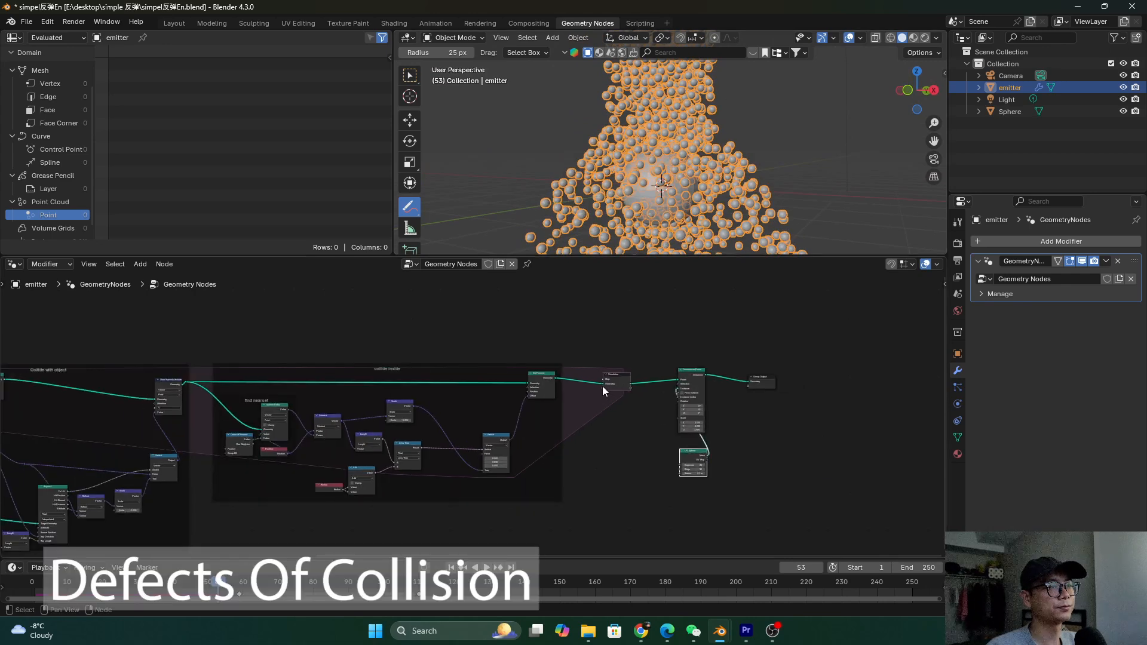
{"action": "scroll", "coordinate": [602, 386], "scroll_direction": "down", "scroll_amount": 1}
{"action": "key", "text": "ctrl+s"}
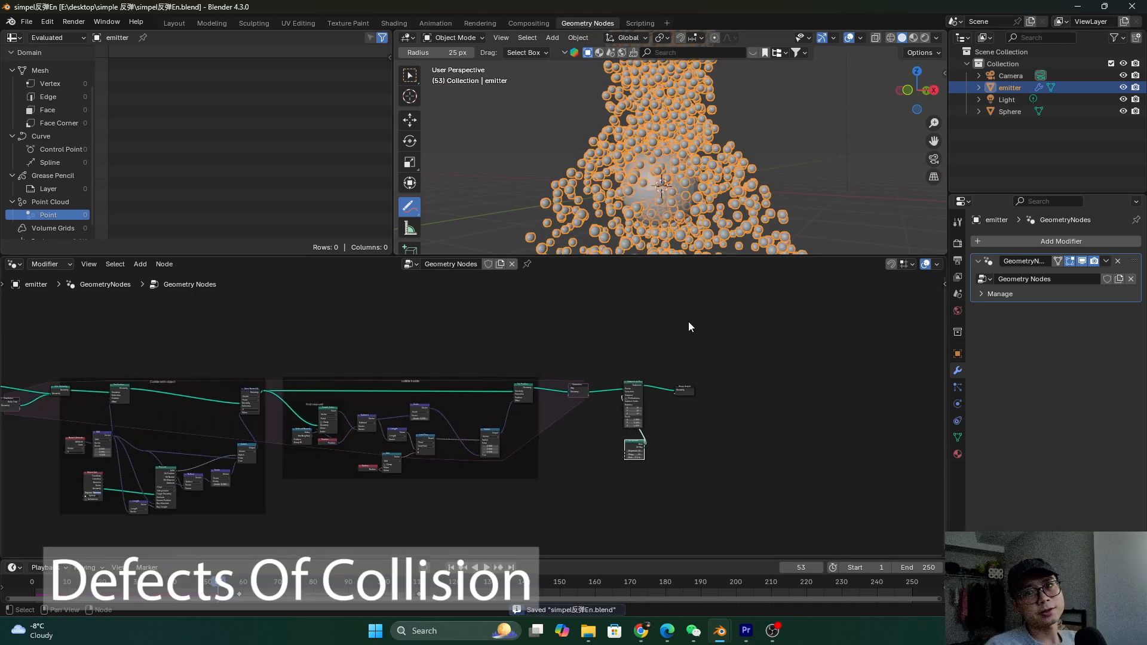
{"action": "scroll", "coordinate": [397, 394], "scroll_direction": "up", "scroll_amount": 5}
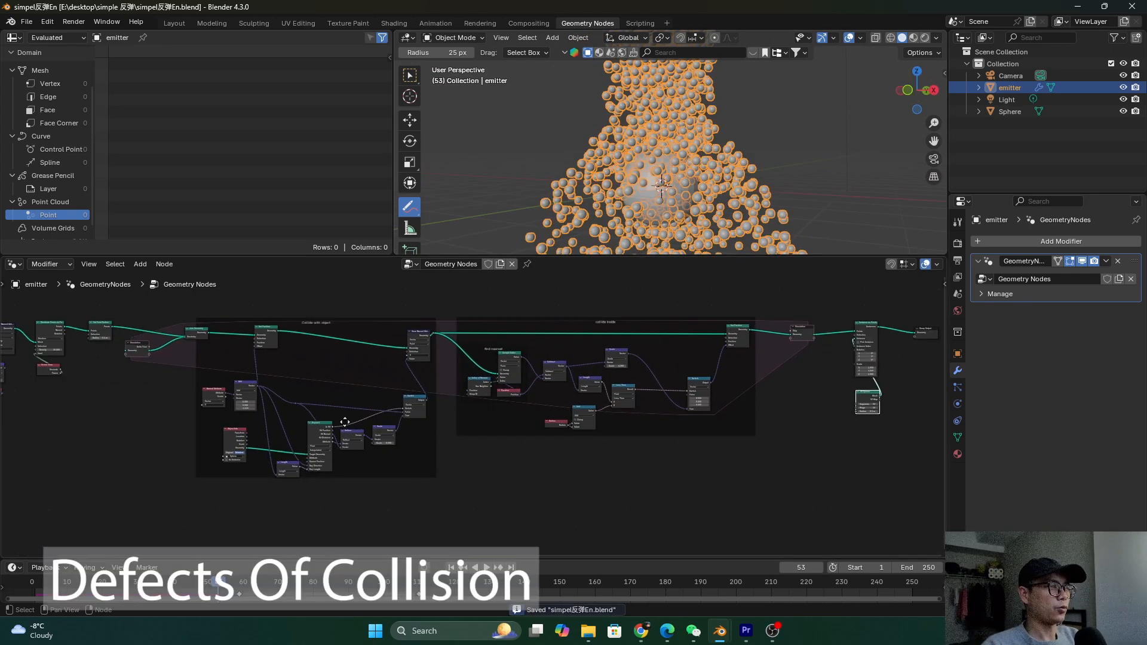
{"action": "scroll", "coordinate": [468, 399], "scroll_direction": "up", "scroll_amount": 4}
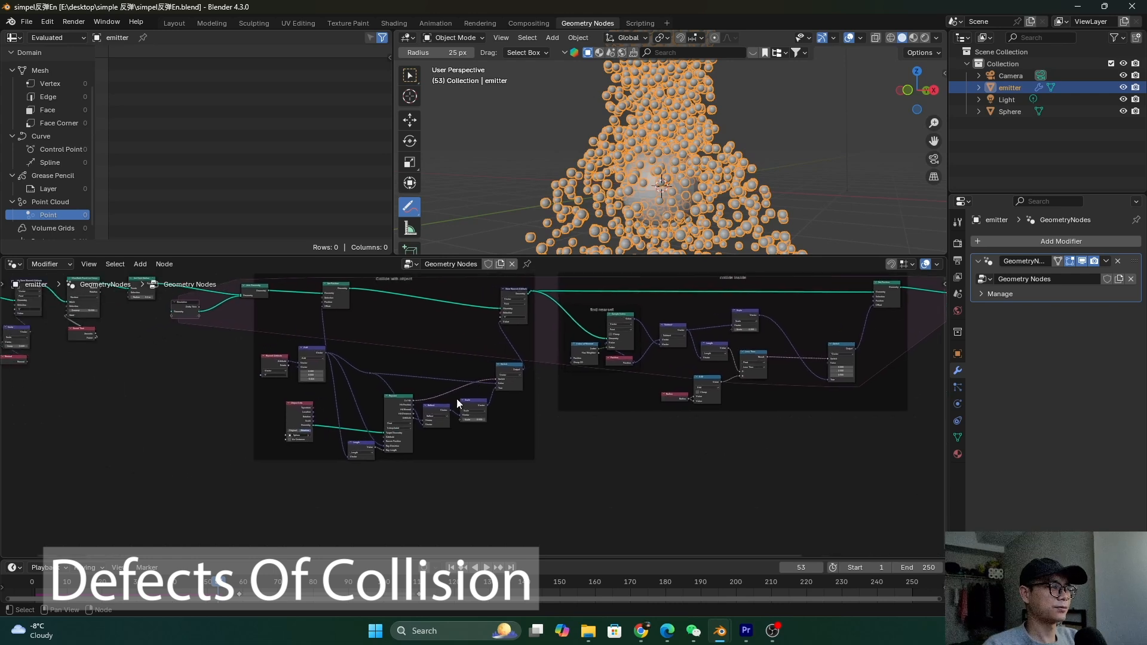
{"action": "scroll", "coordinate": [704, 146], "scroll_direction": "down", "scroll_amount": 2}
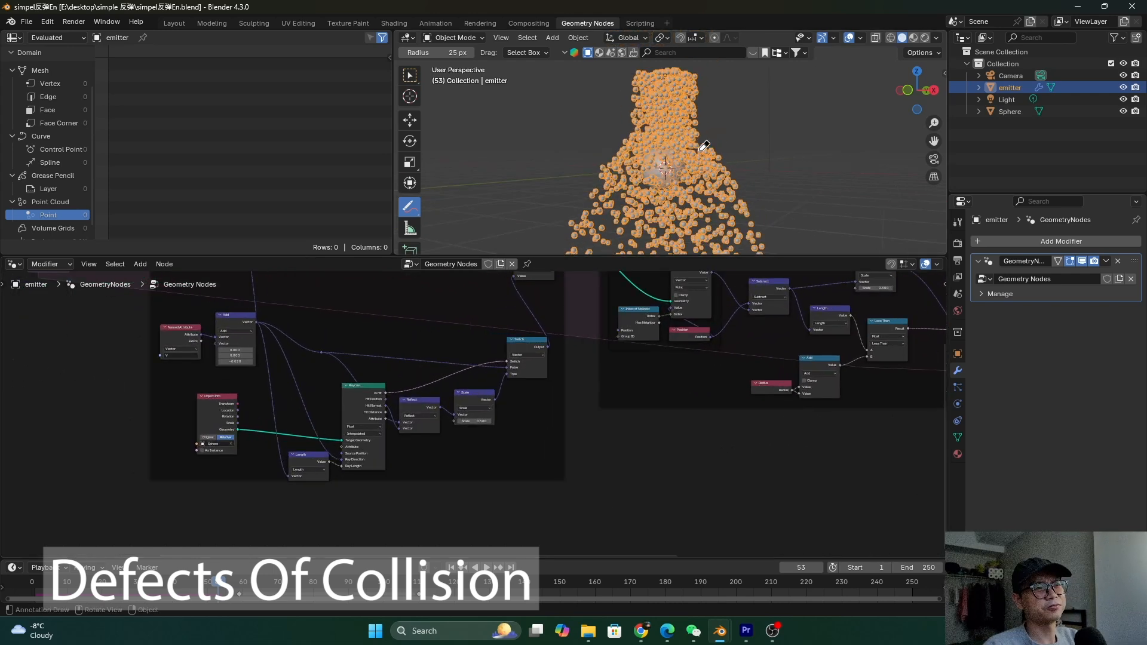
Search the add-object menu for 'grid' and add a Grid mesh
{"action": "key", "text": "shift+a"}
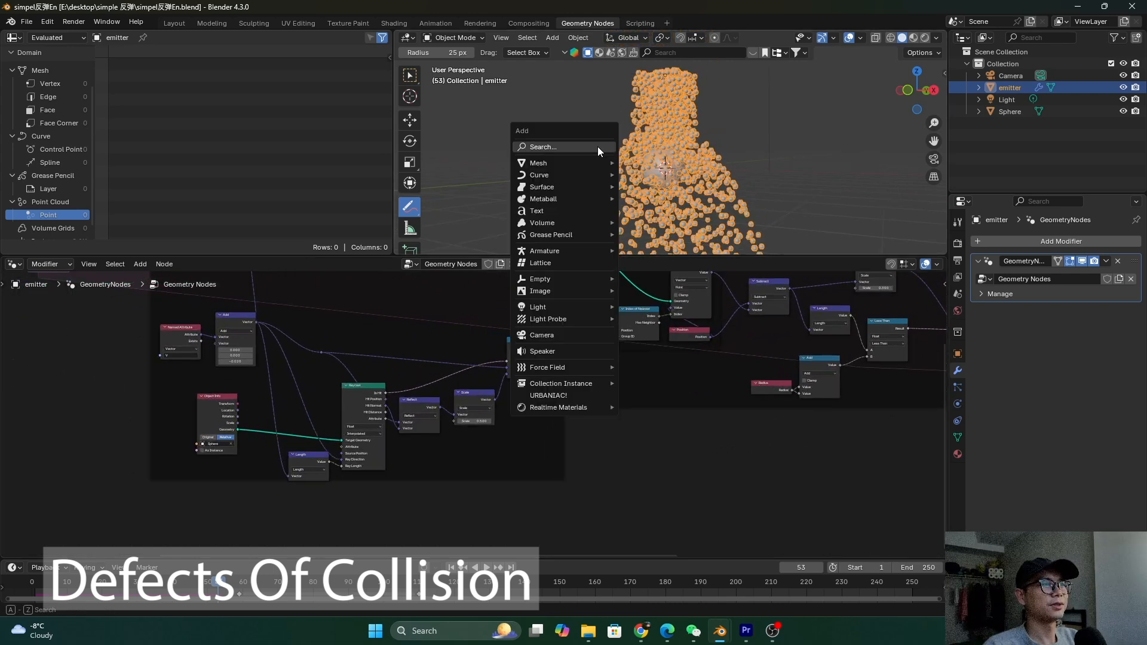
{"action": "left_click", "coordinate": [597, 150]}
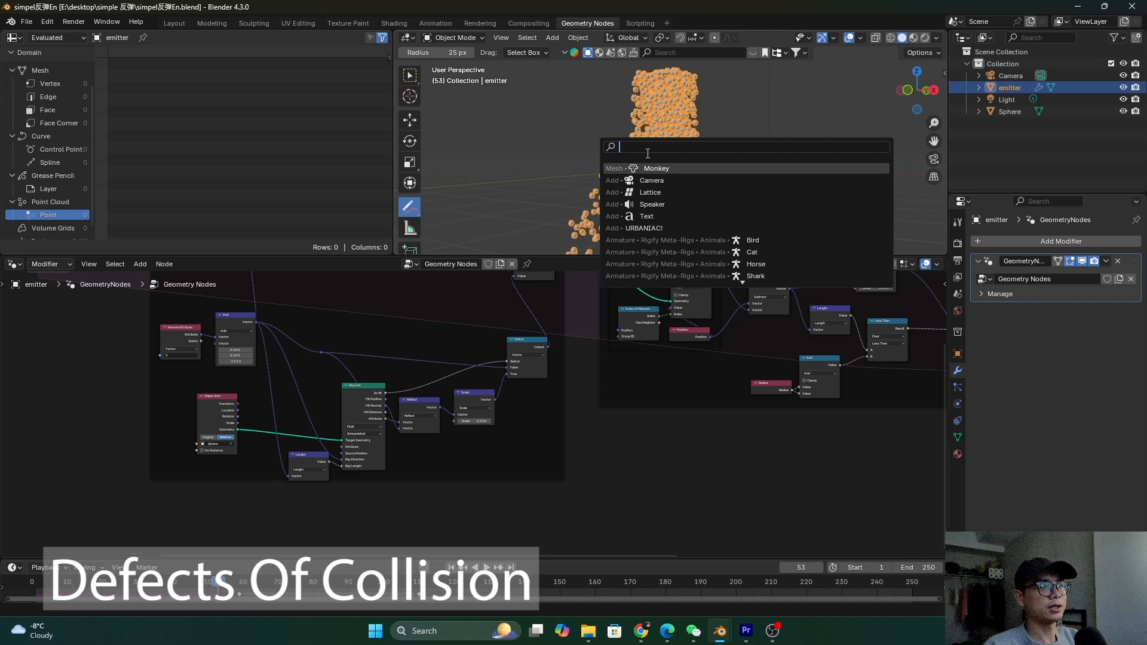
{"action": "type", "text": "grid"}
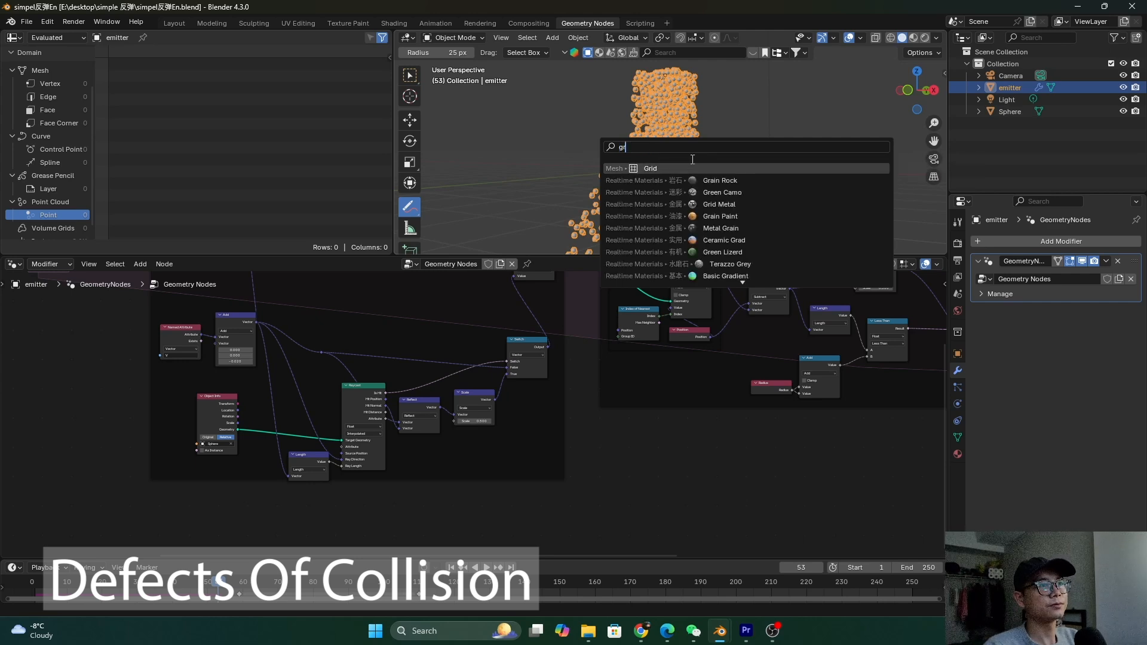
{"action": "key", "text": "Return"}
Undo the grid and add a Plane mesh instead
{"action": "key", "text": "ctrl+z"}
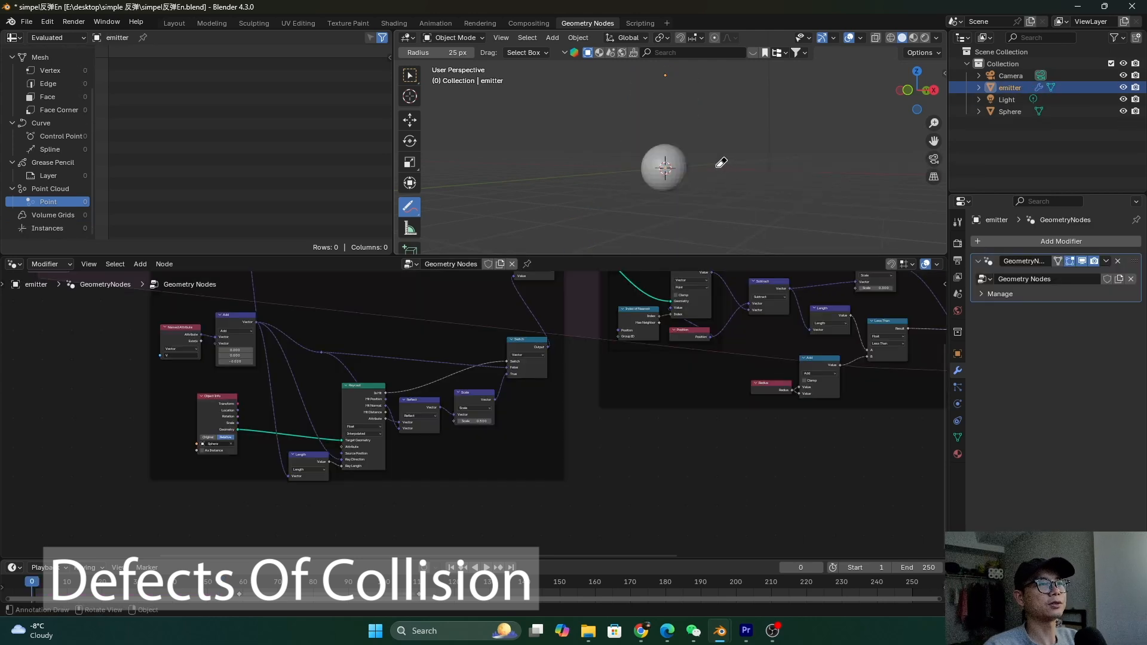
{"action": "key", "text": "shift+a"}
{"action": "mouse_move", "coordinate": [567, 164]}
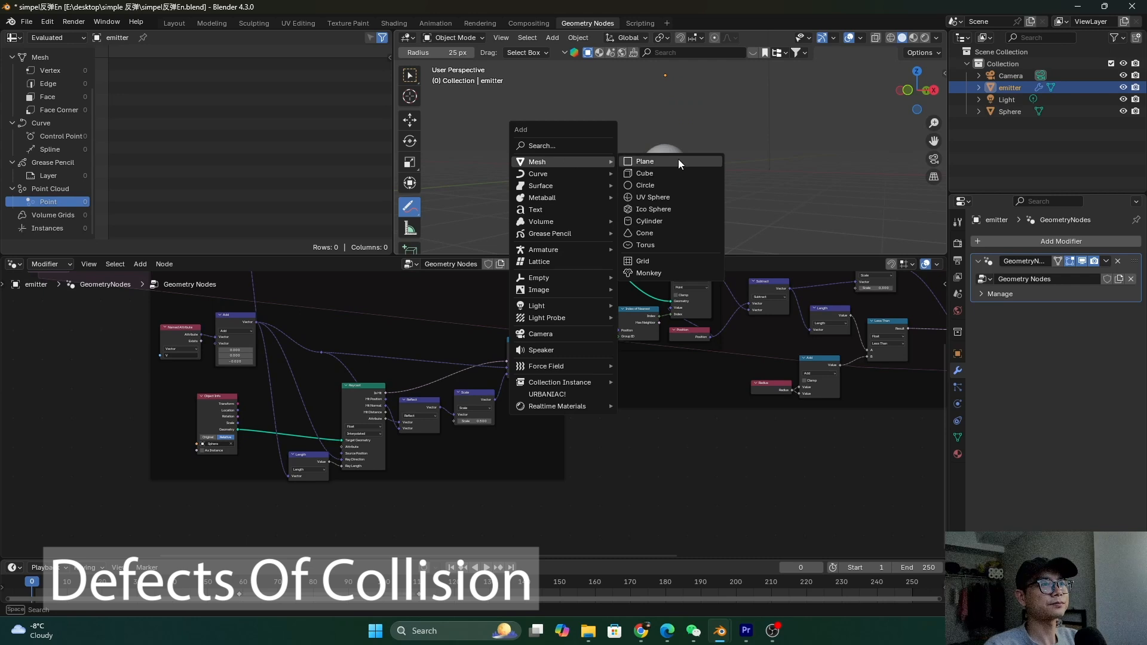
{"action": "left_click", "coordinate": [646, 162]}
Scale the plane up and lower it along Z below the sphere
{"action": "key", "text": "s"}
{"action": "left_click", "coordinate": [896, 177]}
{"action": "key", "text": "g"}
{"action": "key", "text": "z"}
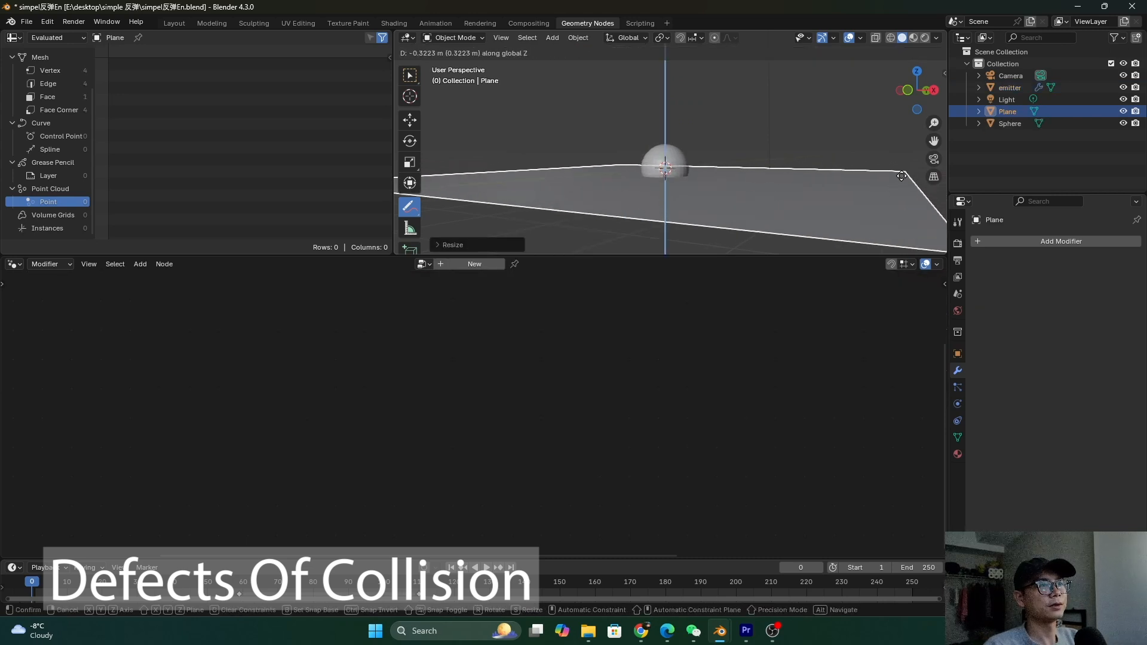
{"action": "left_click", "coordinate": [901, 176]}
{"action": "middle_click_drag", "start_coordinate": [718, 167], "coordinate": [717, 189]}
Apply the plane's scale, save, and make the emitter object active
{"action": "key", "text": "ctrl+a"}
{"action": "left_click", "coordinate": [700, 215]}
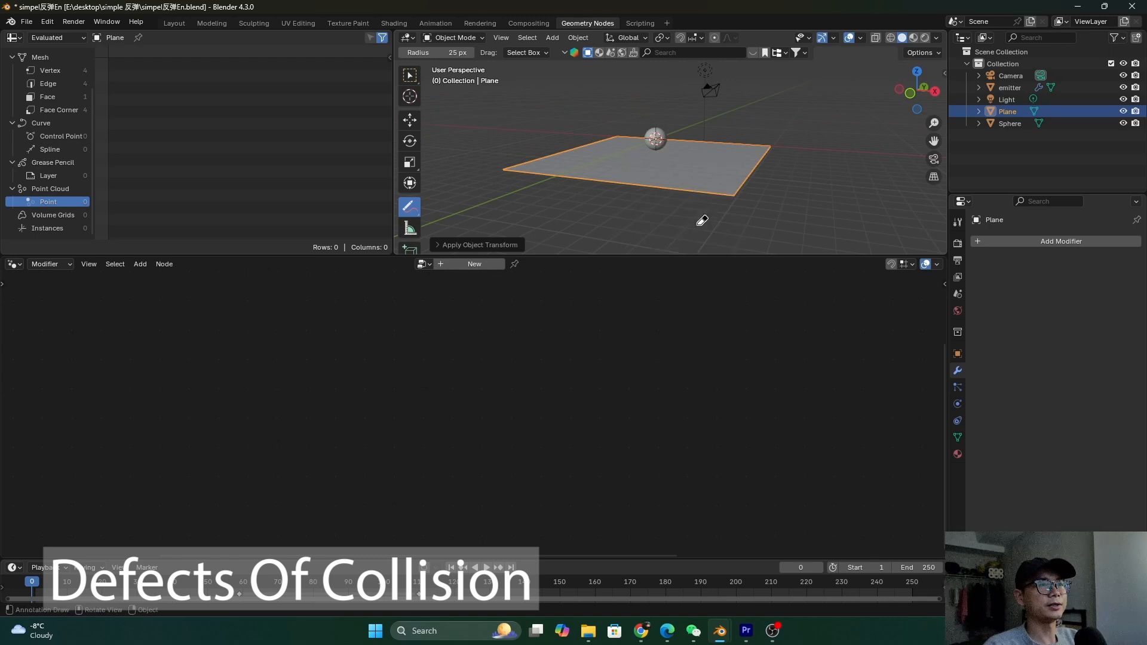
{"action": "key", "text": "ctrl+s"}
{"action": "left_click", "coordinate": [1039, 87]}
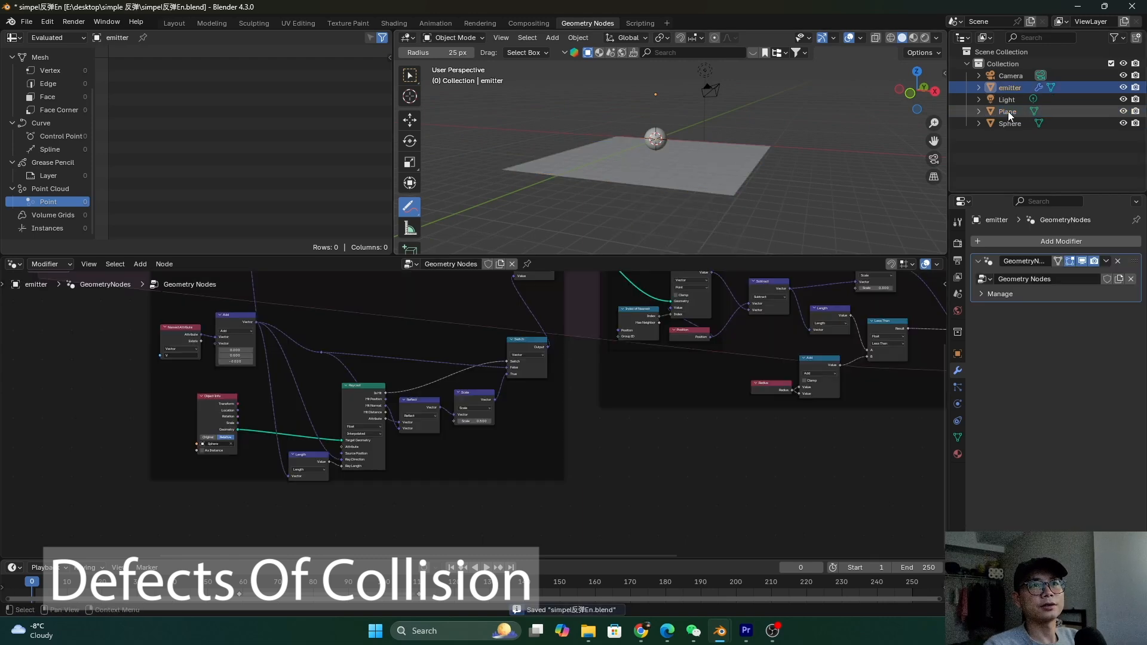
Drag the Plane object into the node tree and place its node beside the Sphere node
{"action": "left_click_drag", "start_coordinate": [1007, 111], "coordinate": [441, 522]}
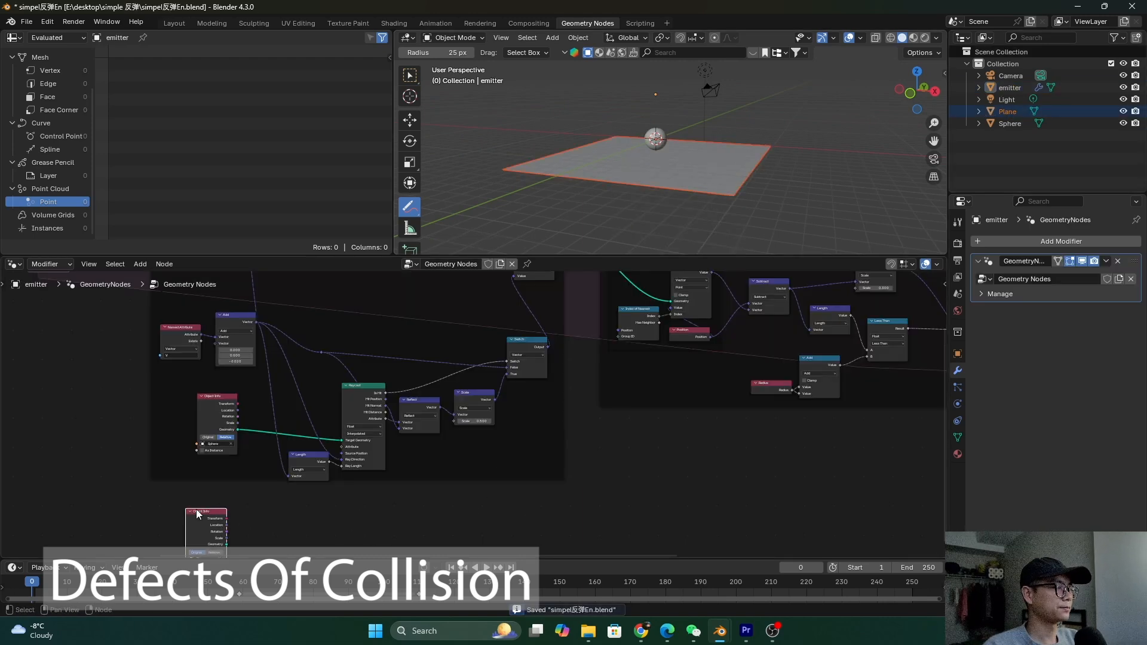
{"action": "middle_click_drag", "start_coordinate": [197, 514], "coordinate": [482, 425]}
{"action": "scroll", "coordinate": [482, 426], "scroll_direction": "up", "scroll_amount": 2}
{"action": "left_click_drag", "start_coordinate": [451, 467], "coordinate": [356, 436]}
Insert a Join Geometry node on the Sphere link and feed the Plane geometry into it
{"action": "key", "text": "shift+a"}
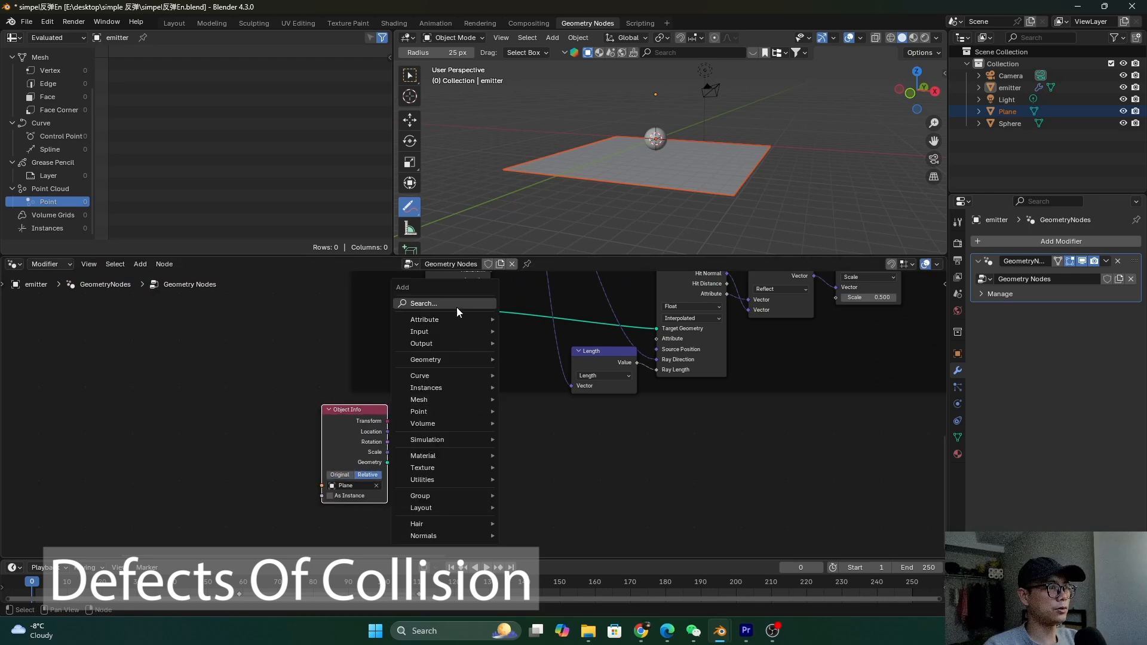
{"action": "type", "text": "join"}
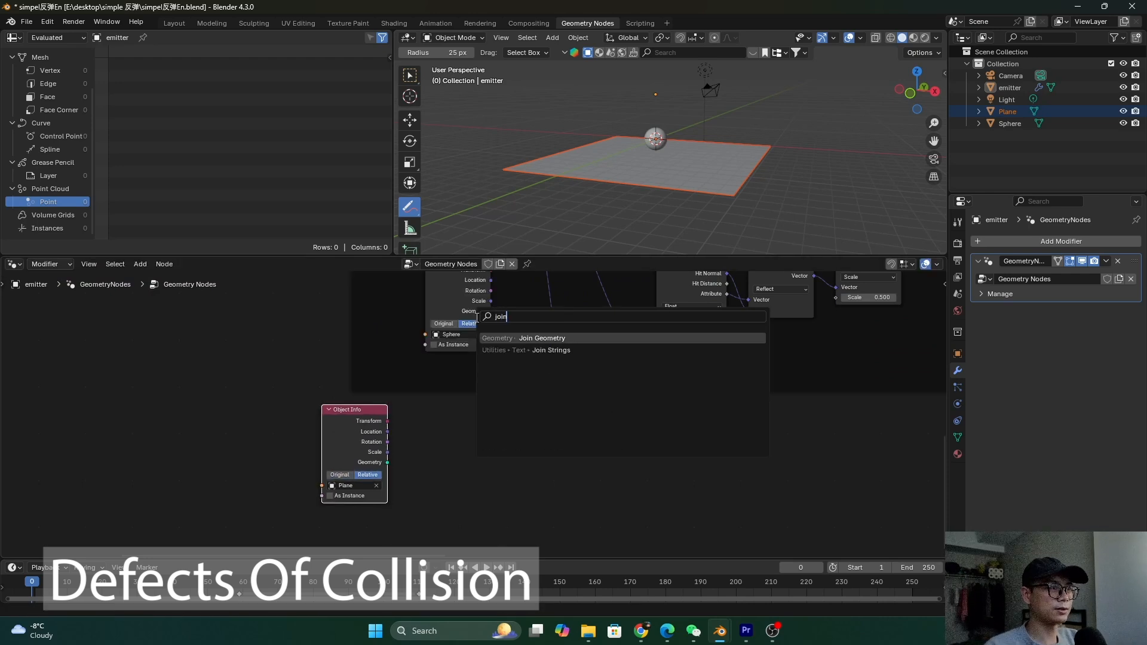
{"action": "left_click", "coordinate": [596, 338]}
{"action": "left_click", "coordinate": [528, 425]}
{"action": "left_click_drag", "start_coordinate": [382, 468], "coordinate": [463, 466]}
Save and play the simulation, orbiting to watch points land on the ground
{"action": "scroll", "coordinate": [544, 439], "scroll_direction": "down", "scroll_amount": 2}
{"action": "key", "text": "ctrl+s"}
{"action": "key", "text": "space"}
{"action": "middle_click_drag", "start_coordinate": [669, 198], "coordinate": [760, 181]}
{"action": "scroll", "coordinate": [709, 183], "scroll_direction": "up", "scroll_amount": 3}
Stop the simulation playback and save the file
{"action": "scroll", "coordinate": [755, 169], "scroll_direction": "up", "scroll_amount": 5}
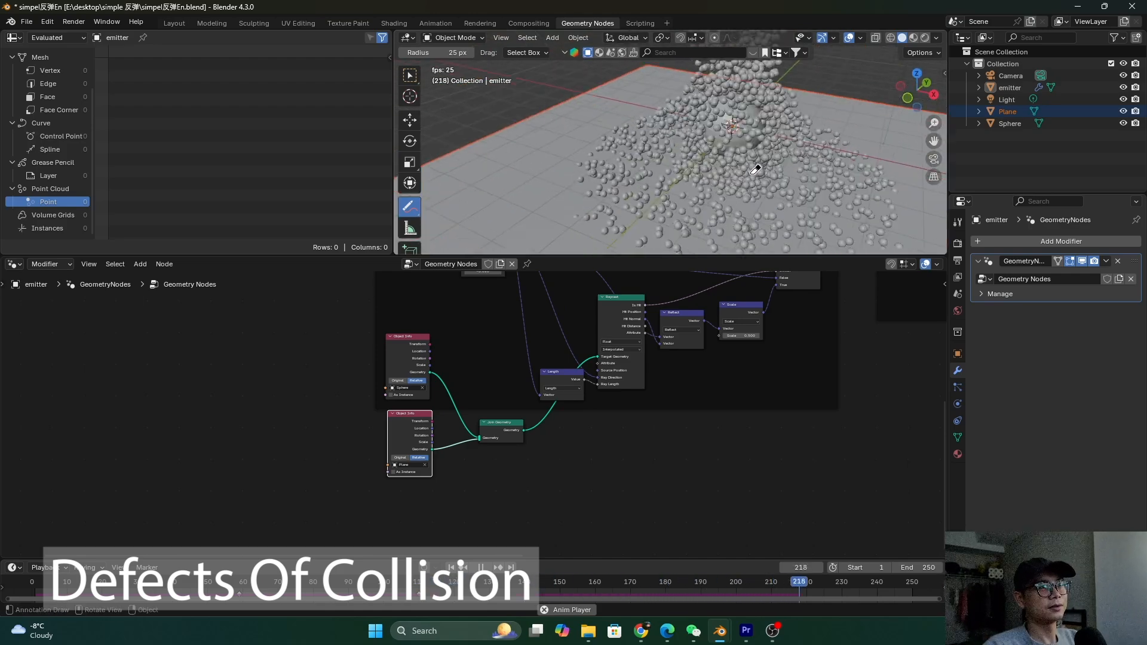
{"action": "key", "text": "Escape"}
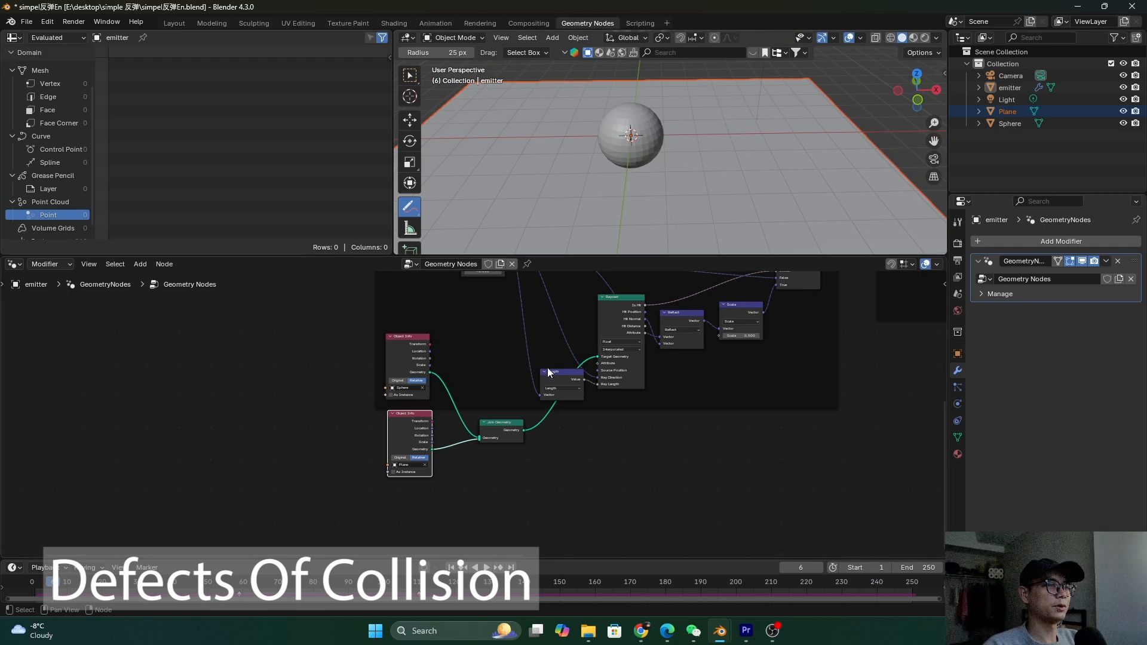
{"action": "key", "text": "ctrl+s"}
{"action": "scroll", "coordinate": [511, 349], "scroll_direction": "up", "scroll_amount": 3}
{"action": "scroll", "coordinate": [510, 349], "scroll_direction": "up", "scroll_amount": 2}
Nudge the Raycast and Length nodes into tidier positions and save again
{"action": "left_click", "coordinate": [490, 349]}
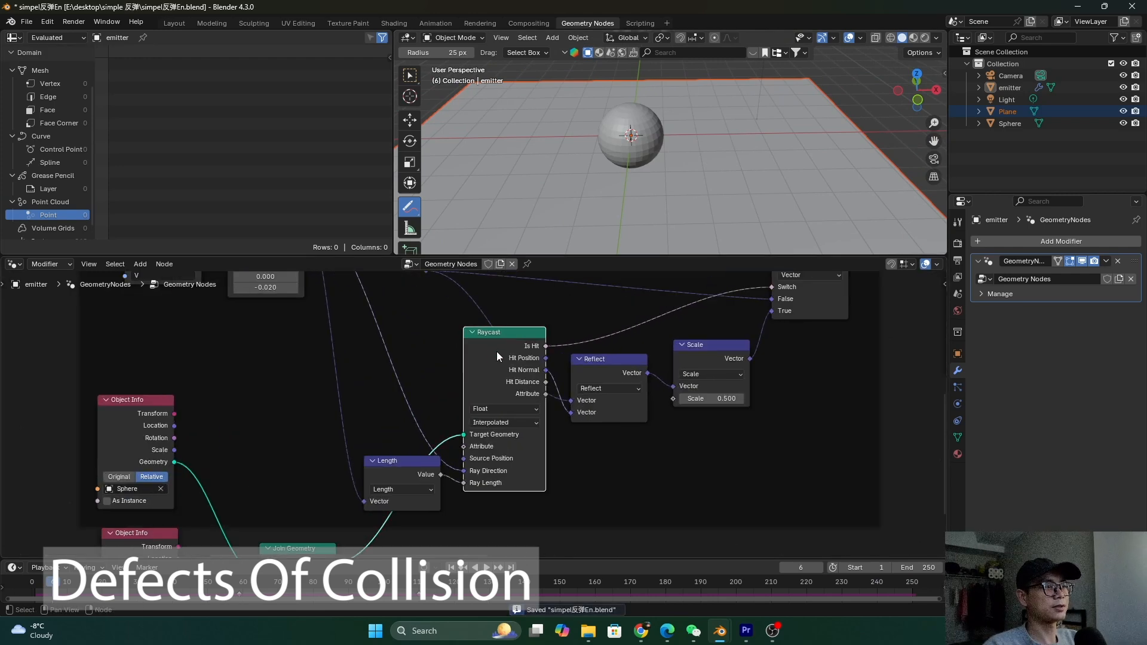
{"action": "scroll", "coordinate": [486, 358], "scroll_direction": "down", "scroll_amount": 1}
{"action": "middle_click_drag", "start_coordinate": [486, 357], "coordinate": [490, 355]}
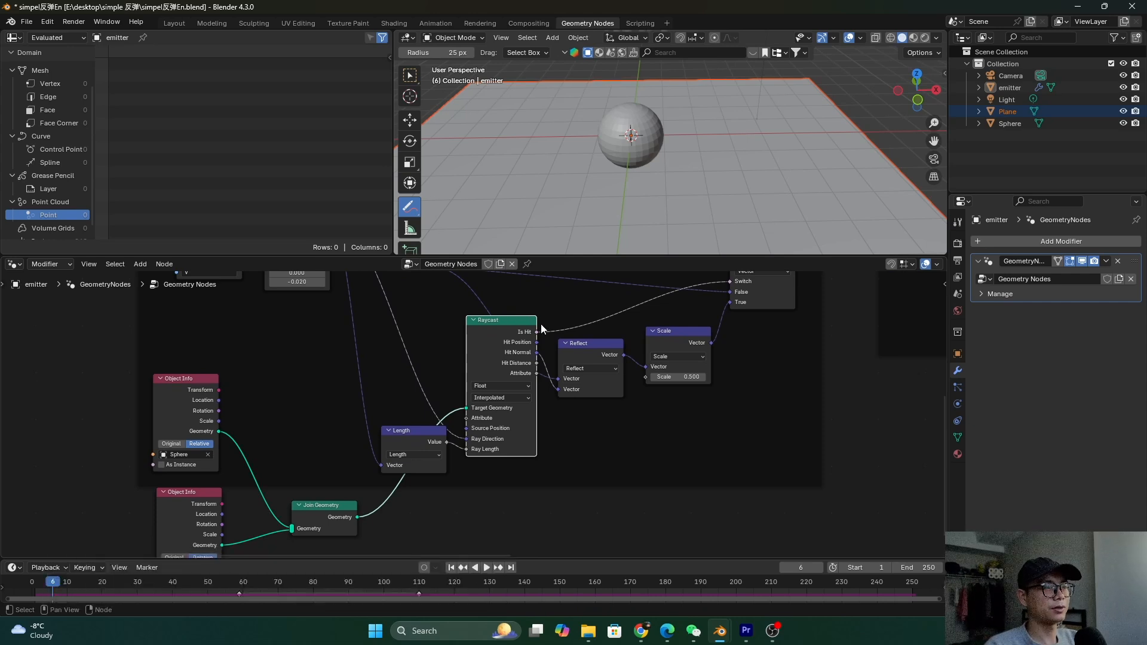
{"action": "left_click_drag", "start_coordinate": [504, 336], "coordinate": [510, 330]}
{"action": "left_click_drag", "start_coordinate": [402, 439], "coordinate": [388, 440]}
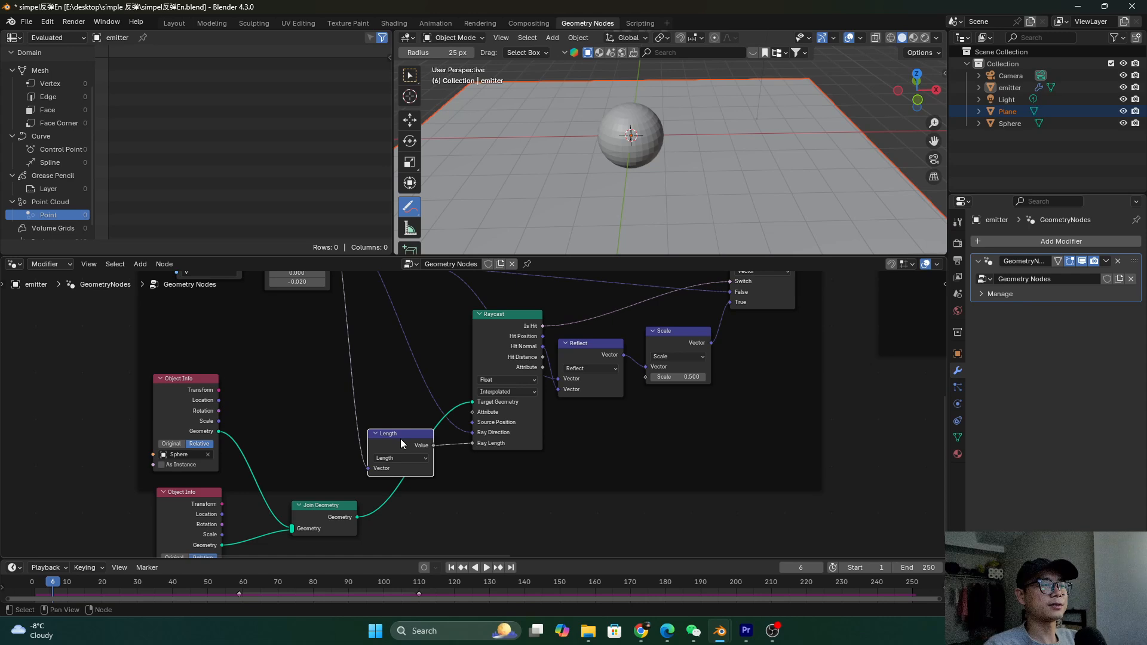
{"action": "left_click_drag", "start_coordinate": [393, 443], "coordinate": [404, 438]}
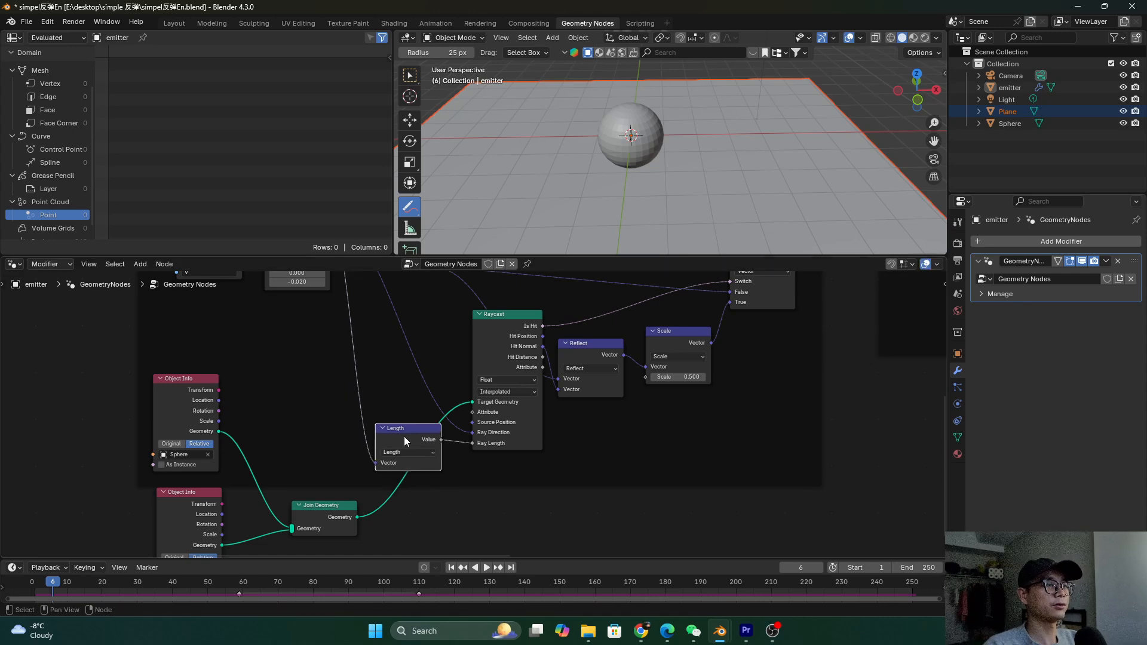
{"action": "left_click", "coordinate": [507, 333]}
{"action": "mouse_move", "coordinate": [536, 326]}
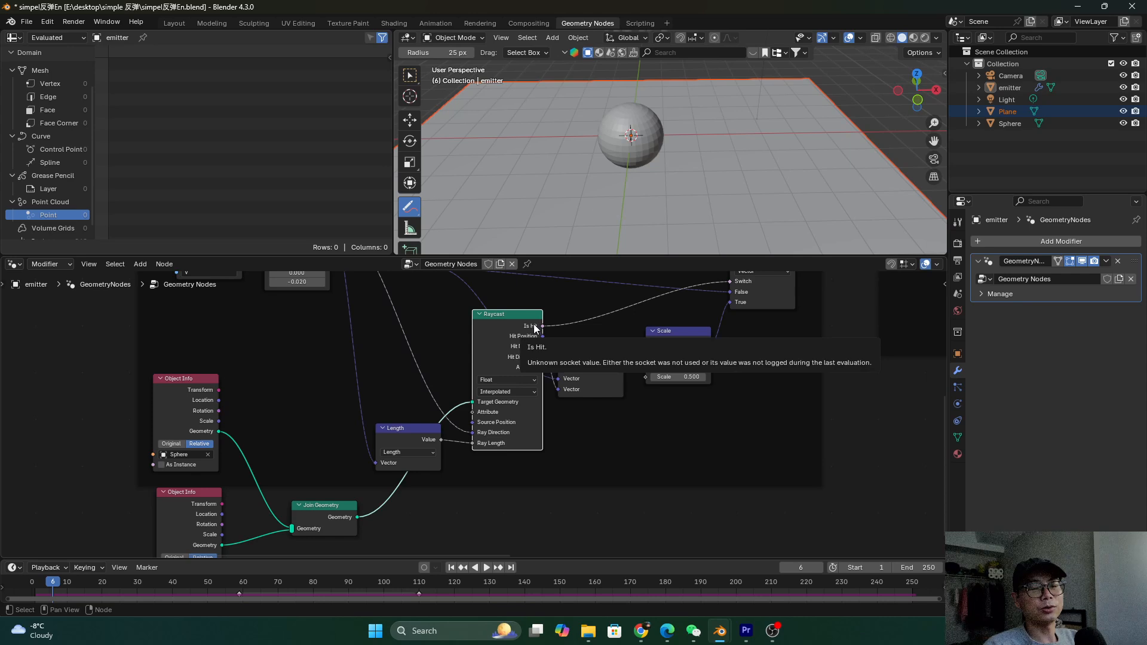
{"action": "key", "text": "ctrl+s"}
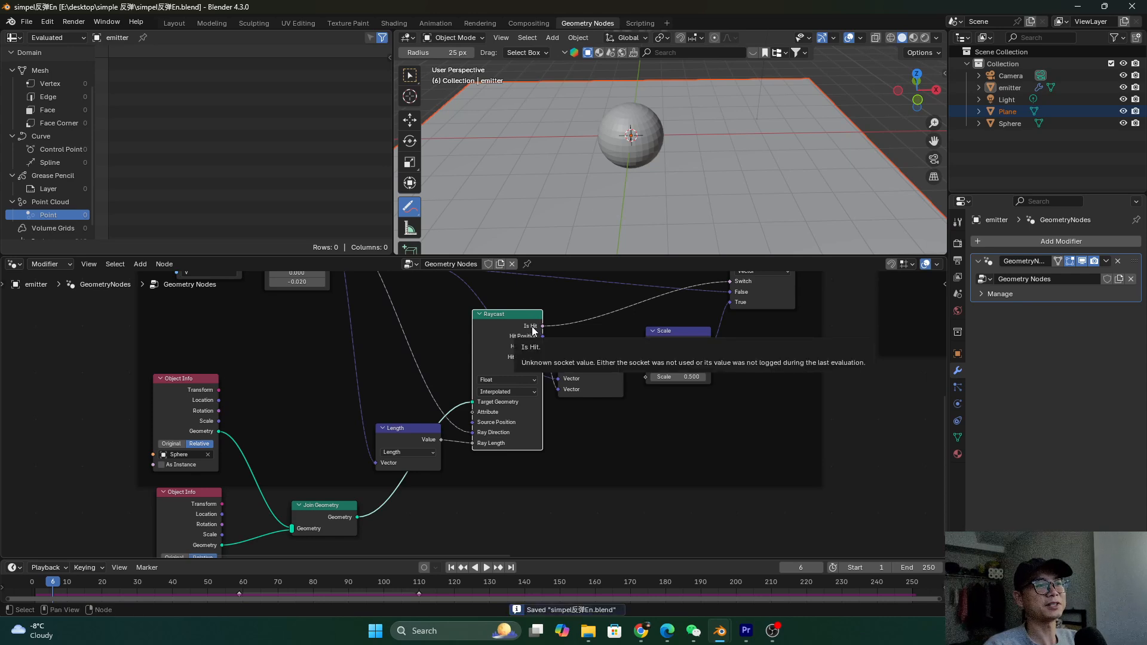
{"action": "scroll", "coordinate": [529, 344], "scroll_direction": "down", "scroll_amount": 6}
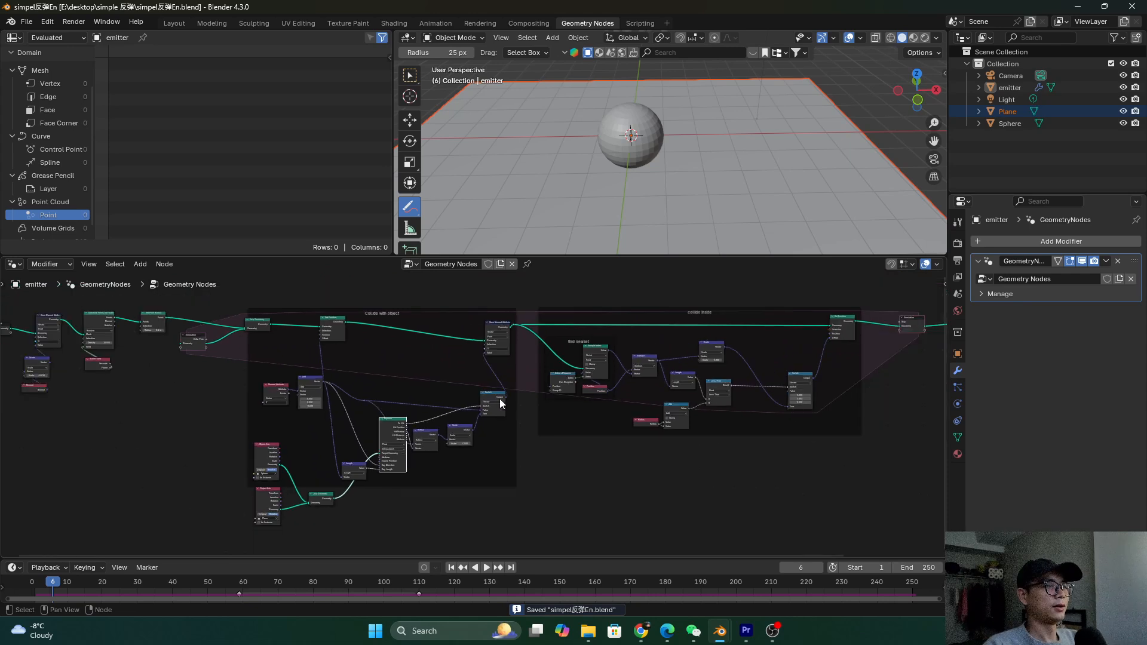
Move the Join Geometry node, select Instance on Points and UV Sphere, and shift Group Output
{"action": "middle_click_drag", "start_coordinate": [499, 399], "coordinate": [471, 394]}
{"action": "left_click_drag", "start_coordinate": [227, 315], "coordinate": [232, 311]}
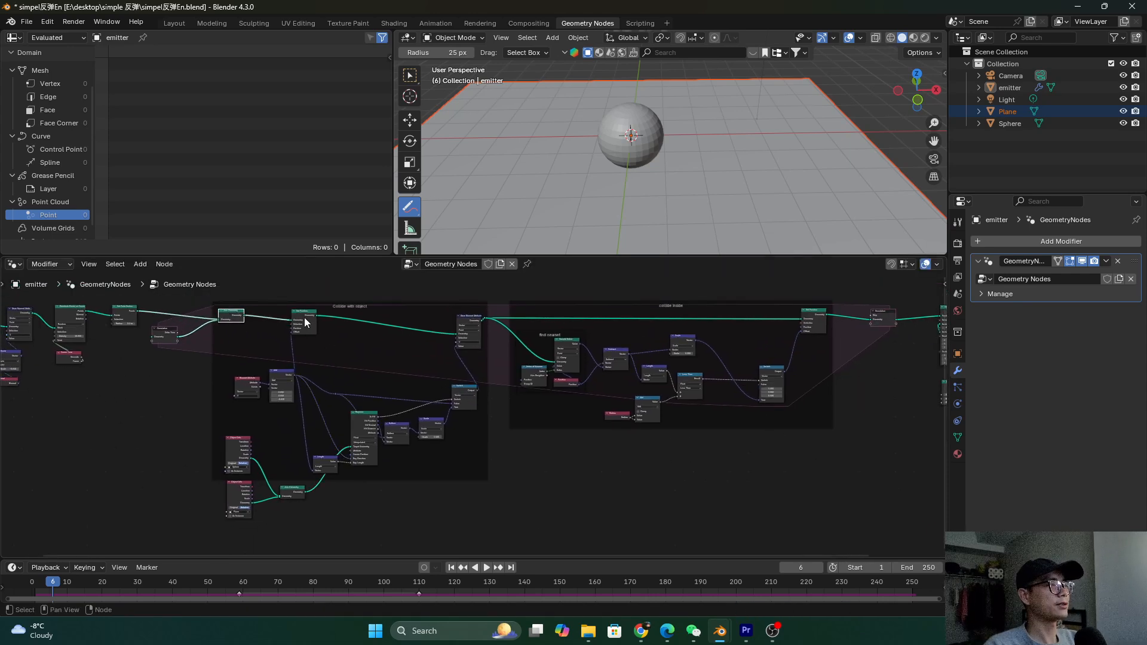
{"action": "scroll", "coordinate": [676, 426], "scroll_direction": "down", "scroll_amount": 3, "text": "ctrl"}
{"action": "scroll", "coordinate": [676, 425], "scroll_direction": "up", "scroll_amount": 1}
{"action": "left_click_drag", "start_coordinate": [680, 441], "coordinate": [619, 293]}
{"action": "scroll", "coordinate": [636, 313], "scroll_direction": "up", "scroll_amount": 1}
{"action": "left_click_drag", "start_coordinate": [755, 296], "coordinate": [767, 295]}
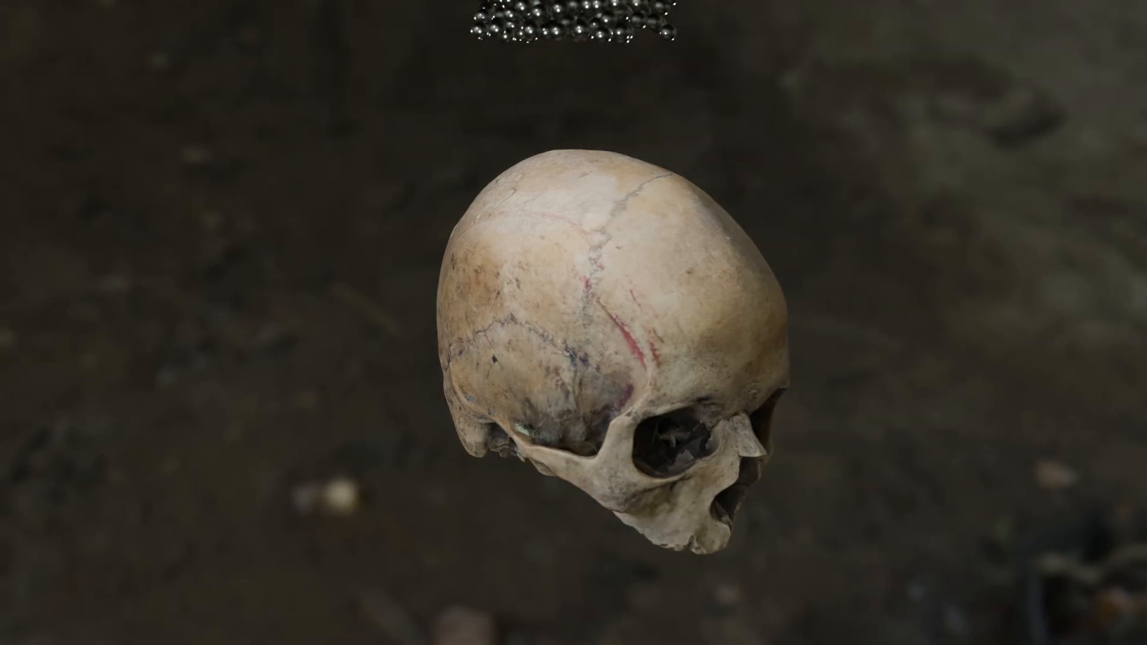